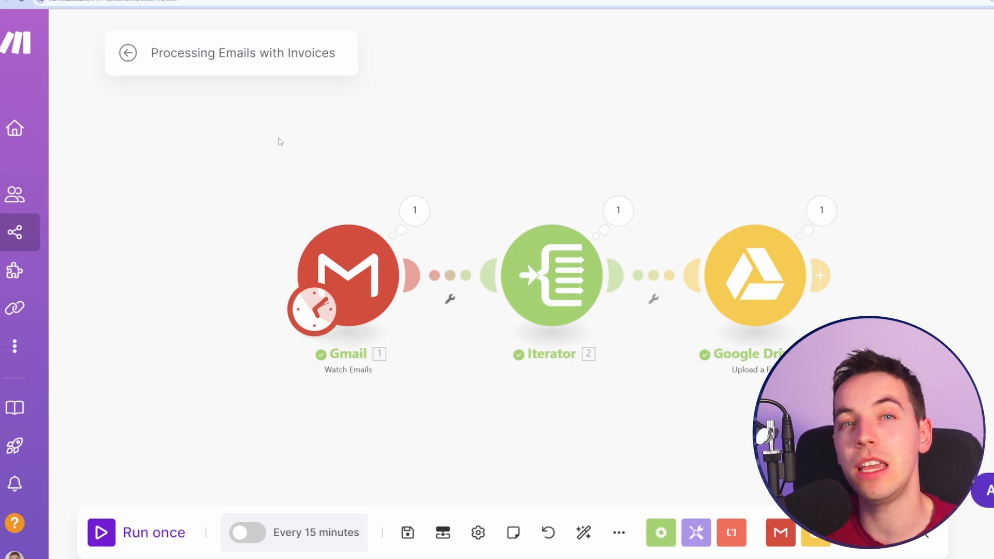
pyautogui.click(348, 279)
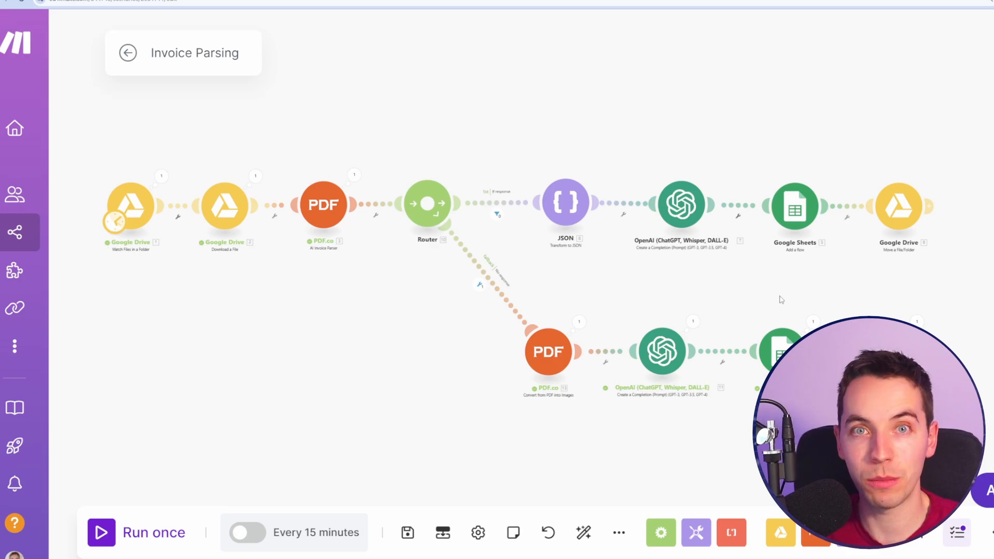
pyautogui.scroll(3, 782, 300)
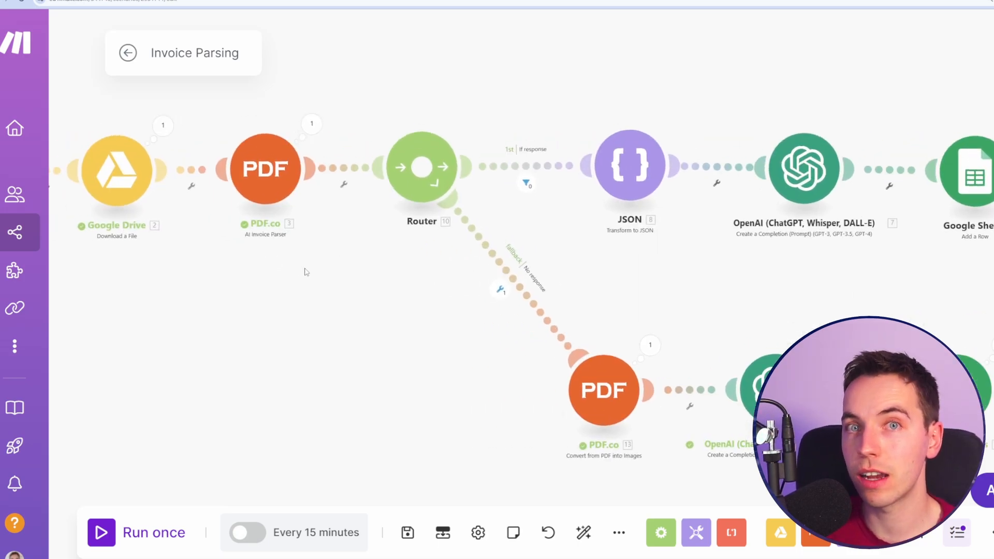
pyautogui.hscroll(5, 331, 279)
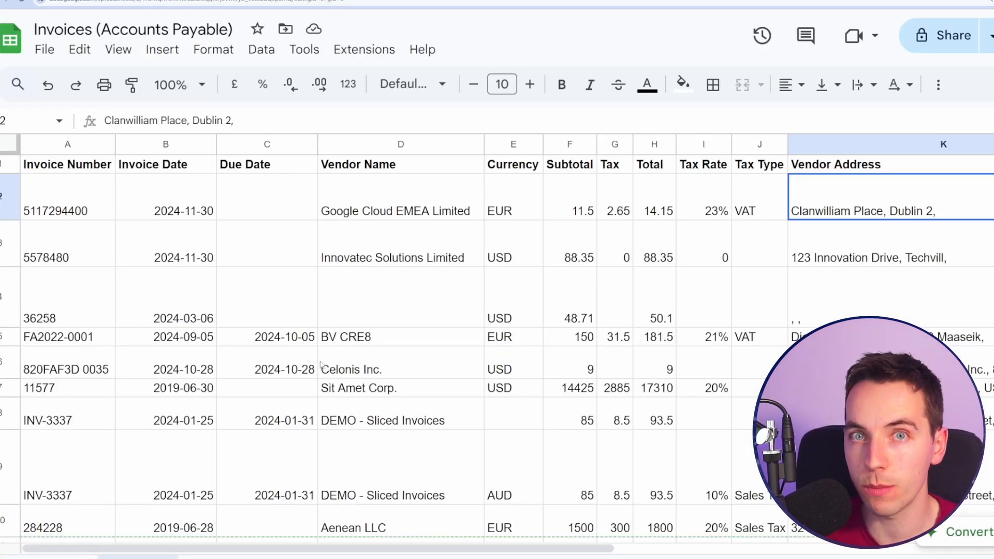
# Switch to File Explorer and preview several PDFs in the sample invoices folder, and return to the Invoices (Accounts Payable) sheet to view its vendor pivot table.
pyautogui.hotkey('alt', 'Tab')
pyautogui.click(362, 99)
pyautogui.click(258, 156)
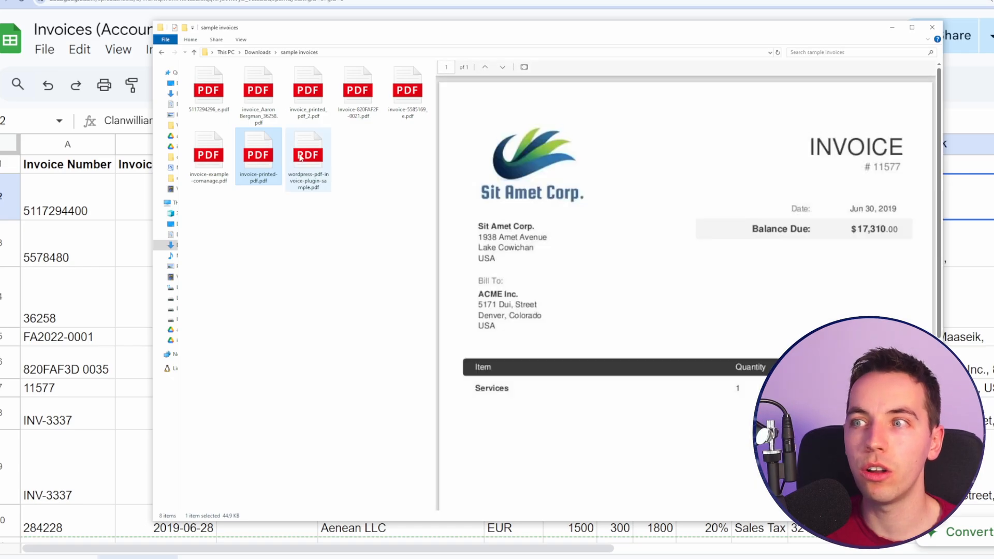
pyautogui.click(300, 157)
pyautogui.click(209, 155)
pyautogui.hotkey('alt', 'Tab')
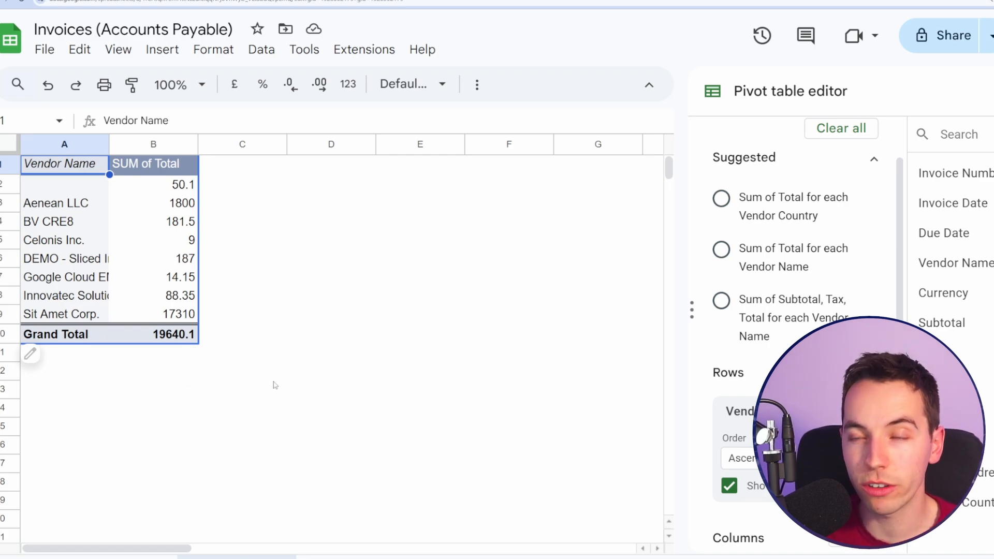
pyautogui.scroll(-2, 772, 351)
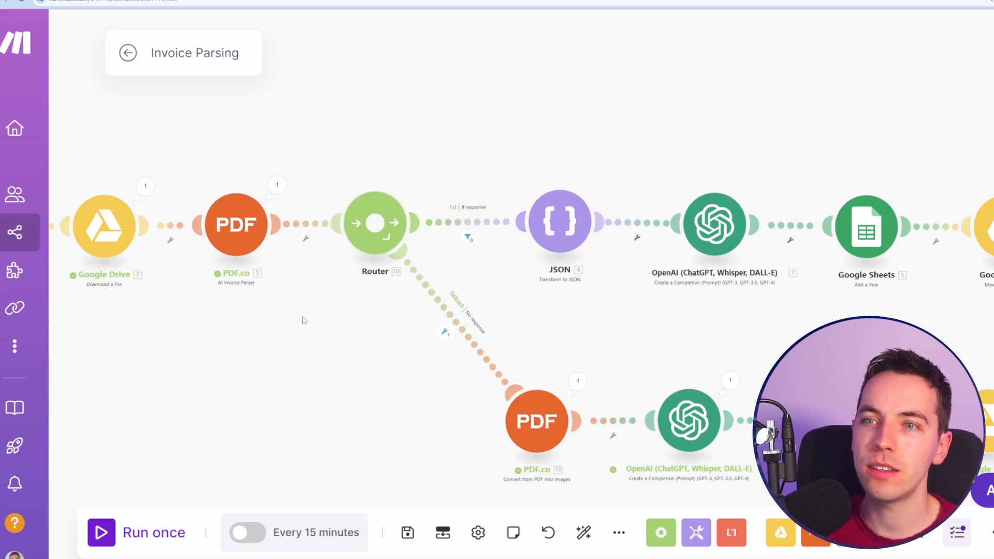
# Examine the Google and Aenean LLC sample invoices, checking the invoice details, vendor information, line items and totals.
pyautogui.moveTo(302, 318); pyautogui.dragTo(209, 312)
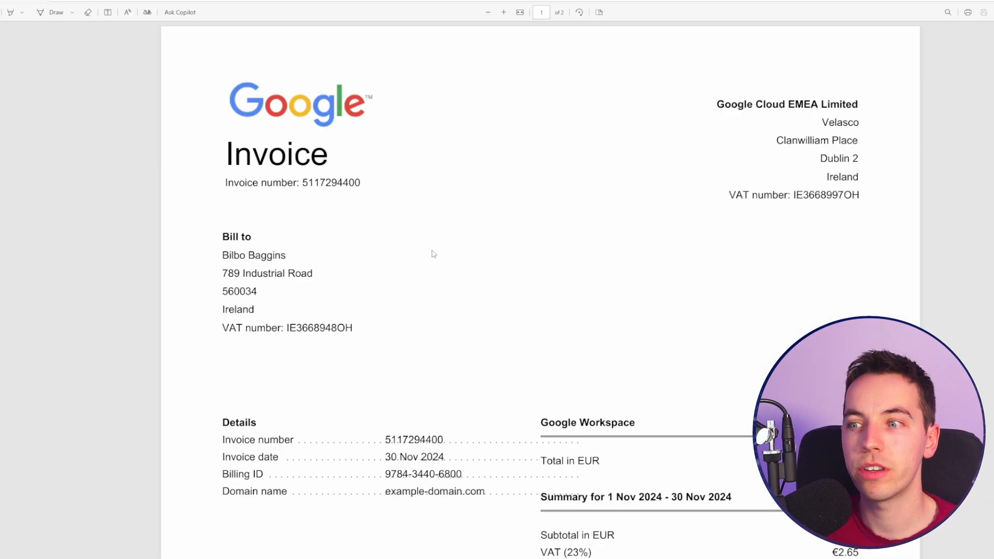
pyautogui.moveTo(269, 155); pyautogui.dragTo(701, 523)
pyautogui.scroll(-3, 487, 258)
pyautogui.click(491, 259)
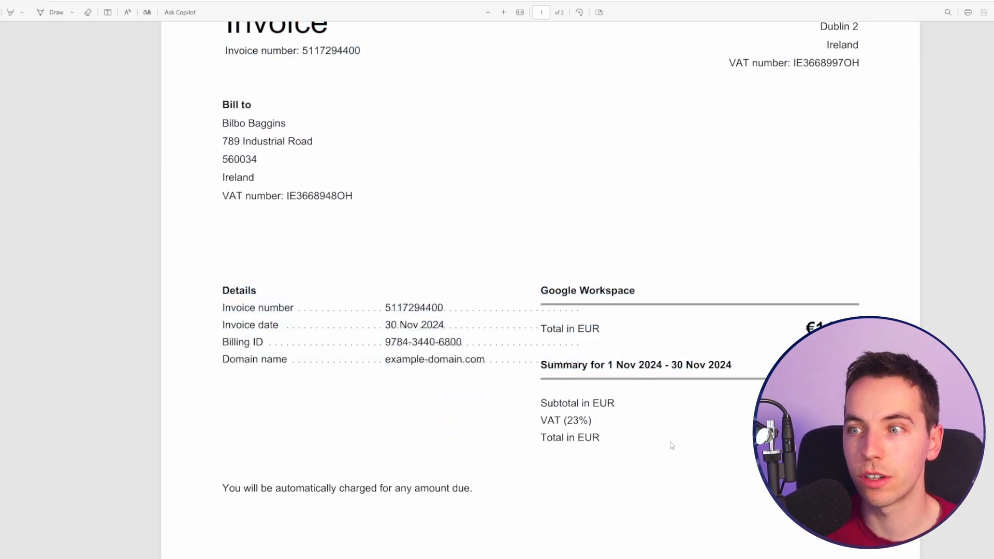
pyautogui.scroll(2, 372, 241)
pyautogui.moveTo(252, 112); pyautogui.dragTo(607, 492)
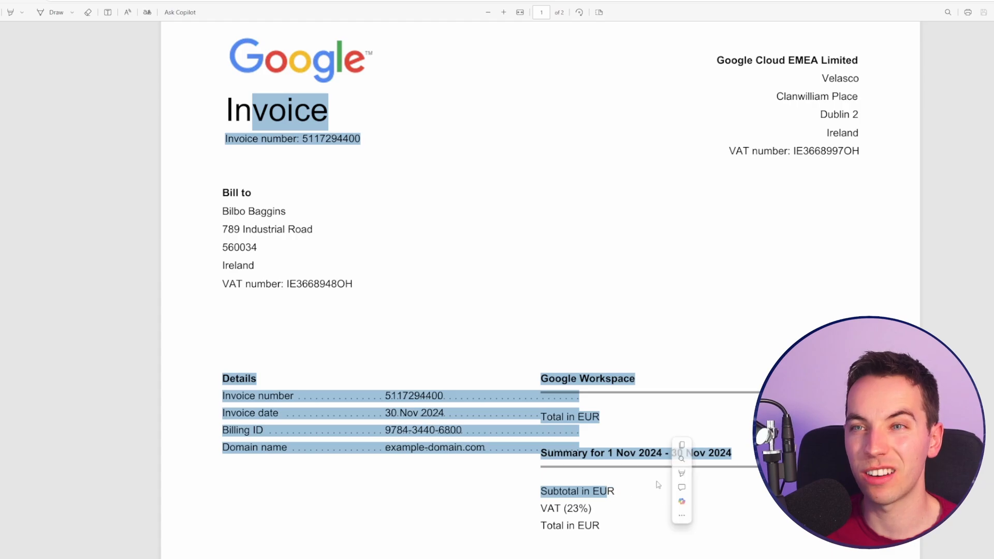
pyautogui.click(474, 290)
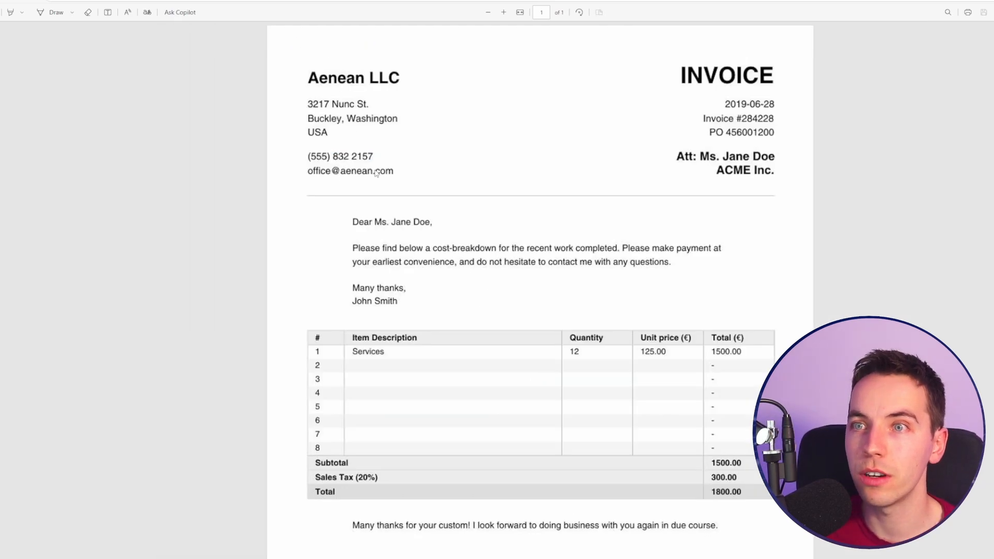
pyautogui.scroll(2, 463, 258)
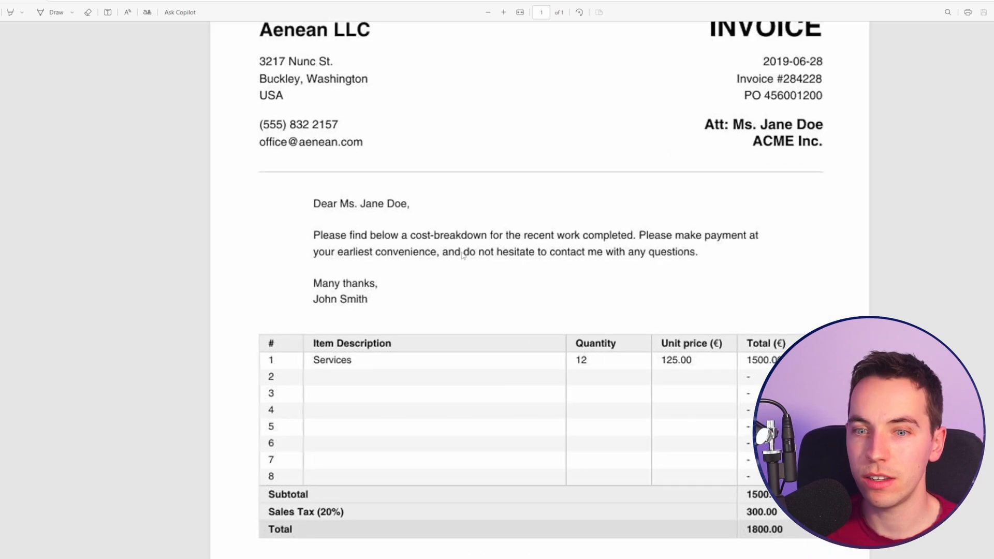
pyautogui.scroll(2, 414, 222)
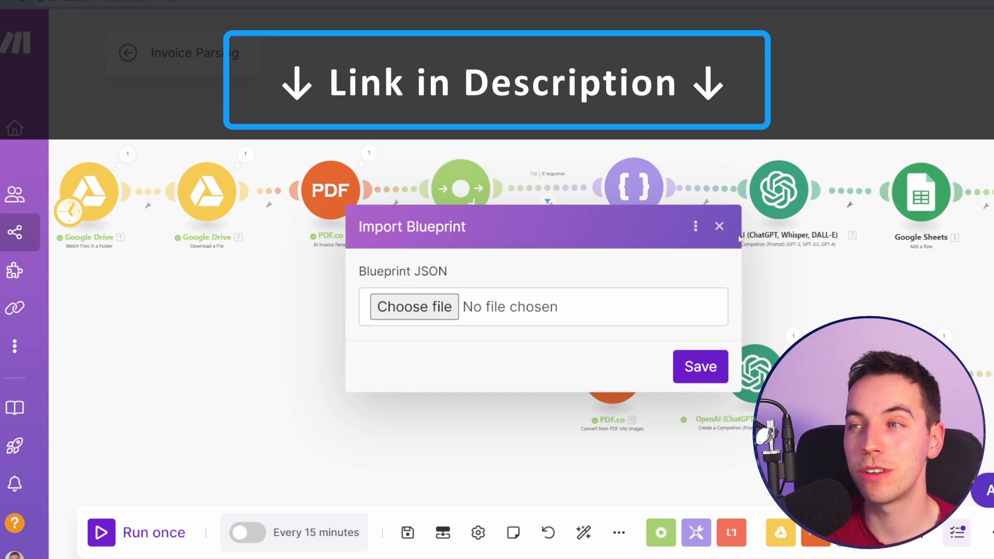
# Close the blueprint import without choosing a file, and browse the System Templates and Micro Templates libraries in The AI Automators community.
pyautogui.click(718, 227)
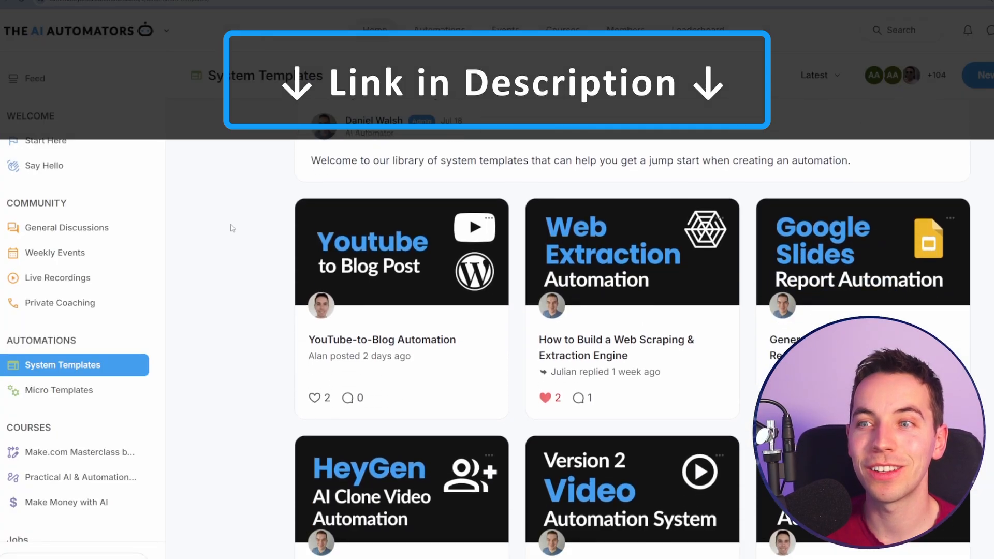
pyautogui.scroll(-3, 235, 193)
pyautogui.scroll(-4, 234, 193)
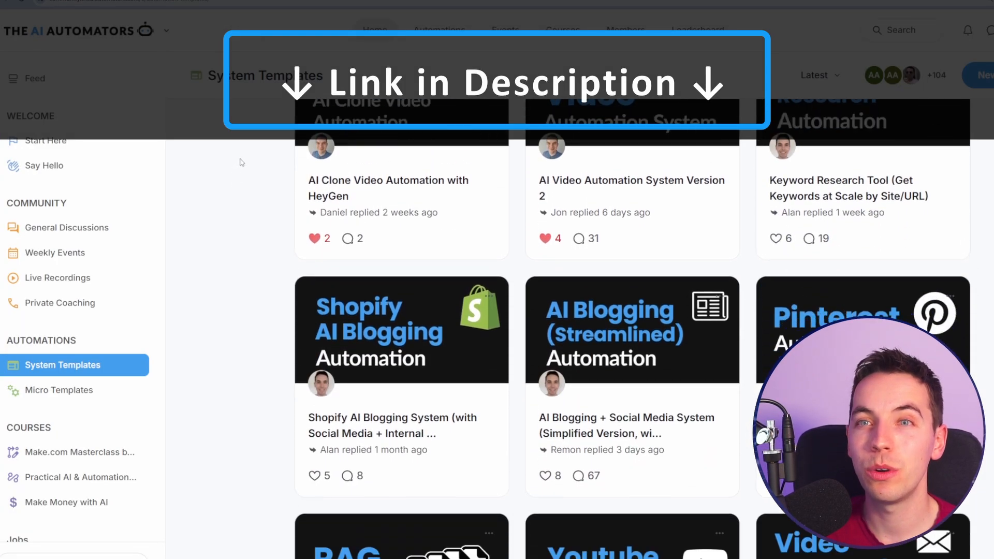
pyautogui.scroll(3, 234, 192)
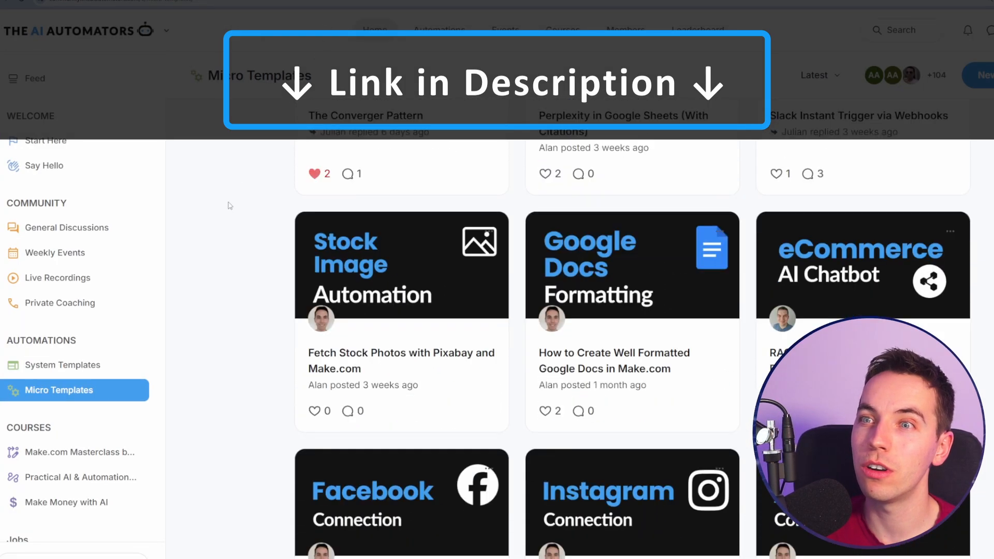
pyautogui.scroll(6, 243, 200)
pyautogui.scroll(-4, 254, 197)
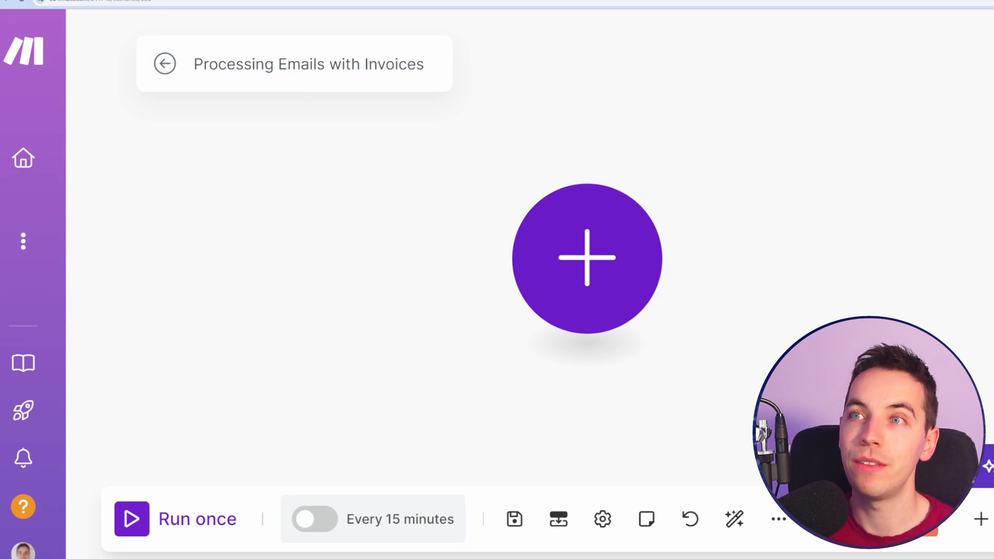
# Compare the layouts of the SuperStore and Make sample invoices, including the billing details, line items and amounts due.
pyautogui.click(725, 6)
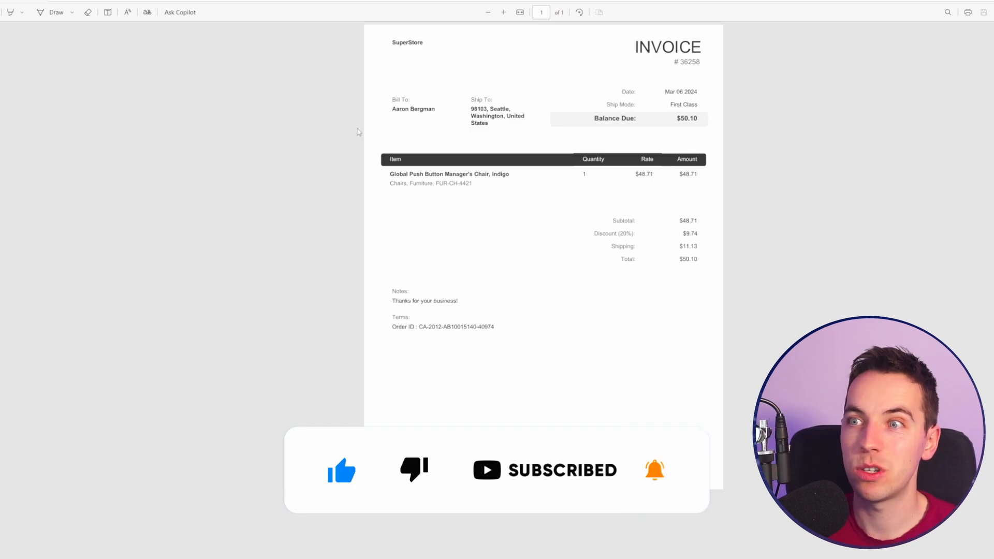
pyautogui.scroll(2, 356, 154)
pyautogui.moveTo(317, 76); pyautogui.dragTo(664, 325)
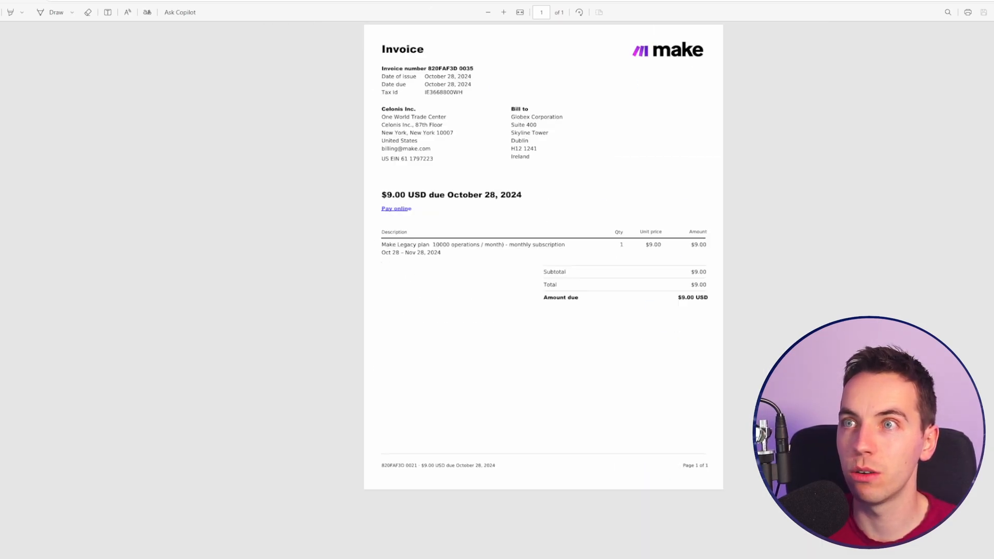
pyautogui.moveTo(430, 137); pyautogui.dragTo(485, 196)
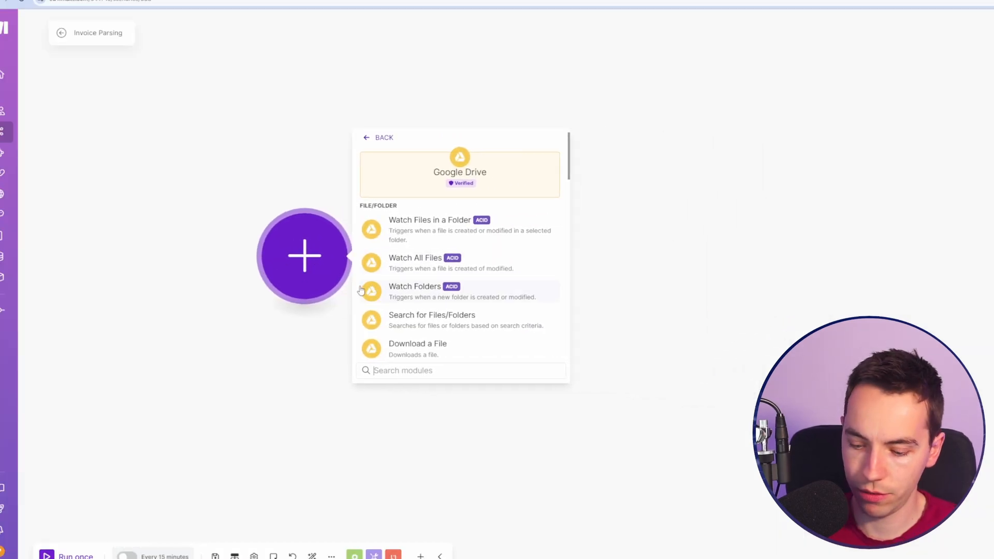
# Add a Google Drive Watch Files in a Folder trigger for My Drive's Make Tutorials/Invoice Processing/Invoices folder, with a limit of 1.
pyautogui.click(469, 233)
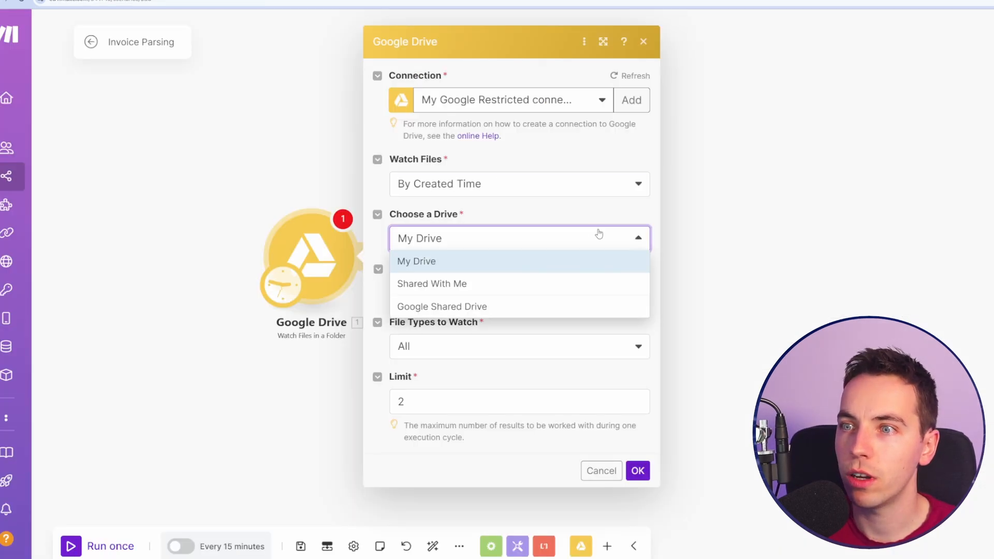
pyautogui.click(593, 259)
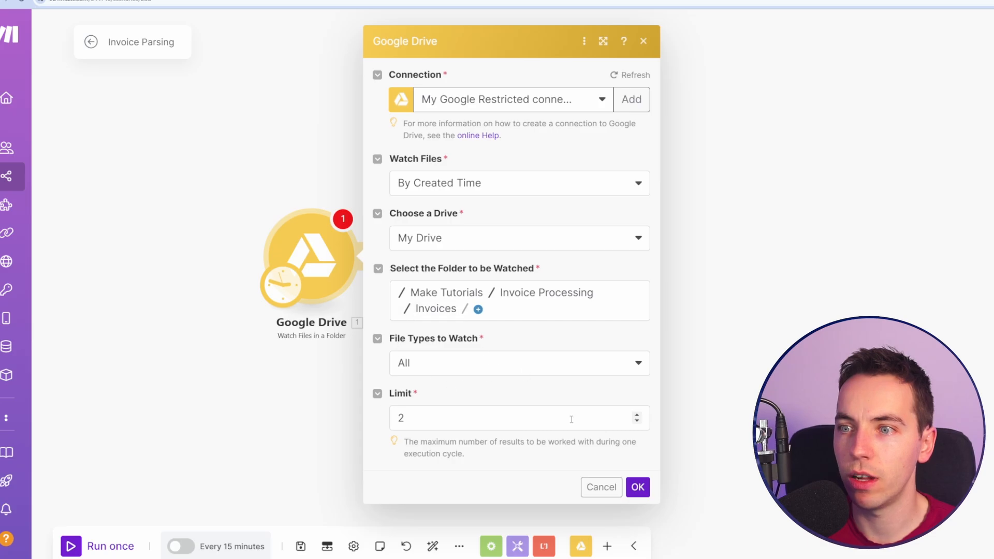
pyautogui.doubleClick(466, 418)
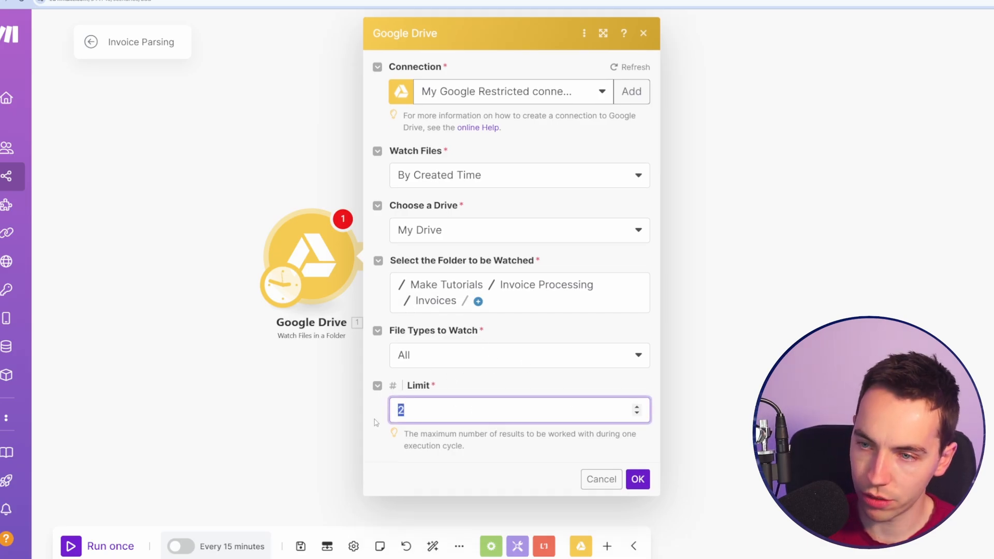
pyautogui.write('1')
pyautogui.click(377, 423)
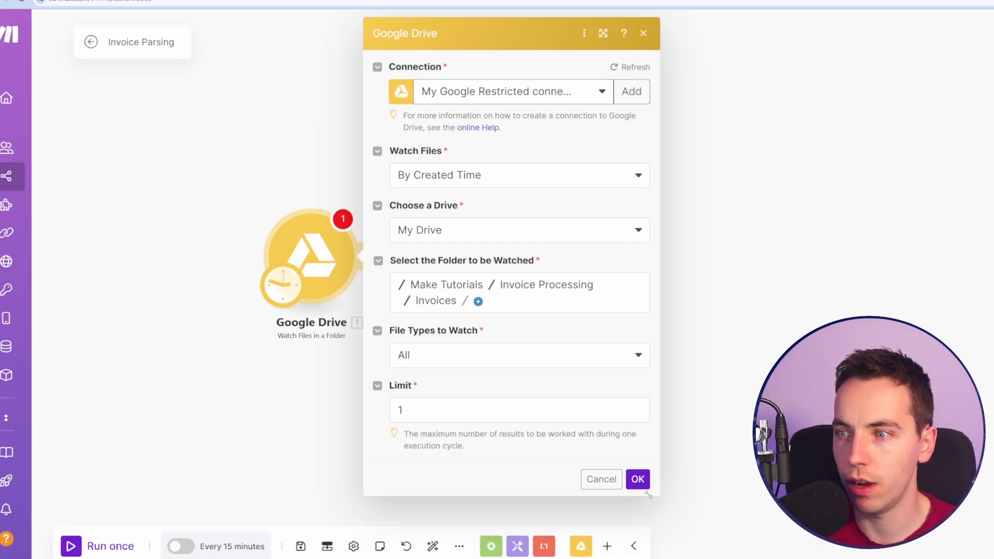
pyautogui.click(638, 479)
# Set the Watch Files in a Folder trigger's starting point to All.
pyautogui.rightClick(291, 251)
pyautogui.click(377, 293)
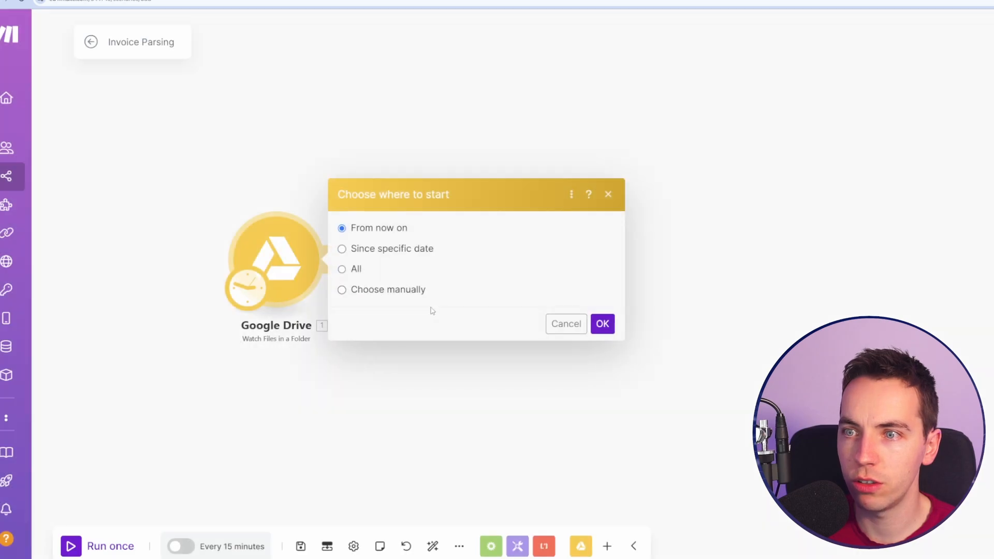
pyautogui.click(355, 270)
pyautogui.click(601, 323)
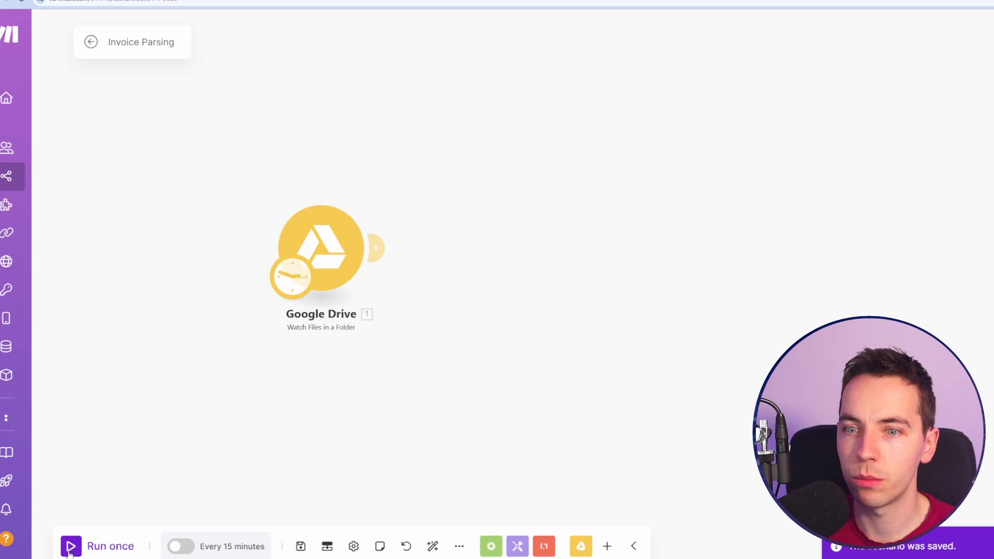
# Run the Invoice Parsing scenario once and inspect the file data output by the Watch Files in a Folder trigger.
pyautogui.click(71, 547)
pyautogui.click(515, 217)
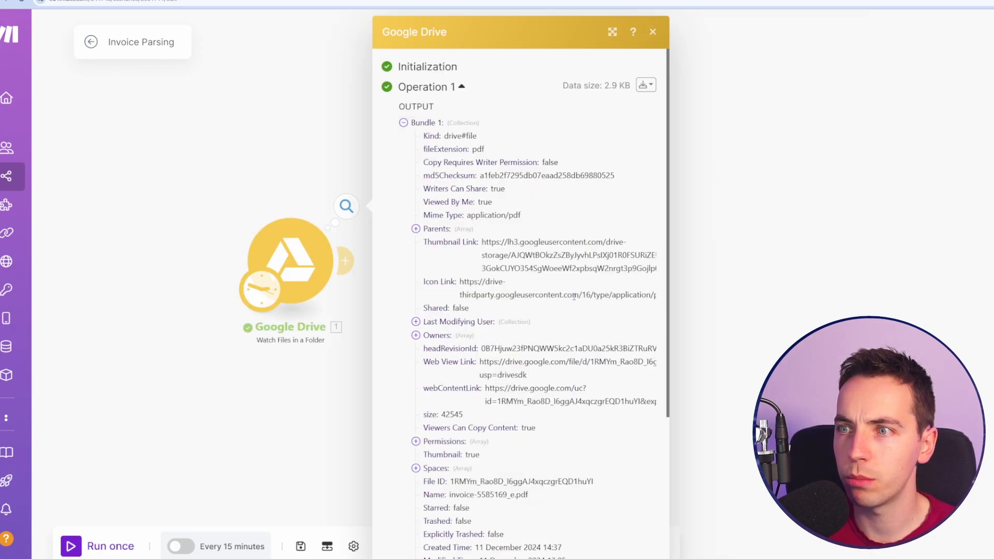
pyautogui.scroll(-5, 575, 297)
pyautogui.click(324, 357)
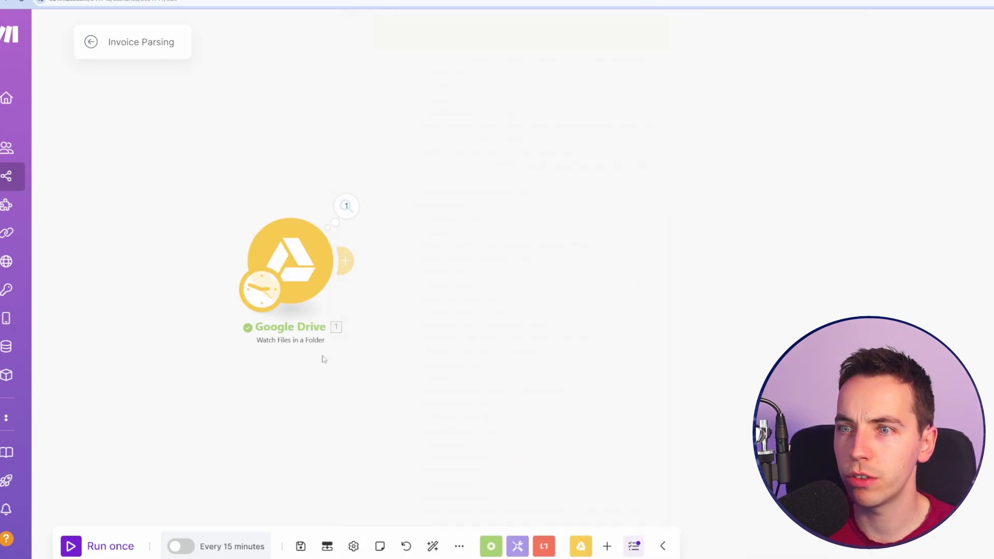
# Add a Google Drive Download a File module after the Watch Files in a Folder trigger.
pyautogui.click(304, 243)
pyautogui.write('downlo')
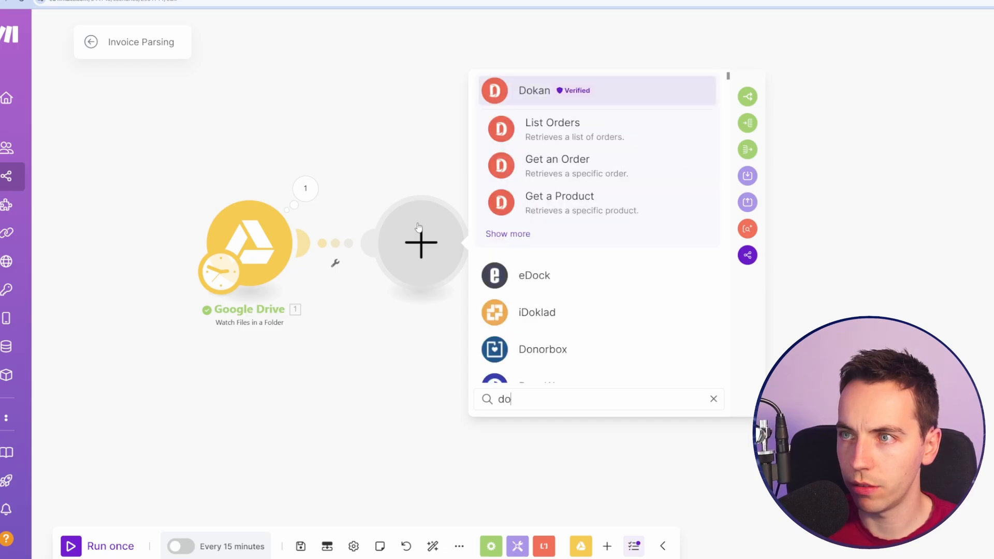
pyautogui.press('BackSpace')
pyautogui.press('BackSpace')
pyautogui.press('BackSpace')
pyautogui.press('BackSpace')
pyautogui.press('BackSpace')
pyautogui.press('BackSpace')
pyautogui.click(556, 133)
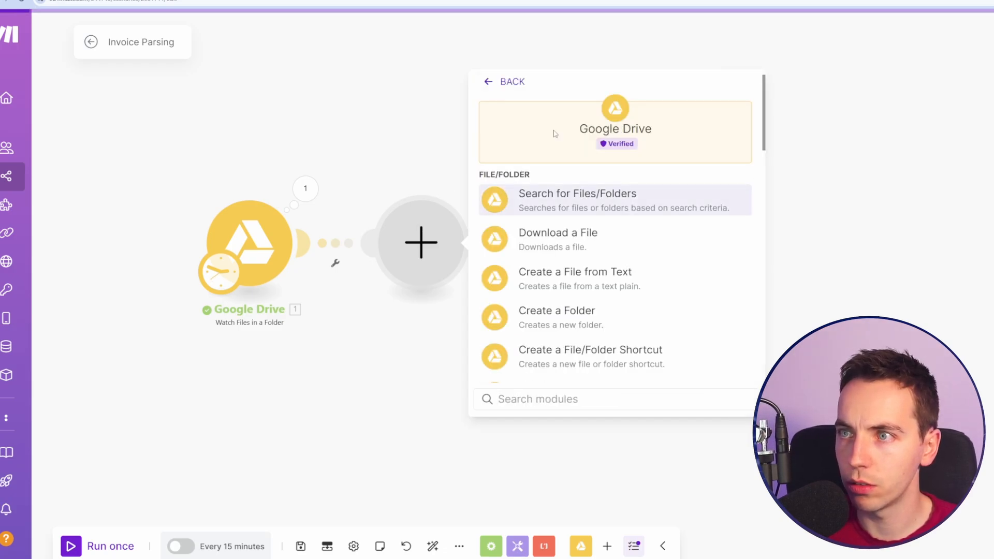
pyautogui.click(617, 233)
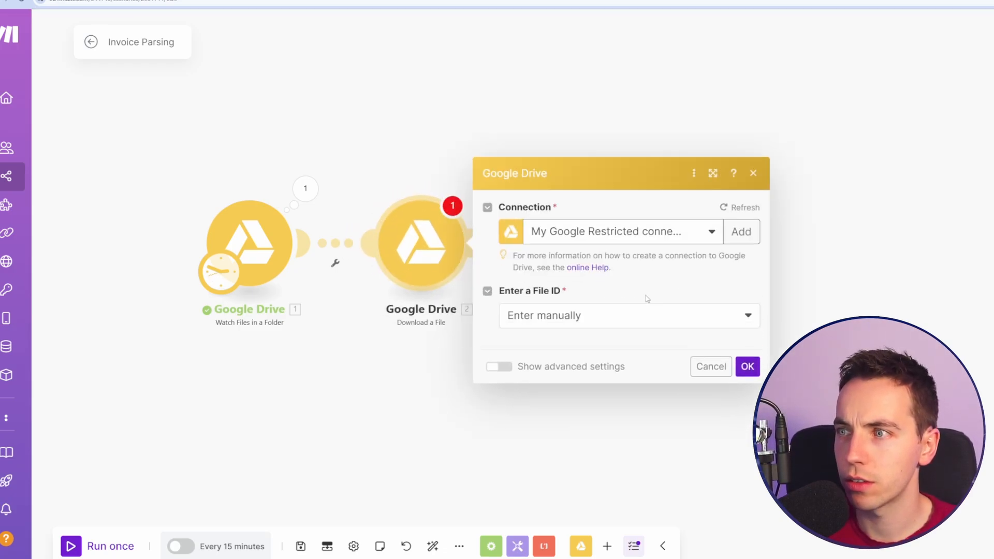
# Map the Download a File module's File ID to the trigger's File ID and save the scenario.
pyautogui.click(598, 318)
pyautogui.click(800, 132)
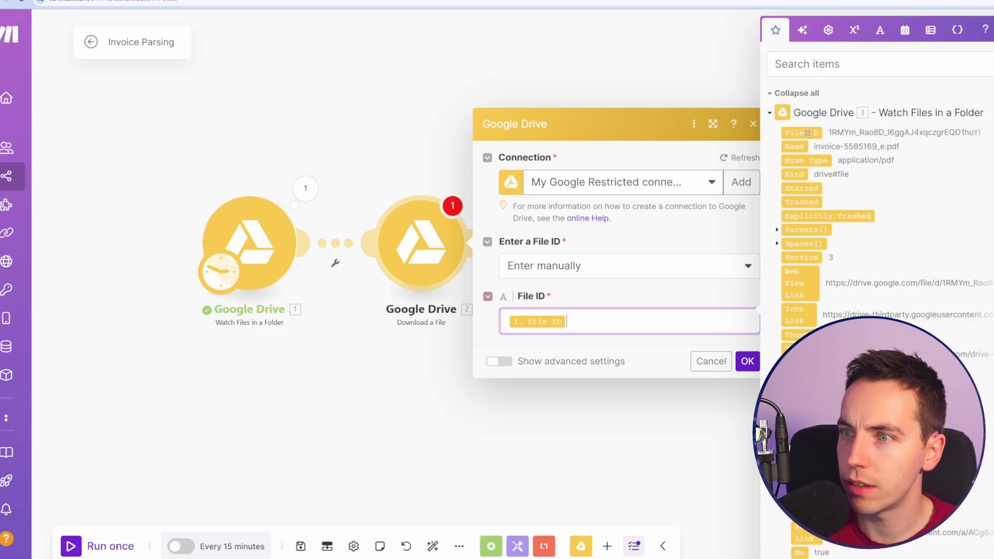
pyautogui.click(748, 361)
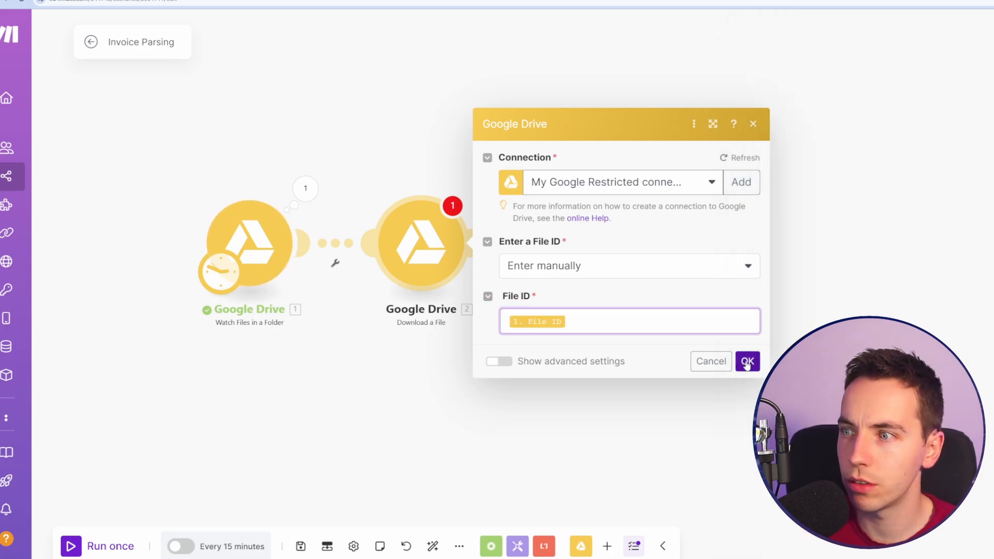
pyautogui.click(301, 547)
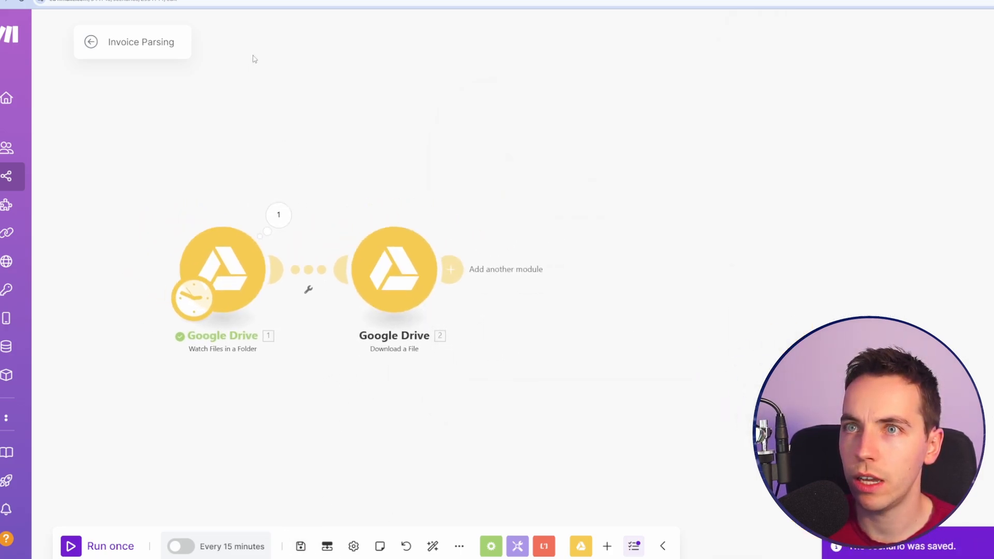
# Run the scenario once with both Google Drive modules and open the Download a File module's output.
pyautogui.click(82, 542)
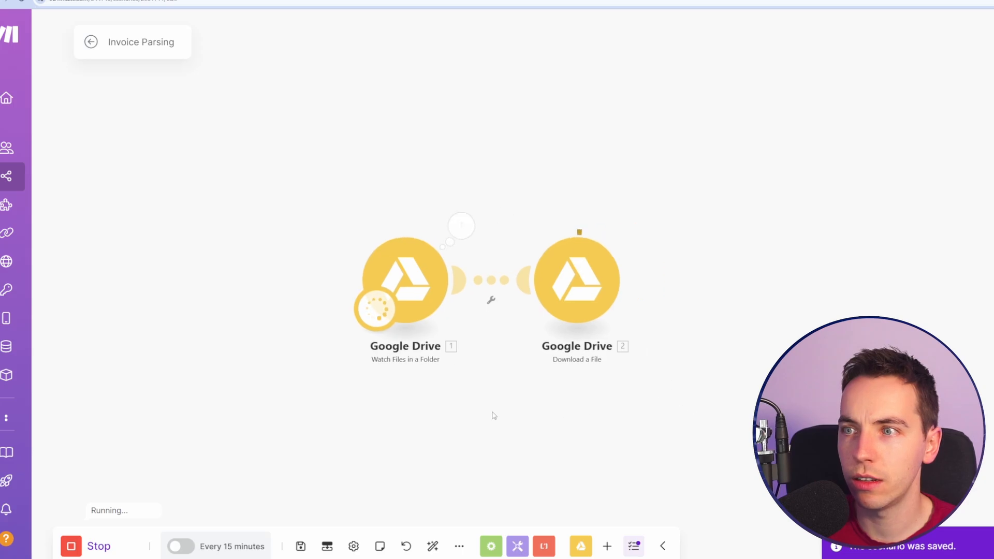
pyautogui.click(469, 225)
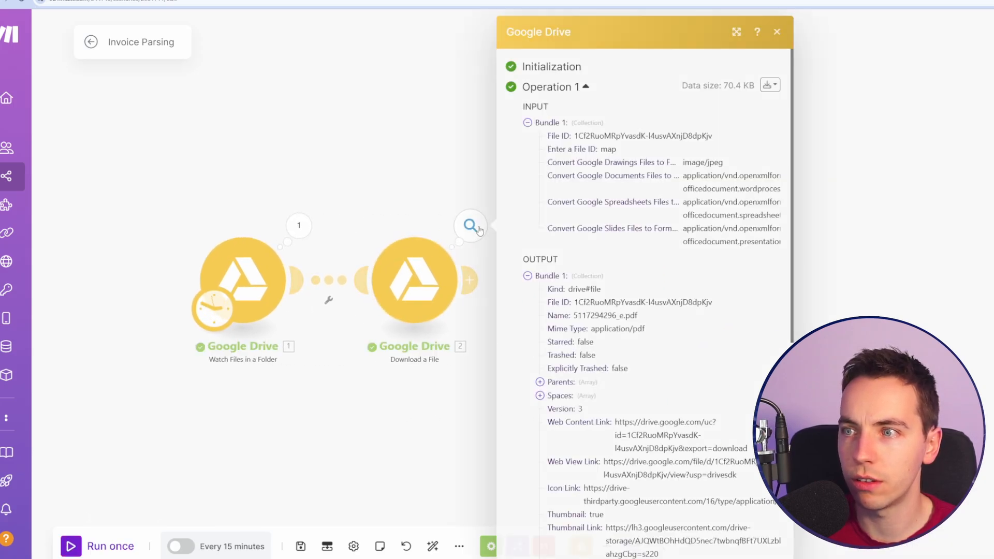
# Examine the downloaded file's output bundle, and look over the PDF.co and Mindee websites, including Mindee's pricing.
pyautogui.scroll(-4, 657, 280)
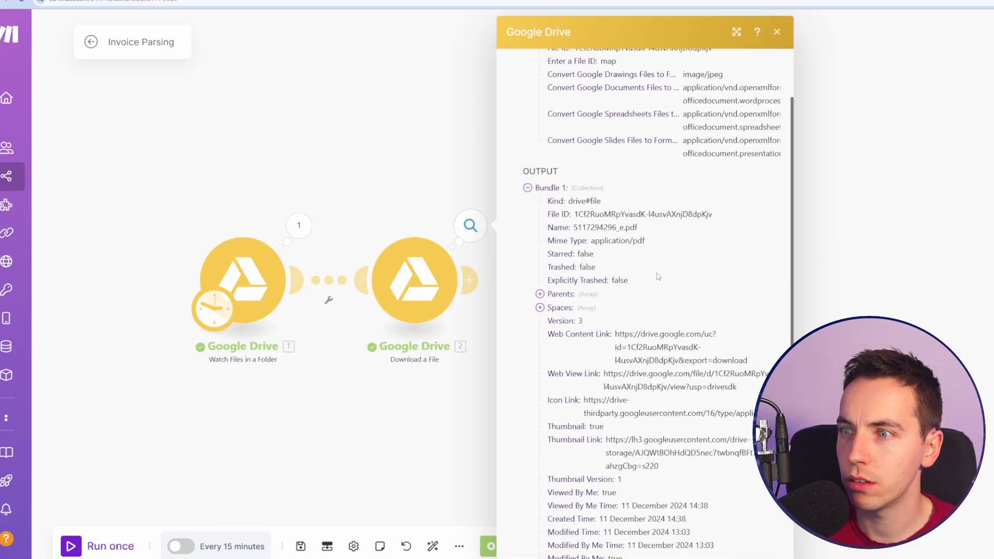
pyautogui.press('Escape')
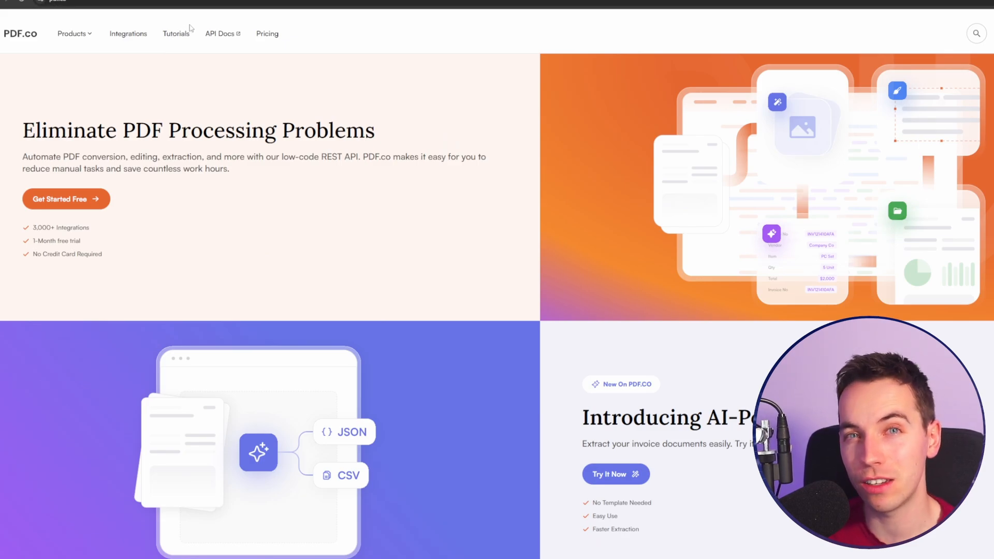
pyautogui.moveTo(156, 2); pyautogui.dragTo(272, 15)
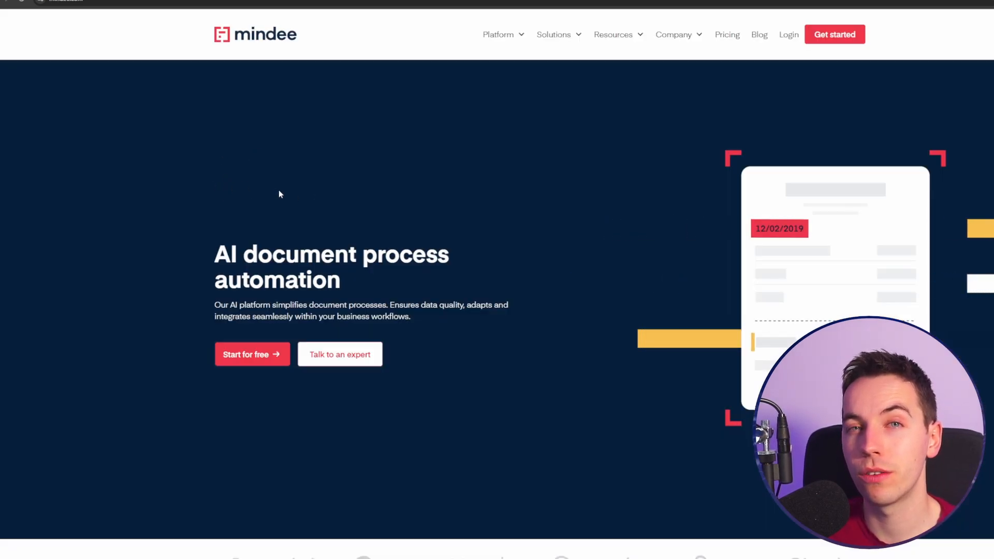
pyautogui.click(727, 36)
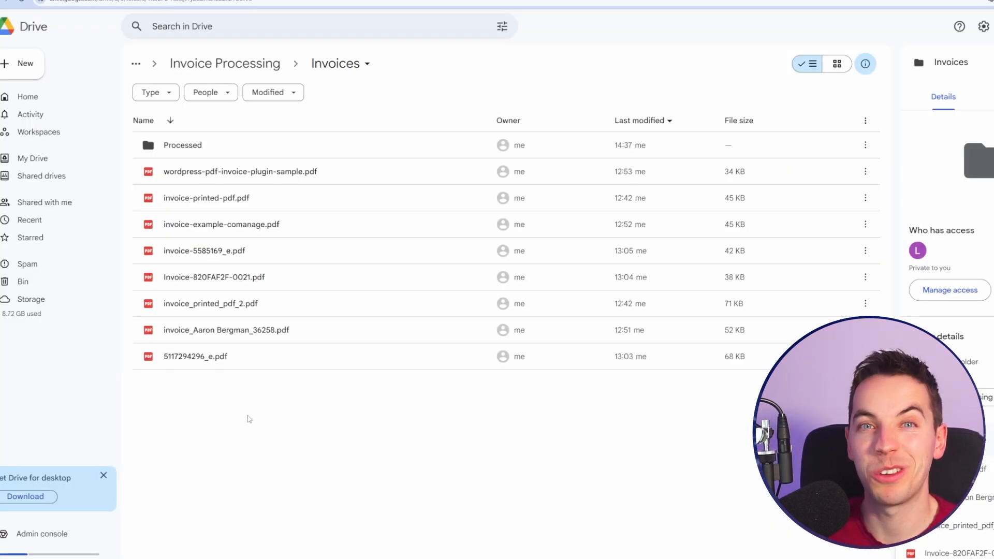
# Create a folder named "other invoices" inside the Invoices folder in Google Drive.
pyautogui.rightClick(249, 419)
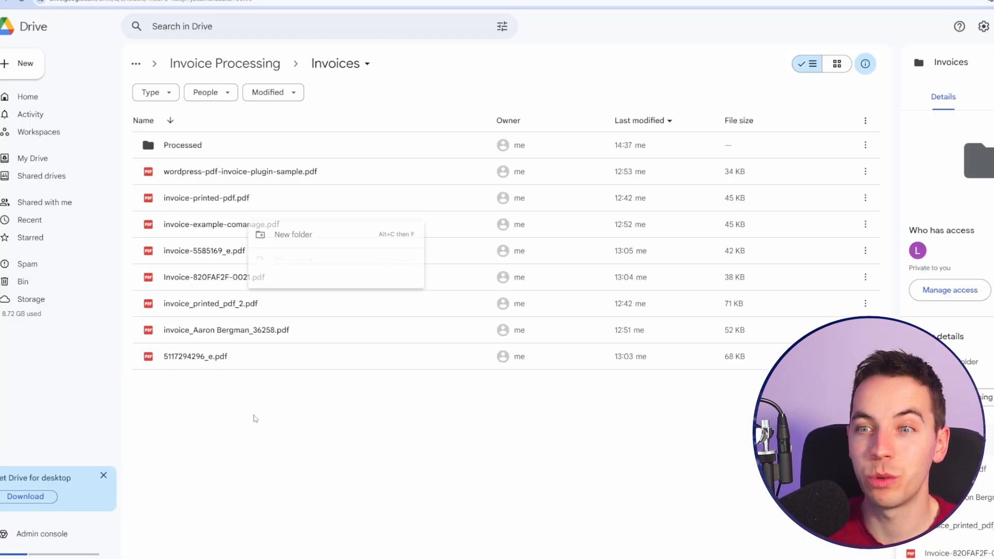
pyautogui.click(332, 243)
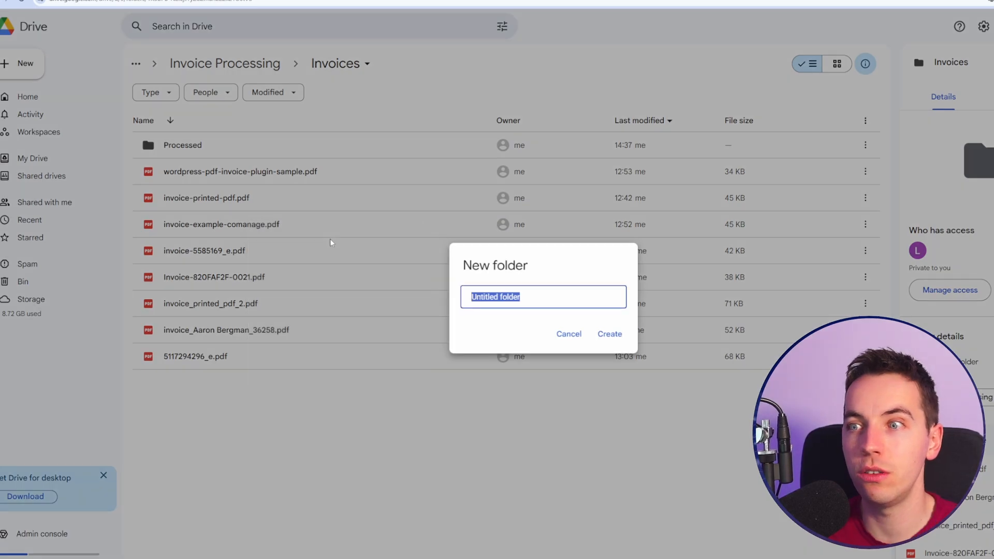
pyautogui.write('other invoices')
pyautogui.press('Return')
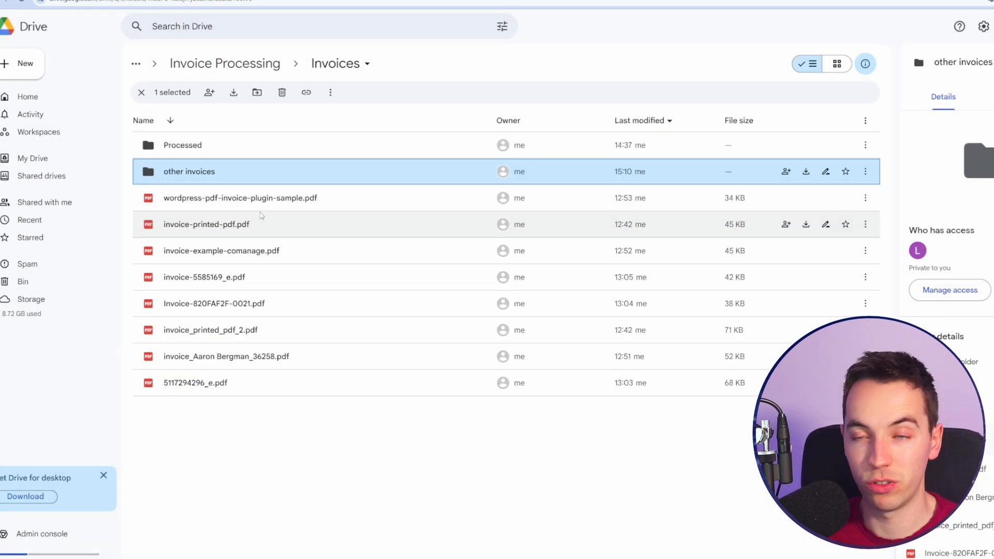
pyautogui.click(261, 224)
pyautogui.keyDown('shift'); pyautogui.click(259, 383); pyautogui.keyUp('shift')
pyautogui.moveTo(259, 241); pyautogui.dragTo(239, 173)
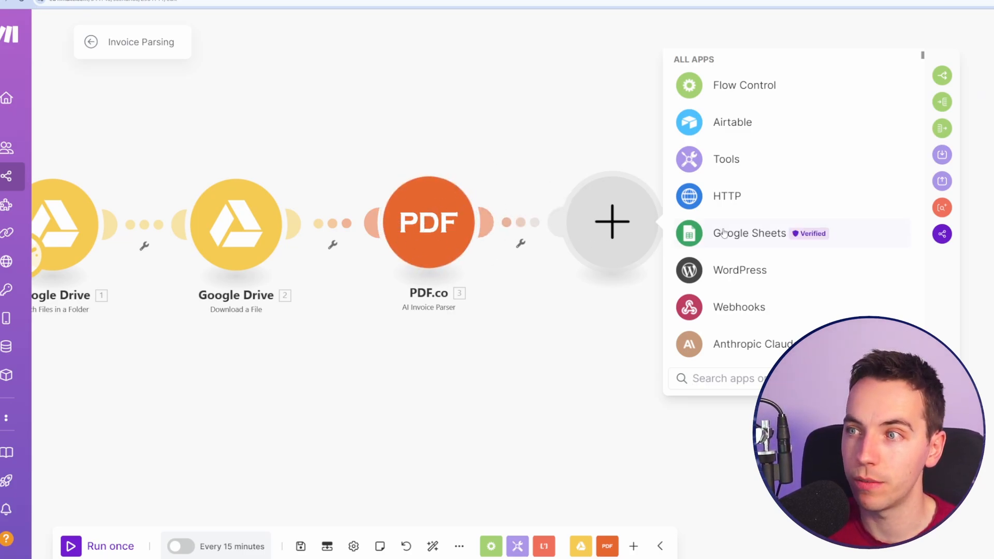
# Add a Google Sheets Add a Row module after PDF.co in the Make scenario, targeting Sheet1 of Invoices (Accounts Payable).
pyautogui.click(746, 233)
pyautogui.click(692, 170)
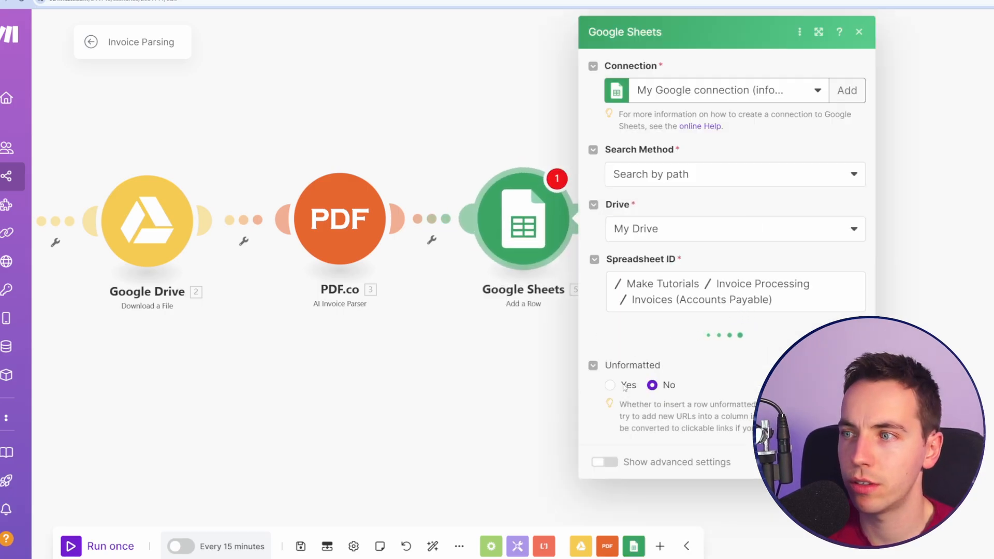
pyautogui.click(777, 357)
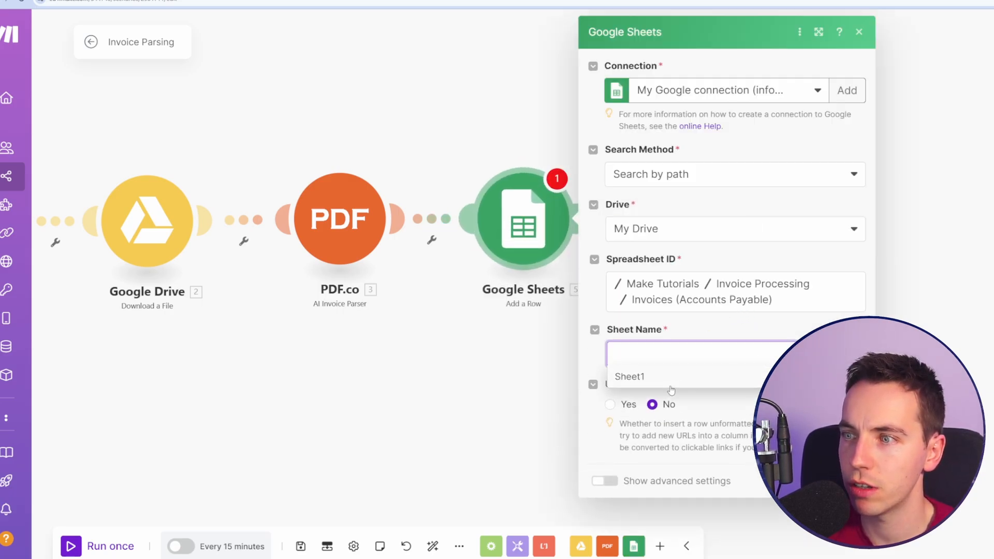
pyautogui.click(631, 375)
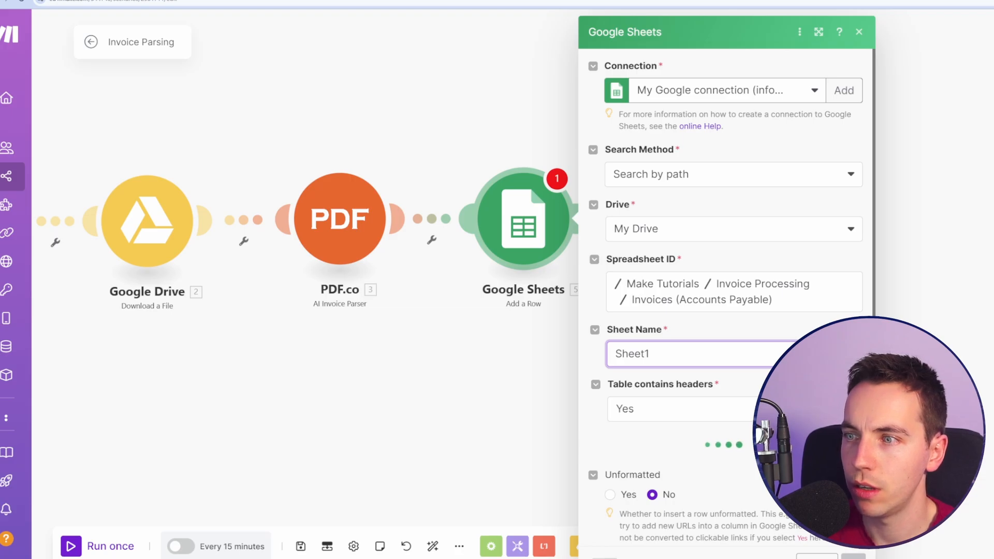
# Map the Invoice Number, Invoice Date and Vendor Name columns to PDF.co's invoiceNo, invoiceDate and vendor name.
pyautogui.scroll(-4, 725, 301)
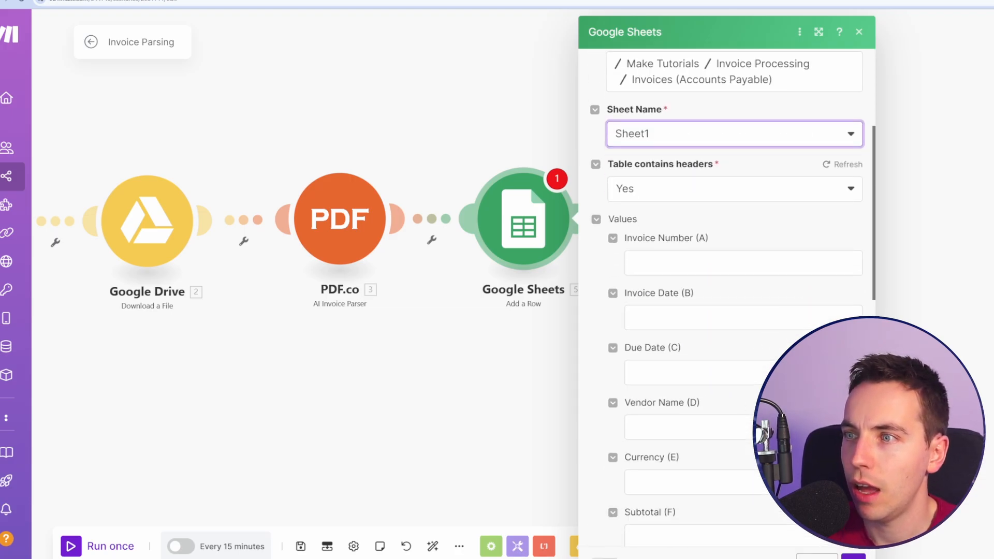
pyautogui.click(743, 263)
pyautogui.click(422, 174)
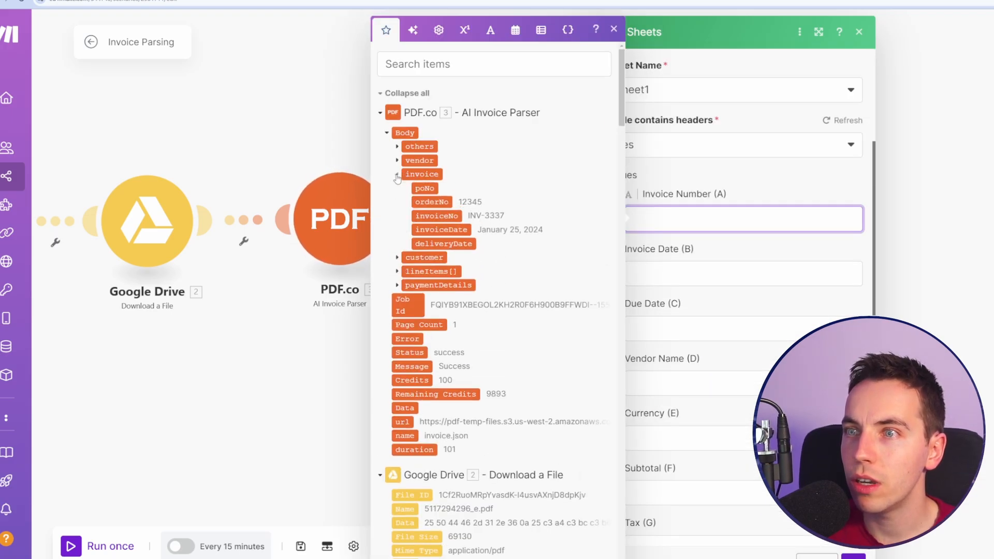
pyautogui.click(415, 216)
pyautogui.click(743, 274)
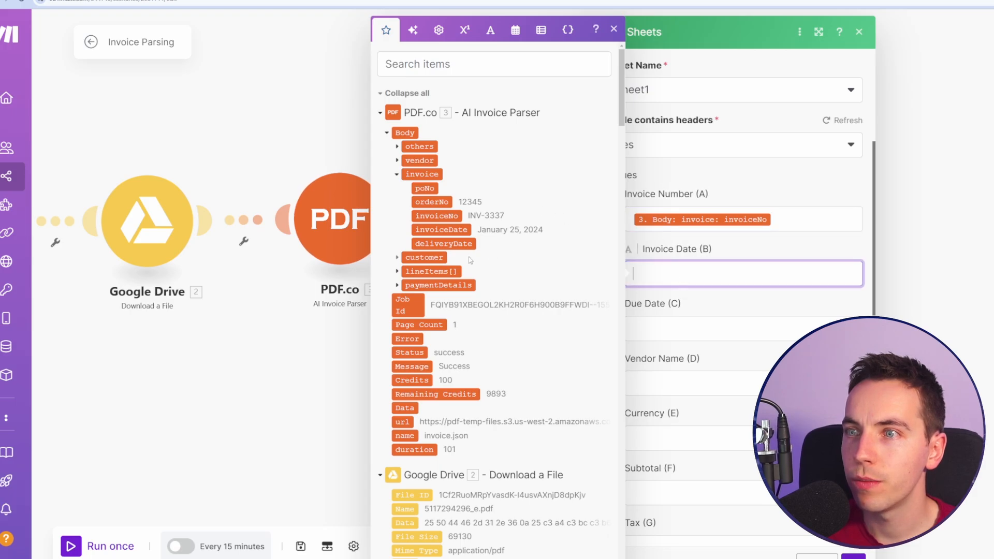
pyautogui.click(442, 229)
pyautogui.press('Tab')
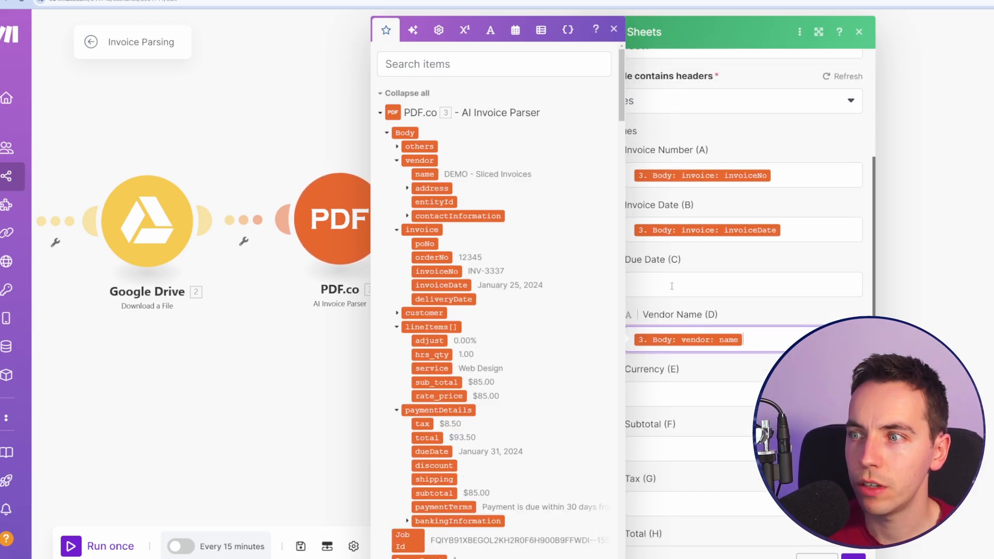
# Map Vendor Address to the vendor's streetAddress, city and postalCode separated by commas, and Vendor Country to the address country.
pyautogui.click(432, 188)
pyautogui.scroll(-7, 713, 281)
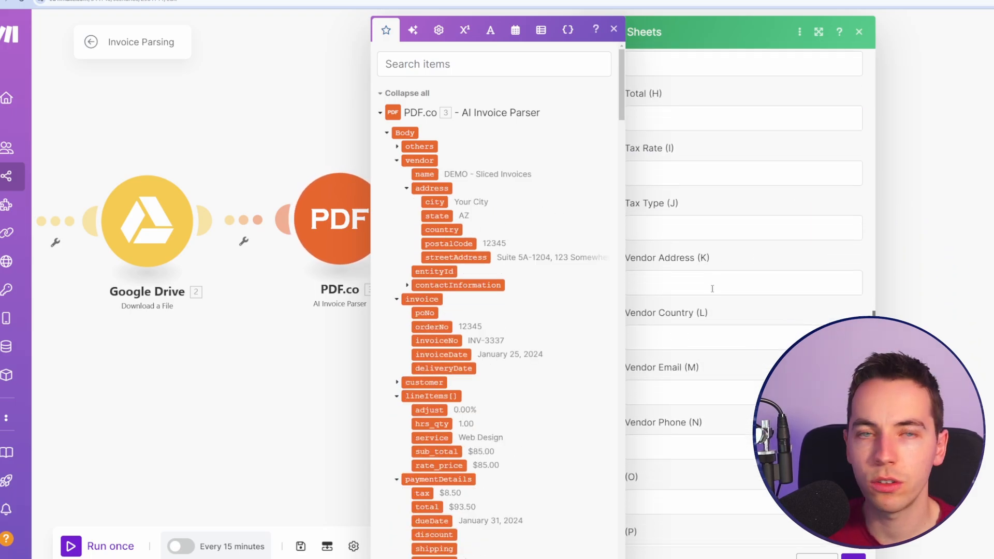
pyautogui.click(713, 288)
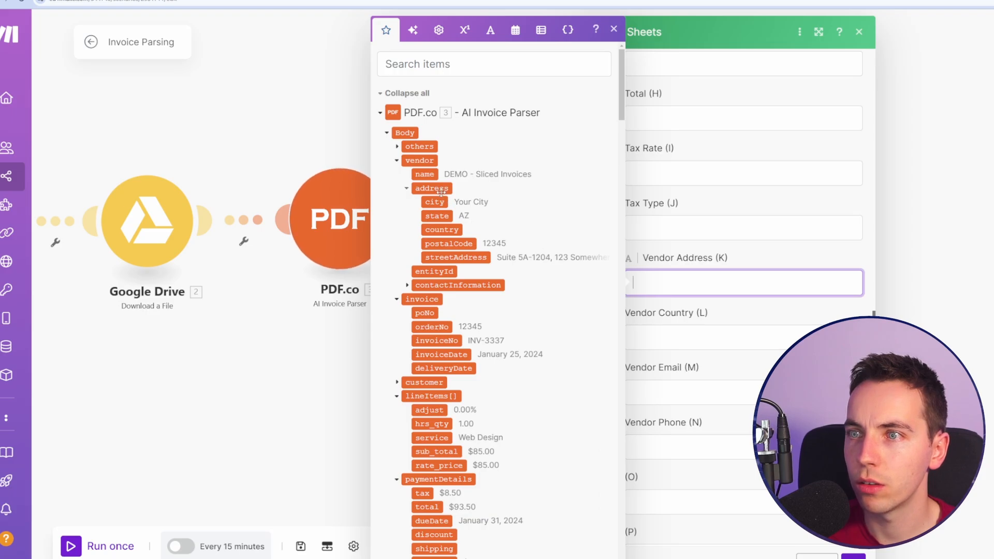
pyautogui.click(455, 257)
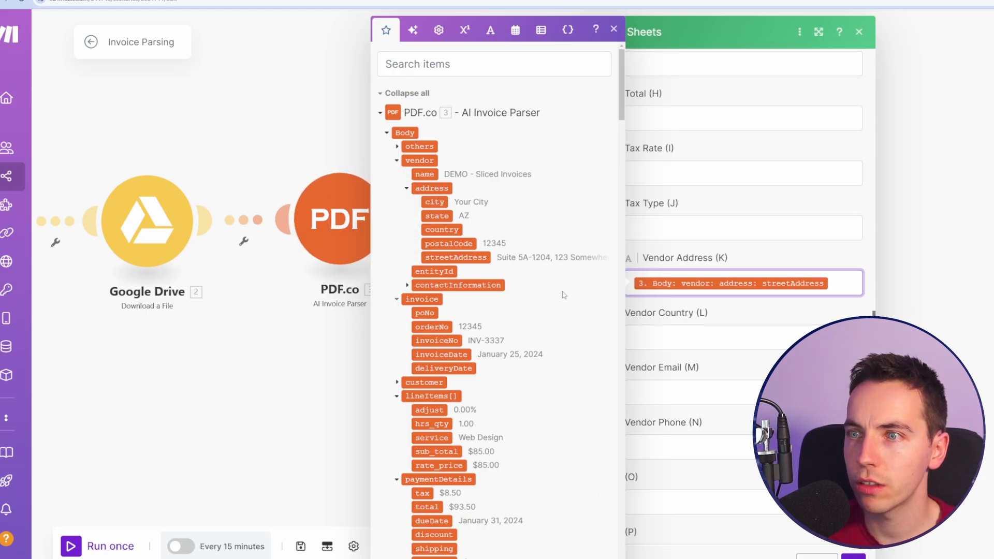
pyautogui.write(',')
pyautogui.click(435, 202)
pyautogui.click(694, 348)
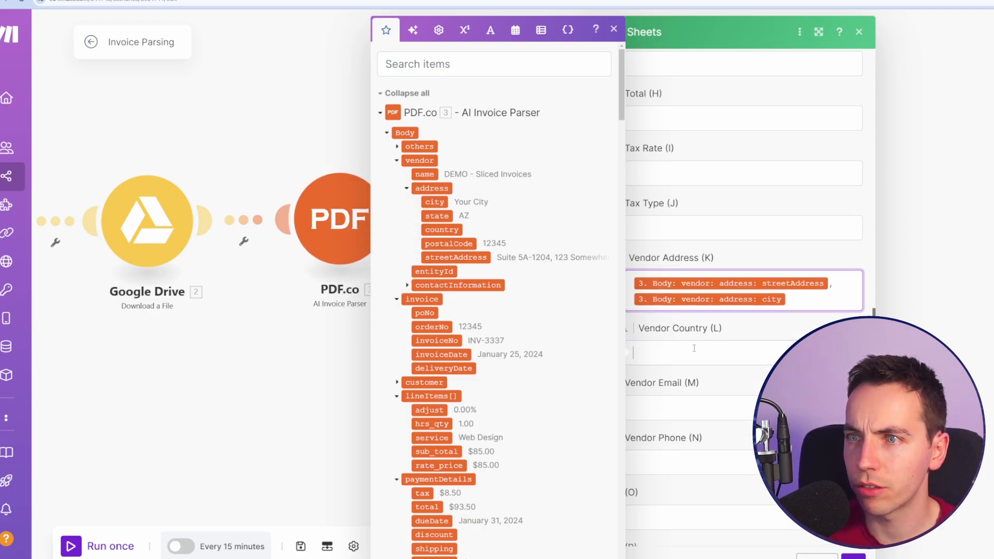
pyautogui.click(449, 232)
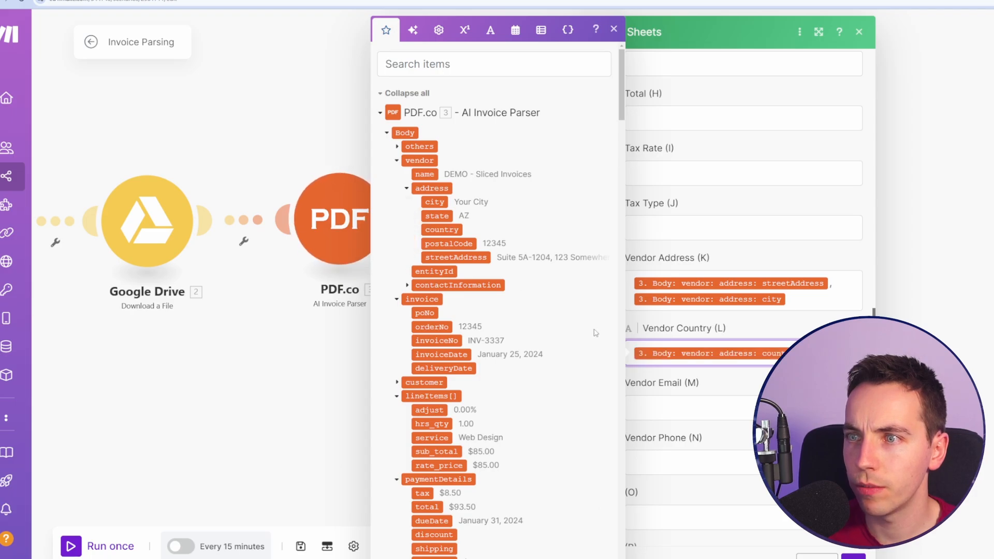
pyautogui.click(800, 303)
pyautogui.write(',')
pyautogui.click(457, 243)
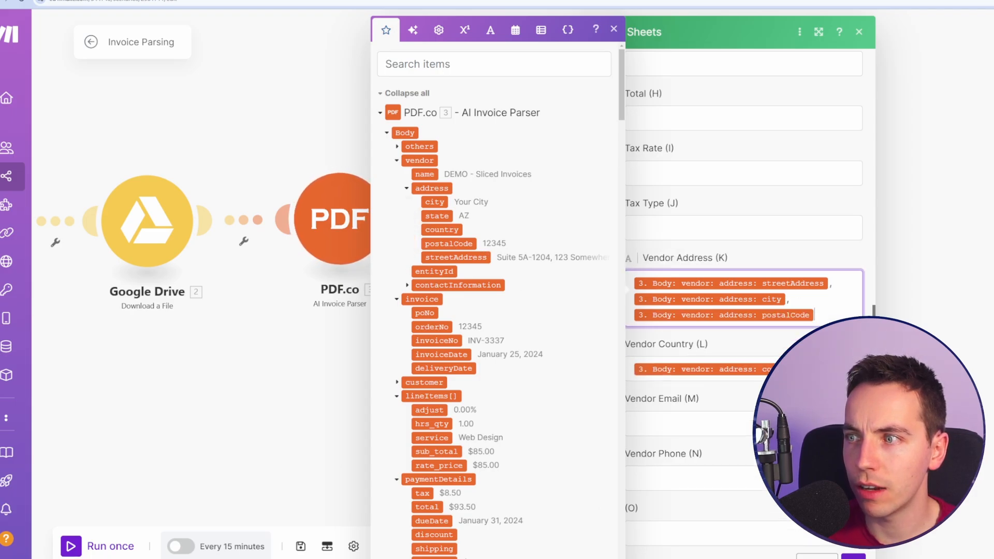
# Map Vendor Phone and Vendor Email to the phone and email in the vendor's contactInformation.
pyautogui.scroll(-3, 725, 259)
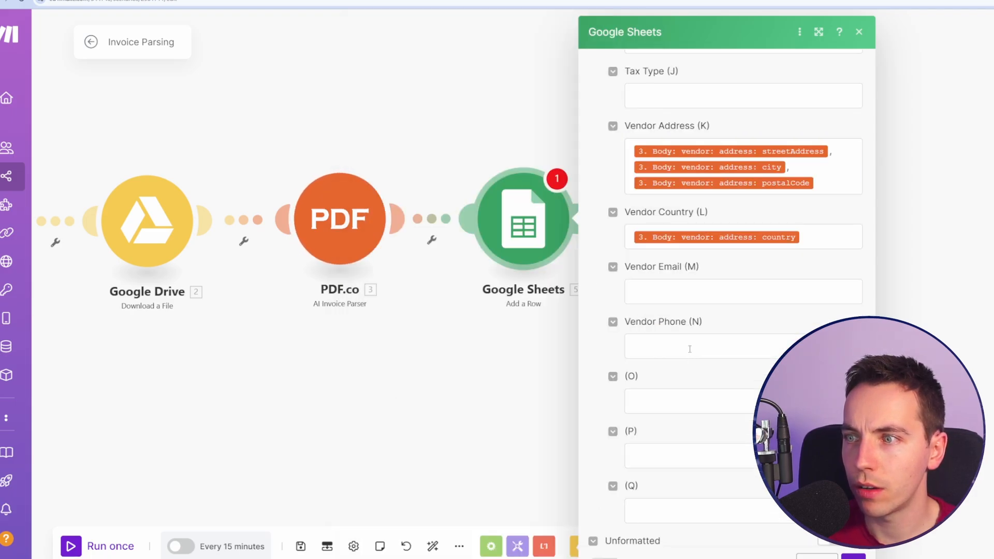
pyautogui.click(699, 346)
pyautogui.click(407, 285)
pyautogui.hotkey('shift', 'Tab')
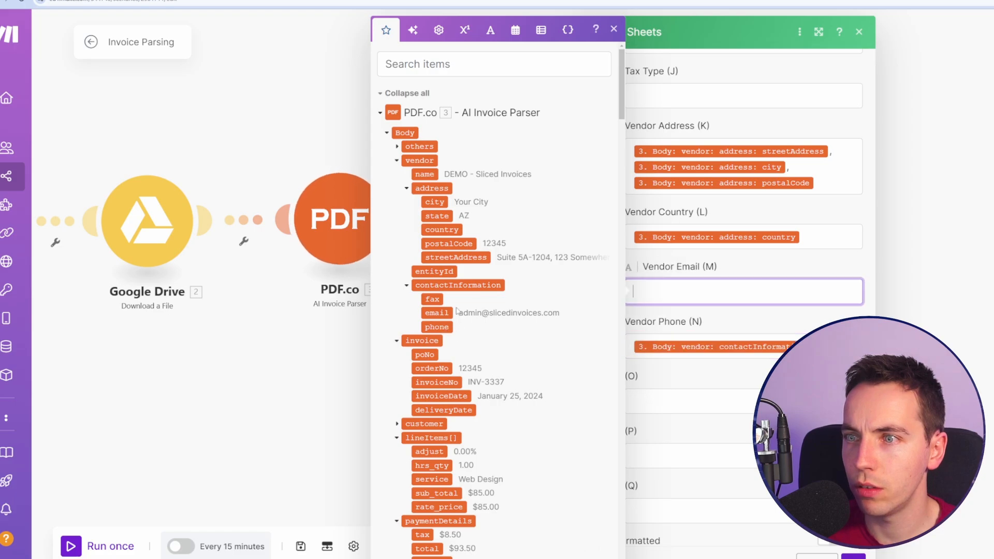
pyautogui.click(458, 313)
# Map the Tax and Total columns to the tax and total values in paymentDetails.
pyautogui.scroll(-1, 542, 325)
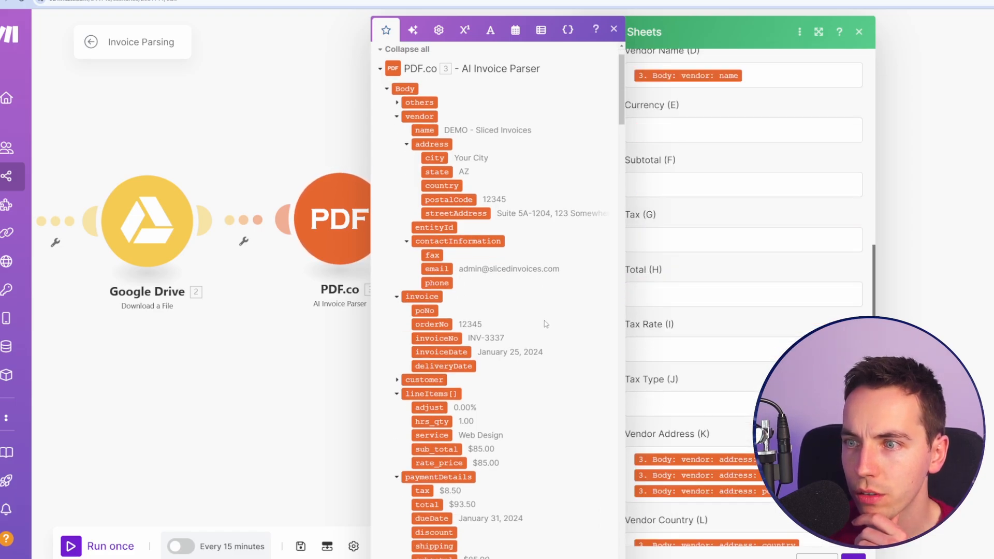
pyautogui.scroll(-2, 572, 328)
pyautogui.click(422, 402)
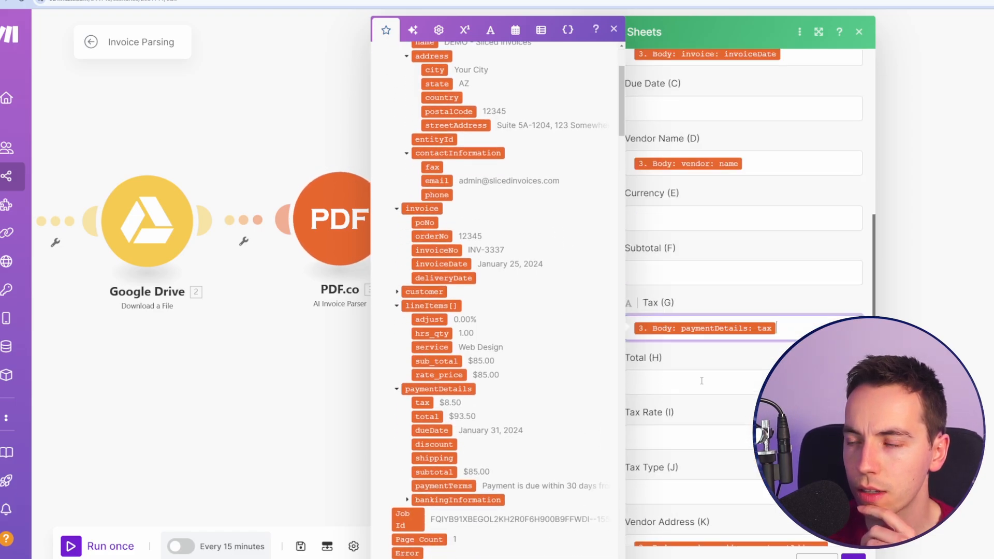
pyautogui.press('Tab')
pyautogui.click(434, 417)
# Map the Due Date column to the dueDate value in paymentDetails.
pyautogui.hotkey('shift', 'Tab')
pyautogui.hotkey('shift', 'Tab')
pyautogui.hotkey('shift', 'Tab')
pyautogui.hotkey('shift', 'Tab')
pyautogui.hotkey('shift', 'Tab')
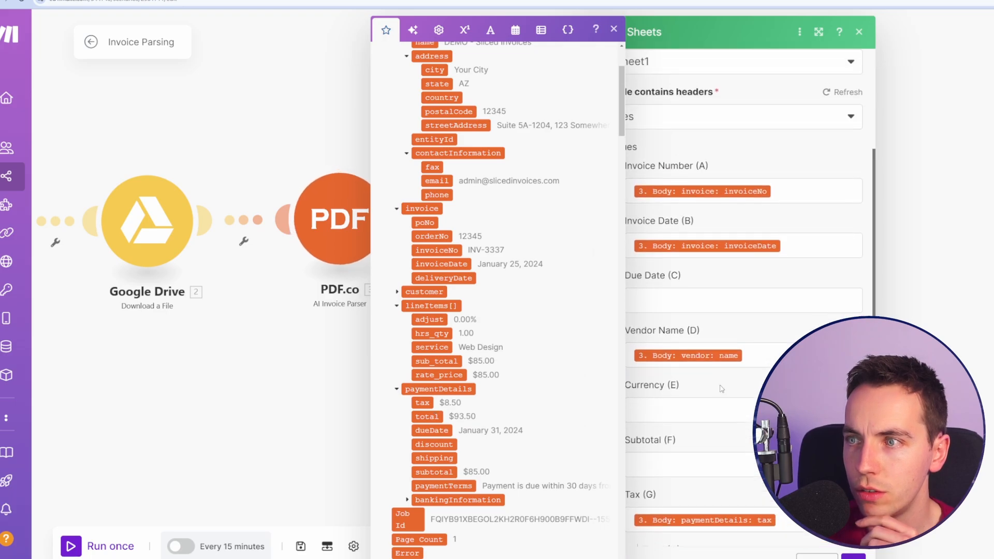
pyautogui.click(443, 431)
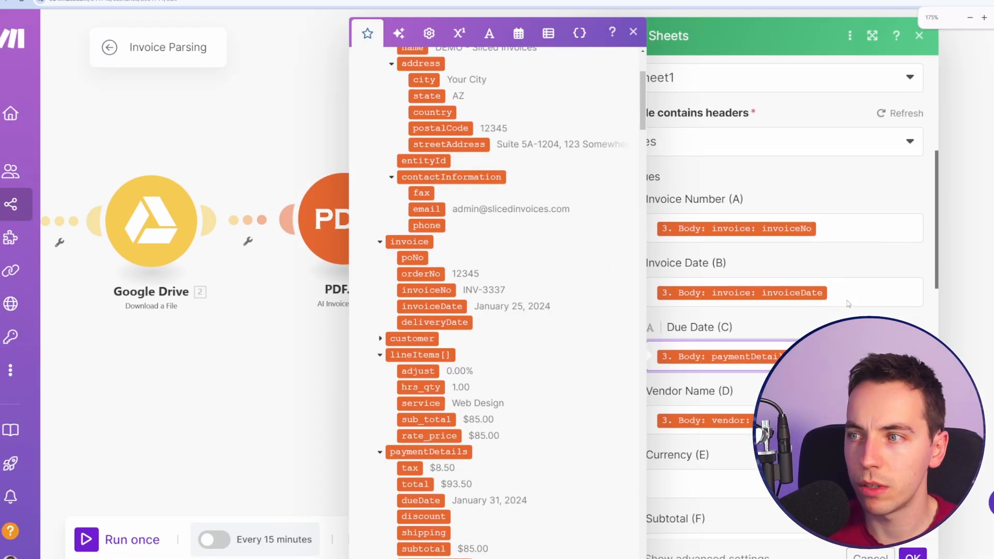
# Map the Subtotal column to the paymentDetails subtotal, leave Tax Rate and Tax Type empty, and save the scenario.
pyautogui.press('Tab')
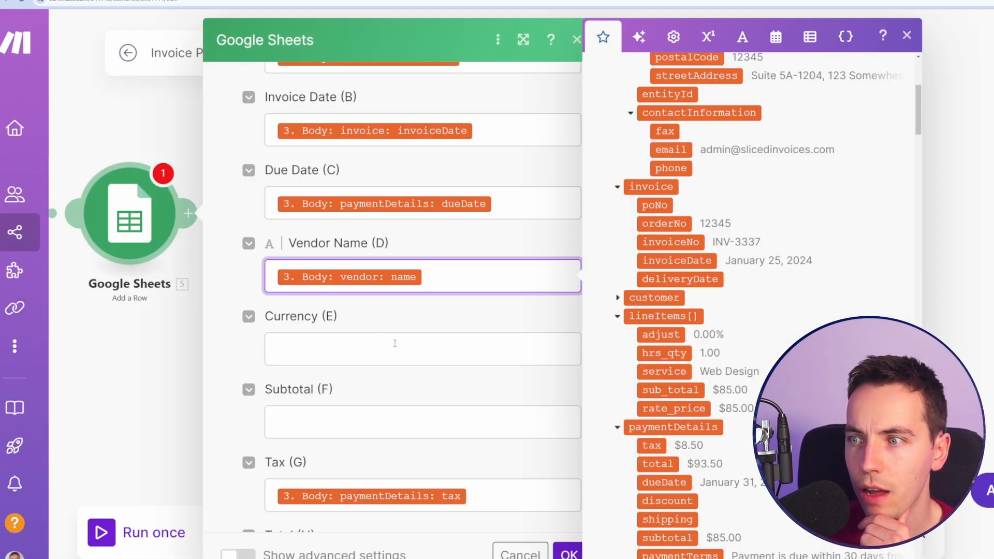
pyautogui.scroll(-1, 398, 339)
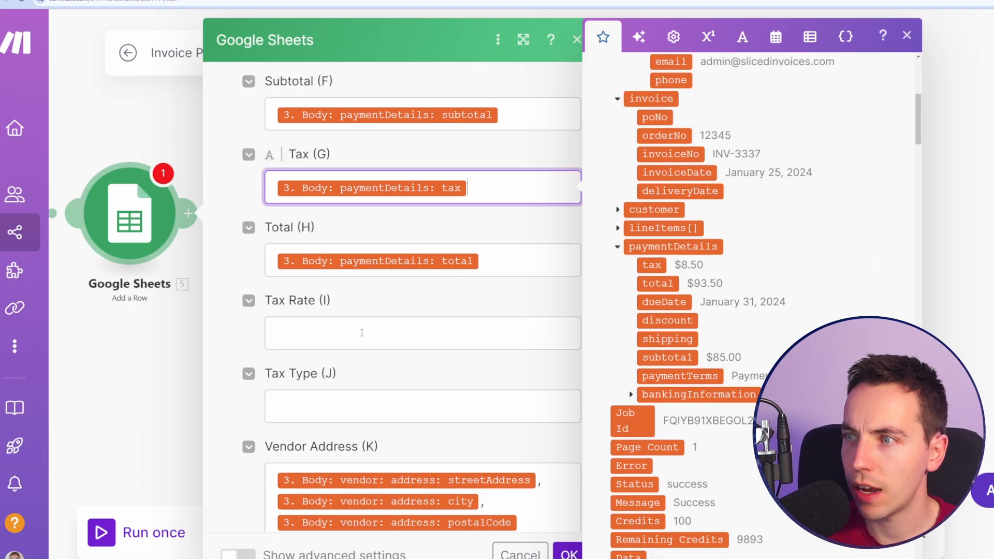
pyautogui.scroll(-3, 631, 399)
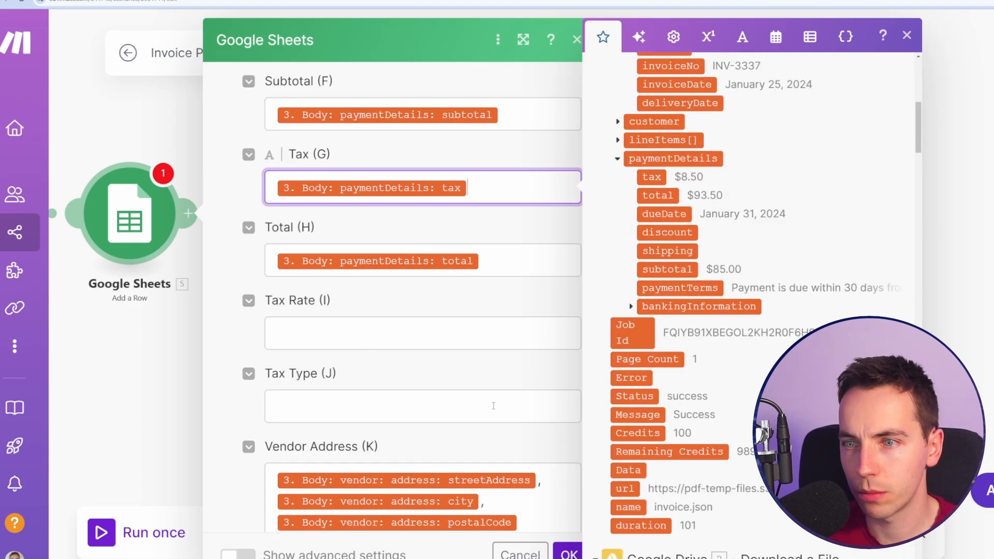
pyautogui.press('Escape')
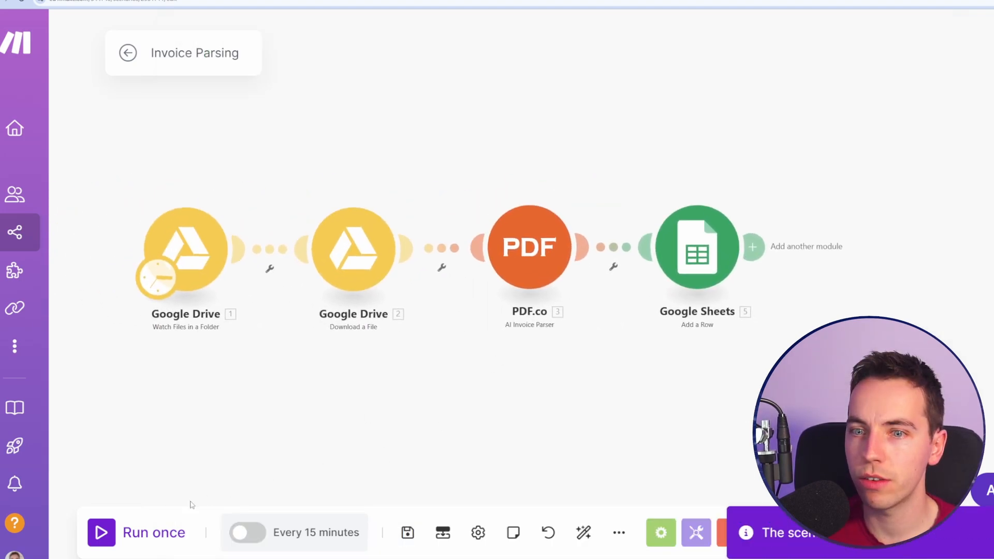
# Run the complete scenario once, and auto-fit all column widths of the Invoices (Accounts Payable) spreadsheet in Google Sheets.
pyautogui.click(115, 534)
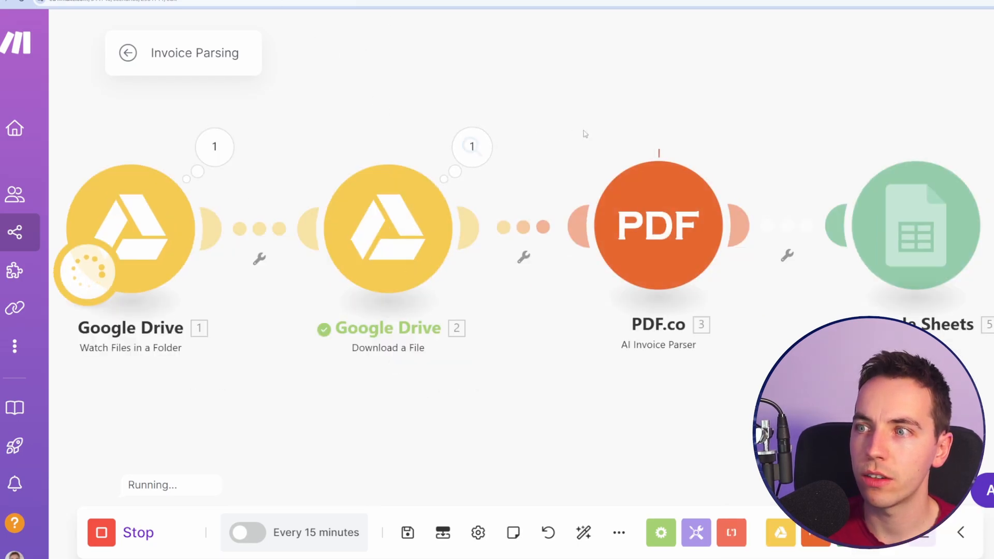
pyautogui.scroll(-2, 582, 75)
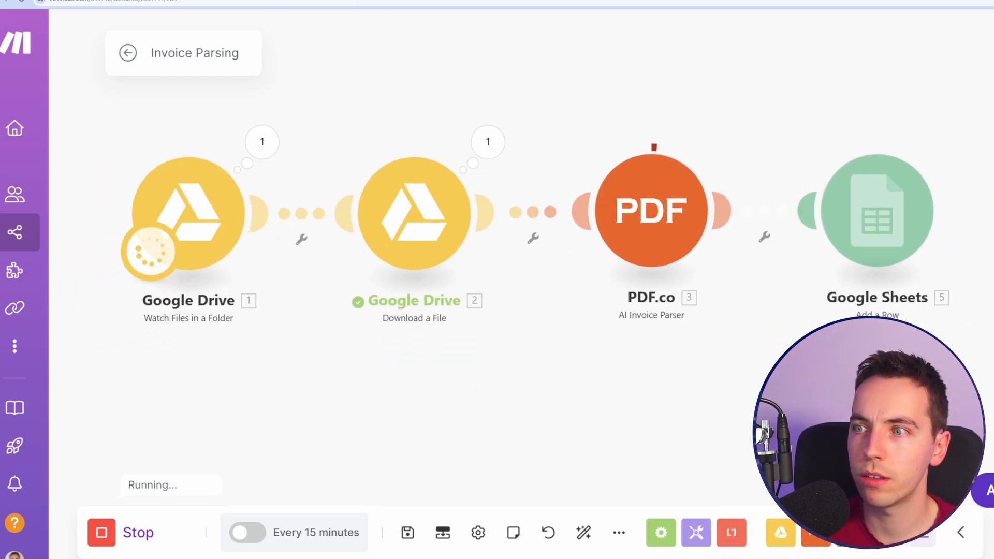
pyautogui.click(265, 0)
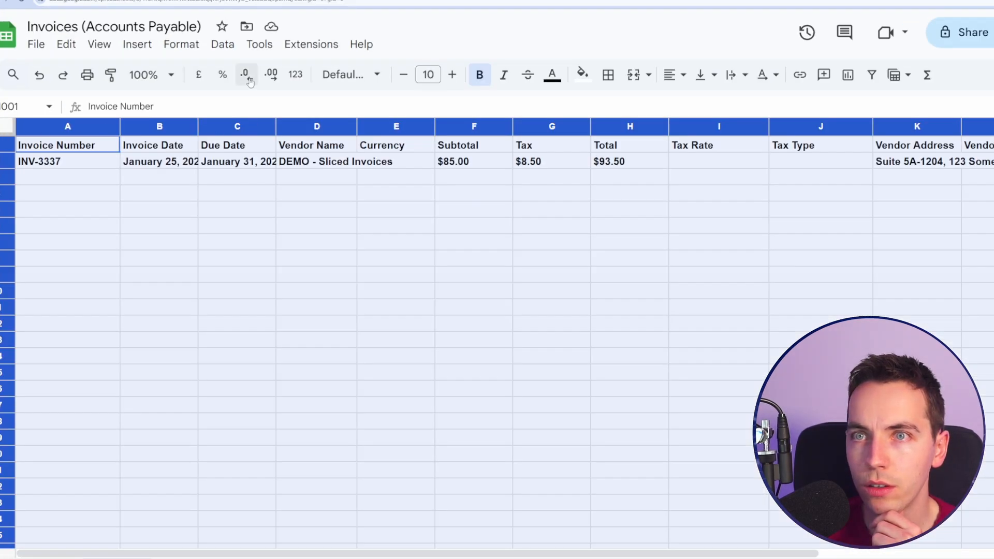
pyautogui.doubleClick(120, 127)
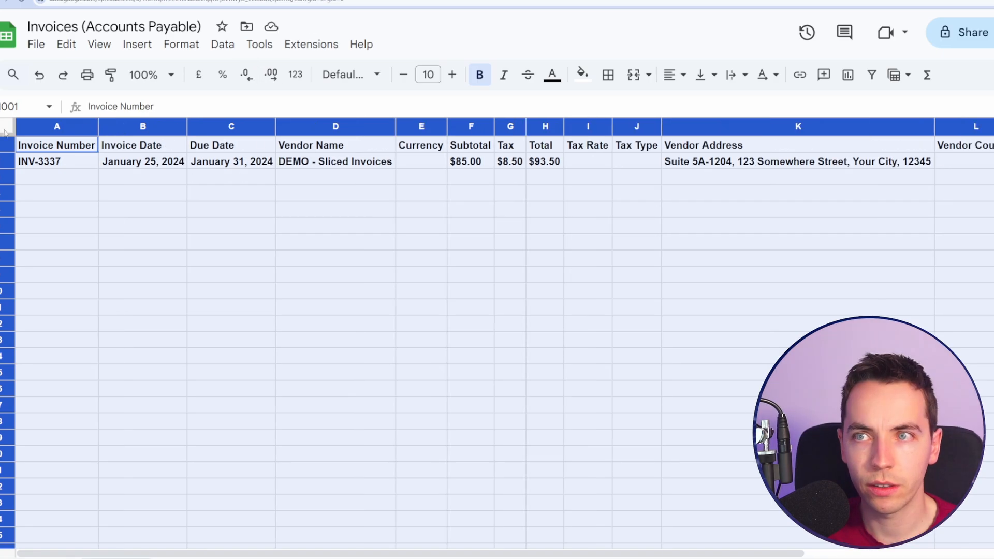
# Remove bold formatting from the whole sheet and apply bold only to the header row.
pyautogui.click(480, 75)
pyautogui.click(207, 178)
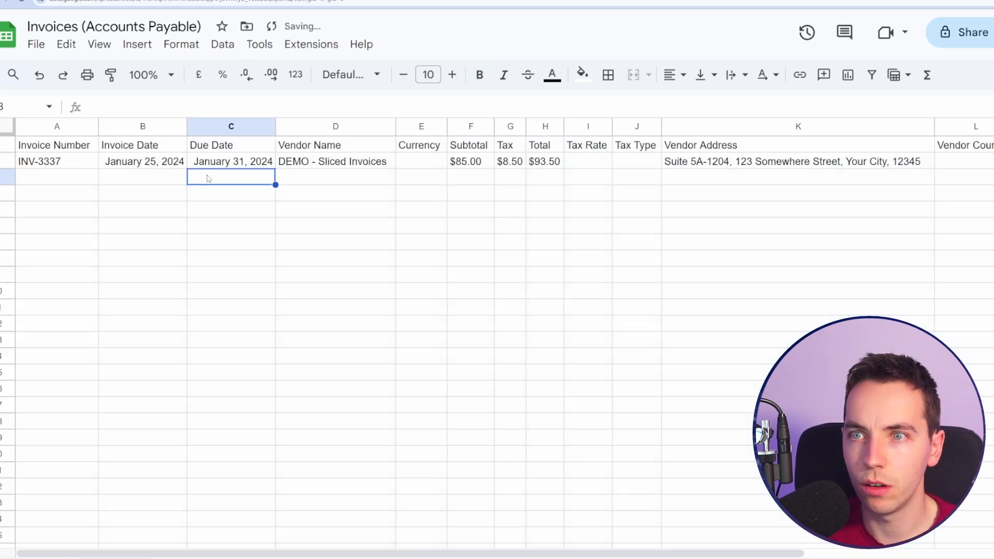
pyautogui.click(3, 144)
pyautogui.click(480, 75)
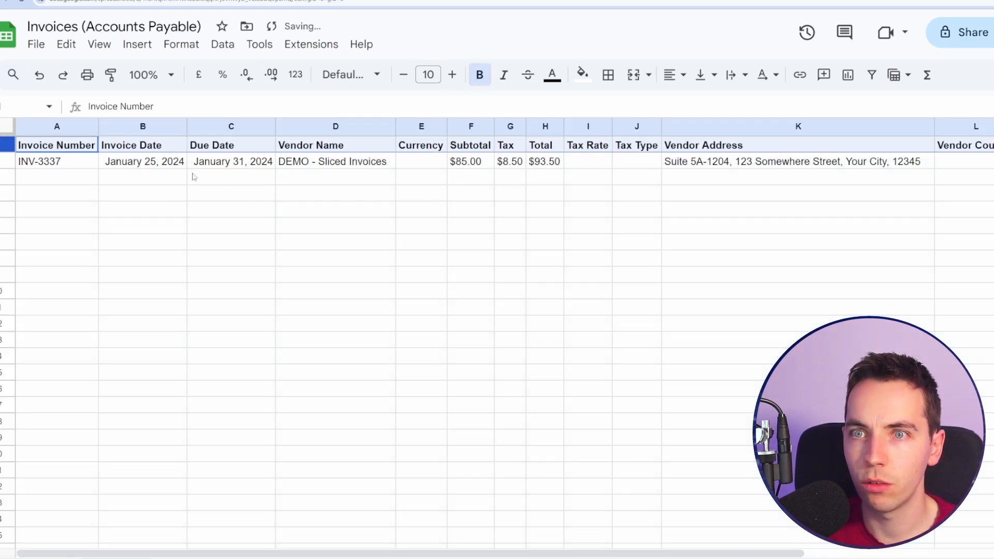
pyautogui.click(228, 179)
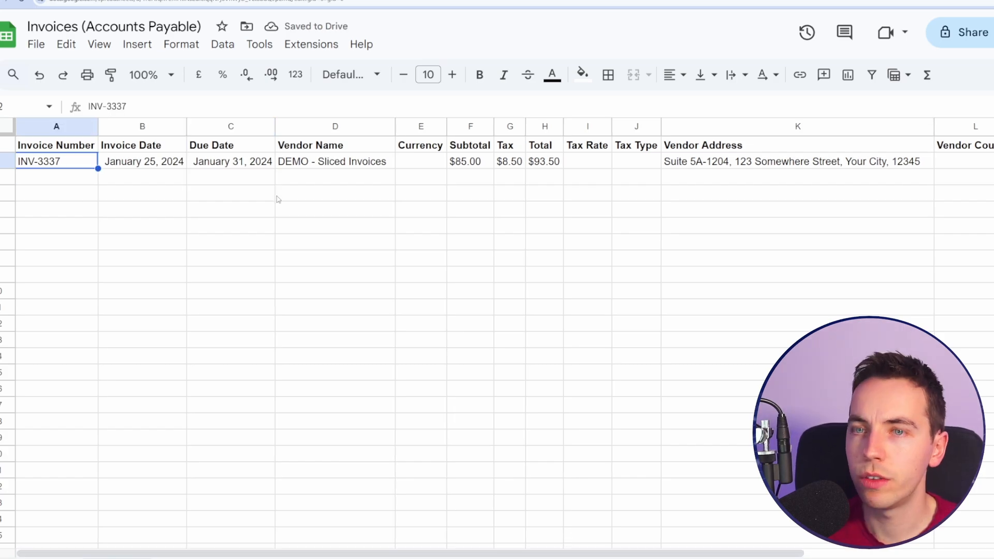
# Examine the extracted invoice values across all columns of row 2, through to Vendor Email.
pyautogui.press('Right')
pyautogui.press('Right')
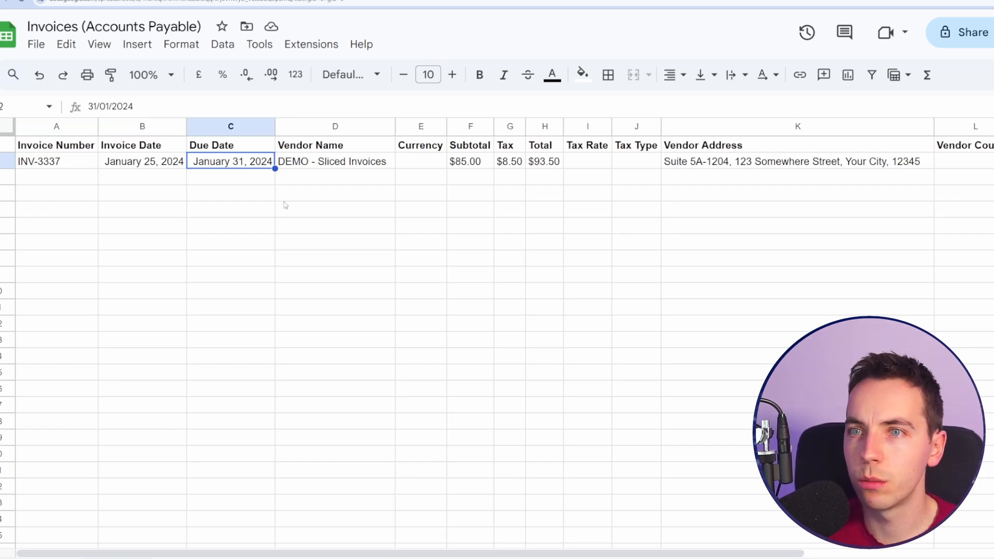
pyautogui.press('Right')
pyautogui.press('Right')
pyautogui.press('Right')
pyautogui.press('Right')
pyautogui.press('Right')
pyautogui.press('Right')
pyautogui.press('Right')
pyautogui.press('Right')
pyautogui.press('Right')
pyautogui.press('Right')
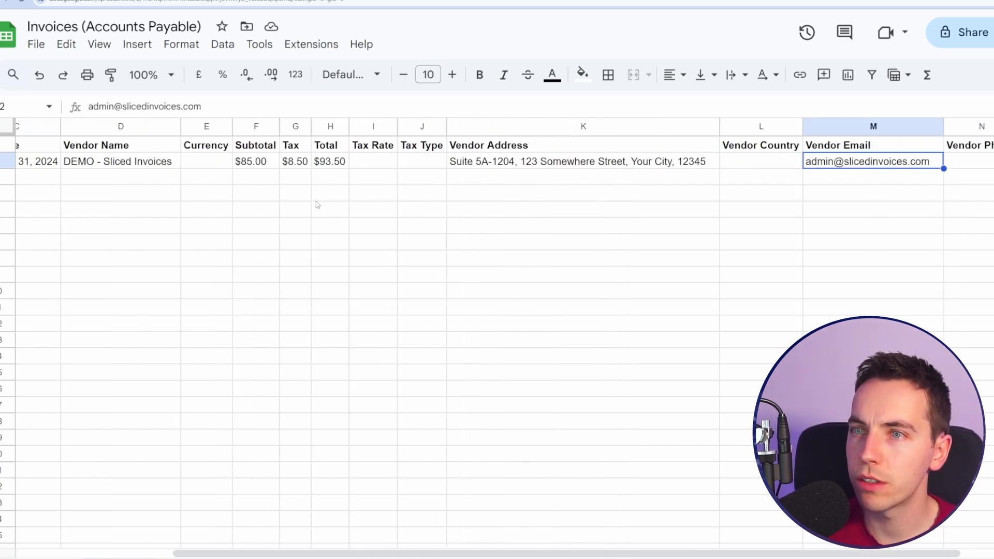
pyautogui.press('Left')
pyautogui.press('Home')
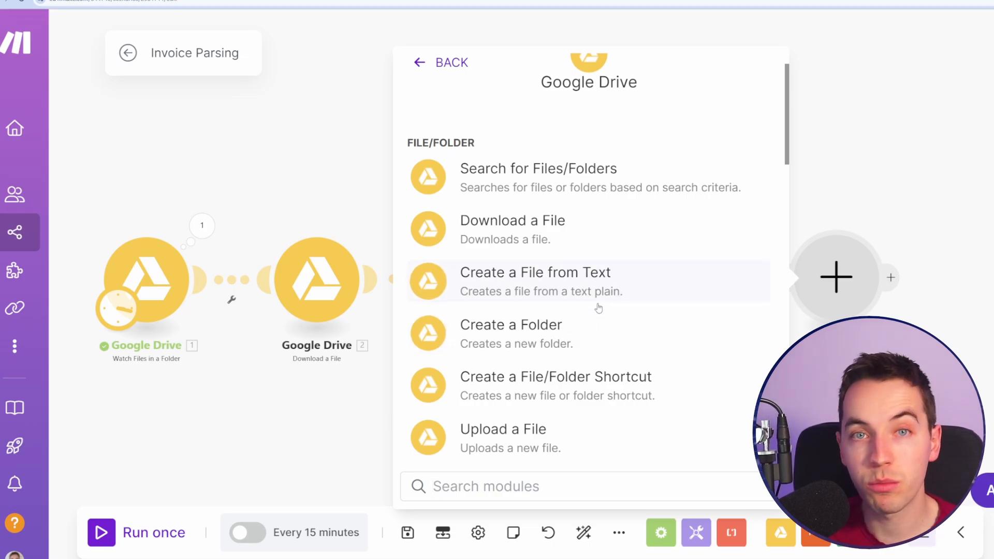
# In Make, add a Google Drive Move a File/Folder module after Google Sheets, with Invoice Processing / Invoices / Processed as the new folder location.
pyautogui.scroll(-5, 622, 290)
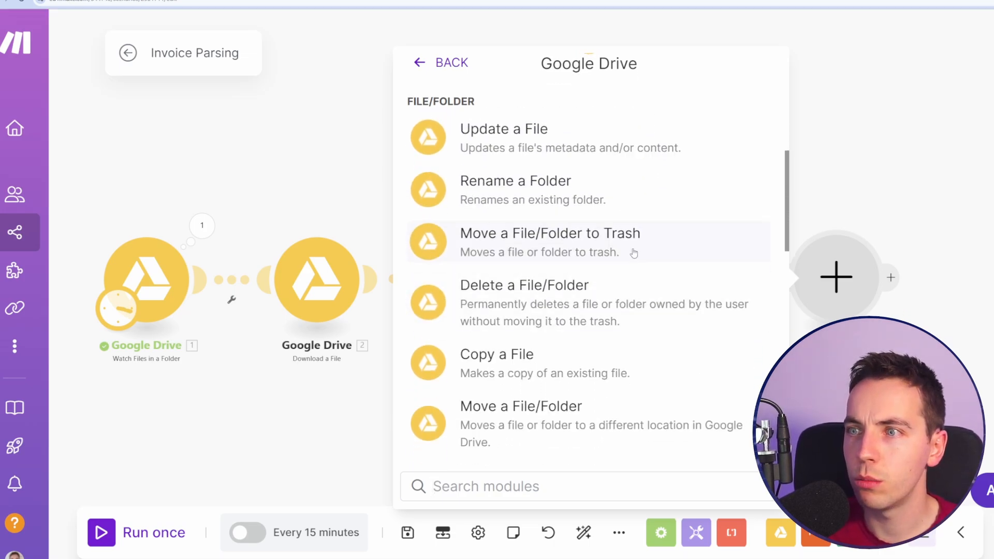
pyautogui.moveTo(634, 253); pyautogui.dragTo(644, 333)
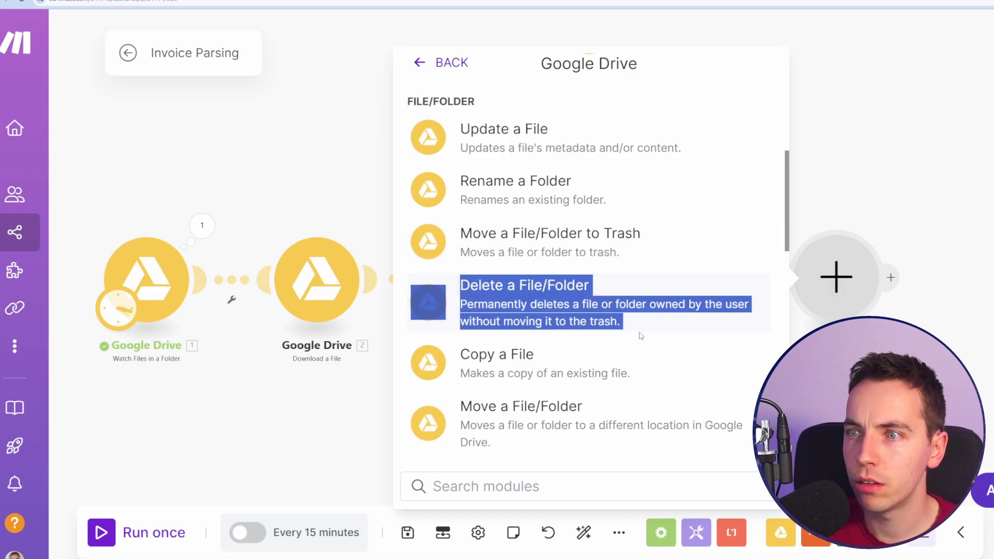
pyautogui.scroll(-3, 673, 321)
pyautogui.click(617, 295)
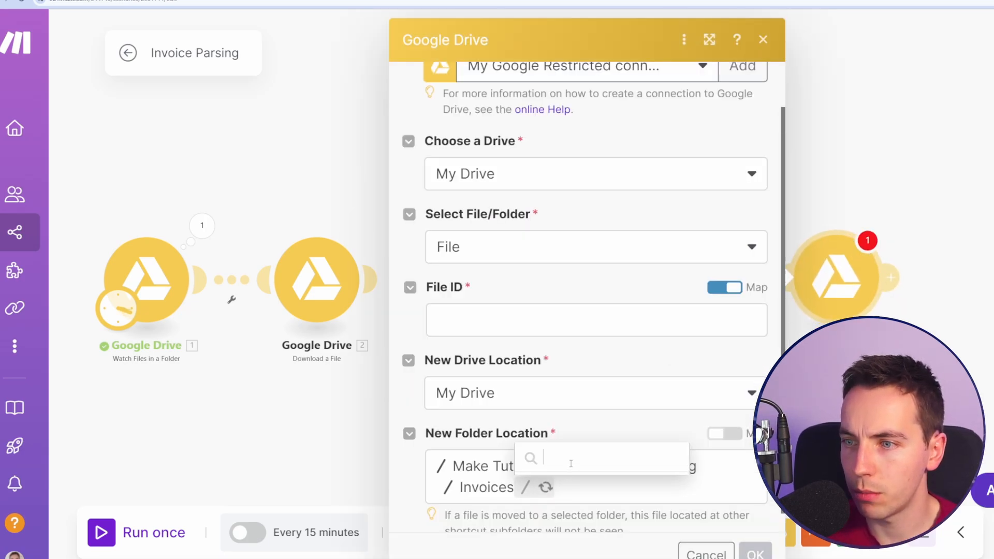
pyautogui.click(611, 461)
# Map the move module's File ID to the File ID from Download a File, confirm the module and save the scenario.
pyautogui.click(517, 320)
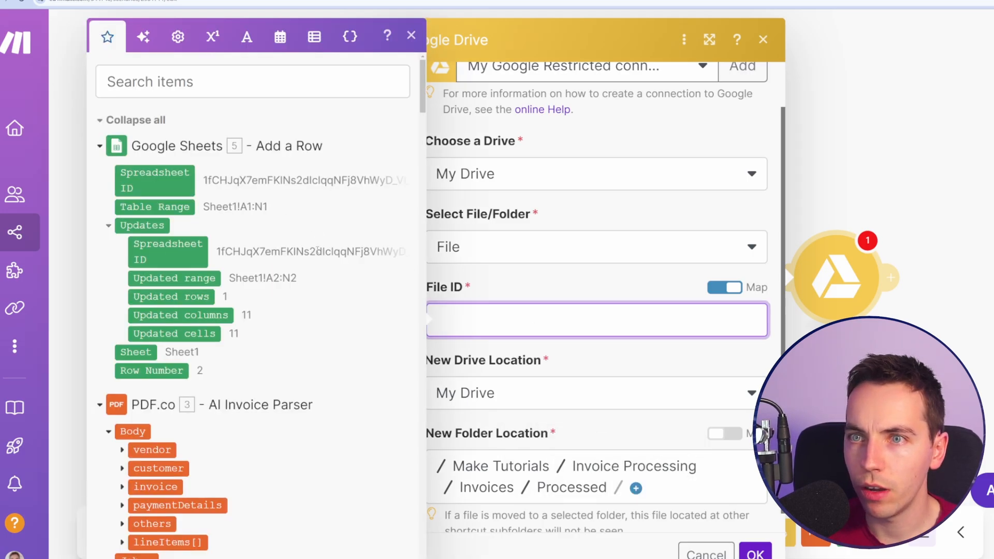
pyautogui.scroll(3, 282, 304)
pyautogui.click(142, 202)
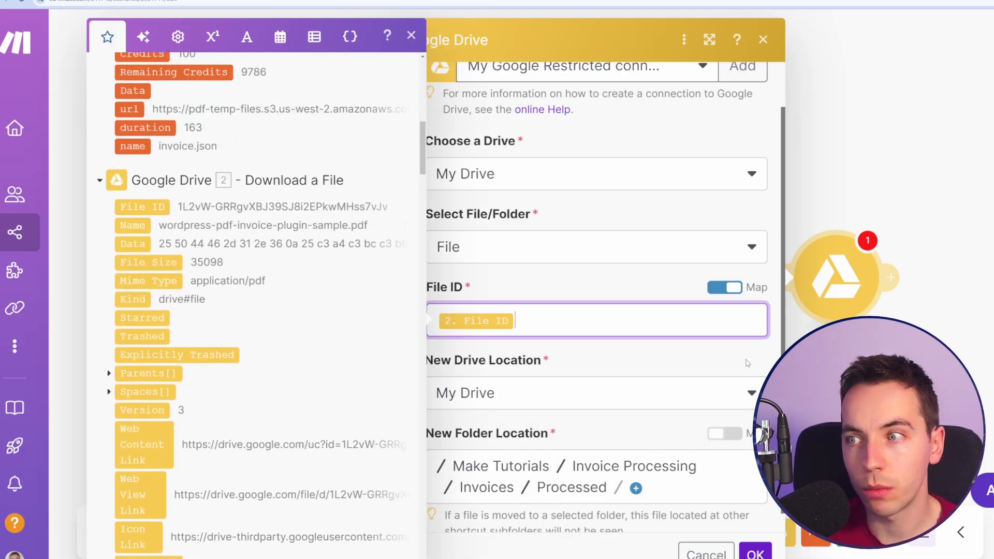
pyautogui.click(749, 363)
pyautogui.click(408, 532)
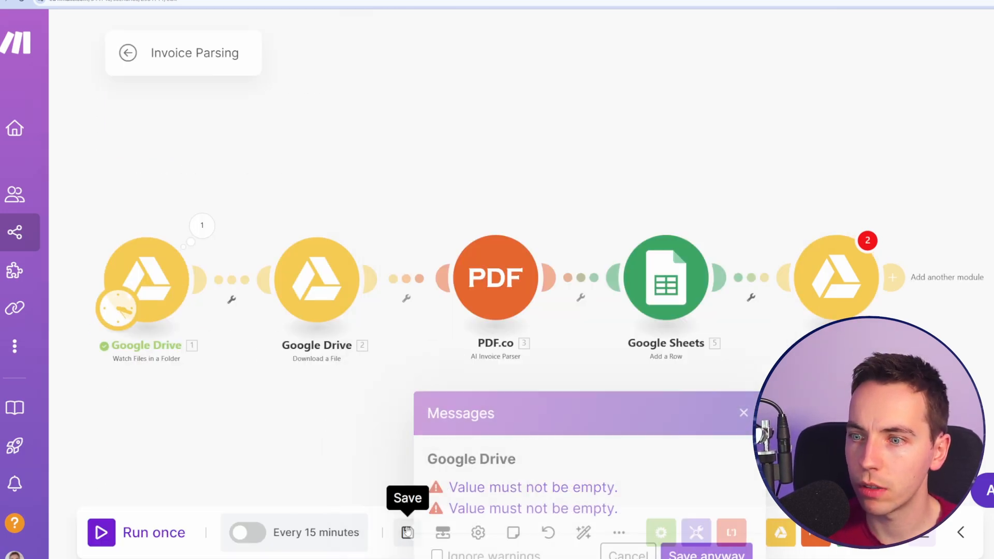
pyautogui.click(533, 487)
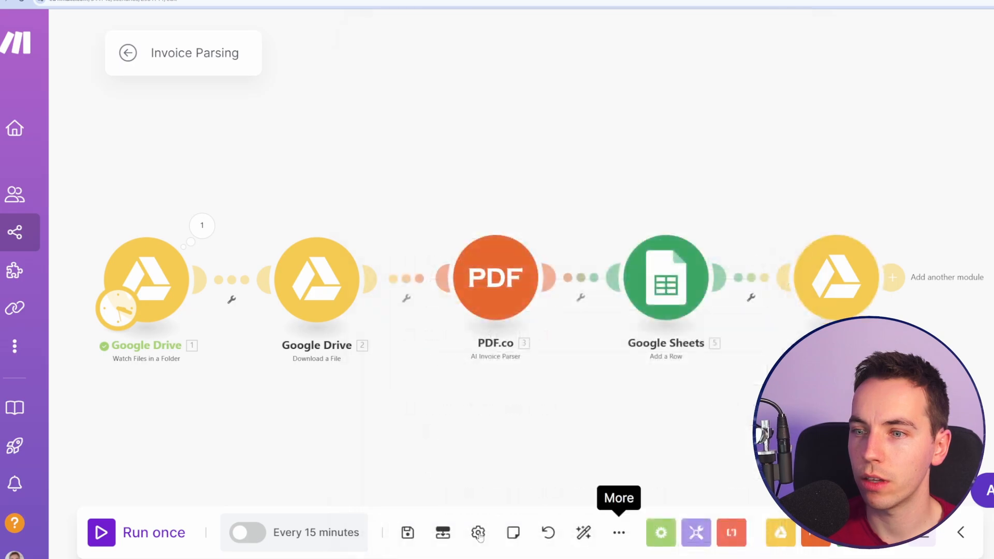
pyautogui.click(408, 534)
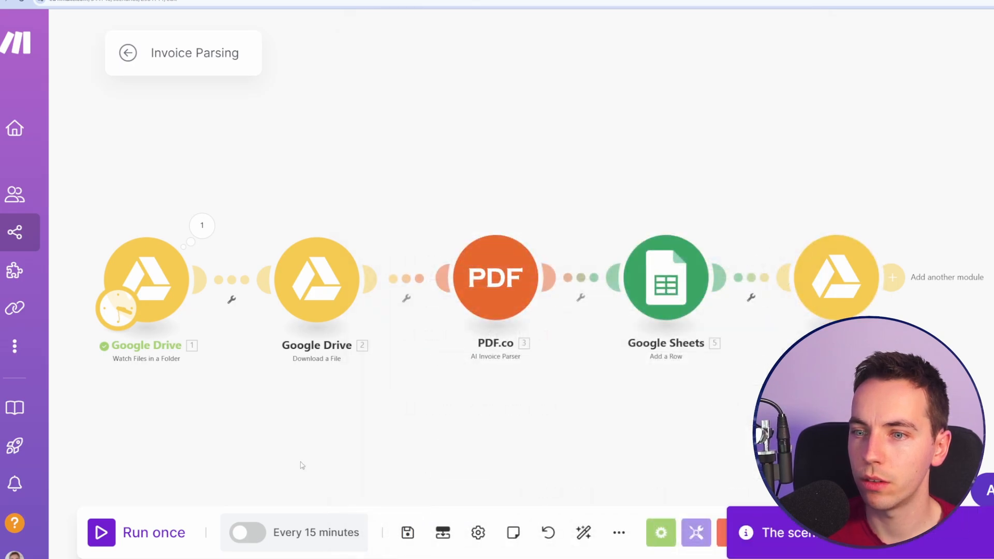
# Switch to Google Drive, open the other invoices folder inside Invoices and look through its PDF files.
pyautogui.moveTo(311, 443); pyautogui.dragTo(417, 440)
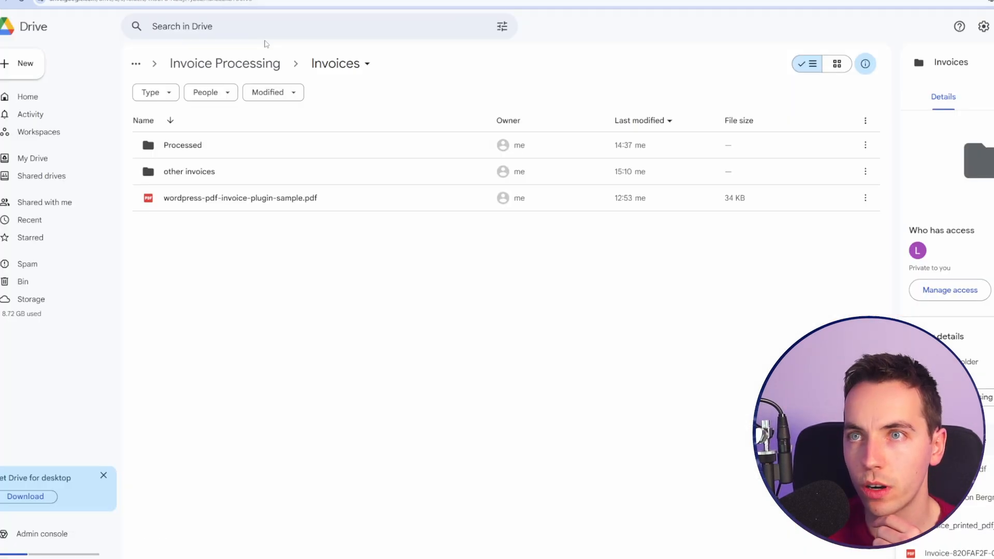
pyautogui.moveTo(207, 198); pyautogui.dragTo(222, 151)
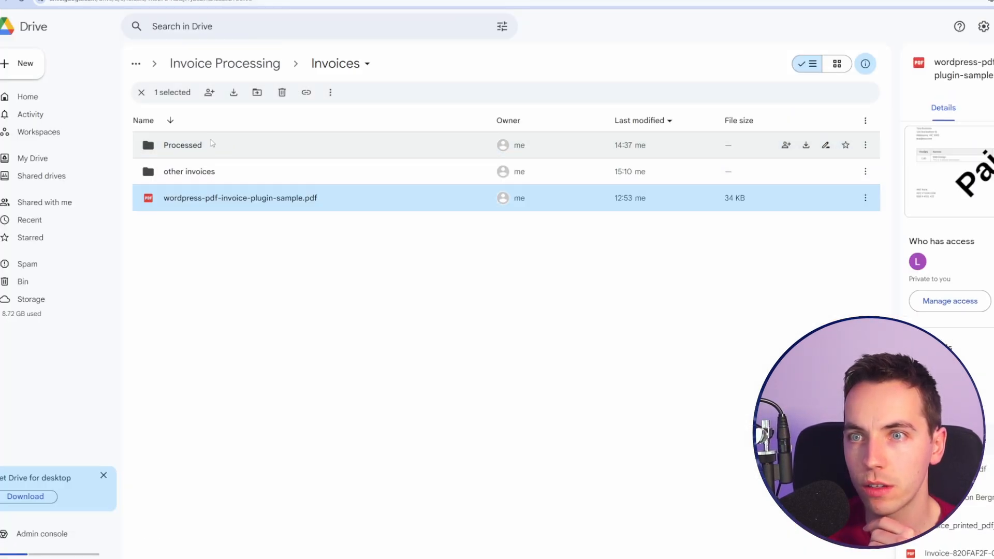
pyautogui.doubleClick(221, 173)
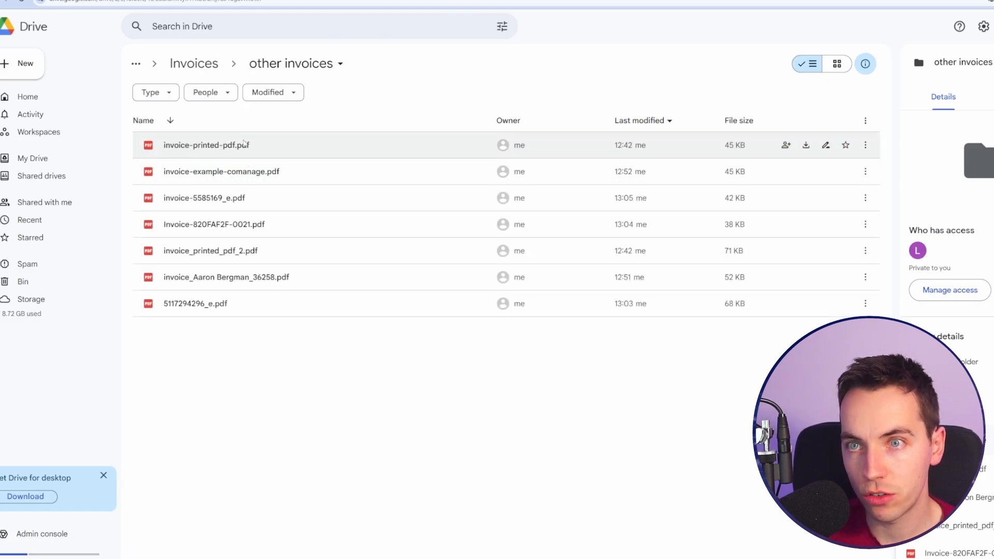
pyautogui.click(251, 149)
pyautogui.click(253, 180)
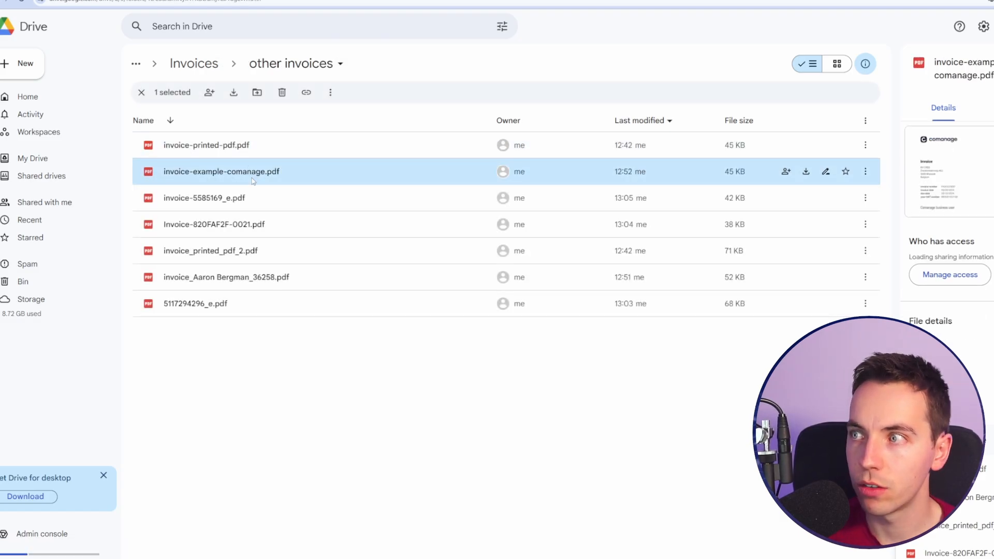
pyautogui.click(250, 209)
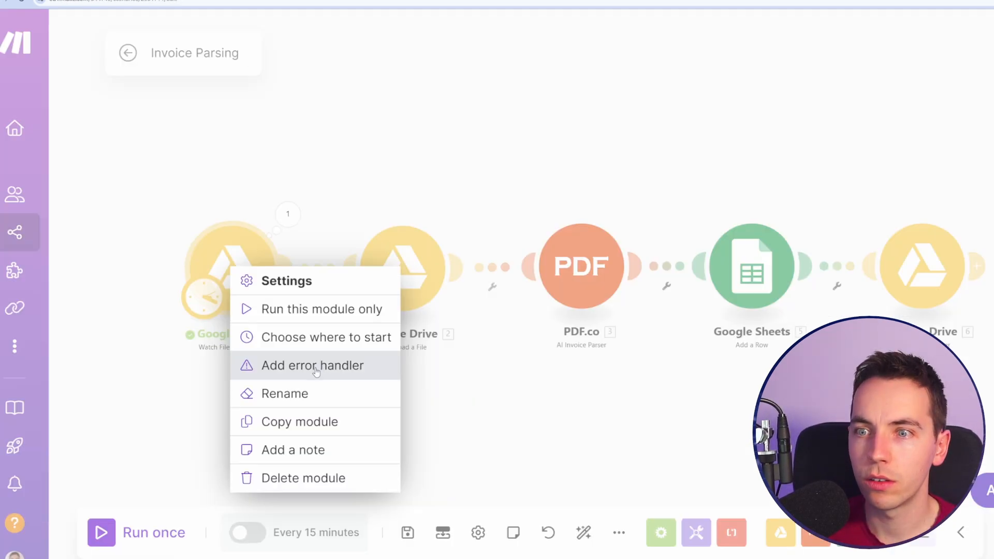
# In Make, set the Watch Files in a Folder module to start from All and run the scenario once.
pyautogui.click(322, 335)
pyautogui.click(302, 281)
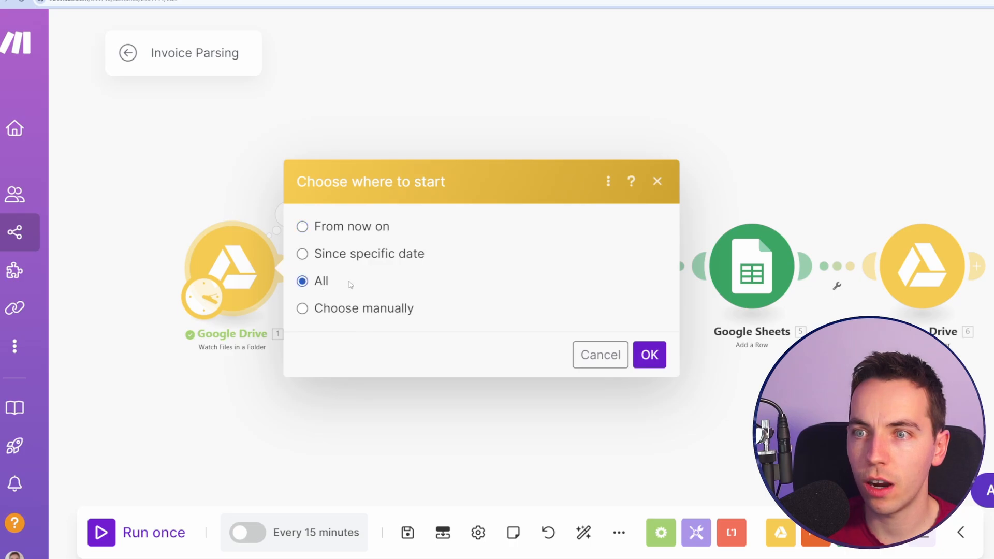
pyautogui.click(650, 355)
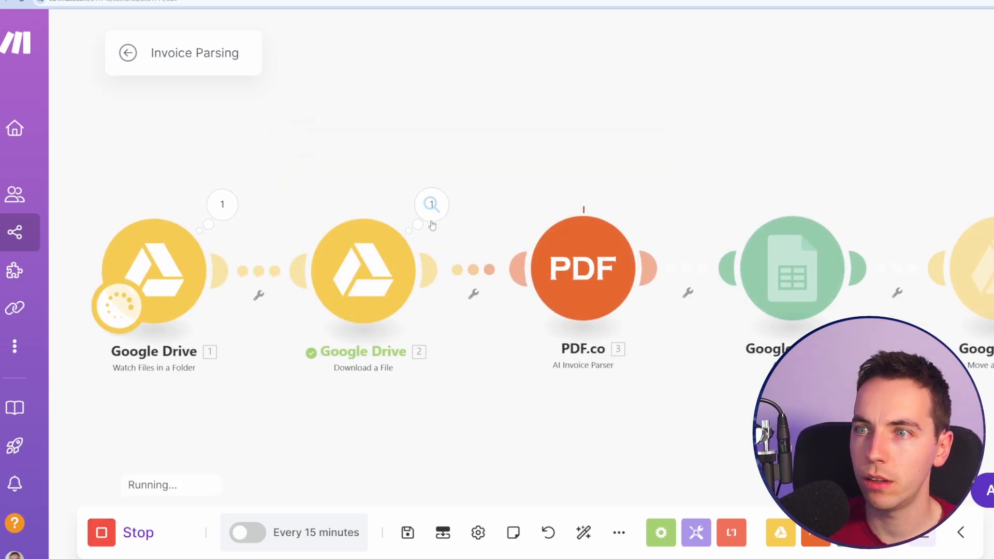
# Inspect the Download a File output, and compare the Subtotal, Tax and Total amounts of both invoices in the Google Sheets spreadsheet.
pyautogui.click(432, 212)
pyautogui.scroll(-6, 653, 264)
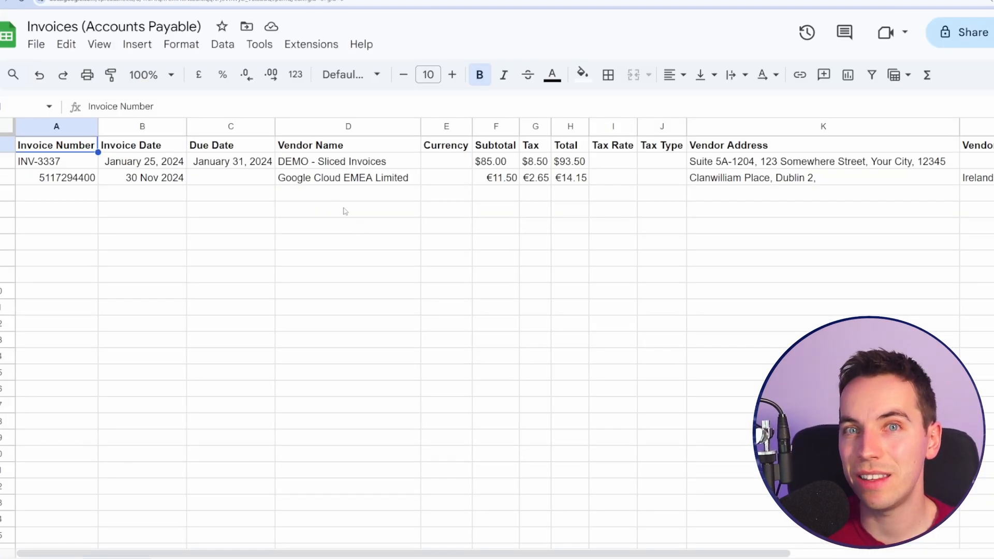
pyautogui.moveTo(492, 162); pyautogui.dragTo(576, 186)
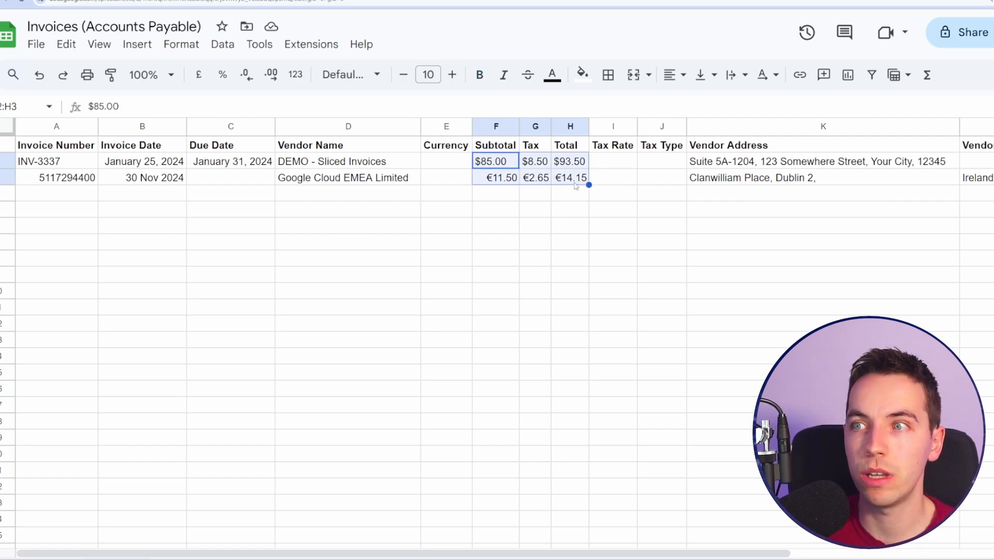
pyautogui.click(347, 226)
# Add a Note column header in column O, right after Vendor Phone.
pyautogui.moveTo(506, 554); pyautogui.dragTo(742, 554)
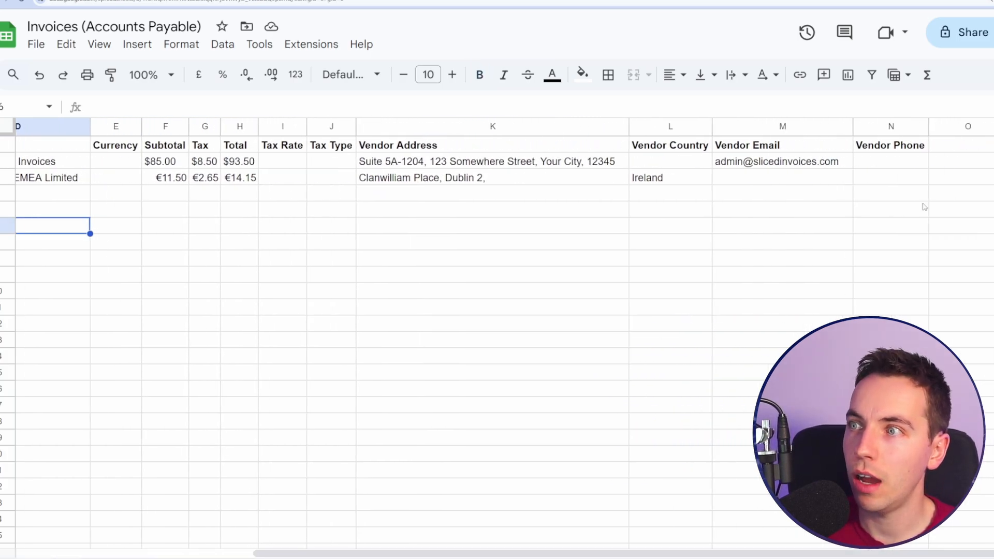
pyautogui.click(686, 167)
pyautogui.click(919, 182)
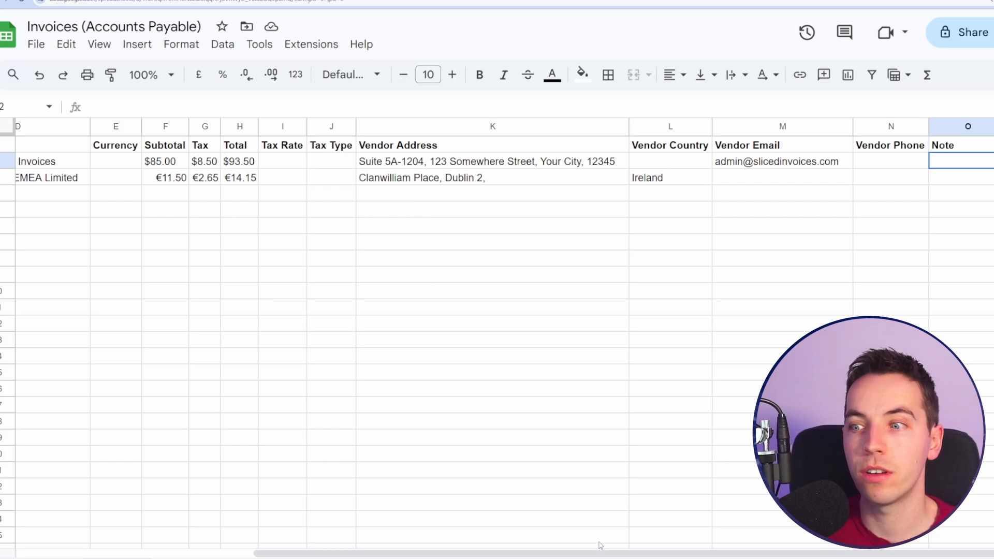
pyautogui.moveTo(596, 552); pyautogui.dragTo(349, 483)
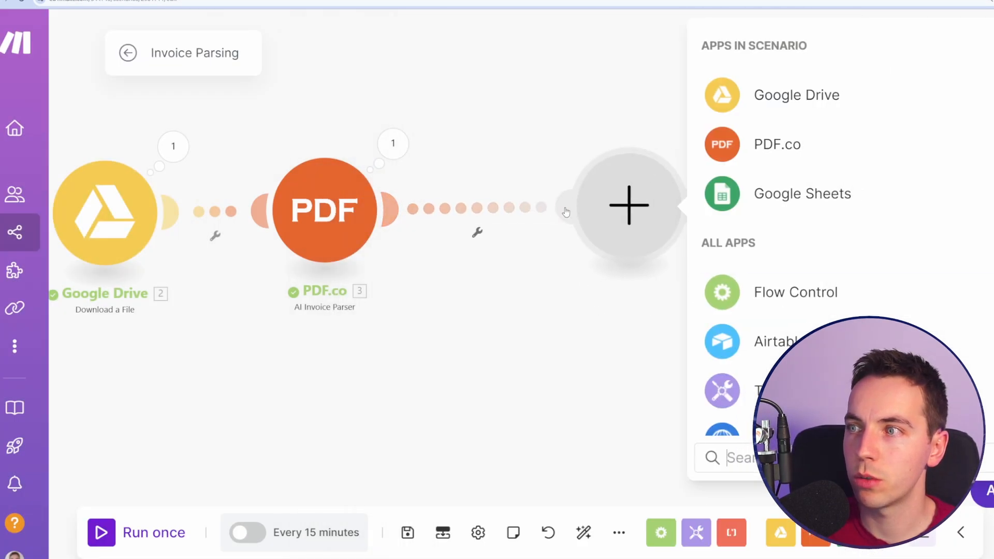
# In Make, insert an OpenAI module after PDF.co, using the Create a Chat Completion method and the chatgpt-4o-latest model.
pyautogui.write('openai')
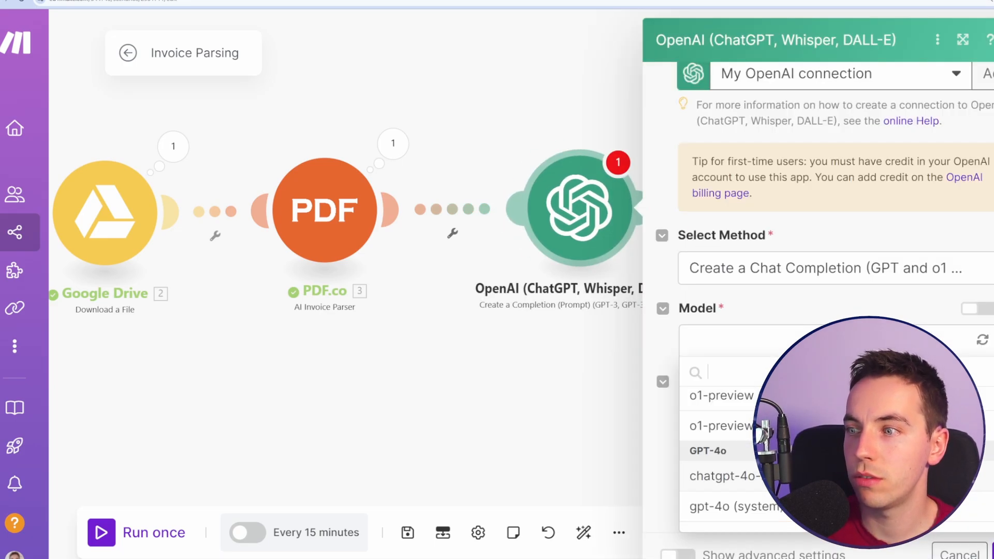
pyautogui.click(722, 476)
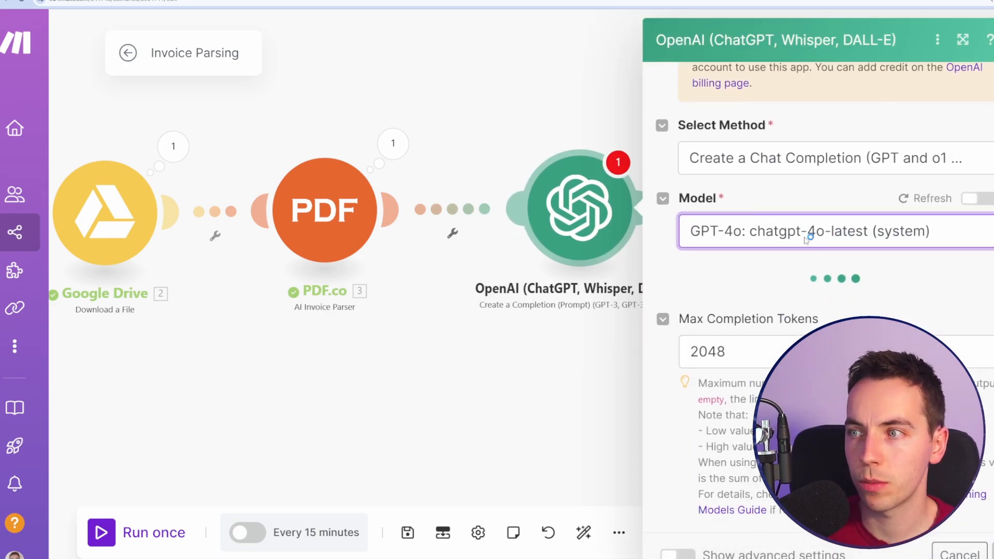
pyautogui.click(782, 229)
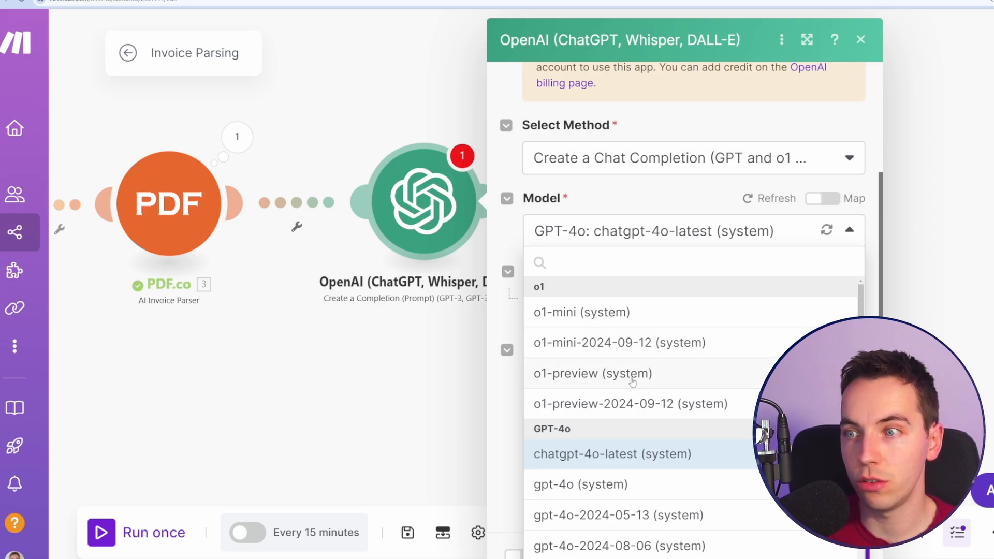
pyautogui.click(870, 254)
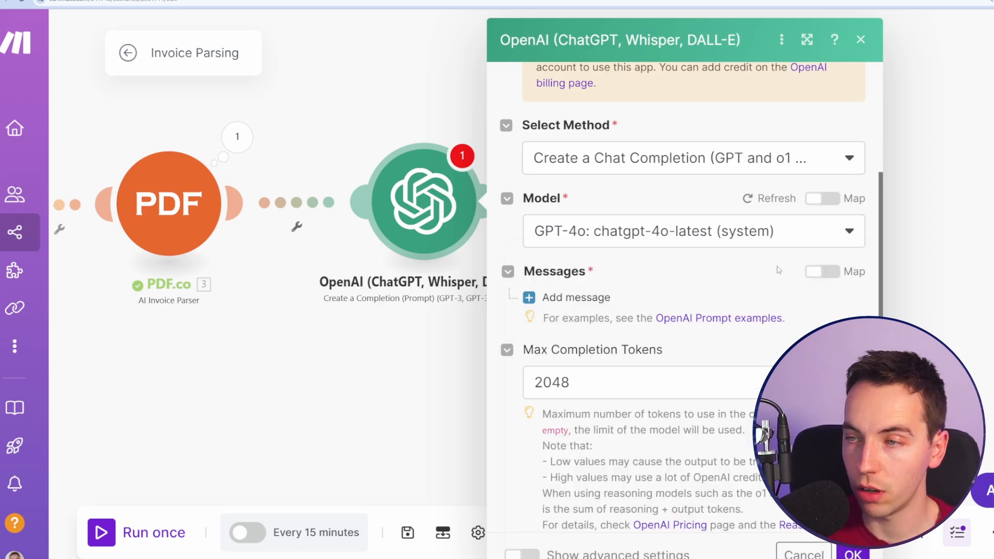
# Add a first message to the OpenAI module and set its role to System.
pyautogui.scroll(-1, 725, 269)
pyautogui.click(580, 267)
pyautogui.click(679, 218)
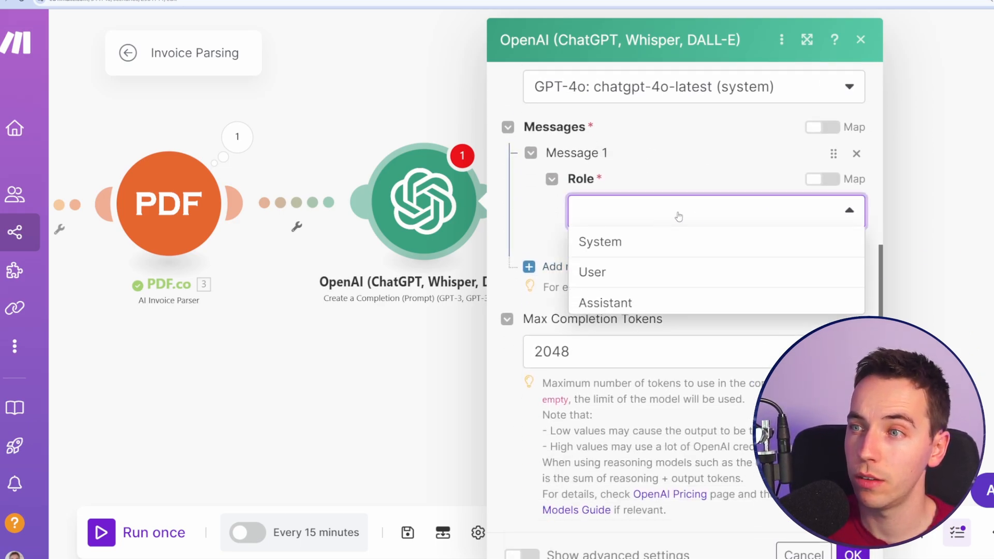
pyautogui.click(679, 240)
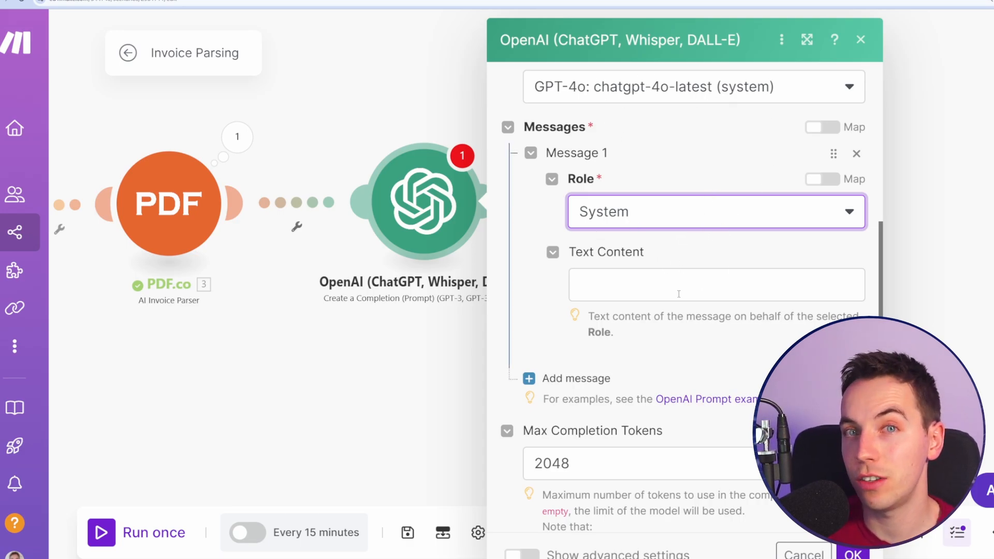
# Copy the data extraction assistant prompt about processing OCR text into JSON from ChatGPT and paste it into the system message's Text Content.
pyautogui.hotkey('alt', 'Tab')
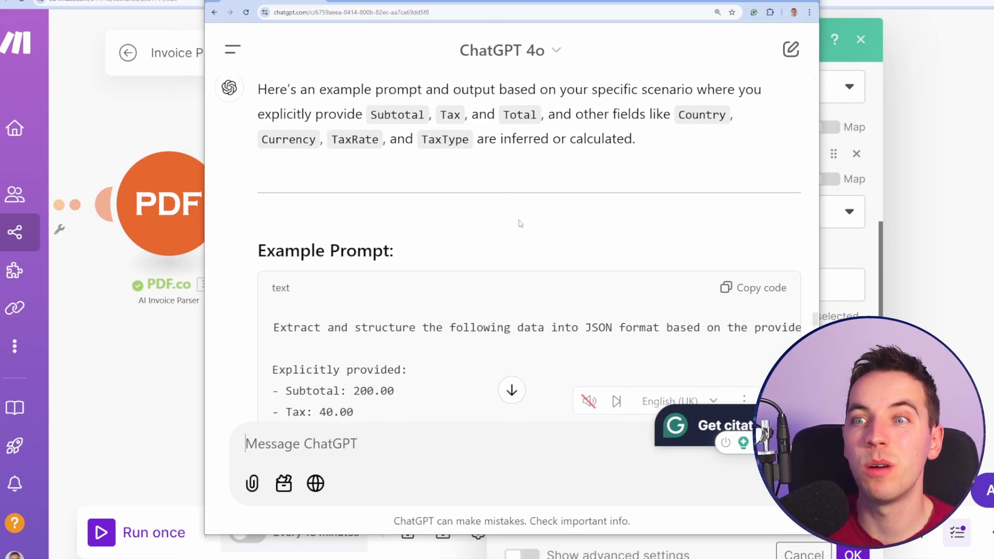
pyautogui.scroll(-3, 525, 226)
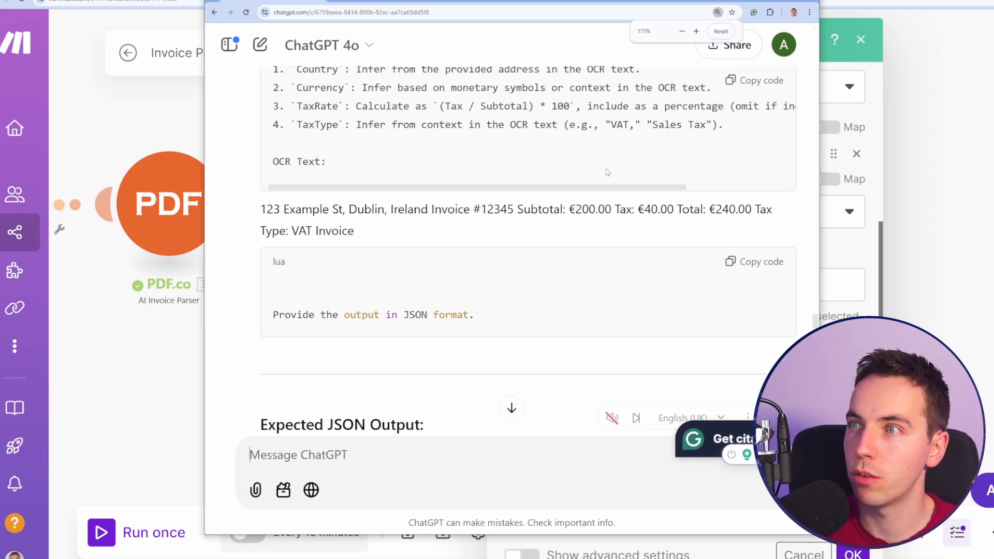
pyautogui.moveTo(274, 216); pyautogui.dragTo(676, 212)
pyautogui.hotkey('ctrl', 'c')
pyautogui.click(725, 310)
pyautogui.hotkey('ctrl', 'v')
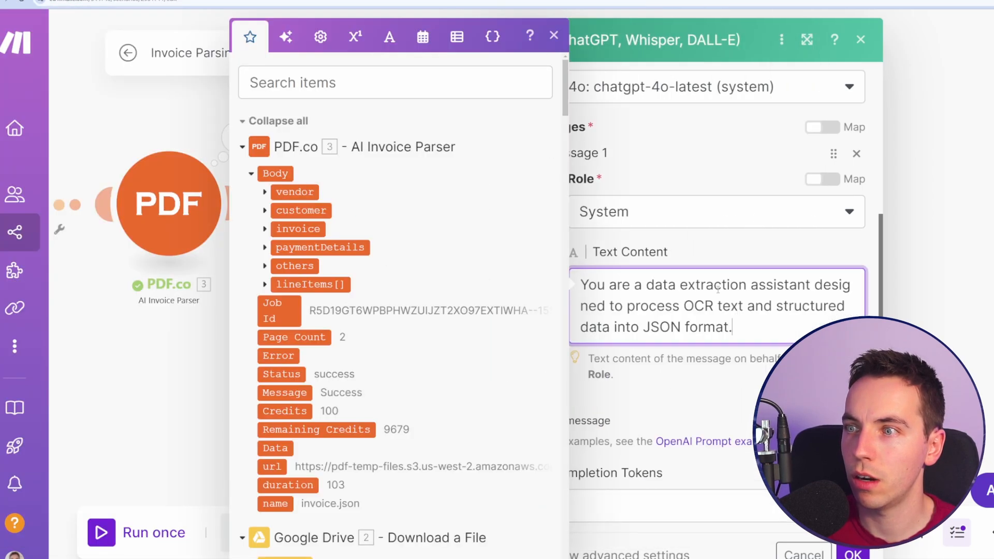
# Add a second message to the OpenAI module and set its role to User.
pyautogui.scroll(-3, 588, 285)
pyautogui.click(587, 287)
pyautogui.click(657, 255)
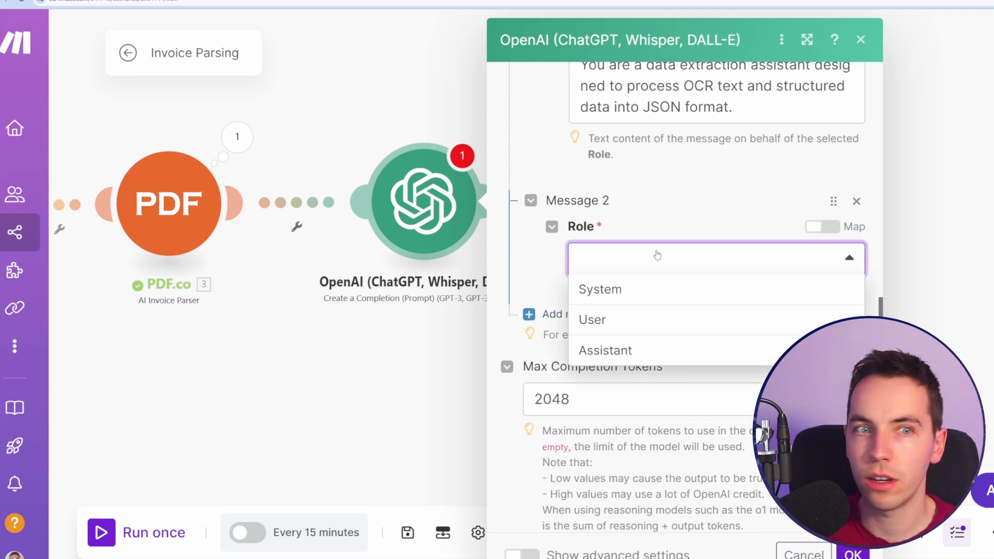
pyautogui.click(666, 319)
# Switch to the text editor holding the prompt draft and paste the sample JSON response above the OCR Text line.
pyautogui.hotkey('alt', 'Tab')
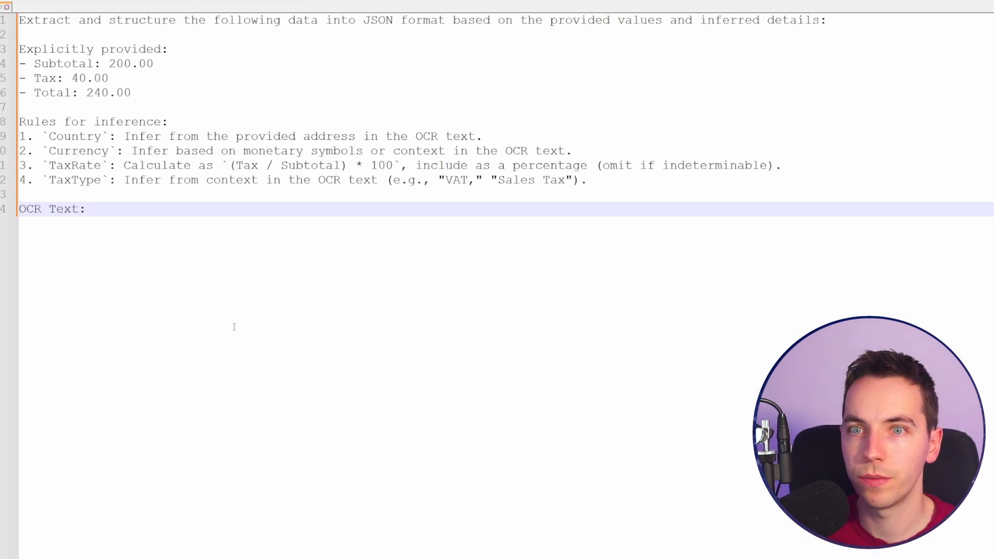
pyautogui.hotkey('ctrl', 'v')
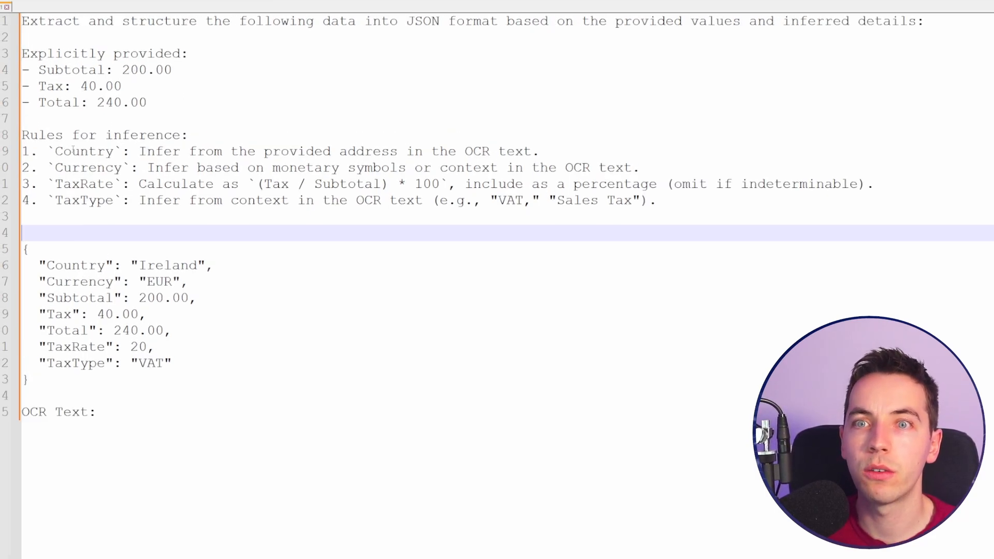
# Refine the Country and Currency rules and add rule 5, Notes: "Add any additional text here if you are unsure of the answers you provided".
pyautogui.click(145, 150)
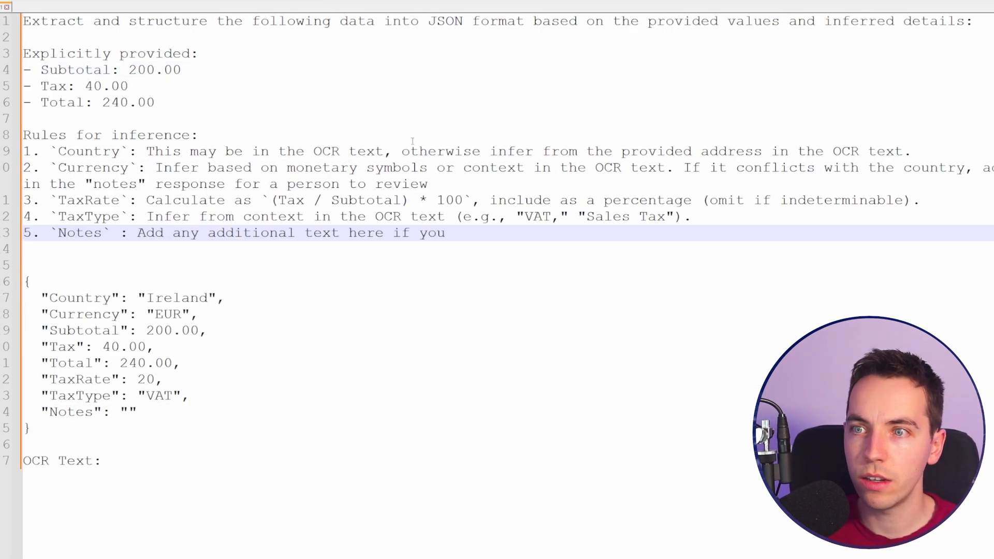
pyautogui.write('unsure')
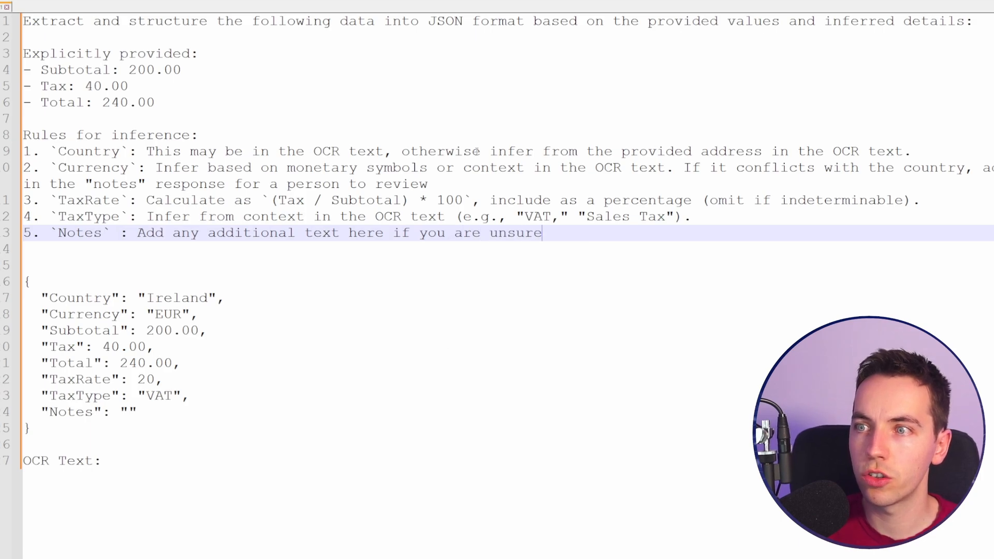
pyautogui.write(' of the answ')
pyautogui.press('BackSpace')
pyautogui.write('the answers you provided')
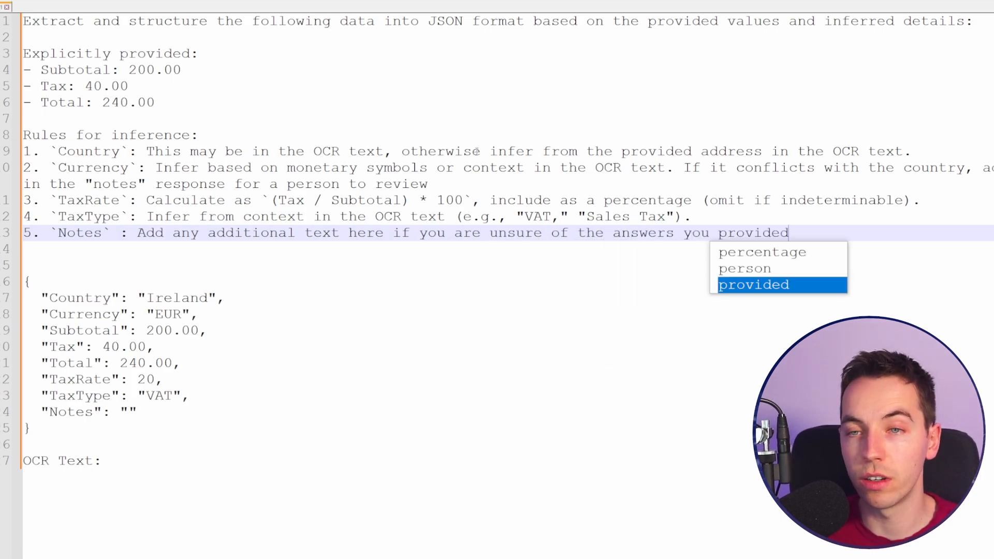
pyautogui.click(274, 314)
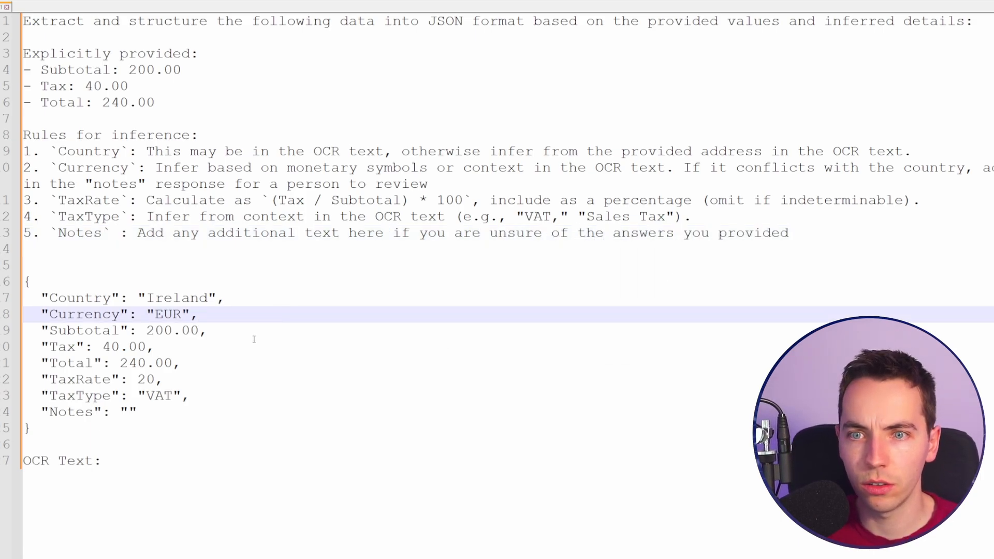
pyautogui.click(255, 339)
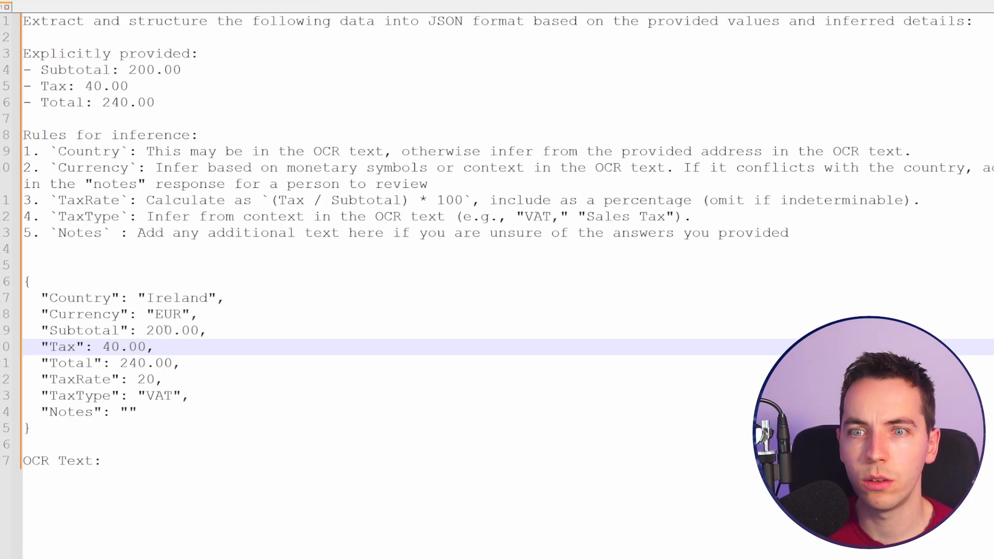
pyautogui.click(165, 329)
pyautogui.press('Down')
pyautogui.click(801, 232)
pyautogui.press('Return')
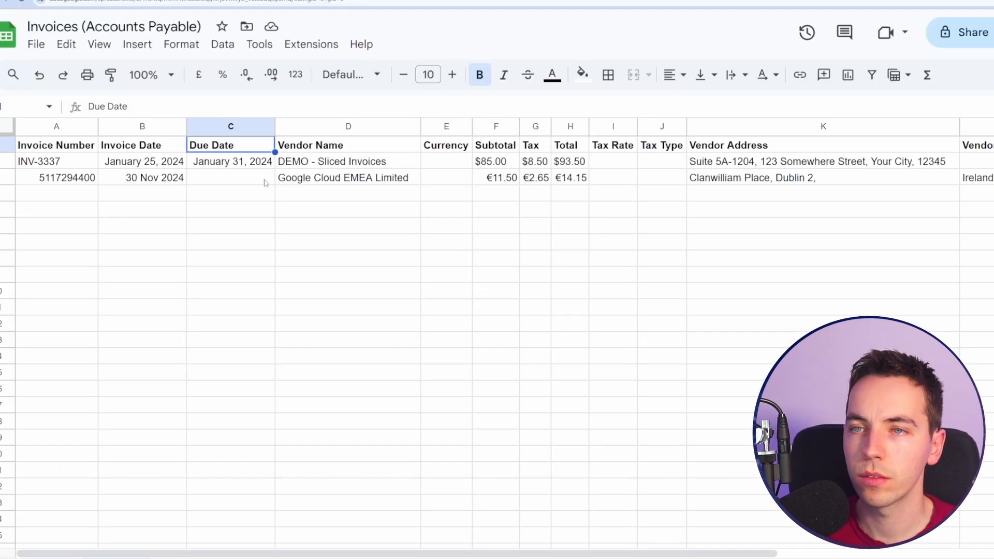
# Remove the sample amounts from the Explicitly provided list and add Invoice Date and Due Date entries matching the spreadsheet columns.
pyautogui.press('Left')
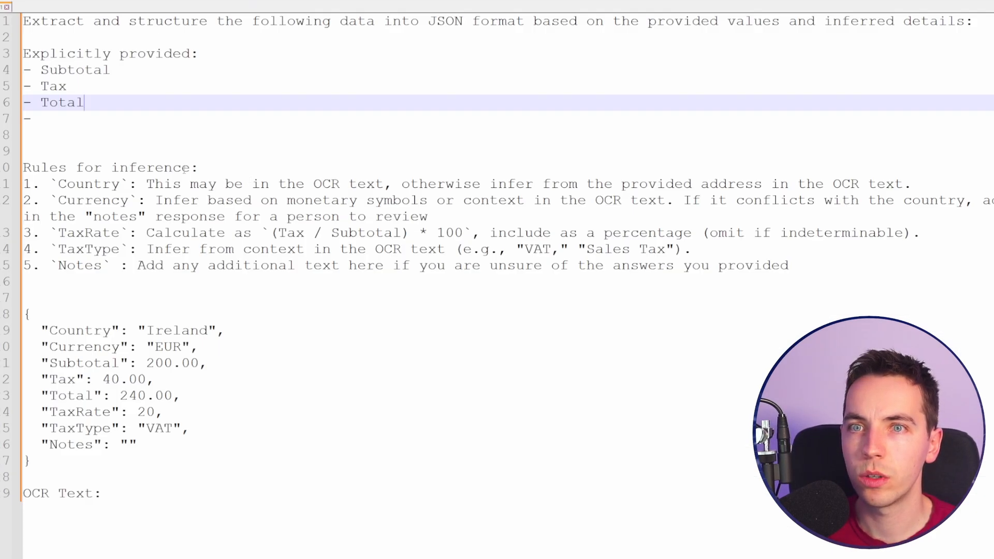
pyautogui.press('Down')
pyautogui.hotkey('ctrl', 'v')
pyautogui.press('Return')
pyautogui.write('- Dat')
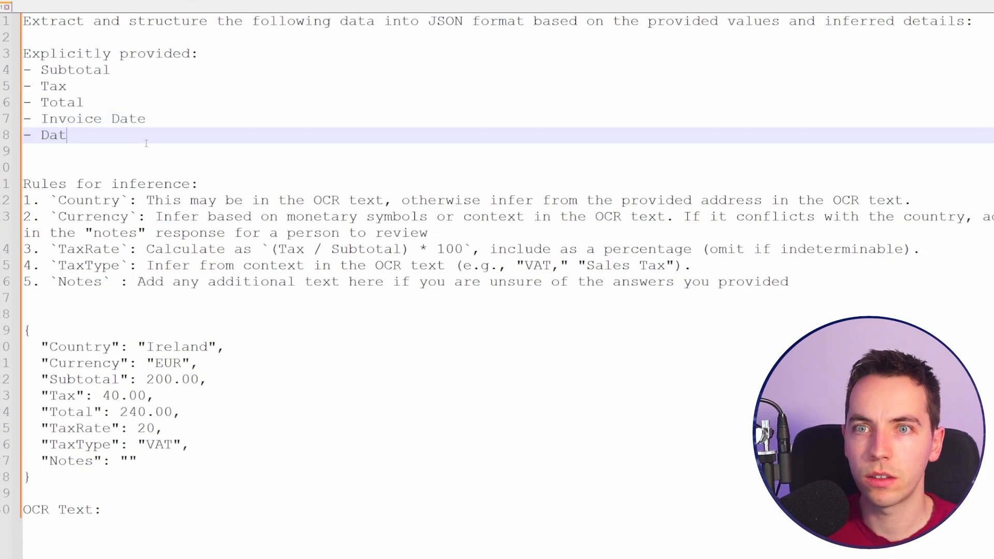
pyautogui.press('BackSpace')
pyautogui.press('BackSpace')
pyautogui.write('ue Date')
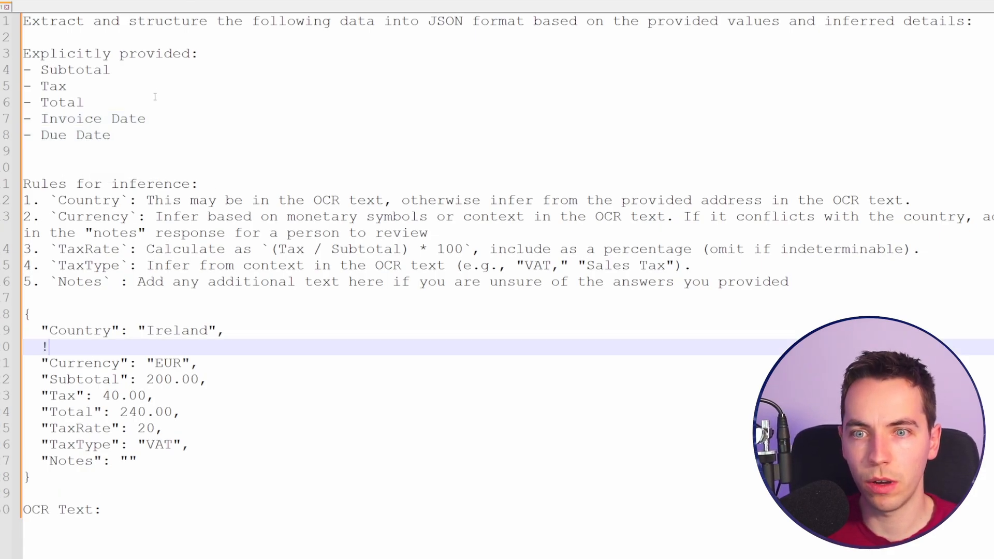
# Add an InvoiceDate field with the value 2024-11-12 below Country in the sample JSON and duplicate that line.
pyautogui.write('"InvoiceDate": "2024-11-12",')
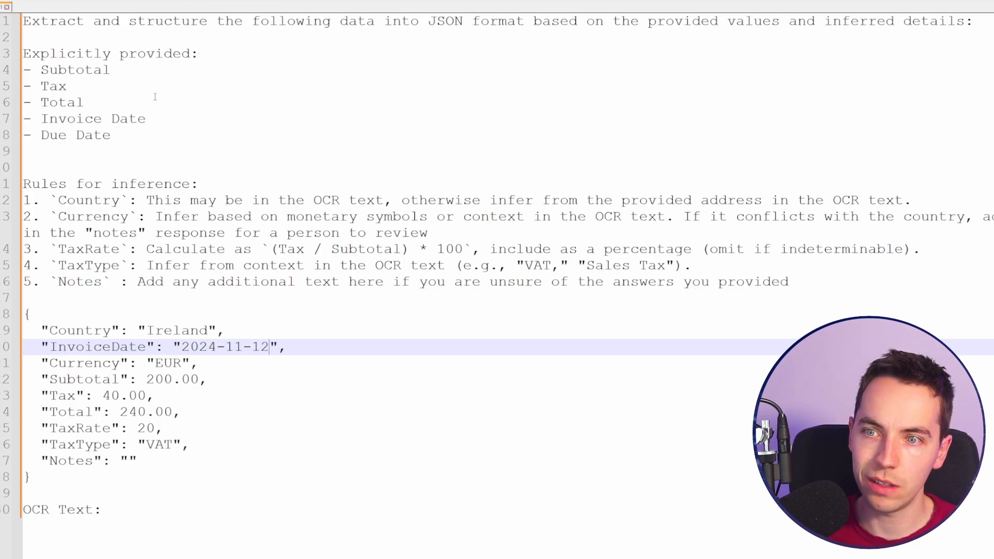
pyautogui.moveTo(286, 346); pyautogui.dragTo(42, 347)
pyautogui.hotkey('ctrl', 'c')
pyautogui.click(311, 346)
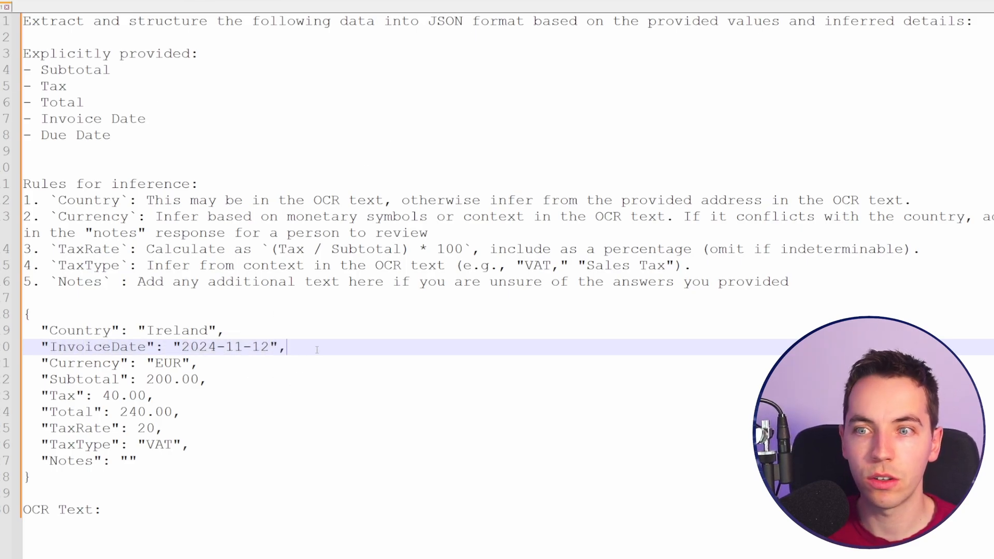
pyautogui.press('Return')
pyautogui.hotkey('ctrl', 'v')
# Rename the duplicated field in the sample JSON to DueDate and set its value to 2024-12-12.
pyautogui.doubleClick(143, 364)
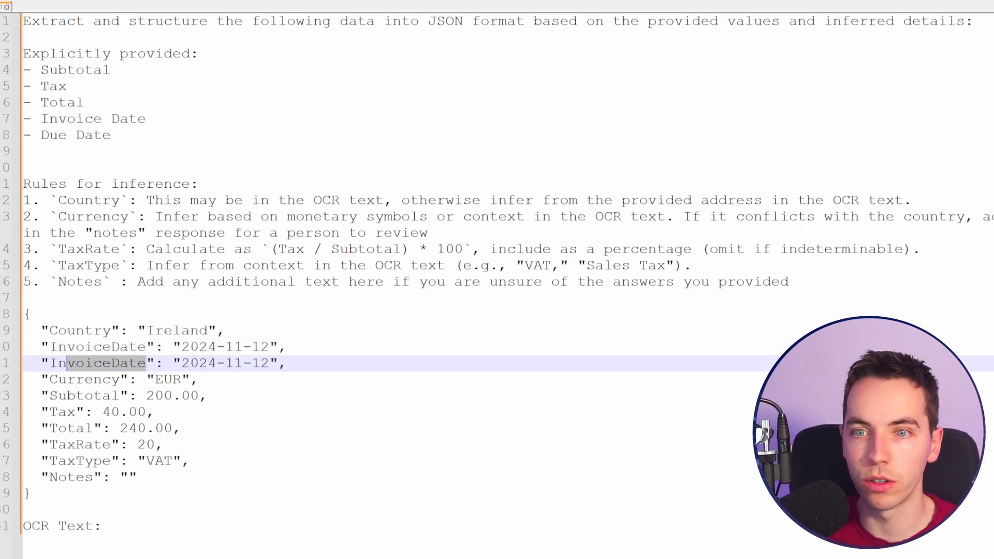
pyautogui.write('DueDat')
pyautogui.write('e')
pyautogui.click(208, 363)
pyautogui.press('BackSpace')
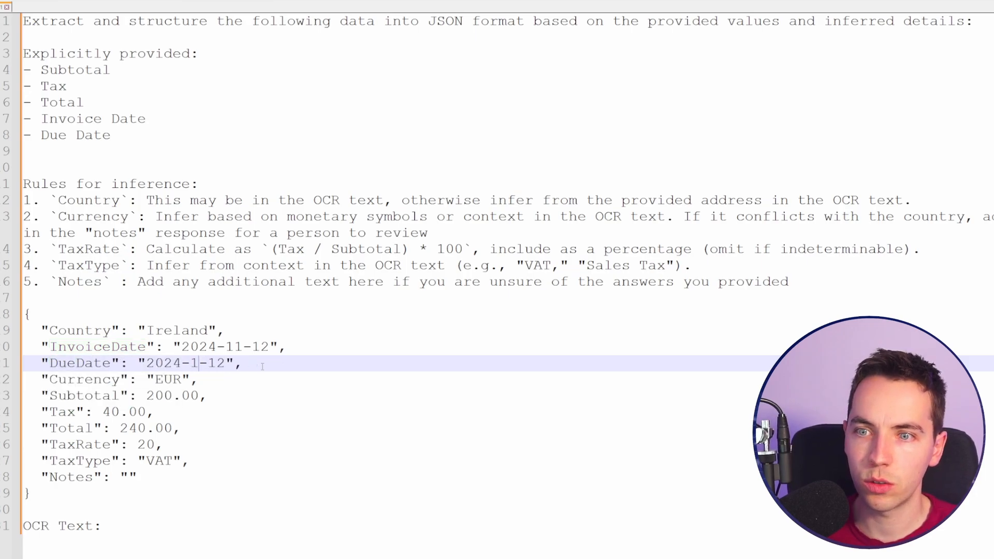
pyautogui.write('2')
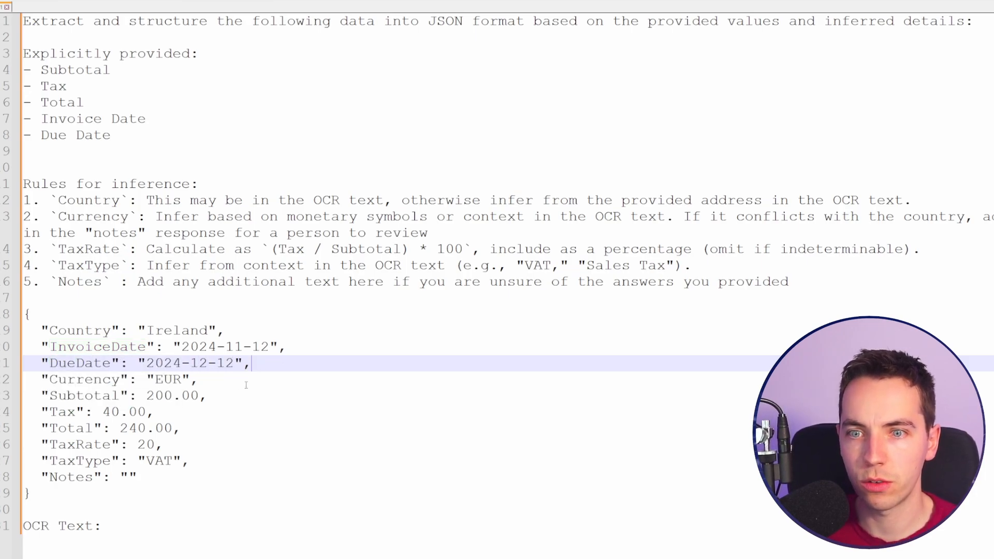
# Add colons after the explicitly provided items and extend the rules heading to "Rules for inference based on <OCR text> below:".
pyautogui.click(124, 539)
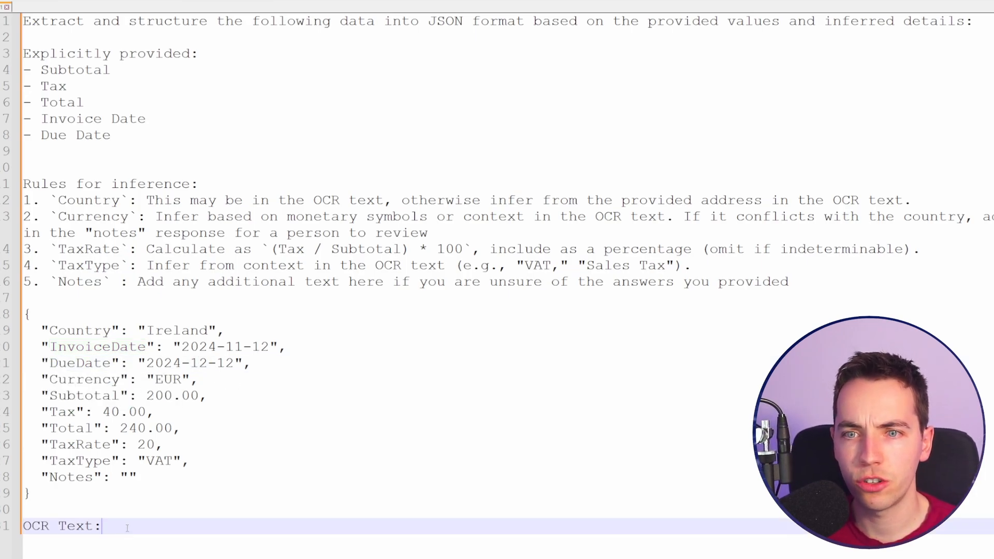
pyautogui.click(115, 507)
pyautogui.press('Return')
pyautogui.press('Return')
pyautogui.click(88, 515)
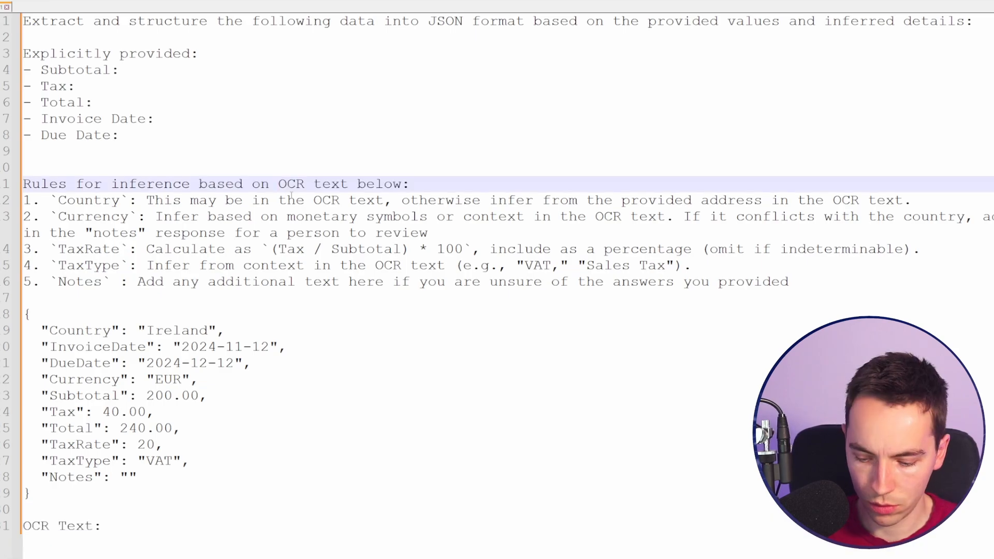
pyautogui.write('<')
pyautogui.click(357, 185)
pyautogui.write('>')
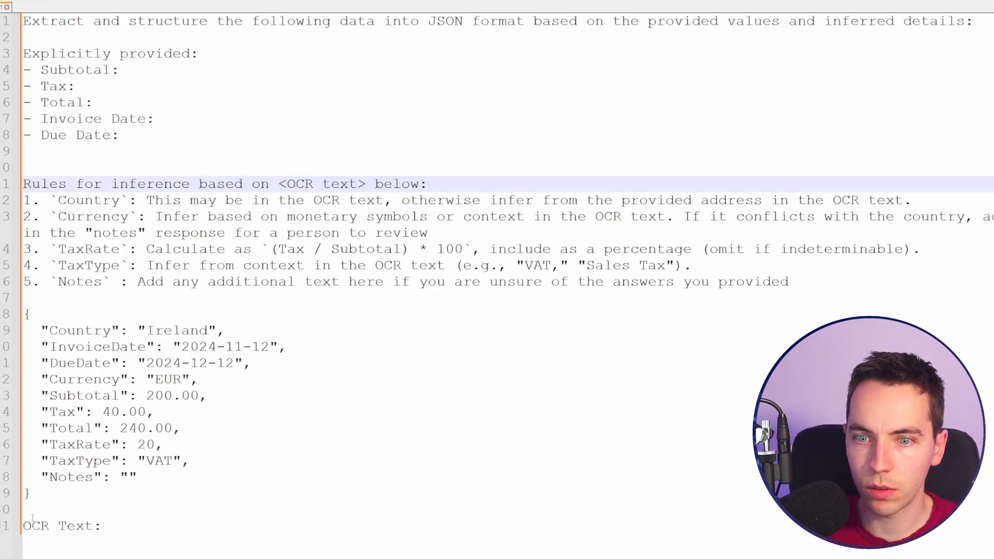
# Copy the entire prompt, with the OCR Text tags, and paste it into the user message's Text Content in Make.
pyautogui.hotkey('ctrl', 'a')
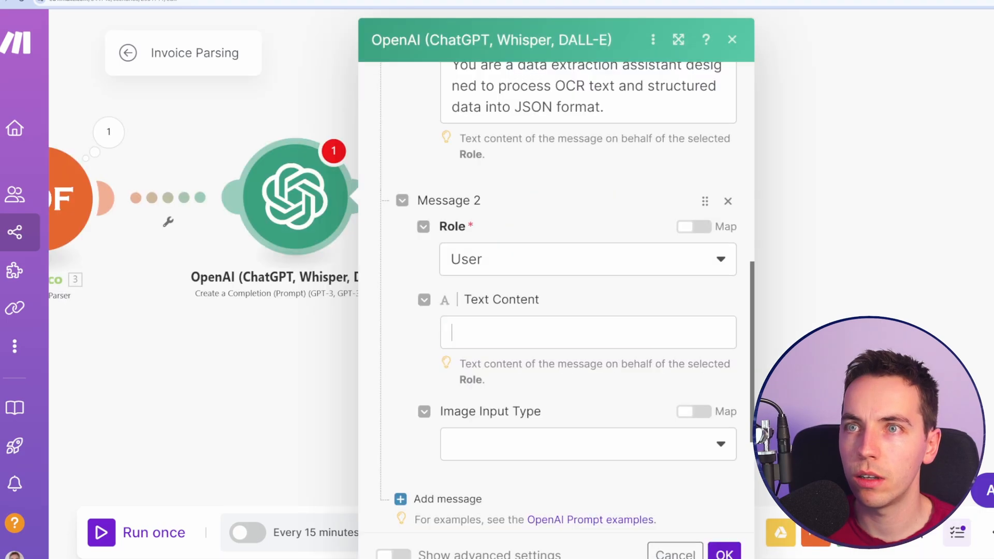
pyautogui.click(568, 346)
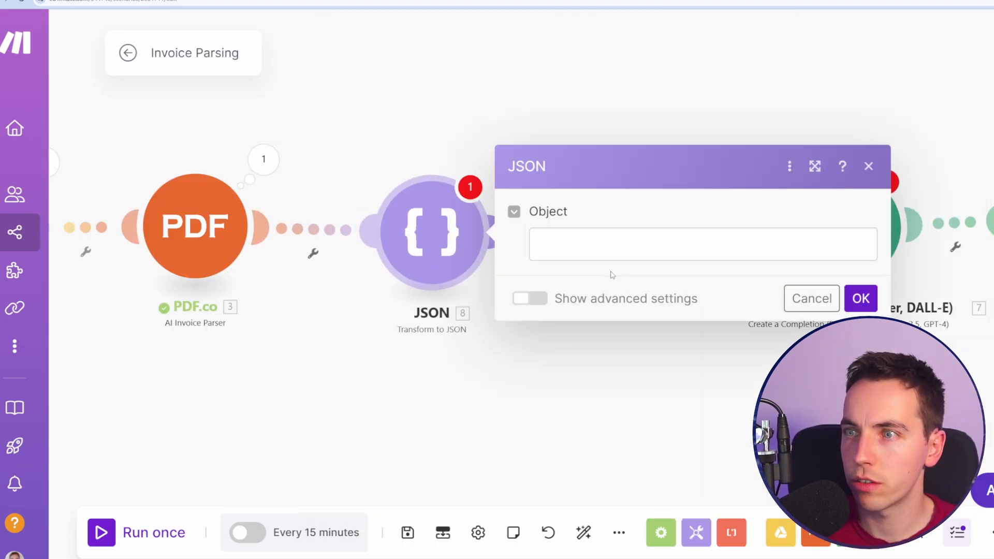
# Insert a JSON Transform to JSON module after PDF.co and map the PDF.co Body as its Object.
pyautogui.click(571, 251)
pyautogui.click(236, 174)
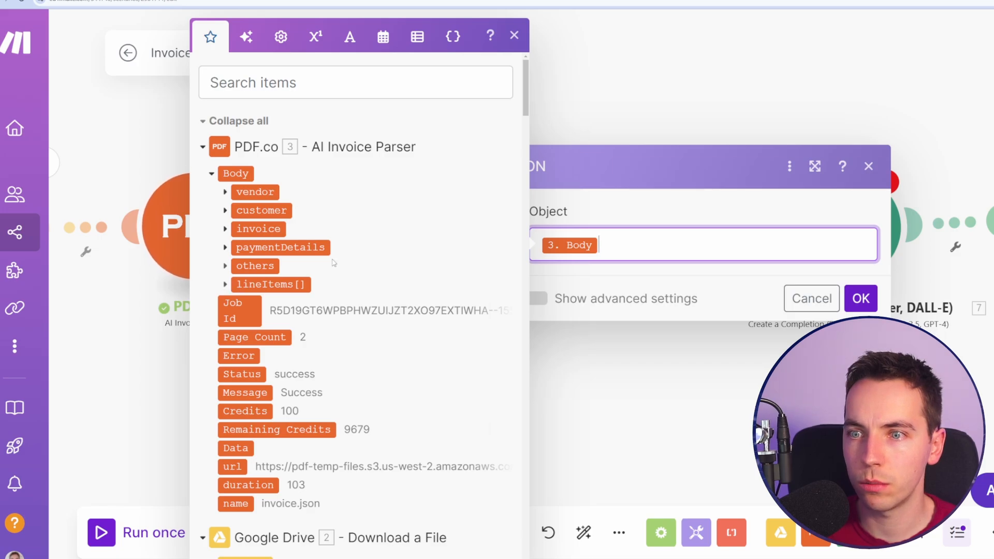
pyautogui.click(861, 299)
# Look for the JSON module's output to place between the OCR Text tags in the OpenAI prompt, and save the scenario.
pyautogui.click(737, 242)
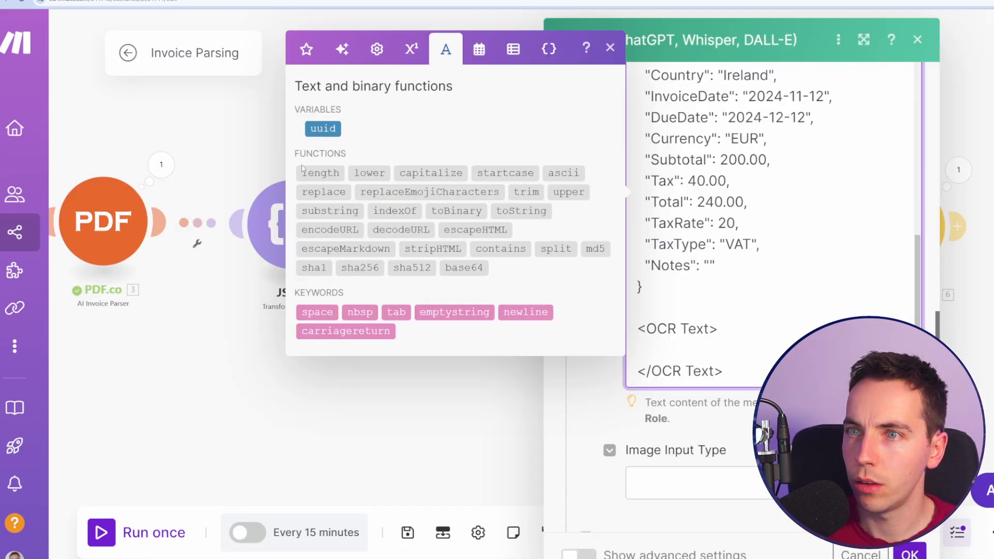
pyautogui.click(307, 49)
pyautogui.click(274, 318)
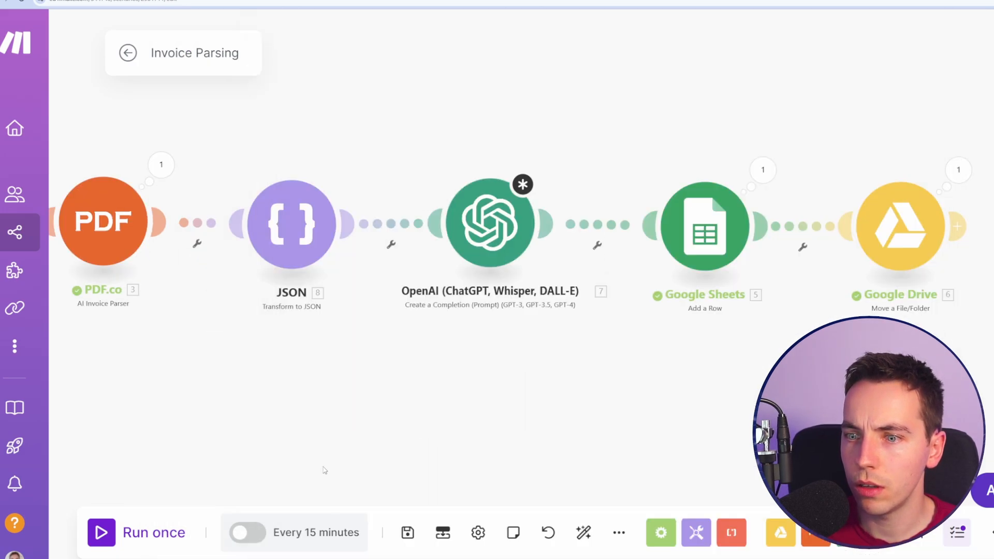
pyautogui.click(407, 533)
pyautogui.click(705, 552)
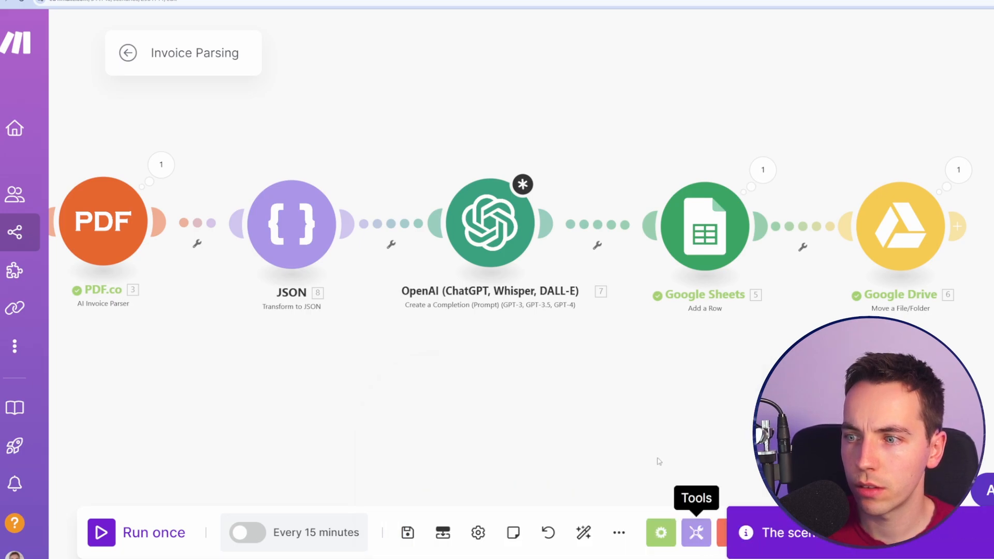
# Reload the scenario page, reopen the OpenAI module and map the JSON string between the OCR Text tags of the user message.
pyautogui.click(548, 228)
pyautogui.scroll(-10, 622, 310)
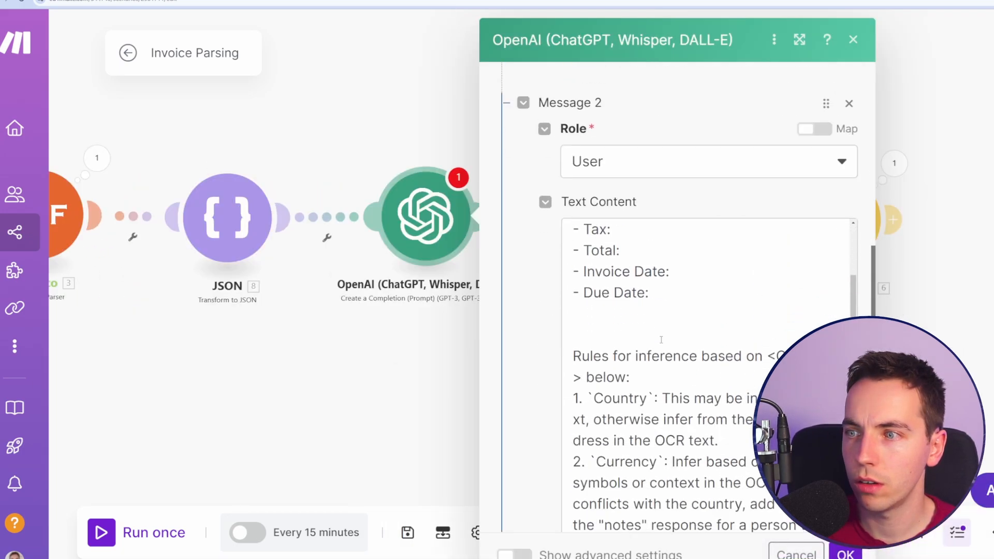
pyautogui.click(616, 342)
pyautogui.scroll(-10, 394, 243)
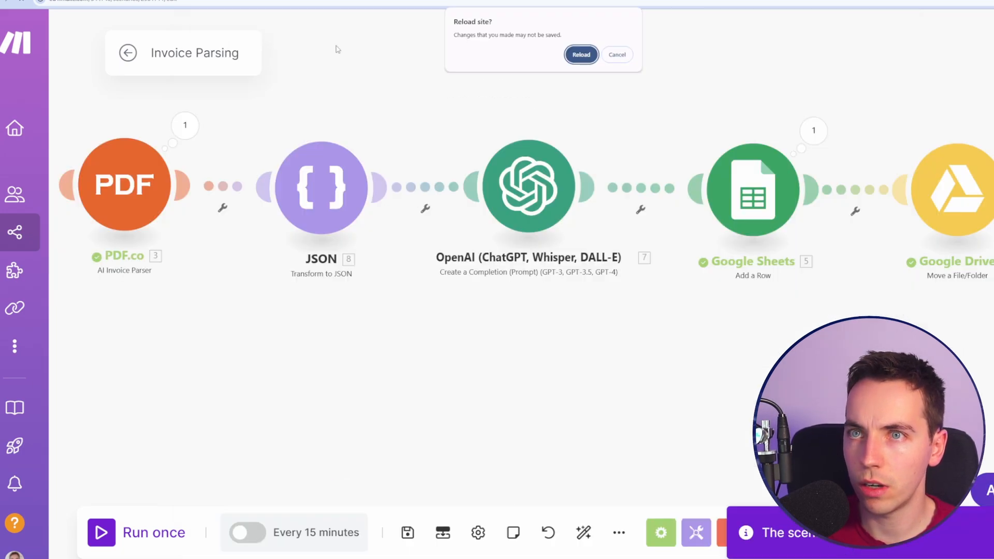
pyautogui.click(589, 58)
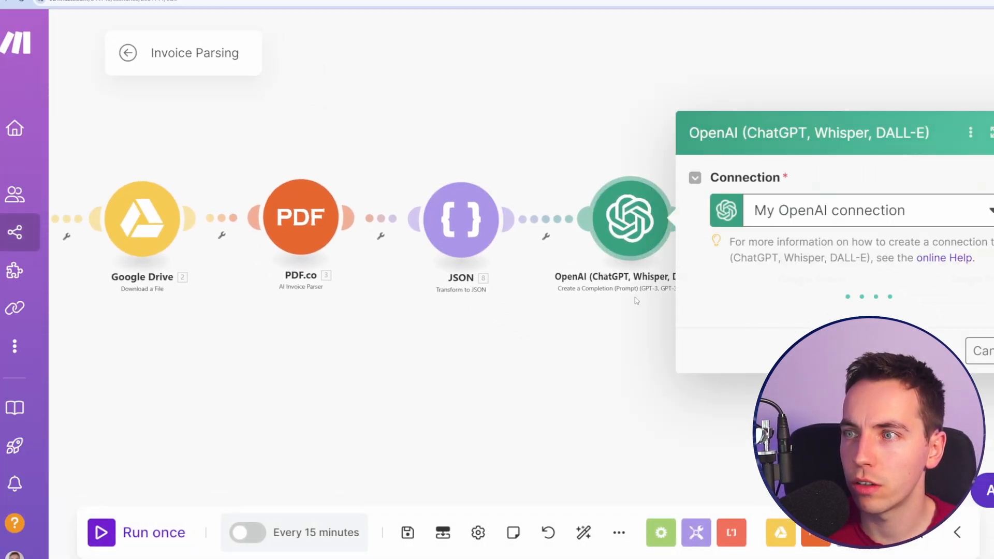
pyautogui.click(591, 269)
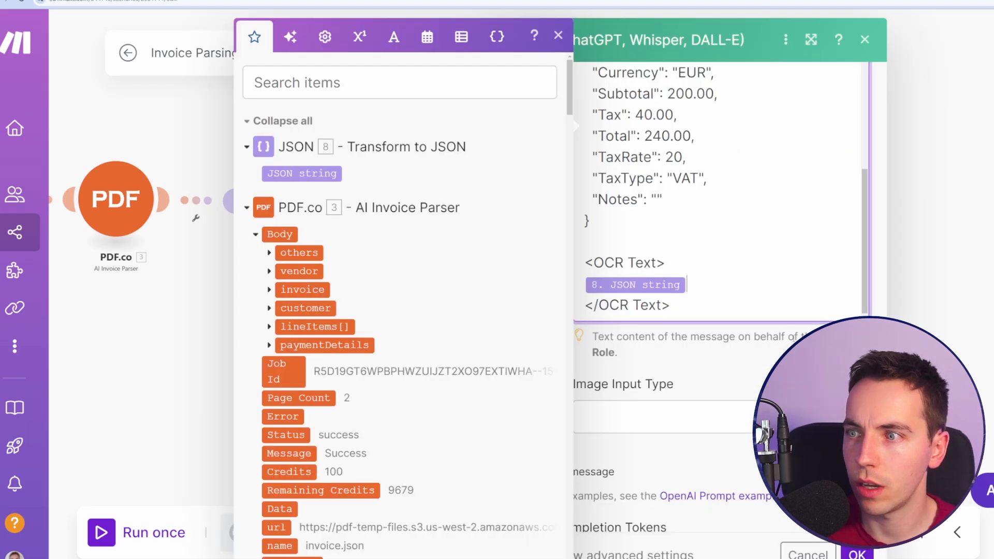
# Insert an "Example:" line directly above the sample JSON in the user message.
pyautogui.scroll(5, 688, 248)
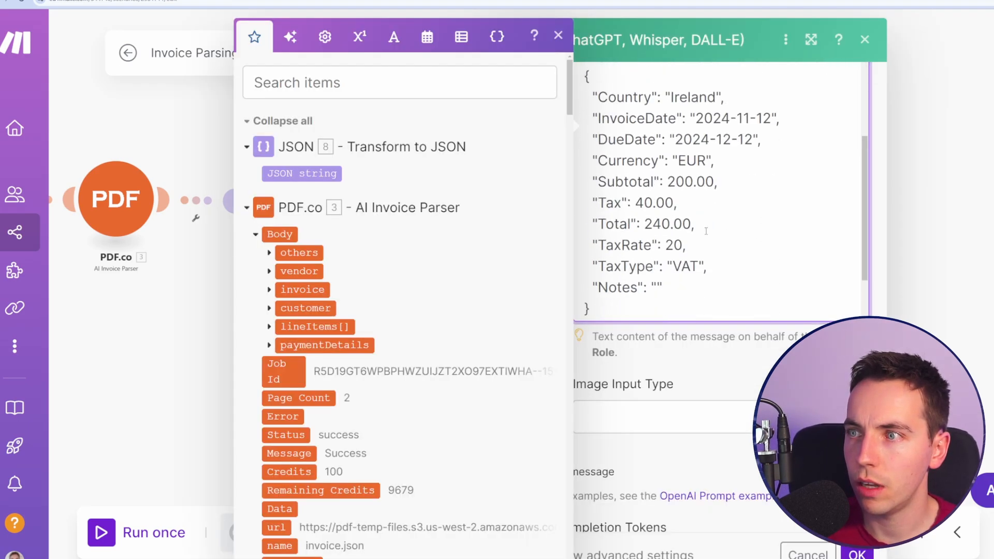
pyautogui.scroll(2, 644, 213)
pyautogui.click(640, 205)
pyautogui.press('Return')
pyautogui.write('Example:')
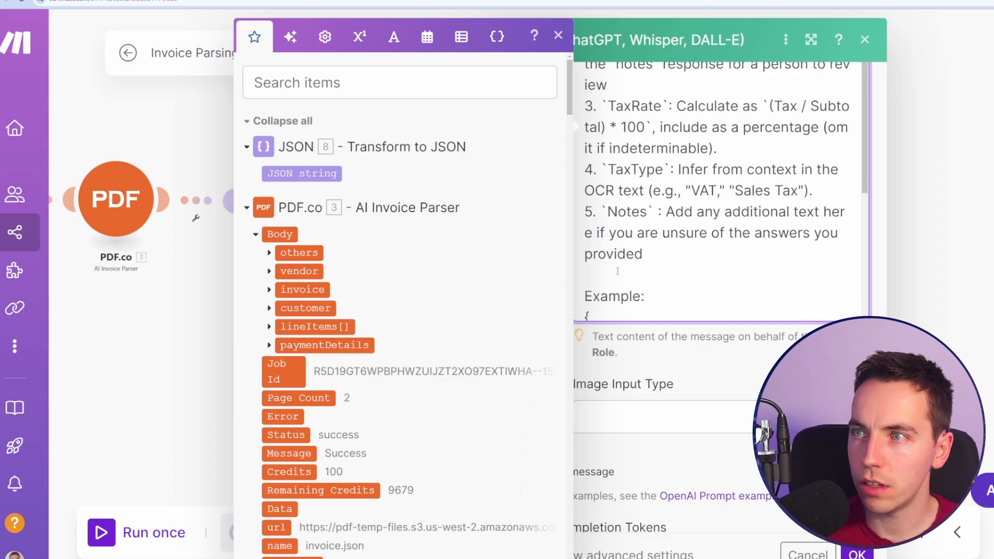
# Map PDF.co's subtotal, tax, total, invoiceDate and dueDate fields onto the matching lines under the explicitly provided values in the user message.
pyautogui.scroll(-5, 618, 271)
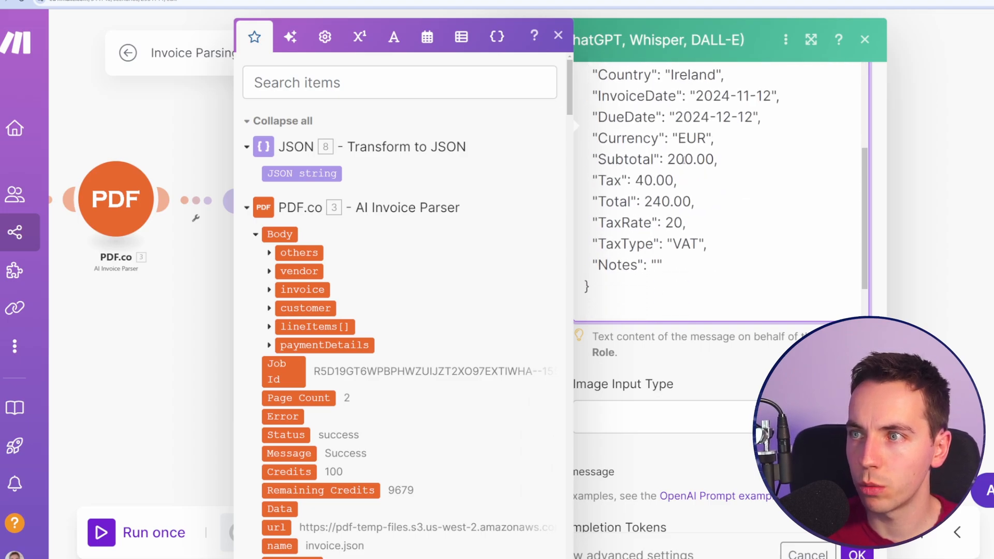
pyautogui.scroll(5, 684, 217)
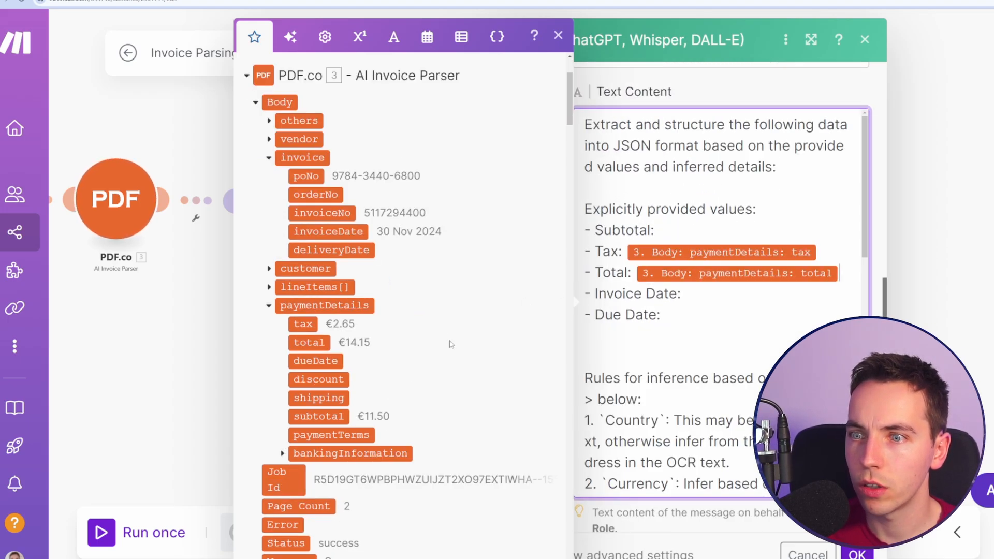
pyautogui.click(342, 419)
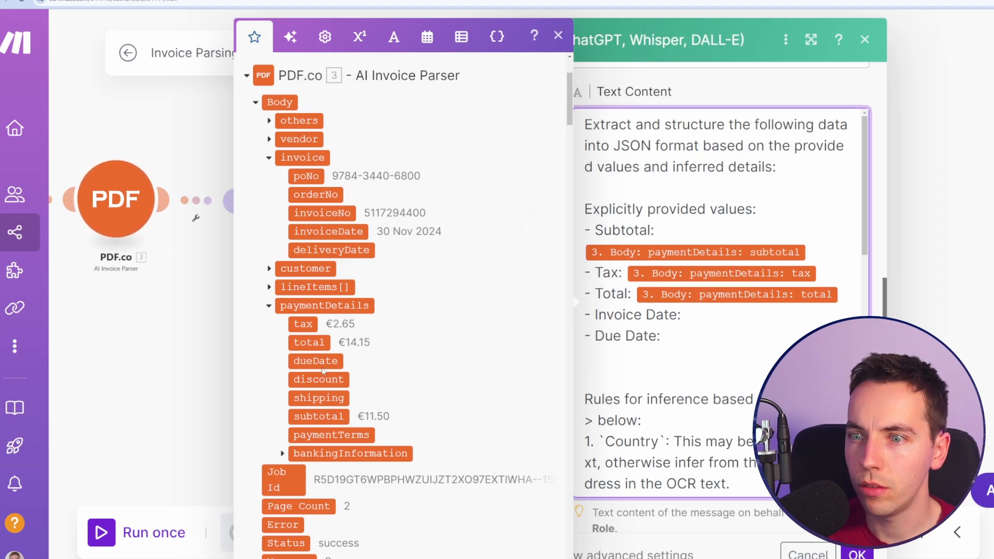
pyautogui.scroll(1, 325, 311)
pyautogui.click(328, 275)
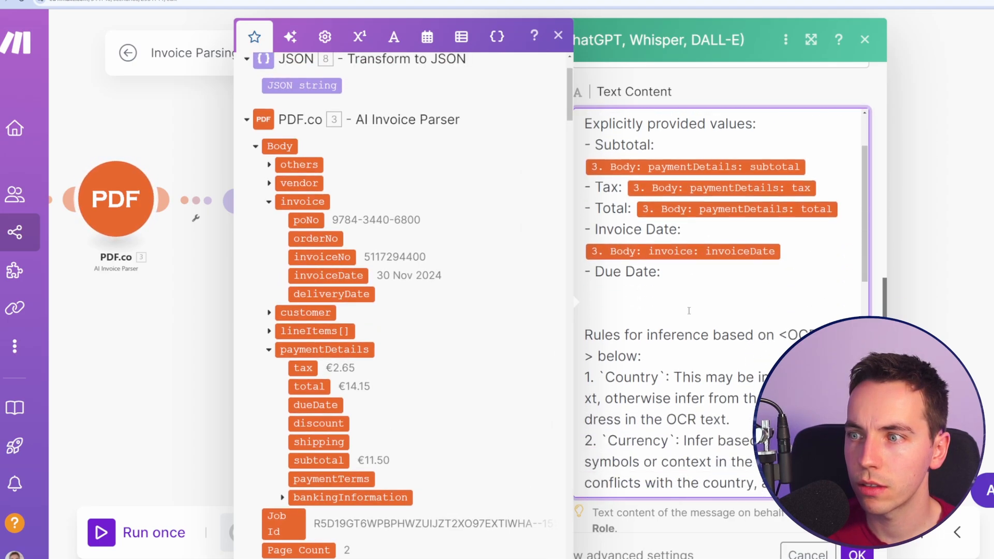
pyautogui.scroll(-4, 321, 381)
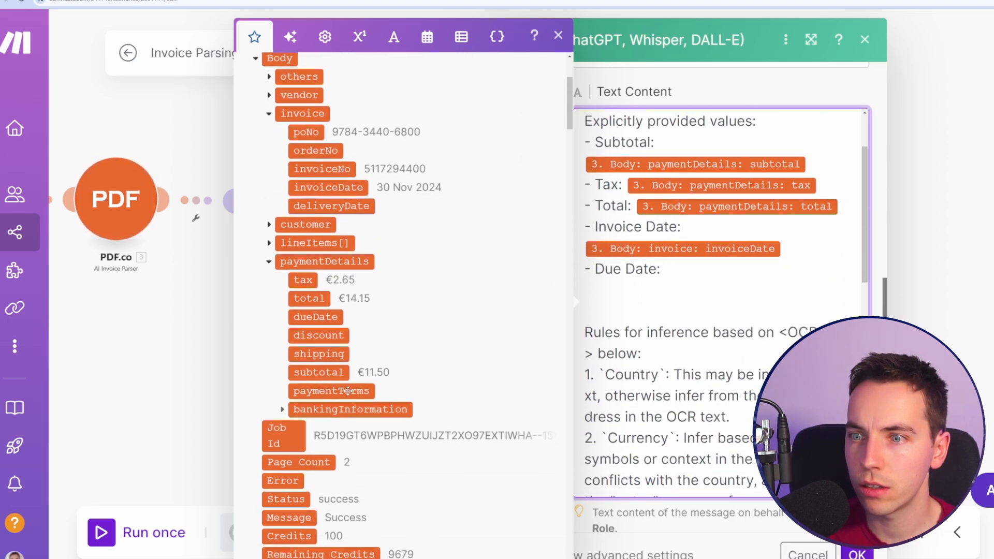
pyautogui.click(317, 228)
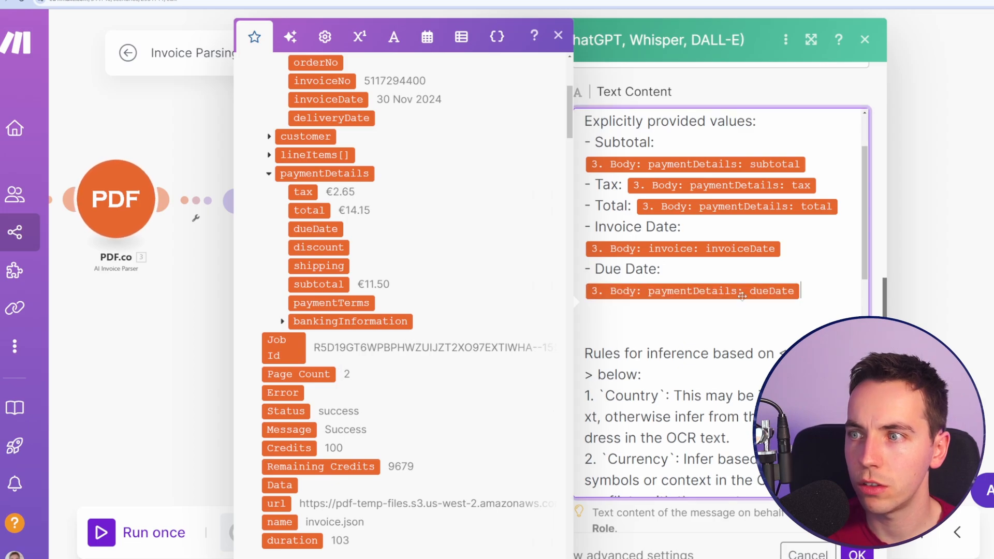
# Extend the opening instruction with "If data is not provided or not inferred, then respond with the data field, but the value should be an empty string.".
pyautogui.scroll(4, 742, 297)
pyautogui.write(', then')
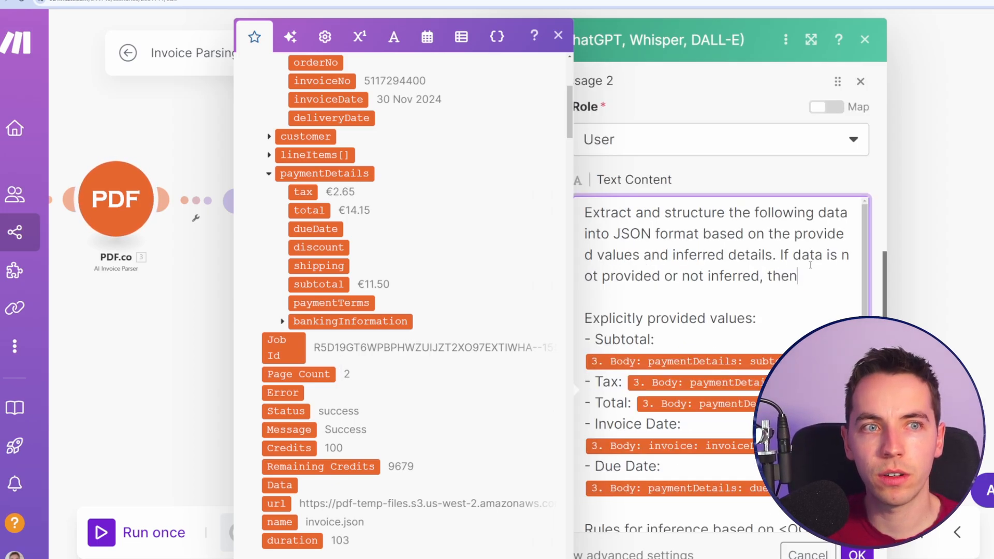
pyautogui.write(' respond with the data')
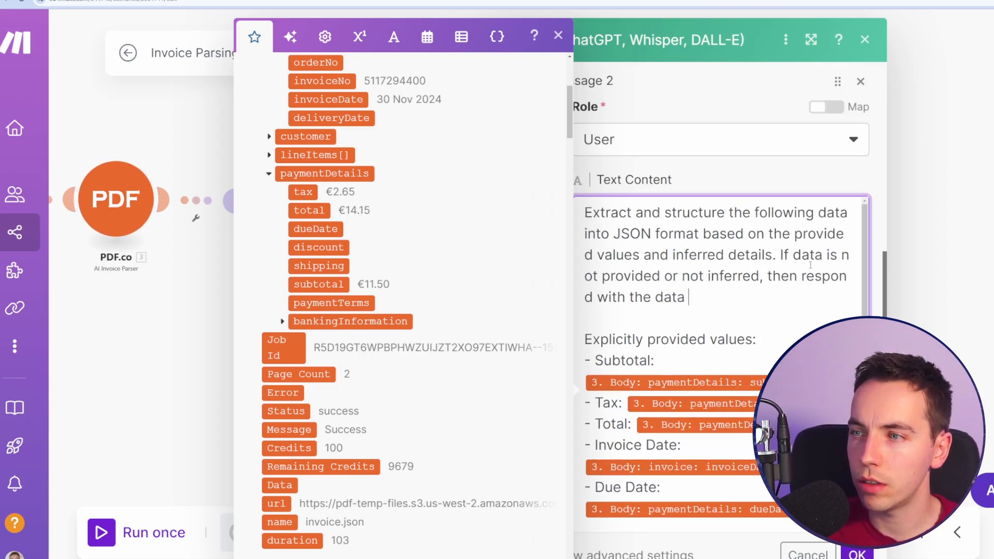
pyautogui.write(' field, but')
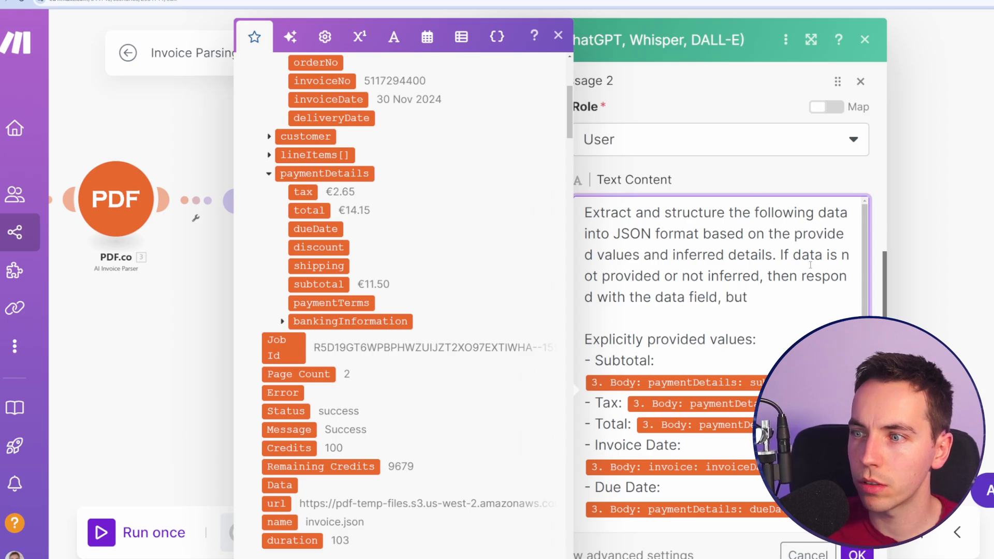
pyautogui.write(' the value should bebe an empty string.')
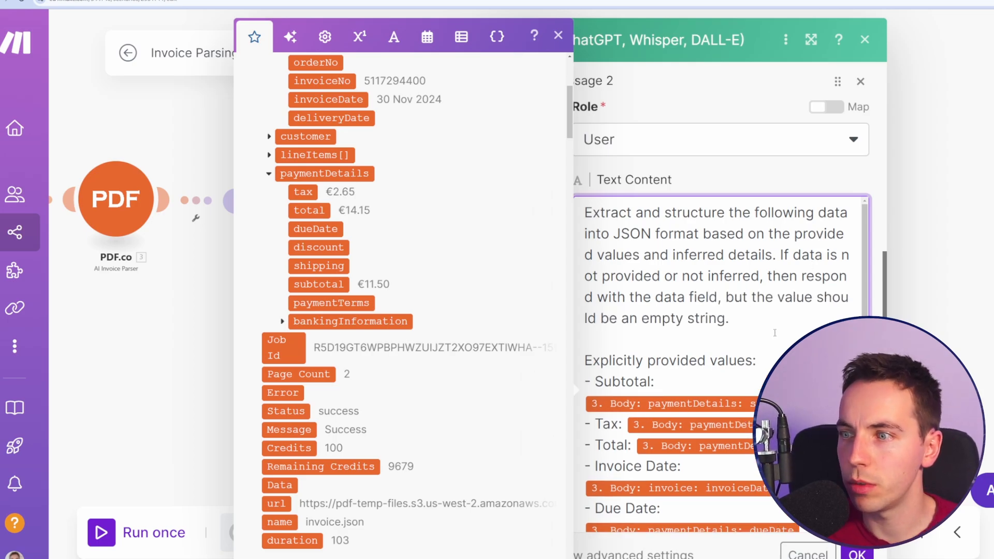
# Reword the heading above the mapped fields as "Explicitly provided values from the invoice:".
pyautogui.scroll(-6, 637, 309)
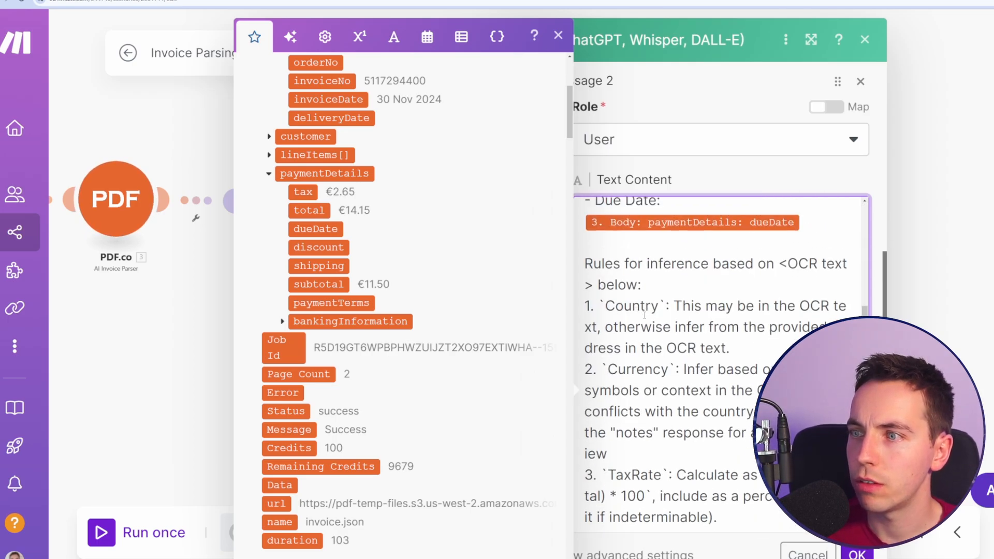
pyautogui.scroll(-2, 645, 315)
pyautogui.scroll(5, 645, 315)
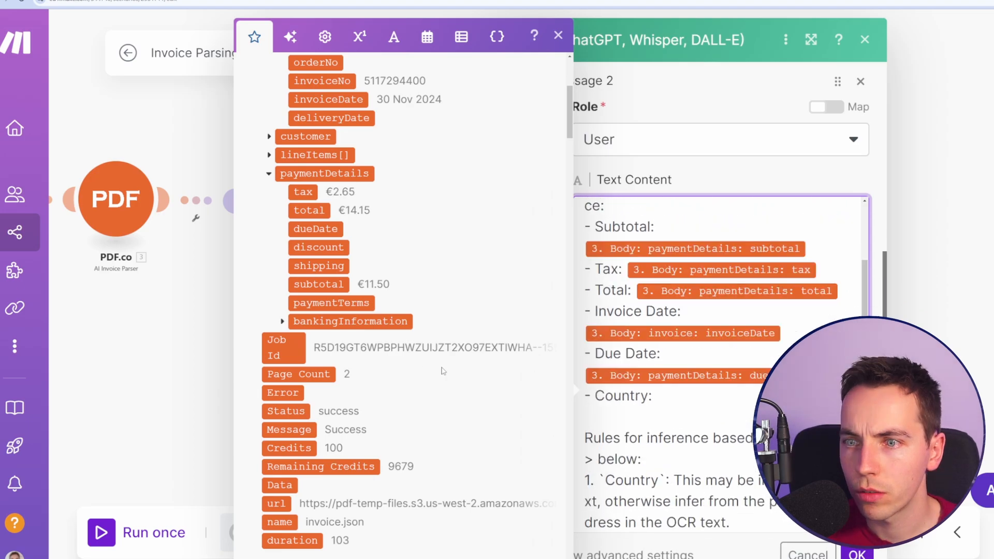
pyautogui.scroll(8, 446, 384)
pyautogui.scroll(3, 714, 280)
pyautogui.click(714, 270)
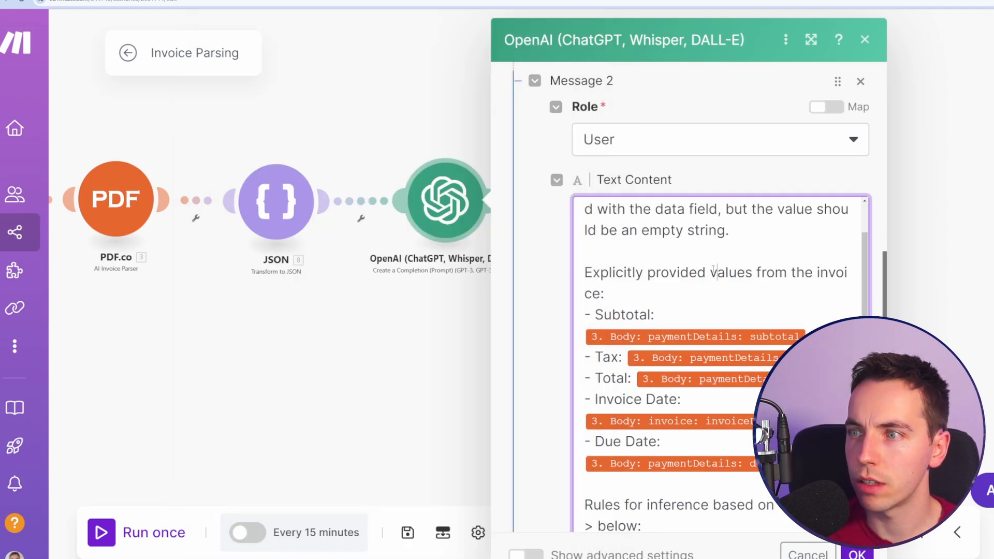
pyautogui.scroll(-1, 714, 270)
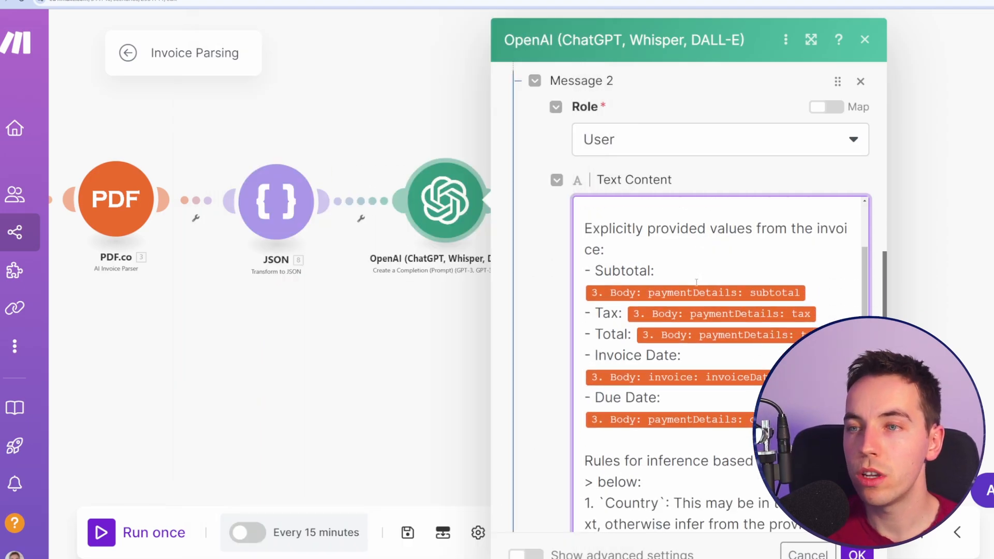
pyautogui.scroll(-1, 736, 334)
pyautogui.rightClick(708, 342)
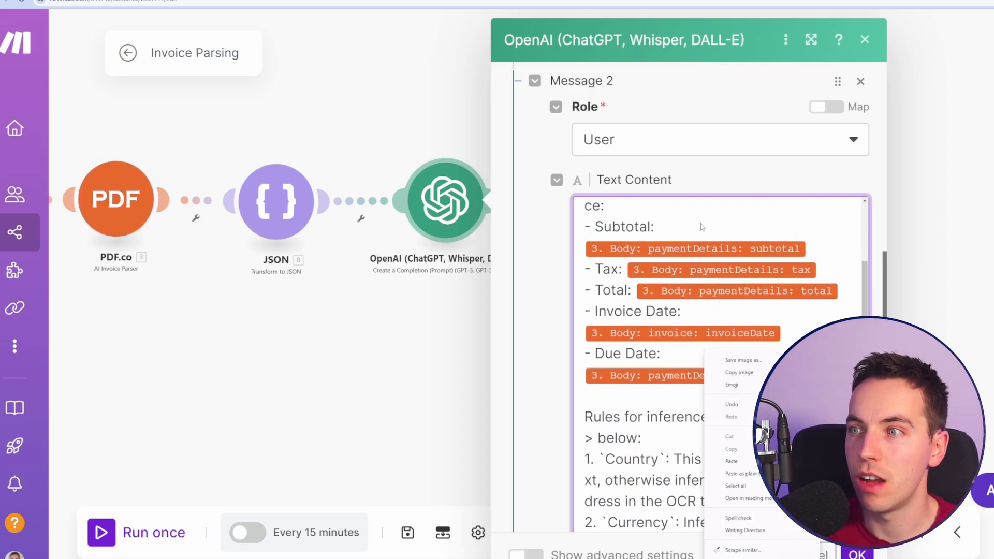
pyautogui.click(702, 227)
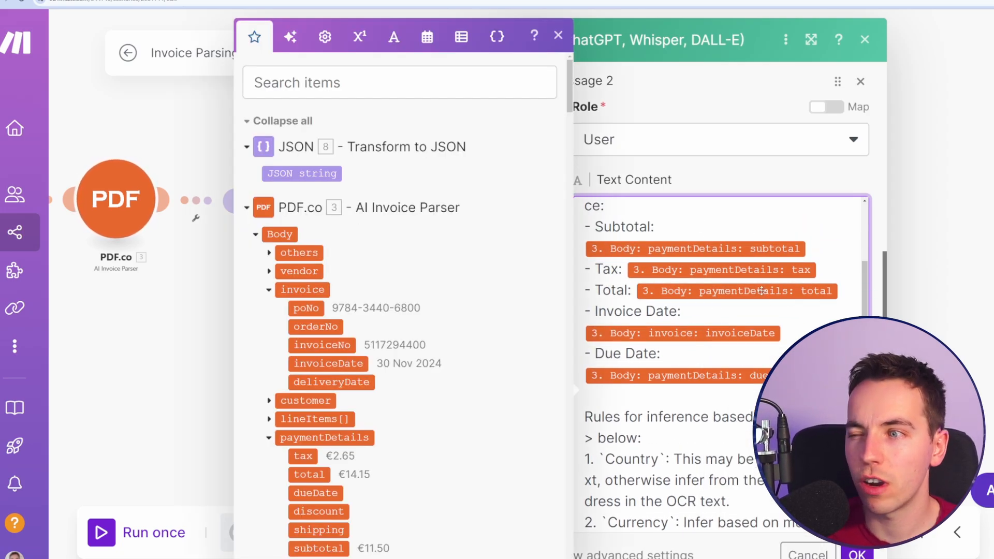
# Rewrite the TaxRate rule as "Percentage (e.g. 23%), only provide this if the percentage has been included within the OCR", confirm the module and save the scenario.
pyautogui.scroll(-10, 758, 302)
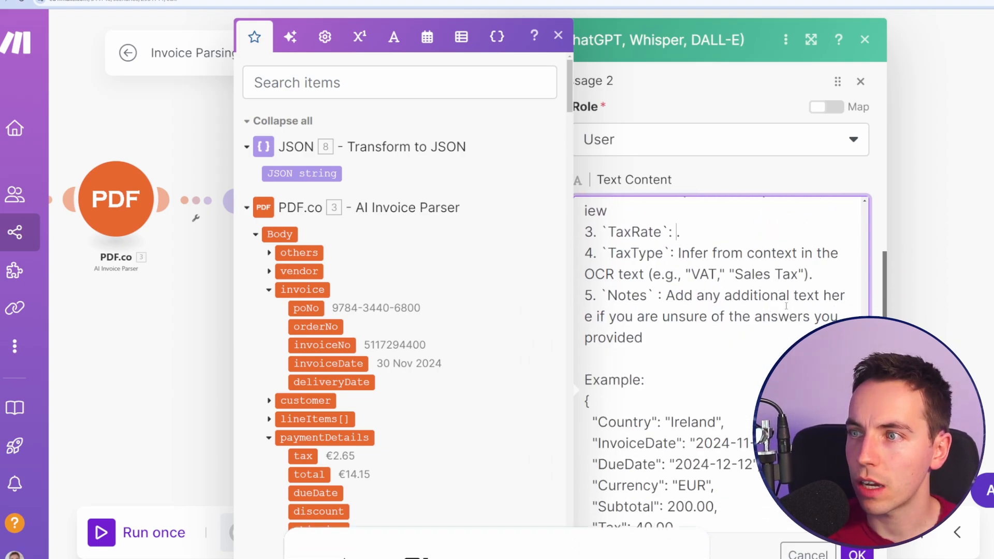
pyautogui.write('This')
pyautogui.press('BackSpace')
pyautogui.press('BackSpace')
pyautogui.press('BackSpace')
pyautogui.press('BackSpace')
pyautogui.press('BackSpace')
pyautogui.write('Percentage (e.g. 23%), only provide this if the percentage has been included within ')
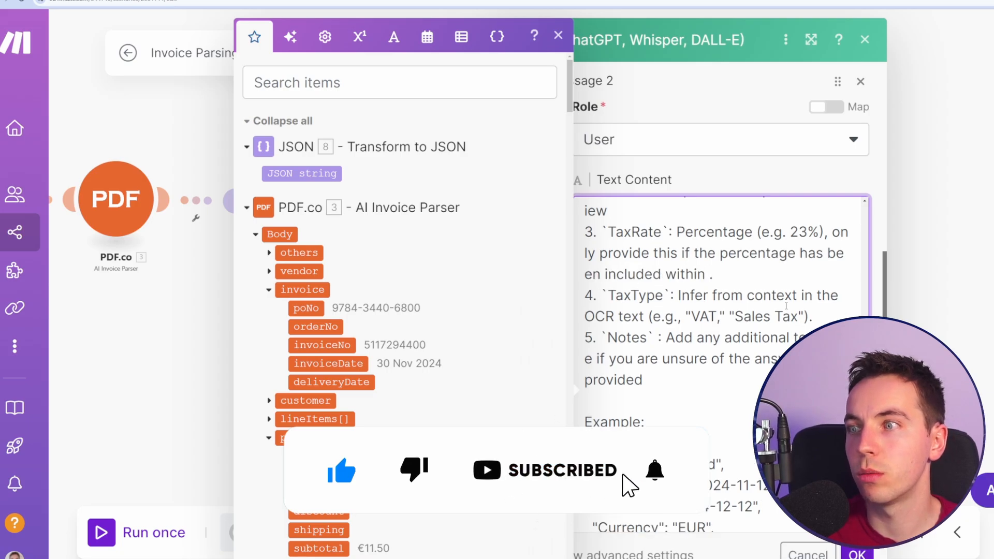
pyautogui.write('the OCR')
pyautogui.scroll(-5, 786, 306)
pyautogui.scroll(-7, 725, 296)
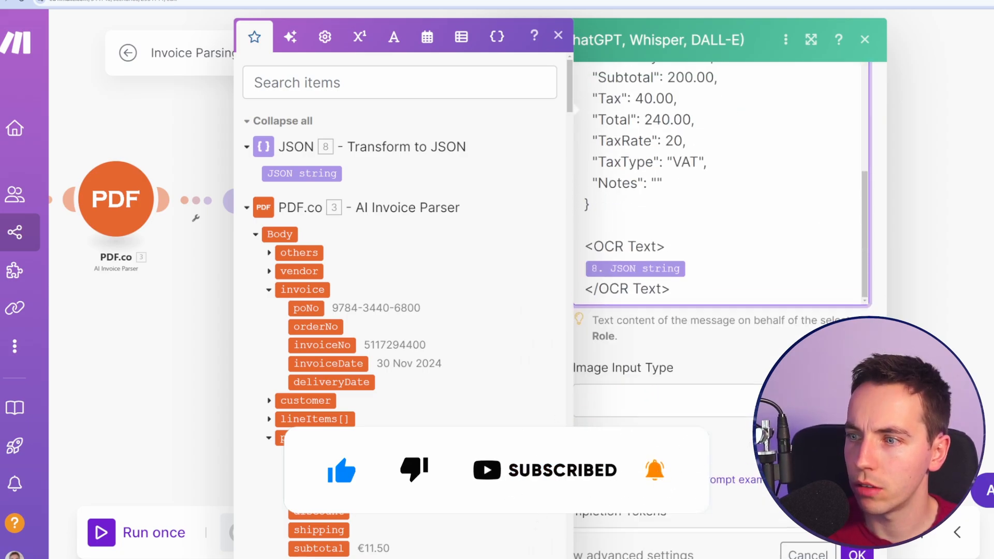
pyautogui.click(857, 554)
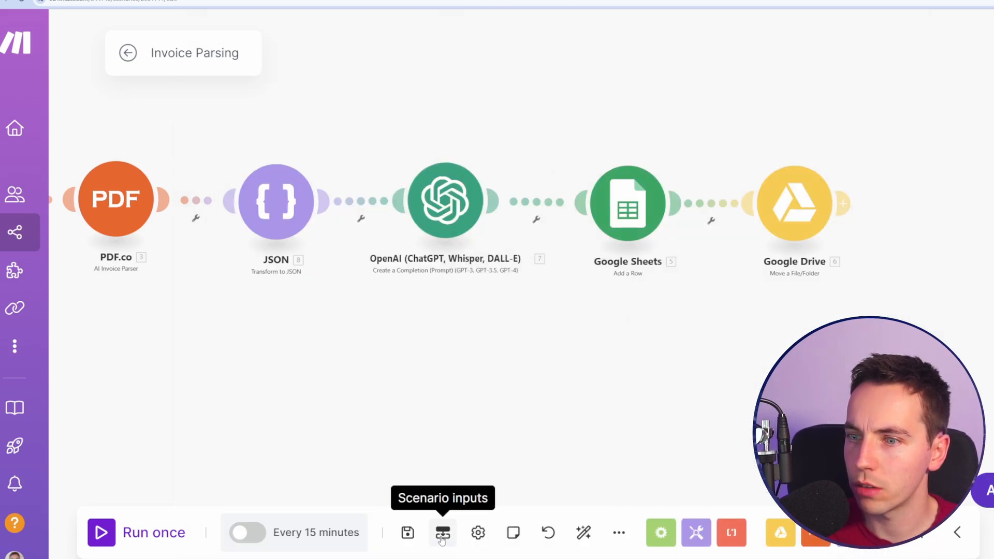
pyautogui.click(408, 532)
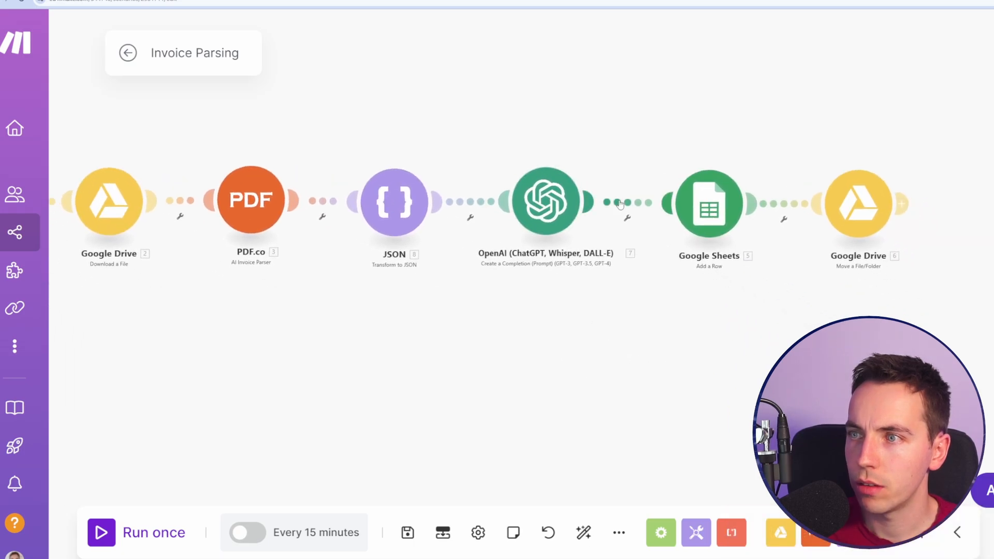
# Unlink the Google Sheets module from the OpenAI module and save the scenario.
pyautogui.click(627, 214)
pyautogui.click(668, 246)
pyautogui.click(408, 533)
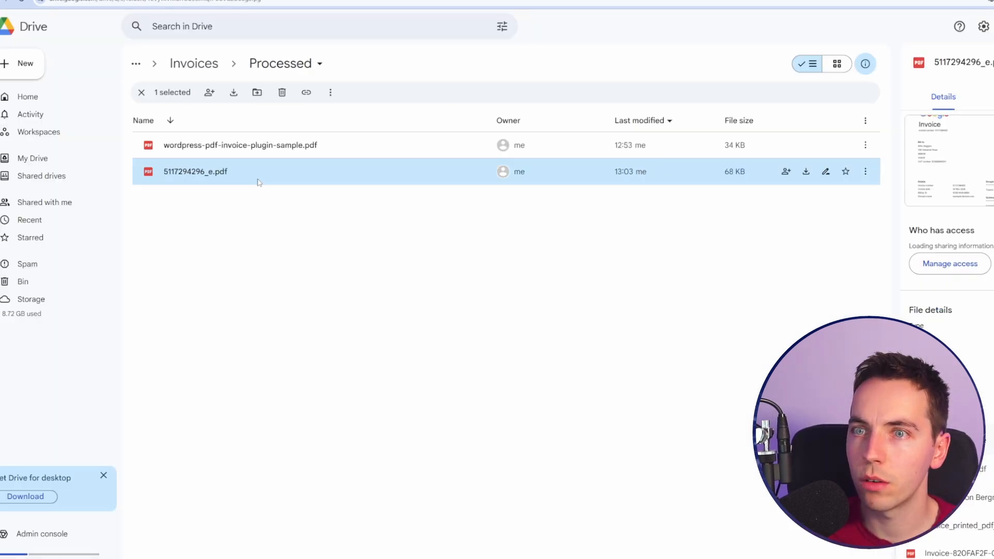
pyautogui.moveTo(256, 184); pyautogui.dragTo(203, 62)
pyautogui.click(203, 63)
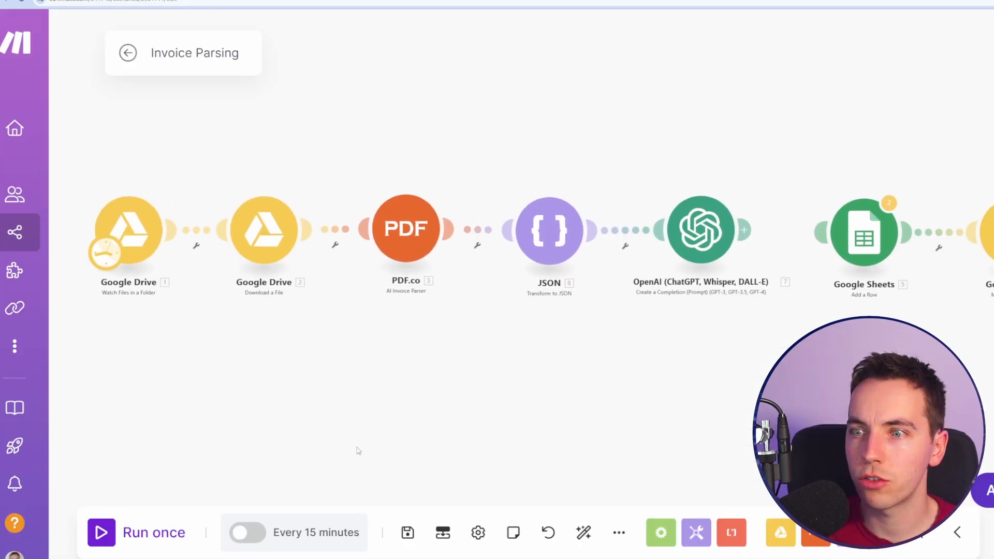
# Save the Make scenario, set where the Watch Files in a Folder trigger starts, and run the scenario once.
pyautogui.click(409, 534)
pyautogui.click(90, 536)
pyautogui.rightClick(138, 274)
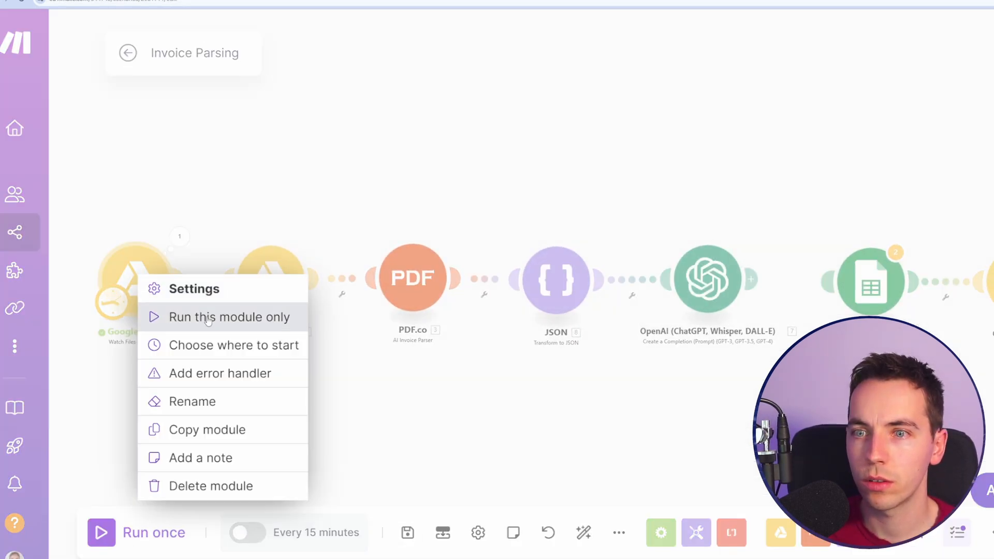
pyautogui.click(160, 345)
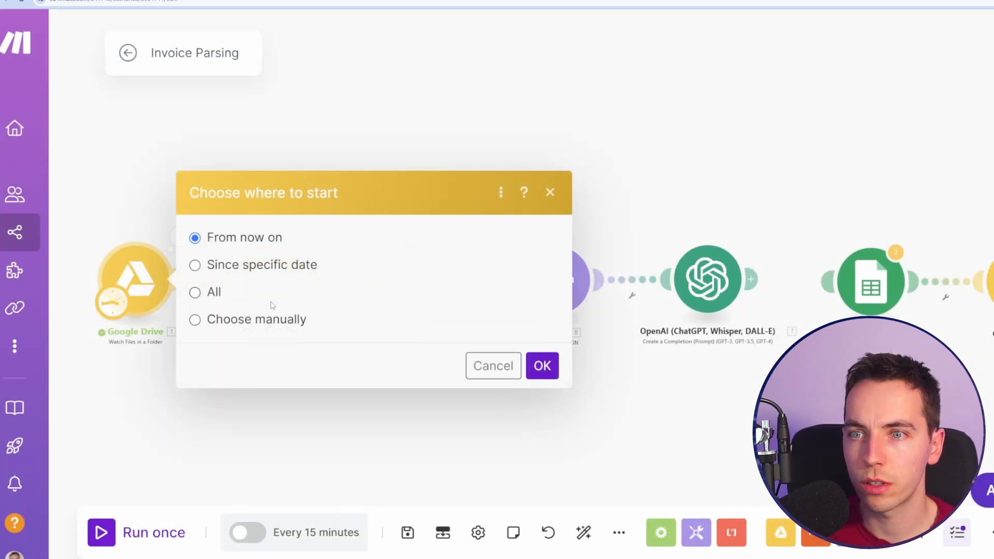
pyautogui.click(543, 365)
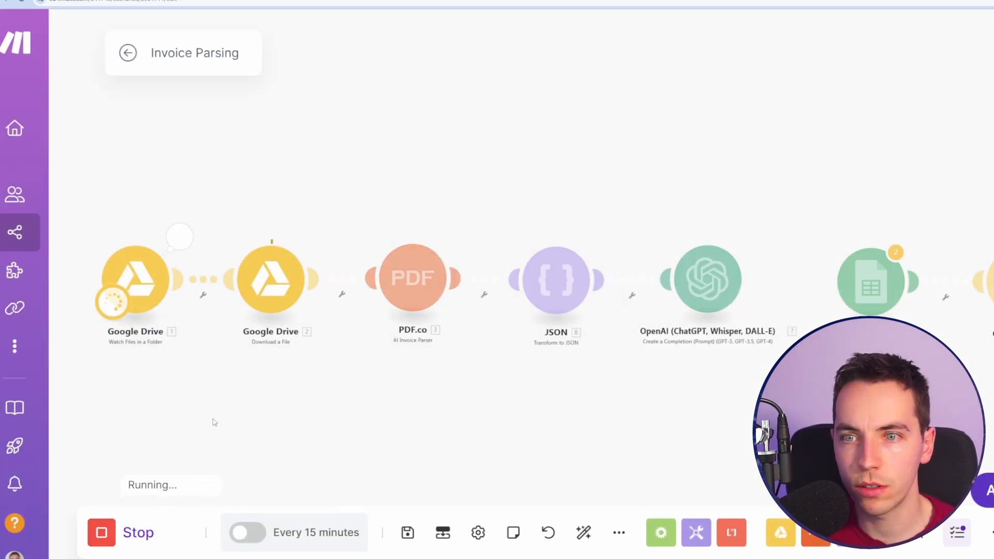
pyautogui.click(751, 237)
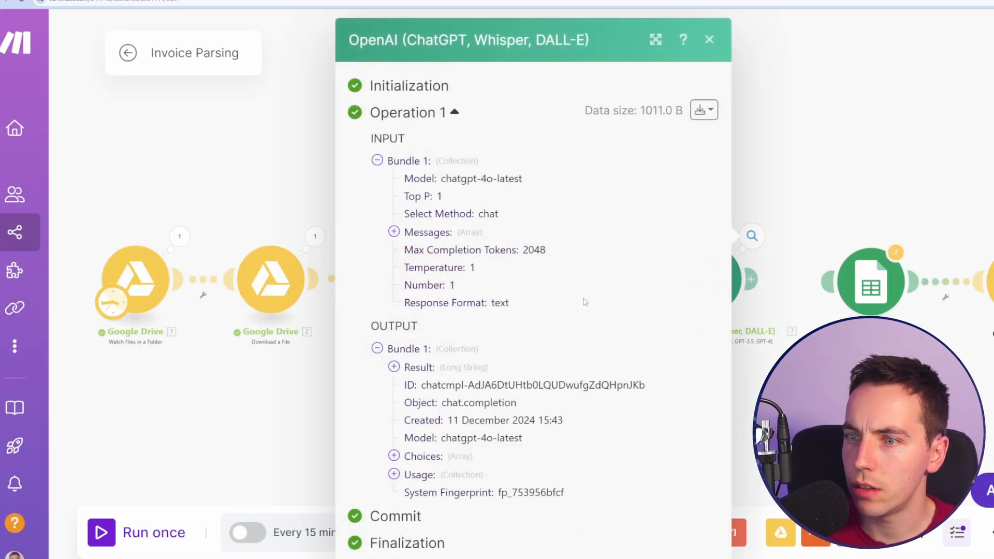
pyautogui.click(394, 367)
pyautogui.scroll(-4, 466, 259)
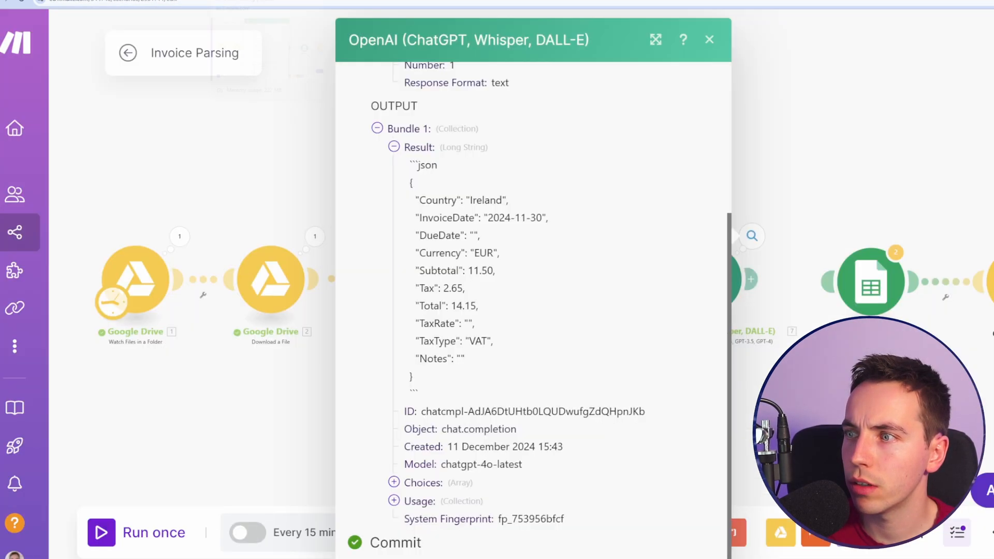
pyautogui.click(331, 2)
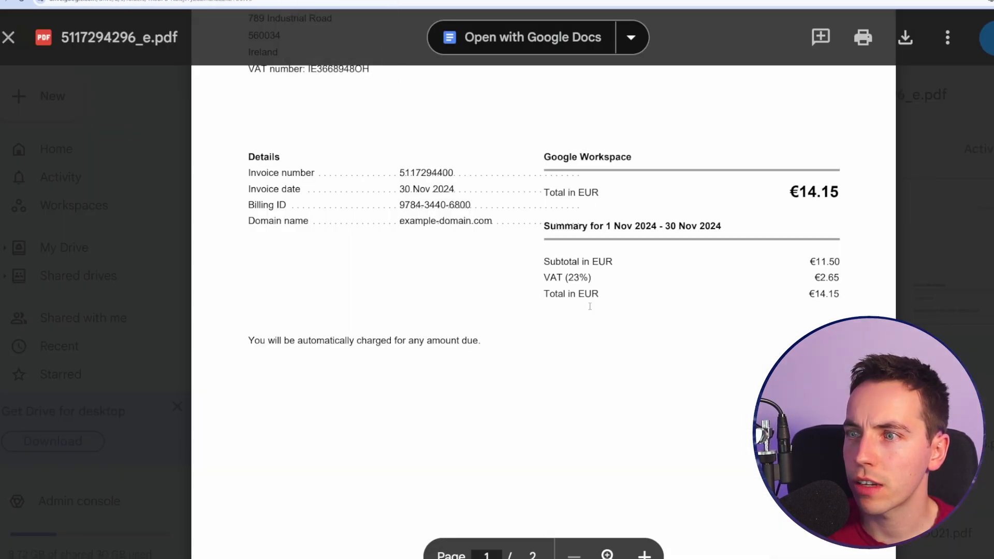
pyautogui.click(280, 2)
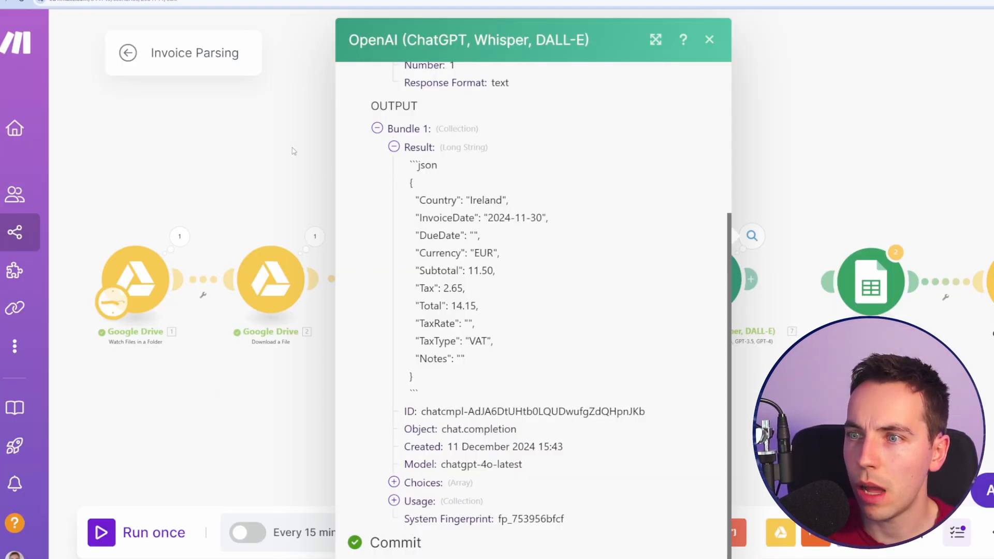
pyautogui.click(292, 151)
# Show the OpenAI module's advanced settings and set its Response Format to JSON object.
pyautogui.click(707, 280)
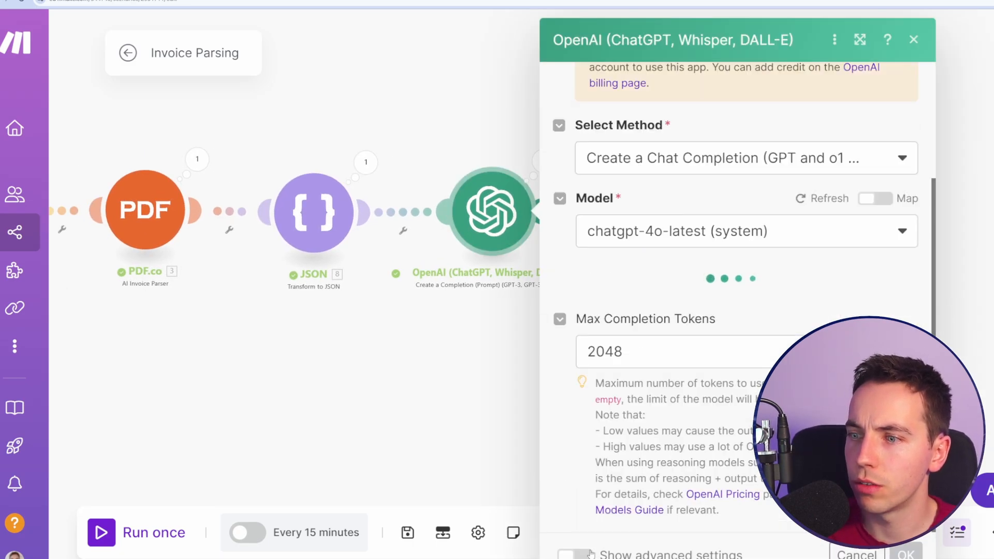
pyautogui.click(591, 553)
pyautogui.scroll(-10, 544, 324)
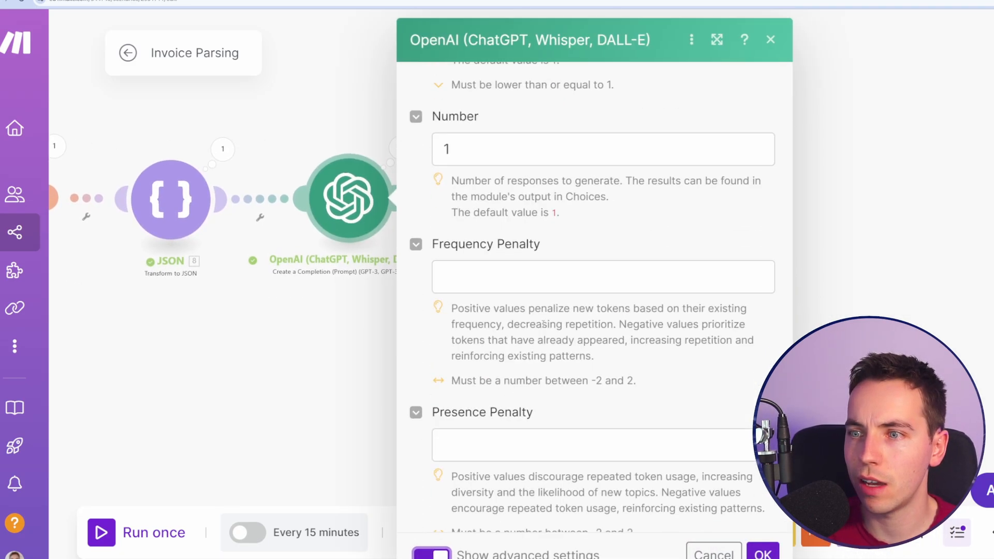
pyautogui.scroll(-4, 544, 324)
pyautogui.scroll(5, 609, 361)
pyautogui.scroll(10, 609, 392)
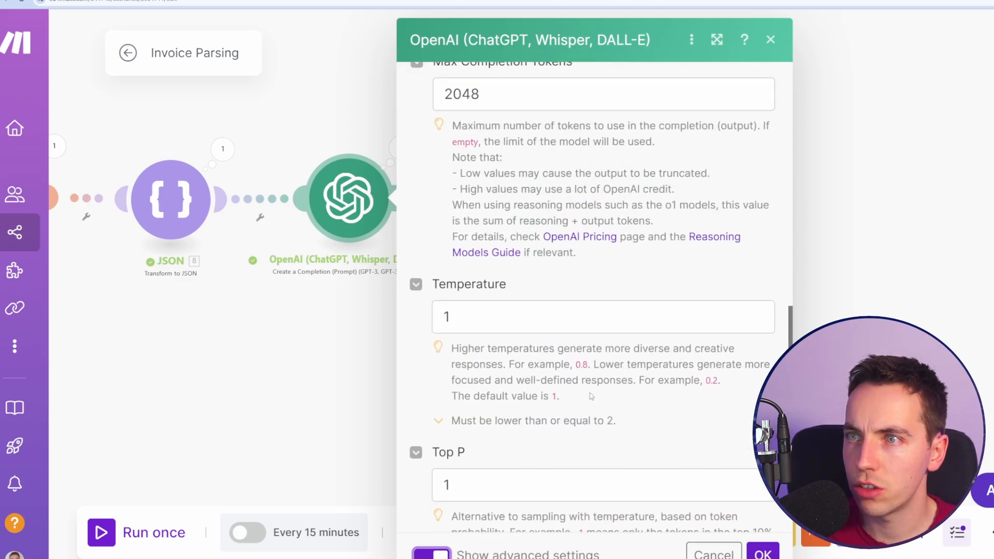
pyautogui.click(577, 244)
pyautogui.click(524, 335)
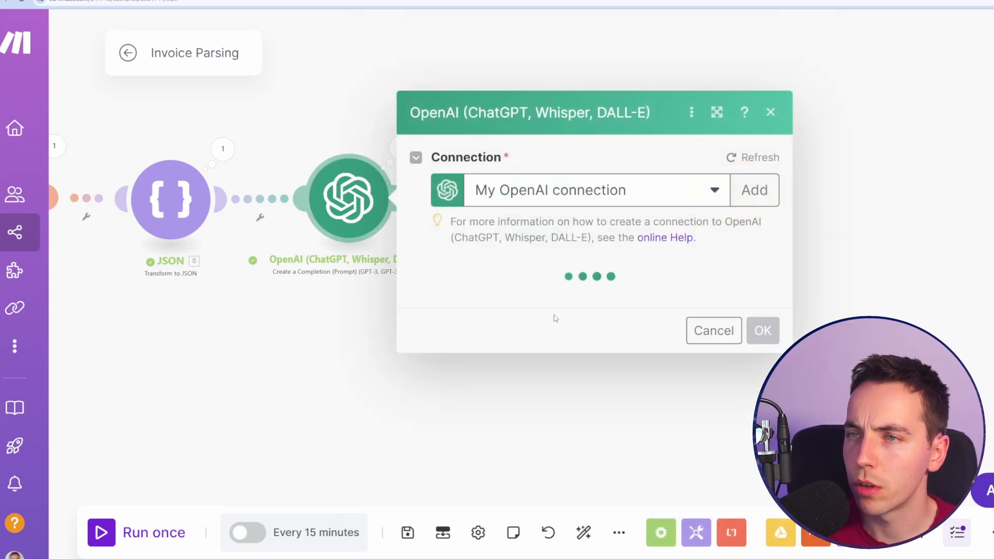
# Review the OpenAI module's system and user messages, including the field inference rules, and confirm the module settings.
pyautogui.scroll(-15, 539, 305)
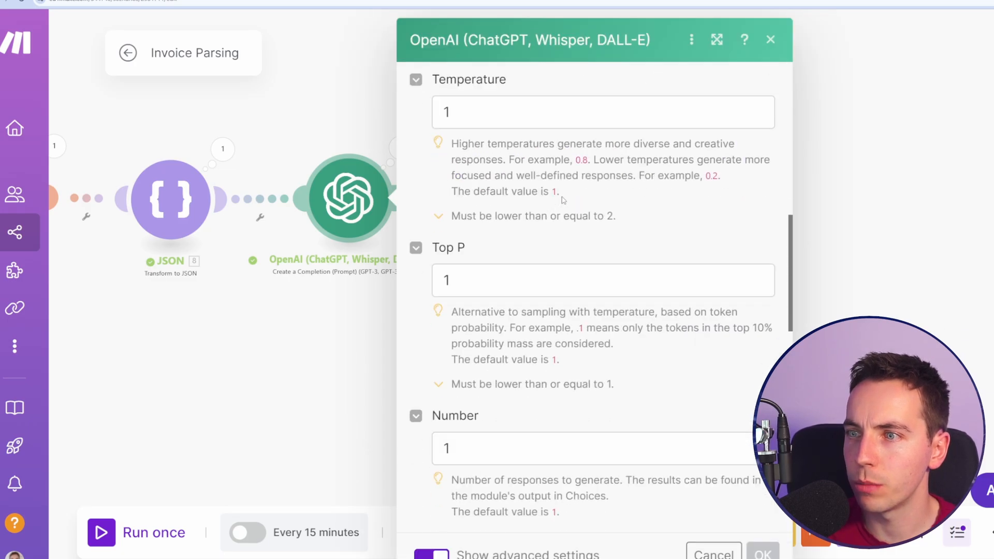
pyautogui.scroll(10, 544, 290)
pyautogui.scroll(-6, 575, 280)
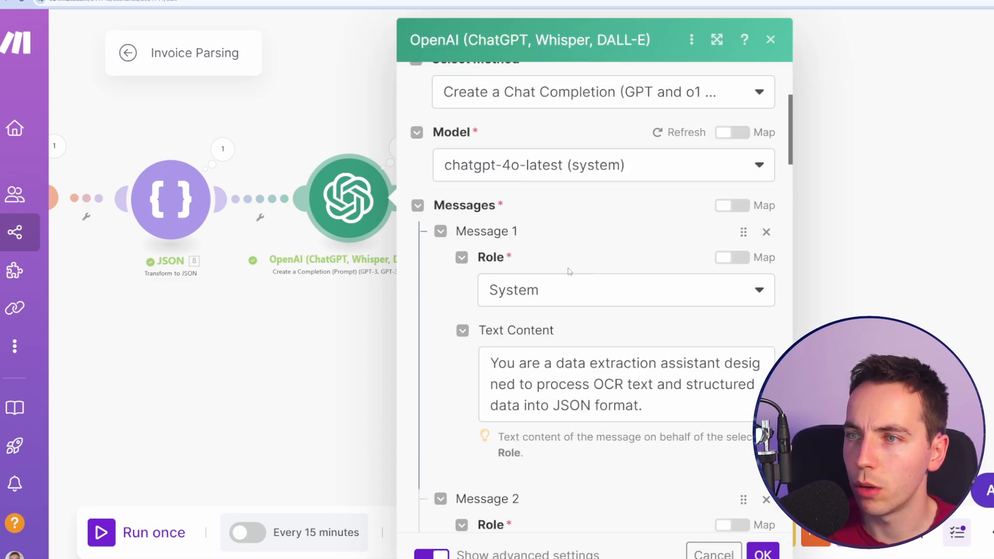
pyautogui.scroll(-10, 548, 211)
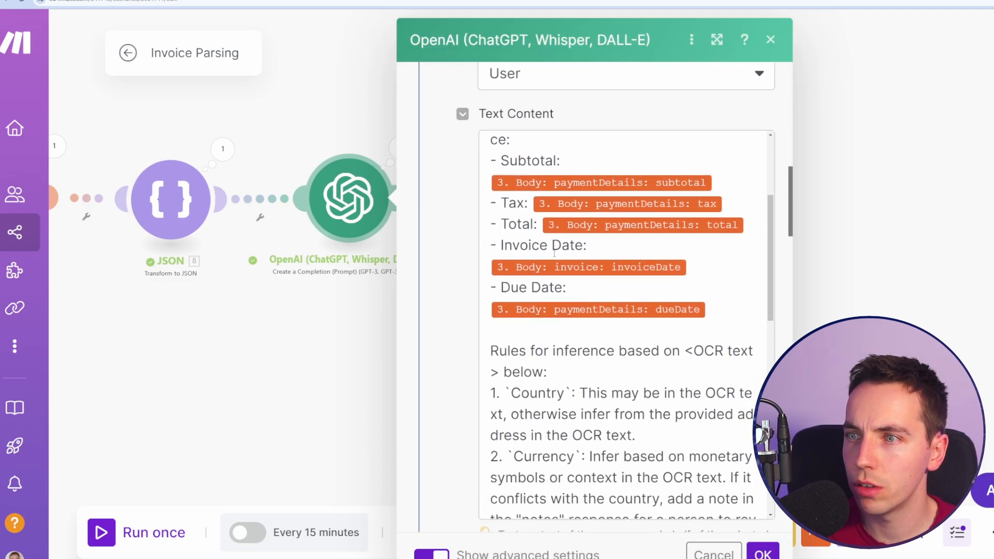
pyautogui.click(508, 319)
pyautogui.scroll(4, 674, 308)
pyautogui.scroll(-4, 713, 435)
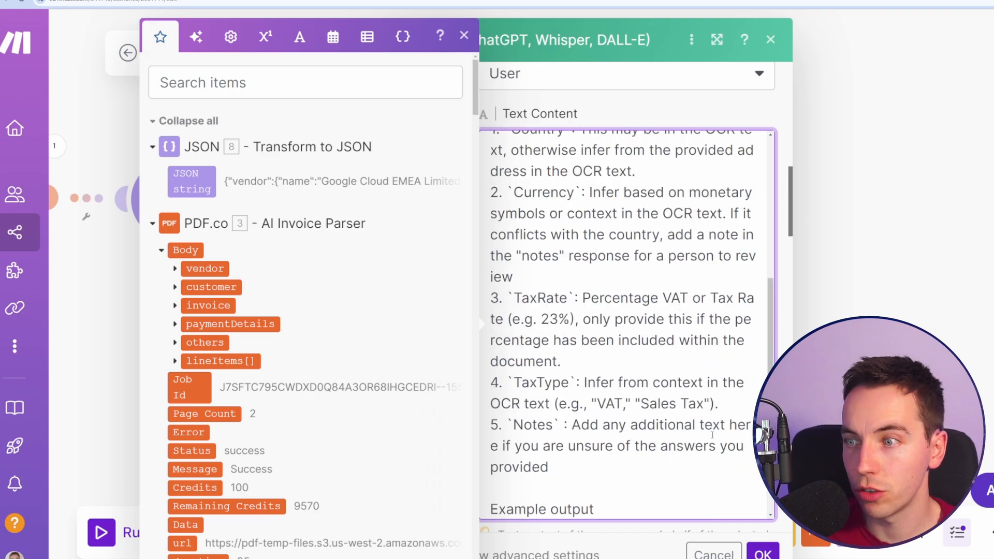
pyautogui.click(765, 550)
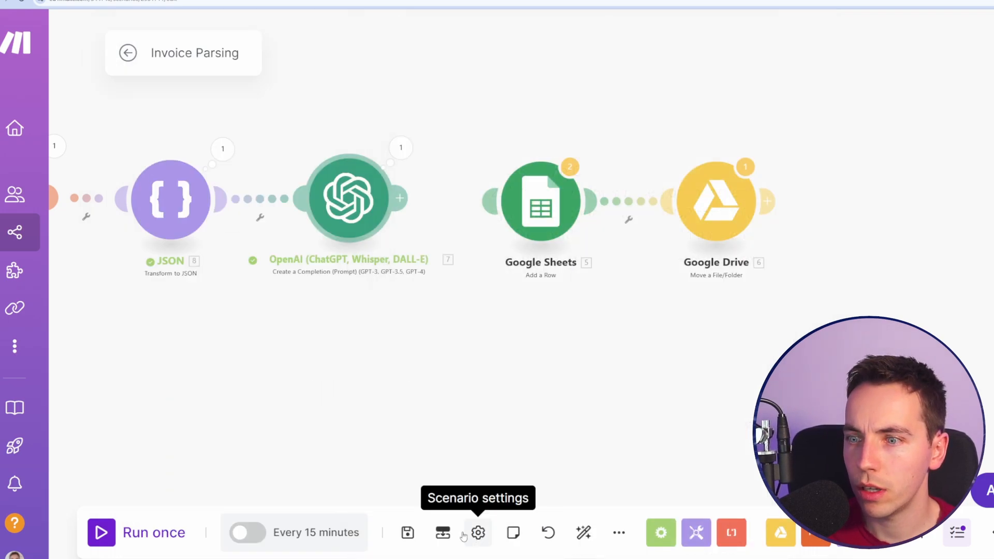
# Run the scenario once and examine the Result in the OpenAI module's output.
pyautogui.moveTo(390, 431); pyautogui.dragTo(708, 466)
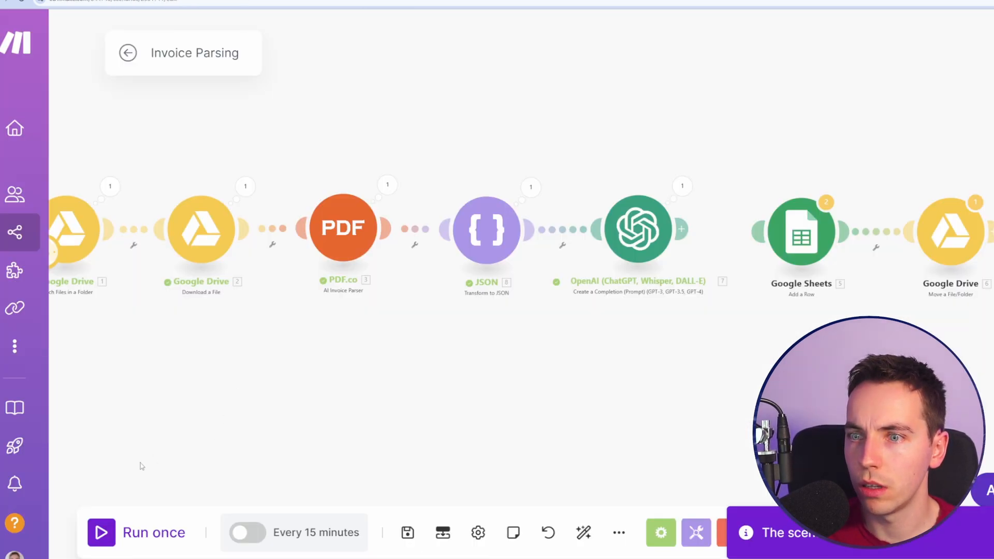
pyautogui.click(101, 533)
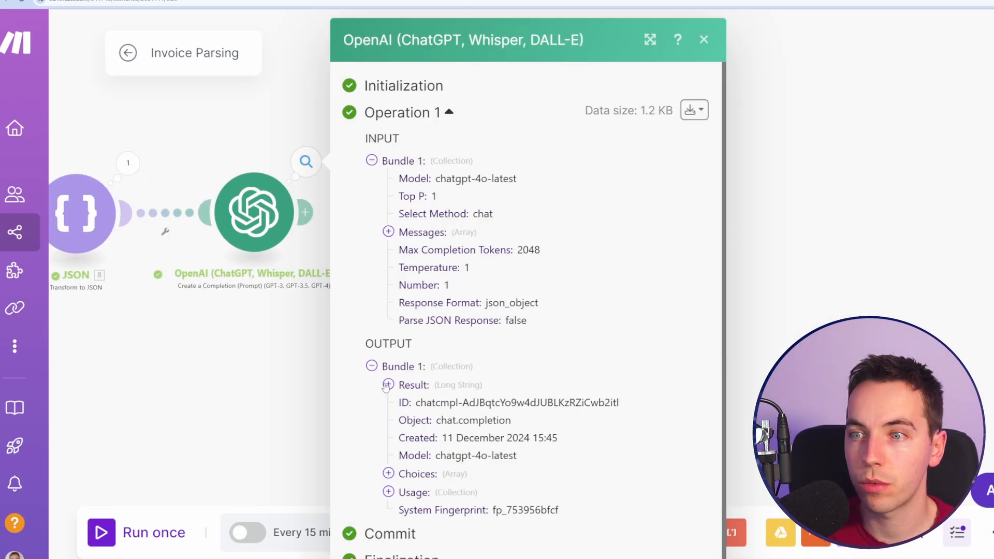
pyautogui.click(388, 399)
pyautogui.scroll(-3, 455, 289)
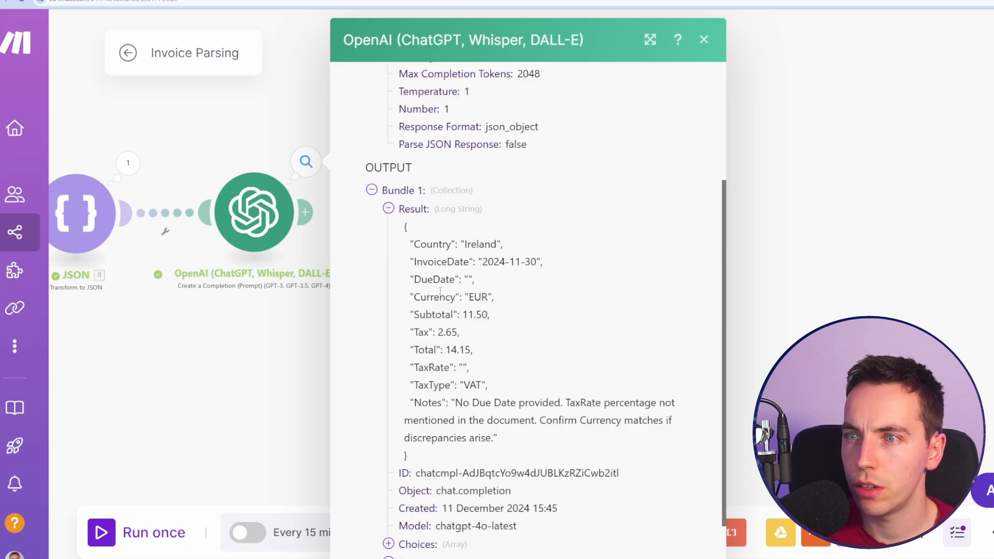
pyautogui.click(275, 384)
# Remove "only provide this if the percentage has been included within the document" from the TaxPercentage rule in the OpenAI user message.
pyautogui.click(257, 213)
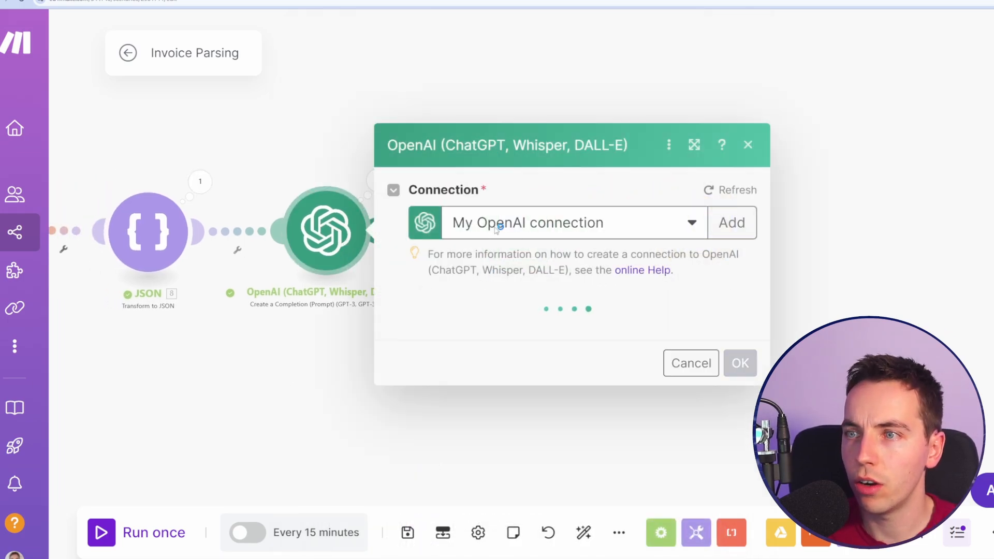
pyautogui.scroll(-10, 549, 259)
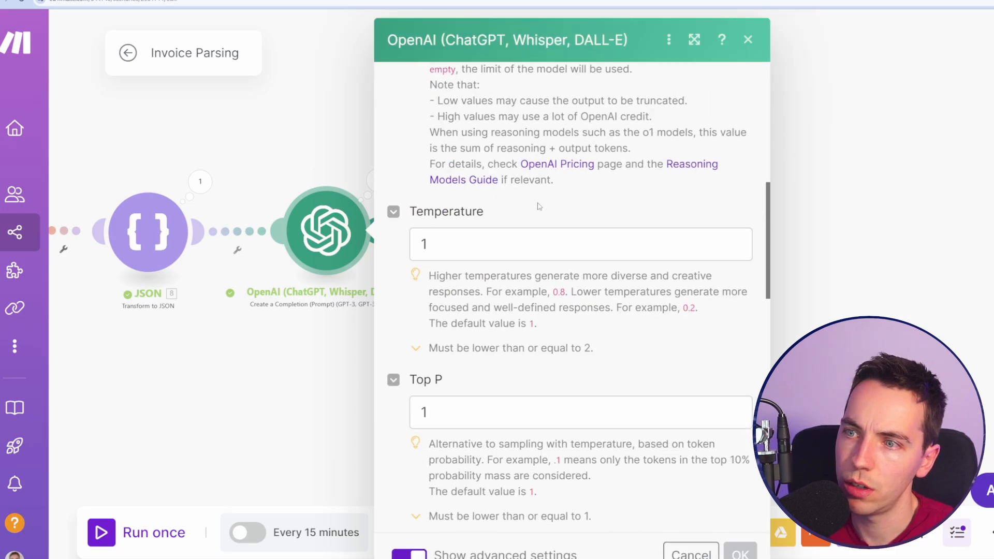
pyautogui.scroll(10, 539, 206)
pyautogui.scroll(-12, 549, 197)
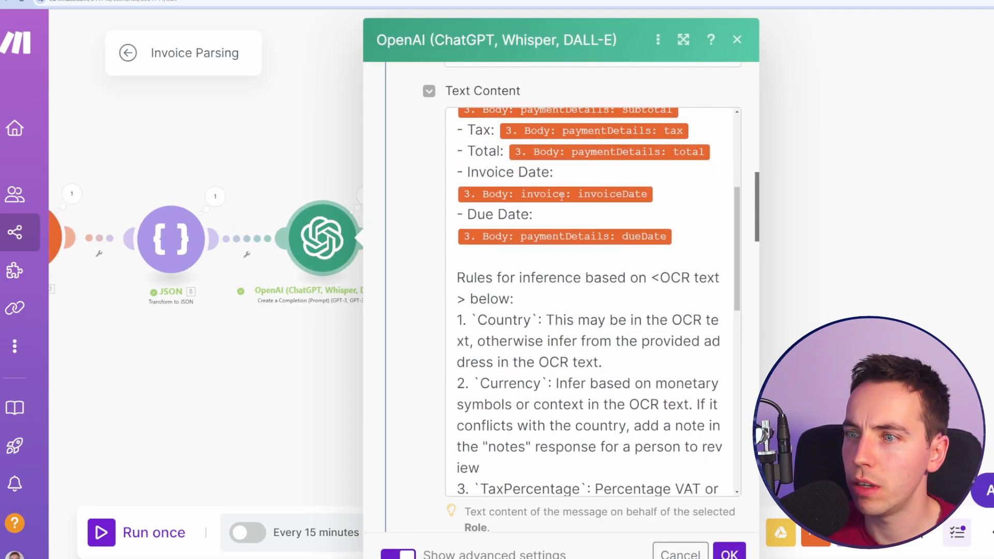
pyautogui.scroll(-5, 562, 196)
pyautogui.moveTo(594, 252); pyautogui.dragTo(562, 294)
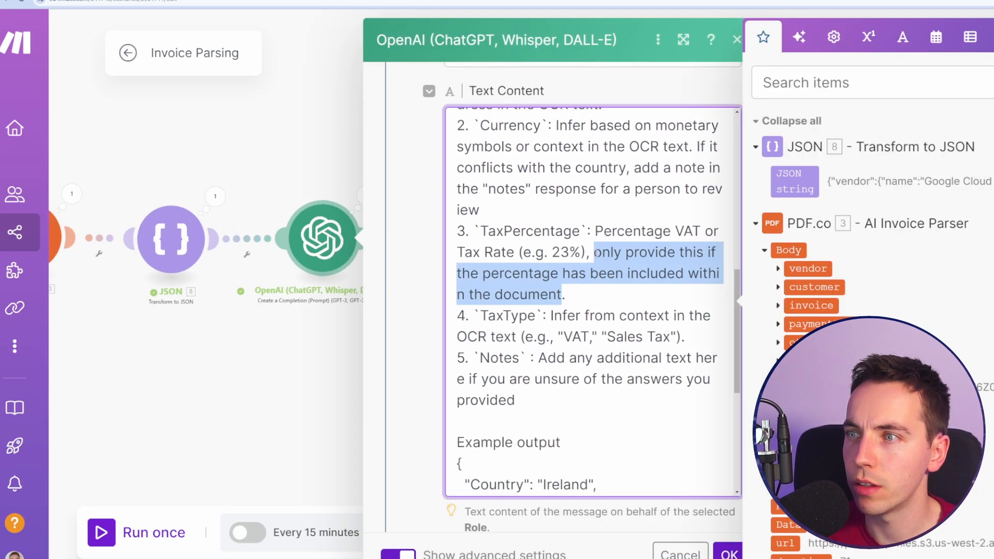
pyautogui.press('BackSpace')
pyautogui.press('BackSpace')
pyautogui.press('BackSpace')
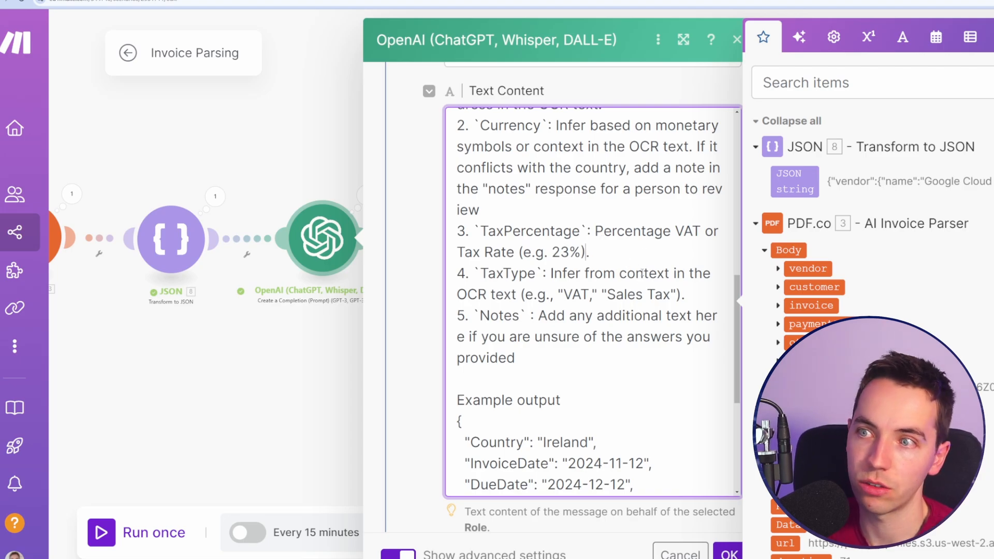
pyautogui.scroll(-5, 642, 274)
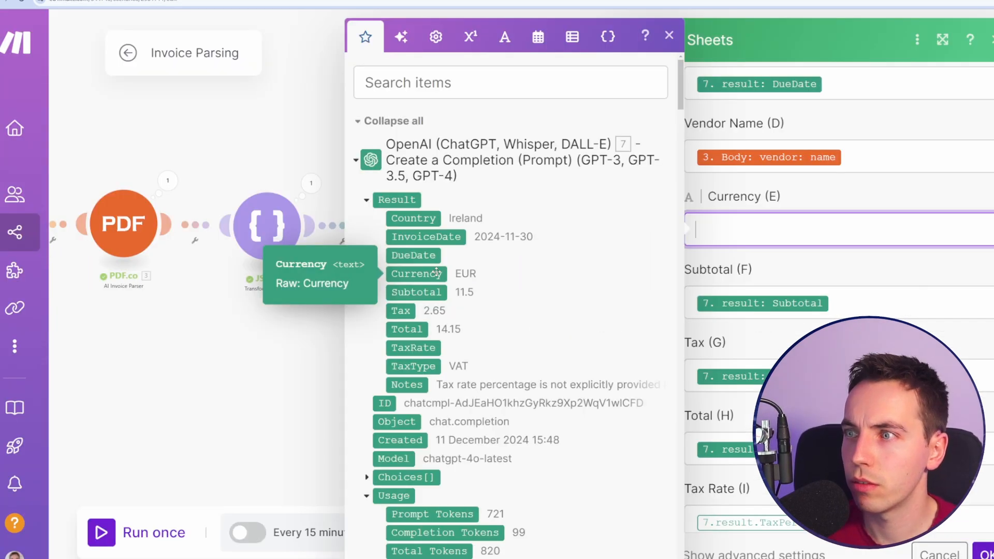
# Map the Google Sheets row's Currency (E) column to Currency from the OpenAI result.
pyautogui.click(437, 273)
pyautogui.scroll(-5, 839, 259)
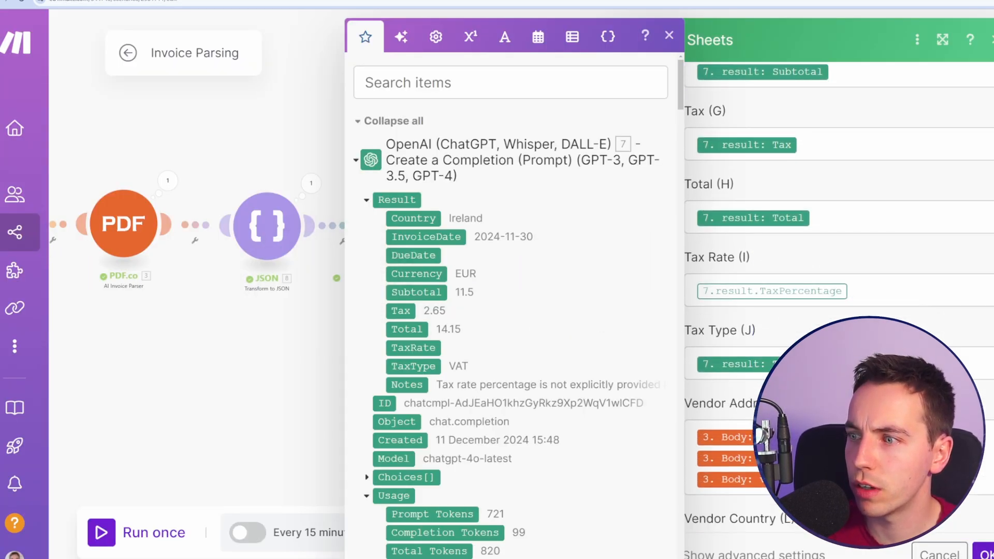
pyautogui.press('Escape')
# Review the Google Sheets column mappings against their PDF.co and OpenAI sources and confirm the module settings.
pyautogui.scroll(-5, 808, 290)
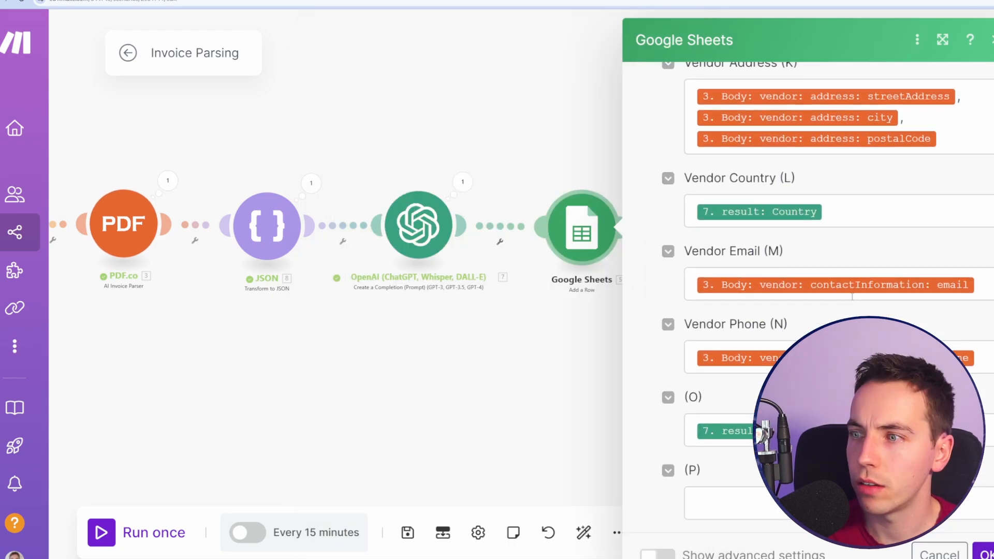
pyautogui.scroll(10, 808, 290)
pyautogui.scroll(4, 829, 298)
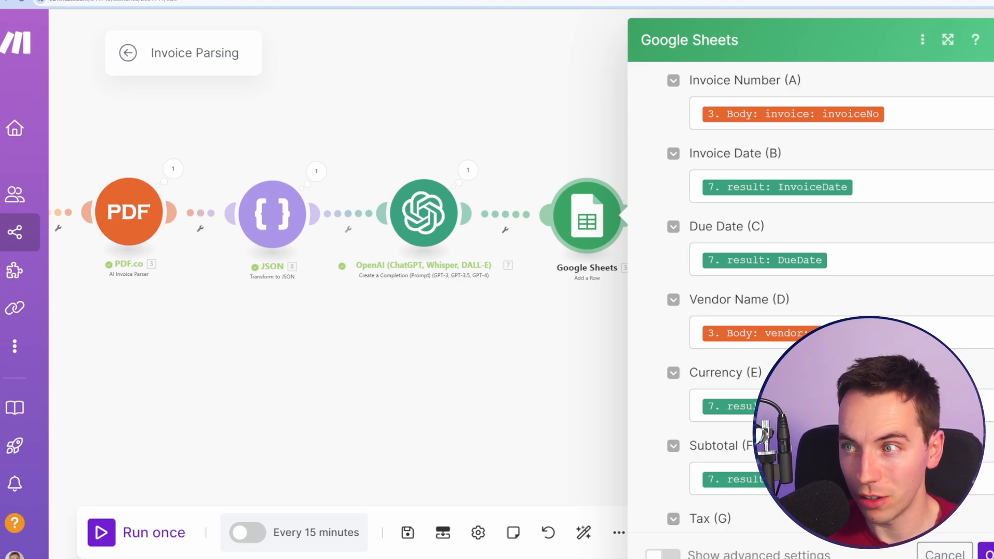
pyautogui.scroll(2, 763, 270)
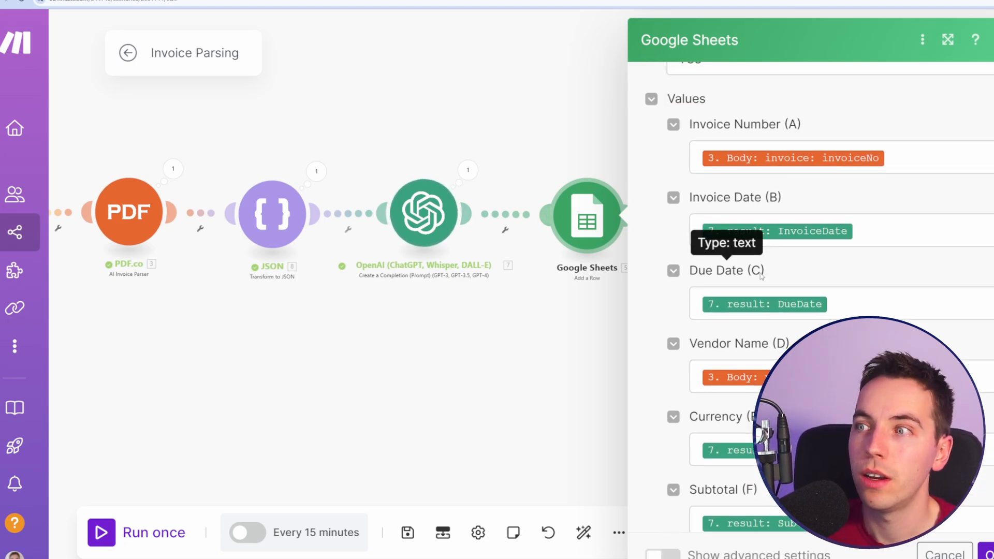
pyautogui.scroll(-2, 798, 261)
pyautogui.moveTo(798, 260)
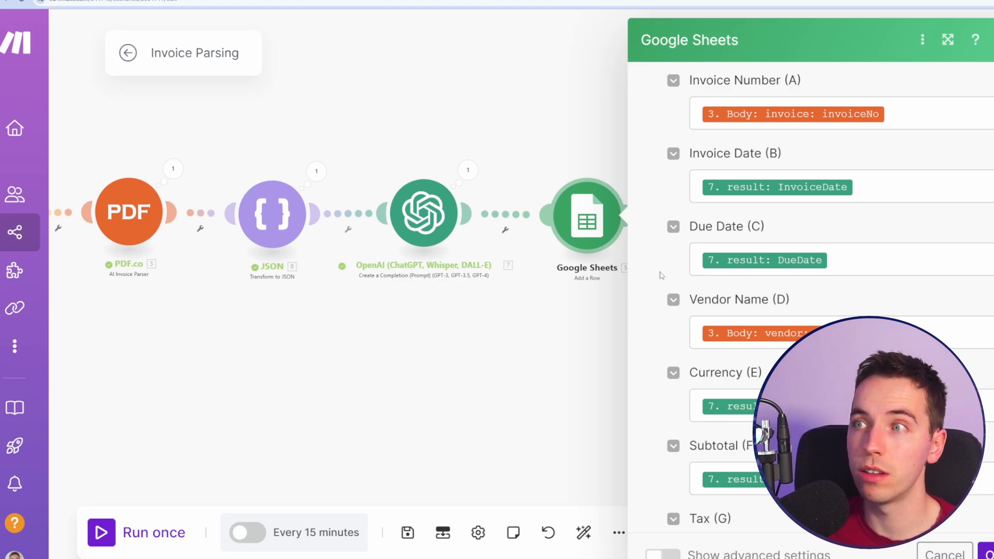
pyautogui.scroll(1, 839, 280)
pyautogui.scroll(-2, 847, 267)
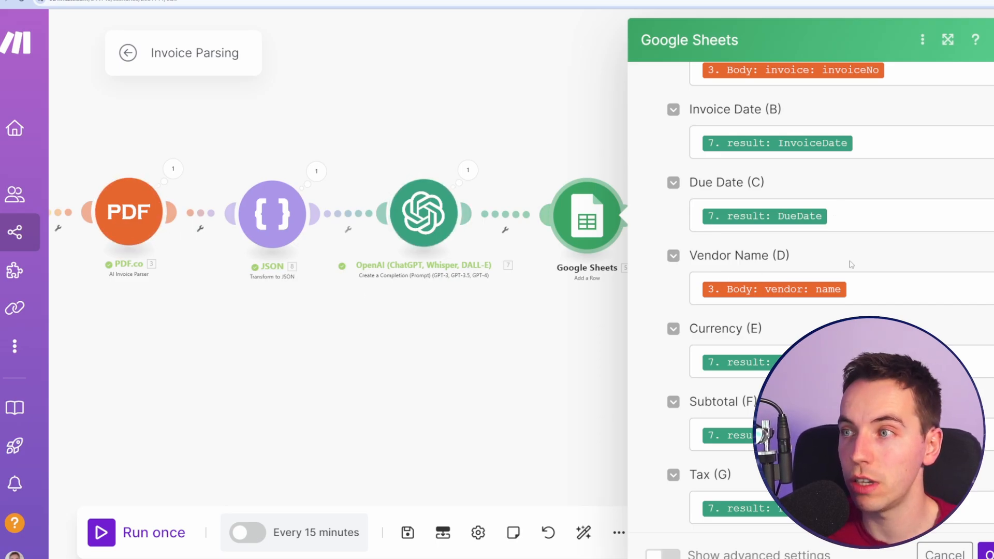
pyautogui.click(987, 553)
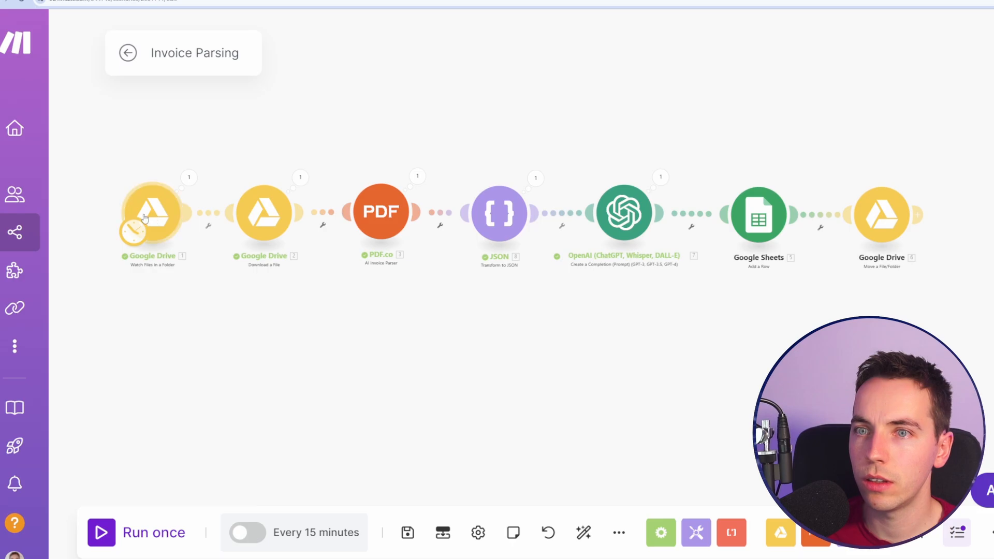
# Set where the Google Drive Watch Files in a Folder trigger starts and run the full scenario once.
pyautogui.rightClick(152, 212)
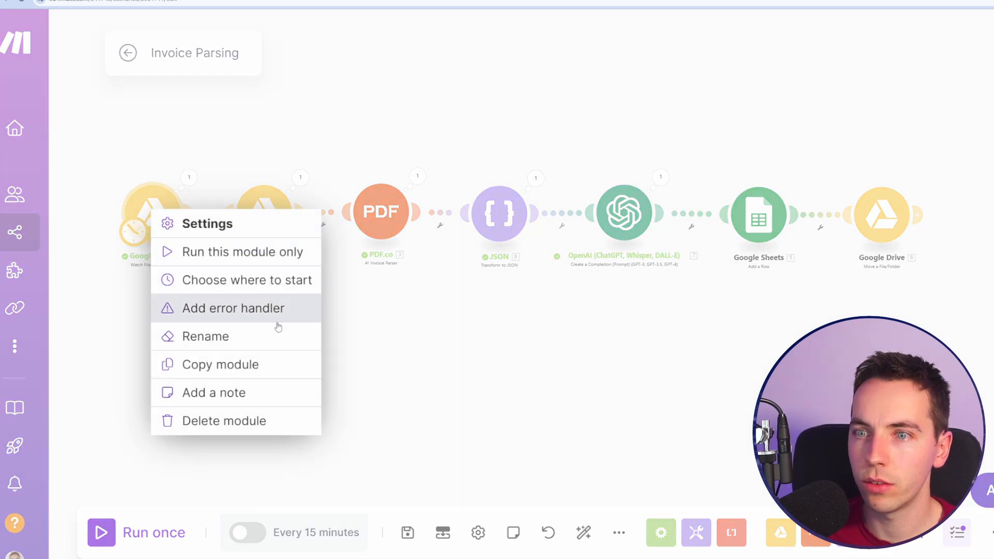
pyautogui.click(274, 280)
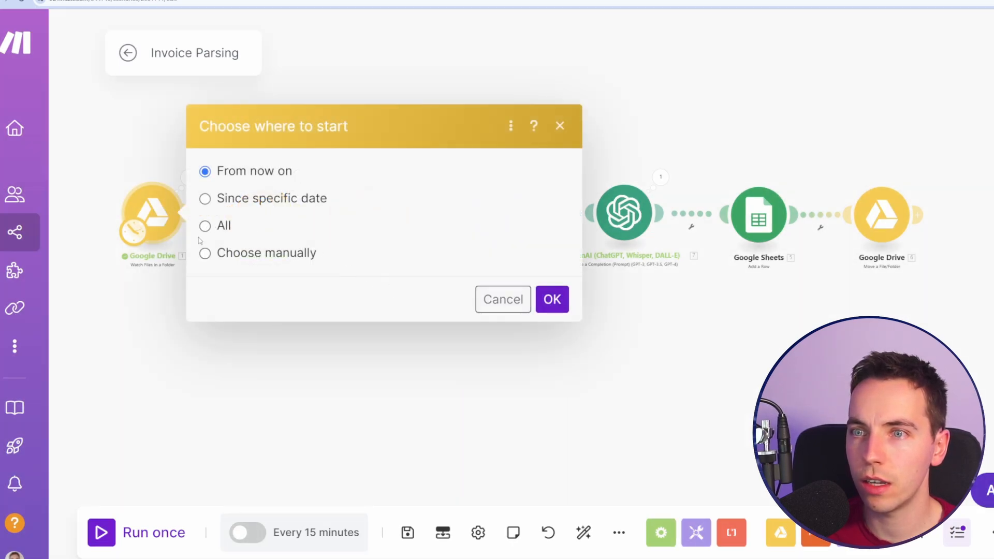
pyautogui.click(552, 300)
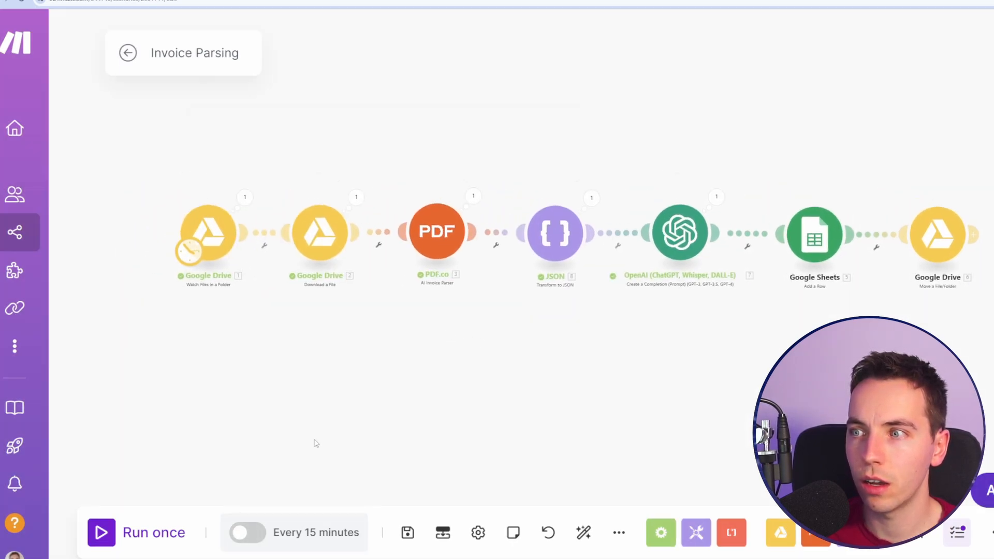
pyautogui.click(110, 535)
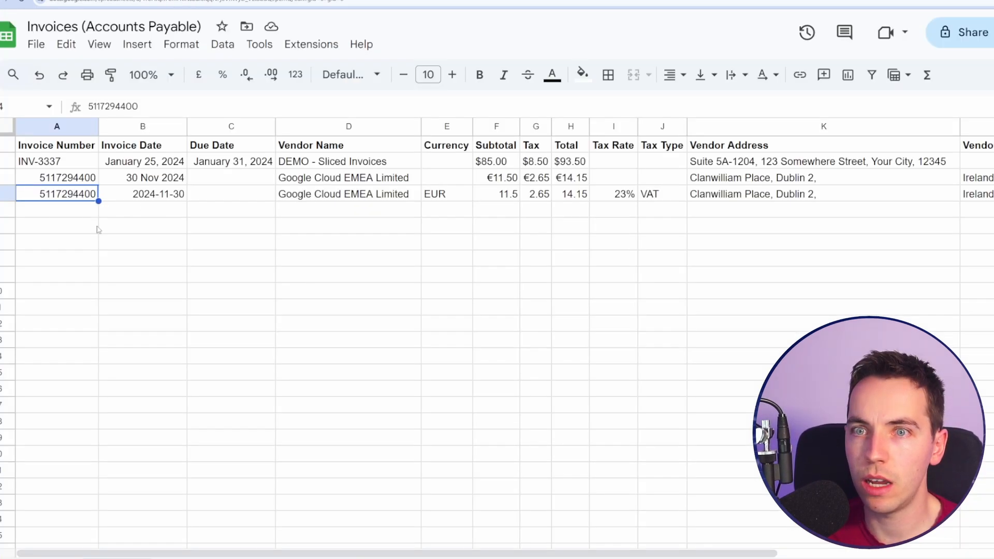
# Switch to the Invoices (Accounts Payable) spreadsheet and check the newest row's date, vendor, currency, amounts and tax fields.
pyautogui.click(156, 195)
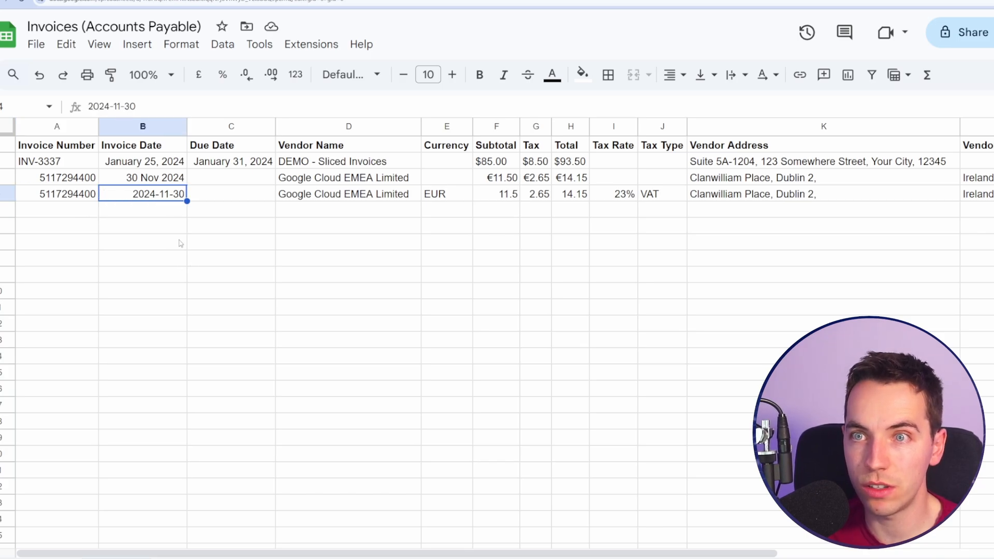
pyautogui.doubleClick(164, 195)
pyautogui.click(285, 224)
pyautogui.click(254, 196)
pyautogui.click(285, 196)
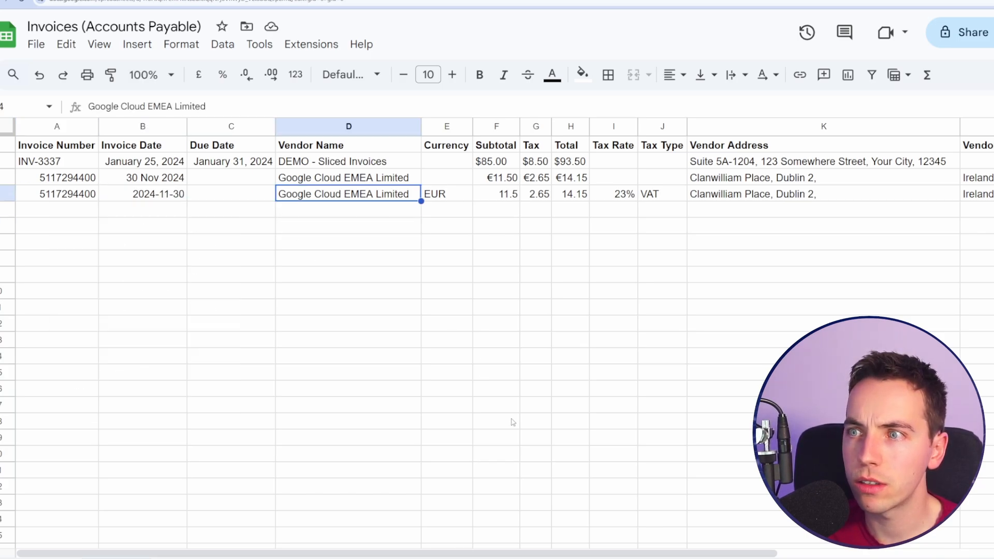
pyautogui.press('Right')
pyautogui.moveTo(545, 553); pyautogui.dragTo(822, 553)
pyautogui.press('Right')
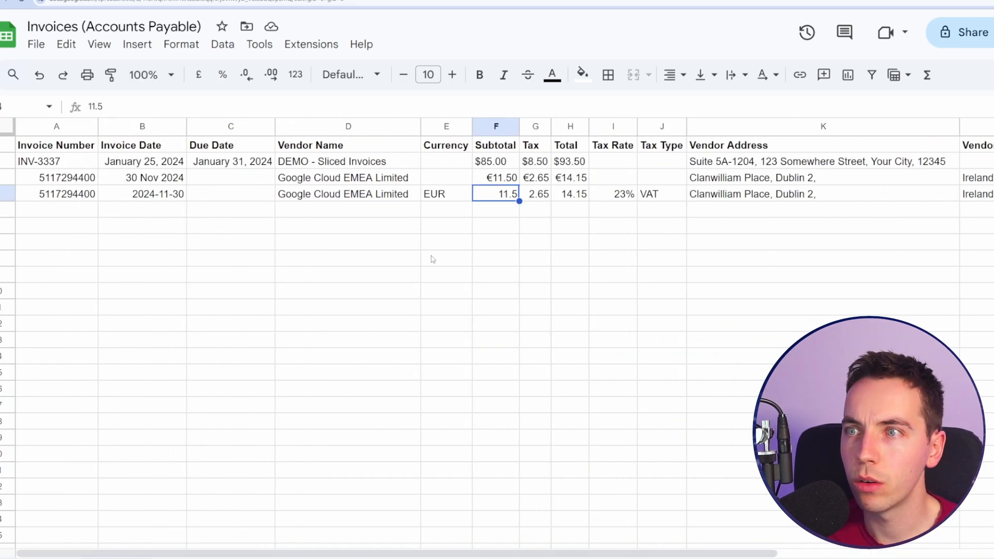
pyautogui.press('Right')
pyautogui.press('Right')
pyautogui.press('Right')
pyautogui.press('Right')
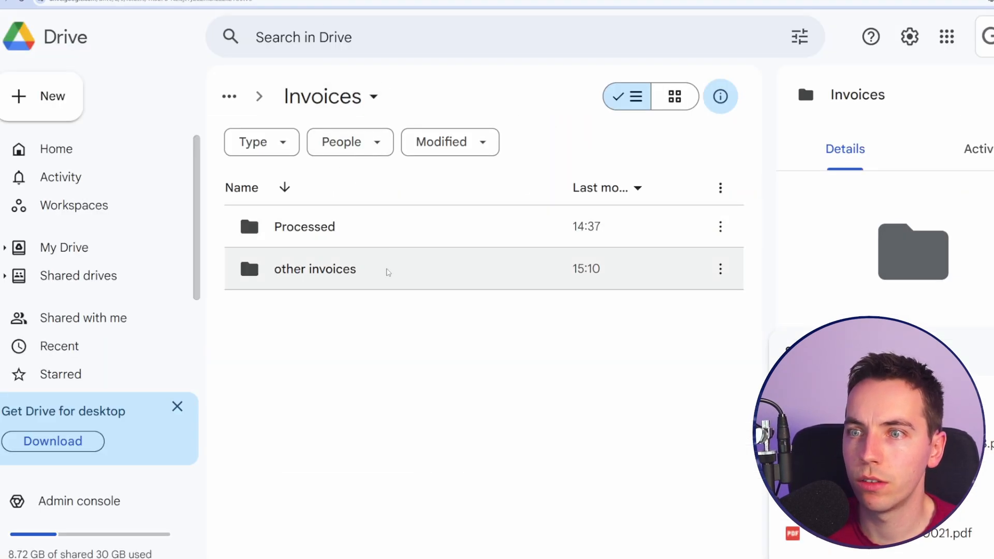
# Switch to Google Drive, open the other invoices folder, select all its invoice PDFs and move them out of the folder.
pyautogui.doubleClick(389, 270)
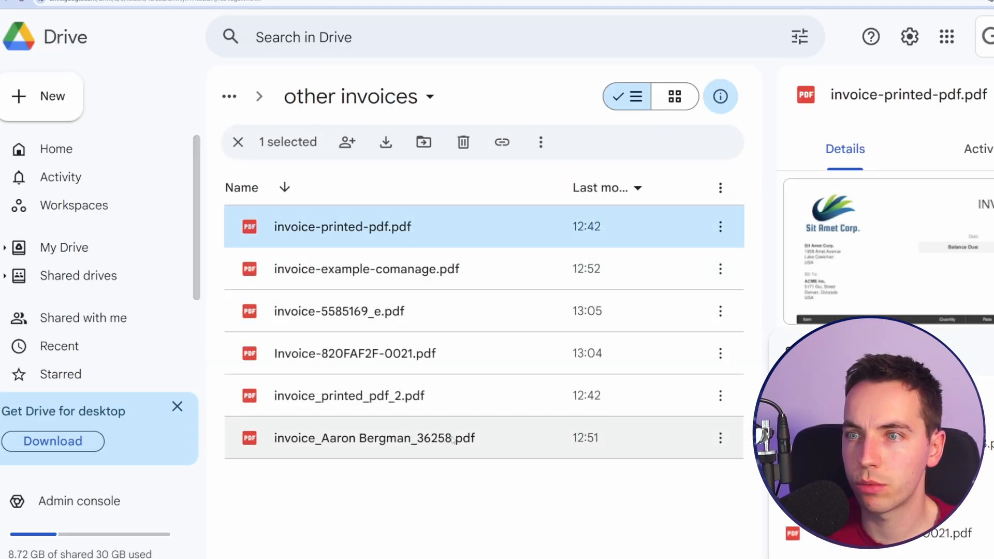
pyautogui.click(439, 243)
pyautogui.keyDown('shift'); pyautogui.click(415, 439); pyautogui.keyUp('shift')
pyautogui.moveTo(363, 228); pyautogui.dragTo(341, 240)
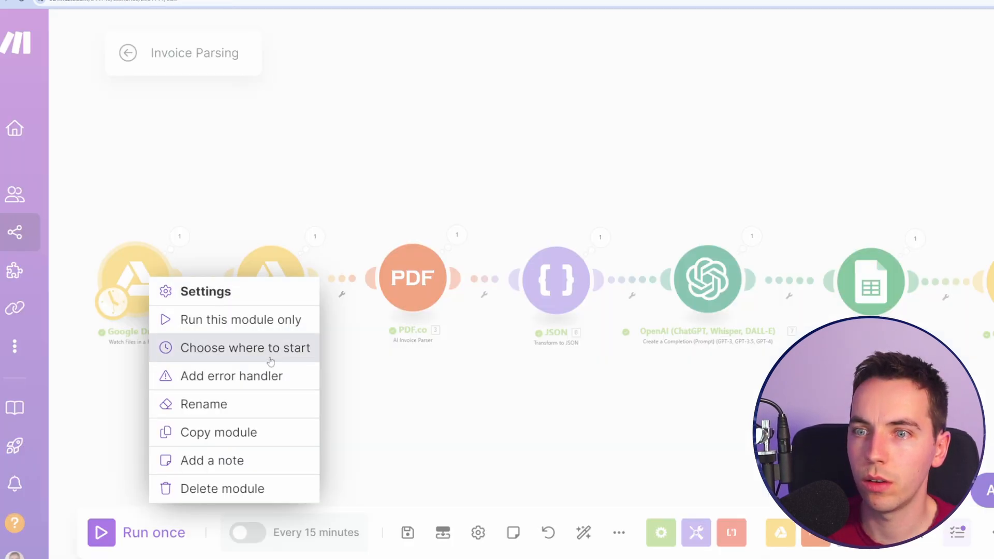
# Choose where the Google Drive Watch Files in a Folder trigger starts processing files.
pyautogui.click(267, 347)
pyautogui.click(542, 366)
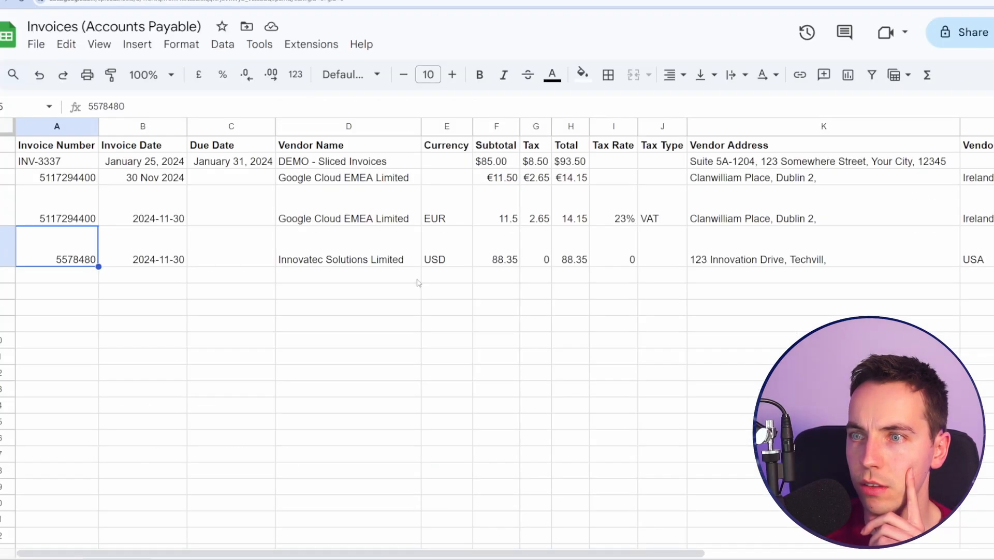
# Switch to the Invoices (Accounts Payable) spreadsheet and check the Innovatec Solutions Limited row's invoice number and date.
pyautogui.click(518, 261)
pyautogui.press('Left')
pyautogui.press('Left')
pyautogui.press('Left')
pyautogui.press('Left')
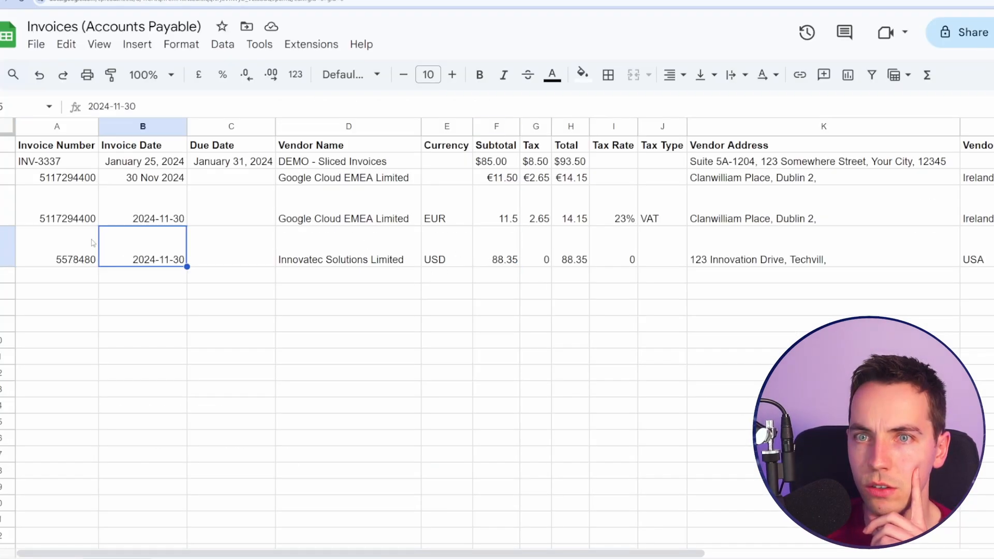
pyautogui.moveTo(622, 553)
pyautogui.mouseDown()
pyautogui.moveTo(972, 553)
pyautogui.moveTo(622, 553)
pyautogui.mouseUp()
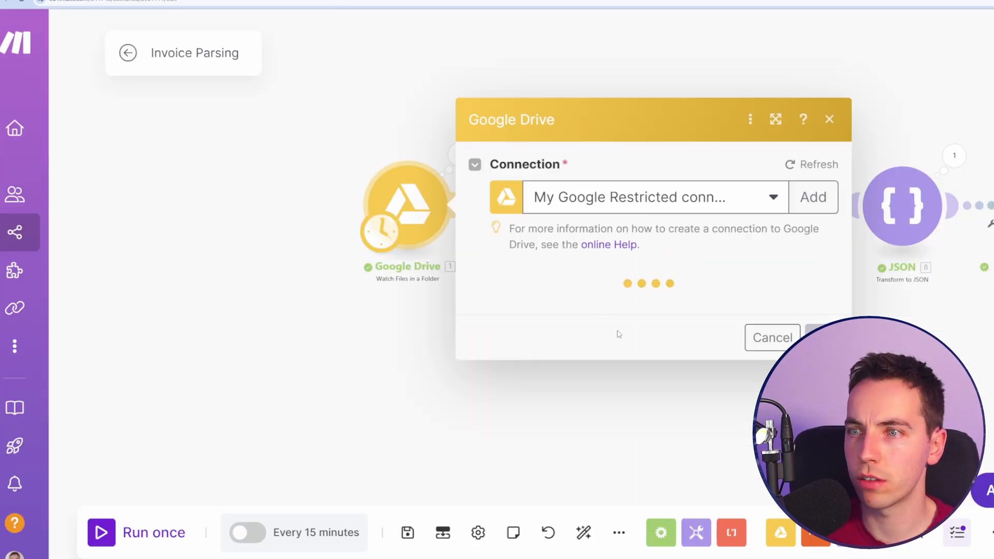
# Run the Invoice Parsing scenario once and switch to the spreadsheet to follow the incoming rows.
pyautogui.doubleClick(496, 464)
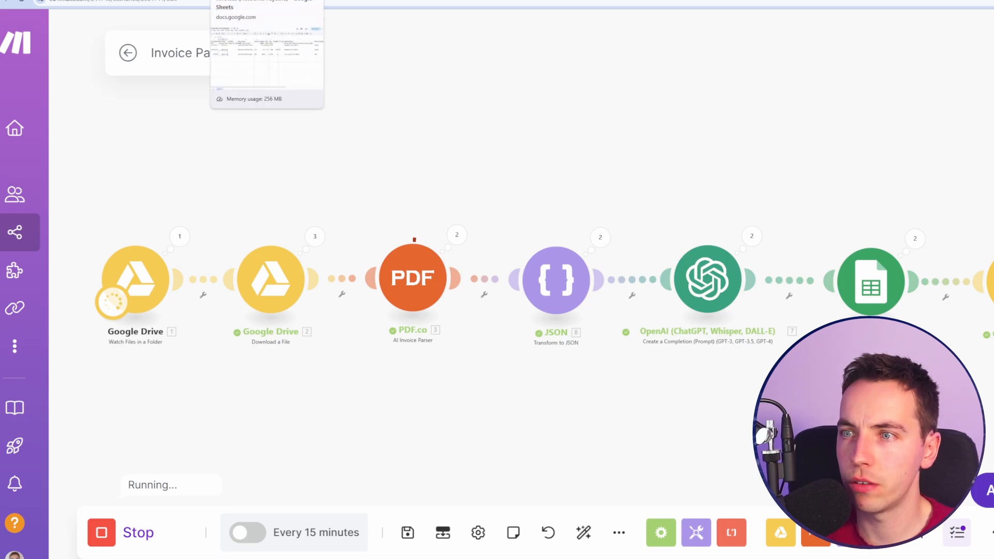
pyautogui.click(267, 1)
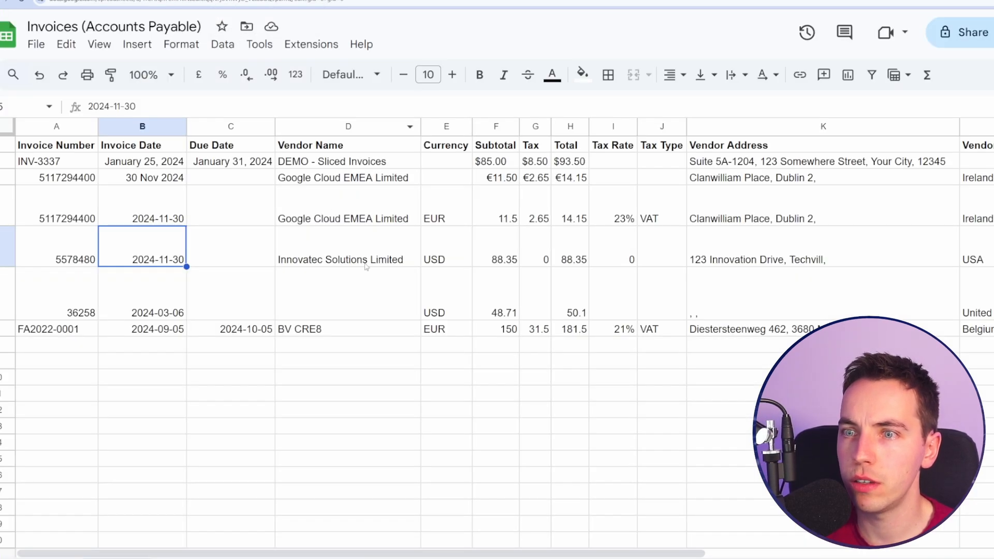
# Open invoice-example-comanage.pdf from the Processed folder and compare it with the BV CRE8 row's fields and total.
pyautogui.click(399, 237)
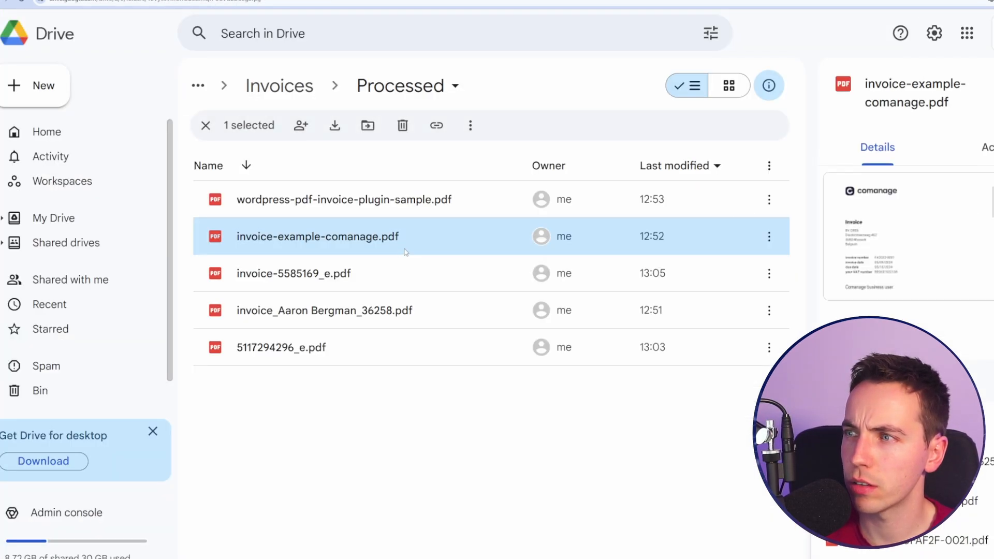
pyautogui.doubleClick(398, 238)
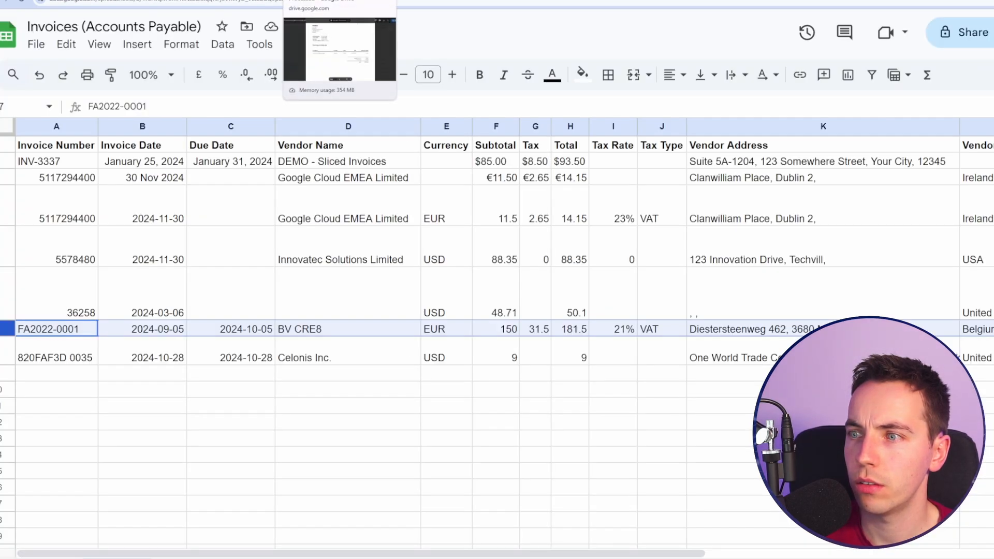
pyautogui.click(340, 2)
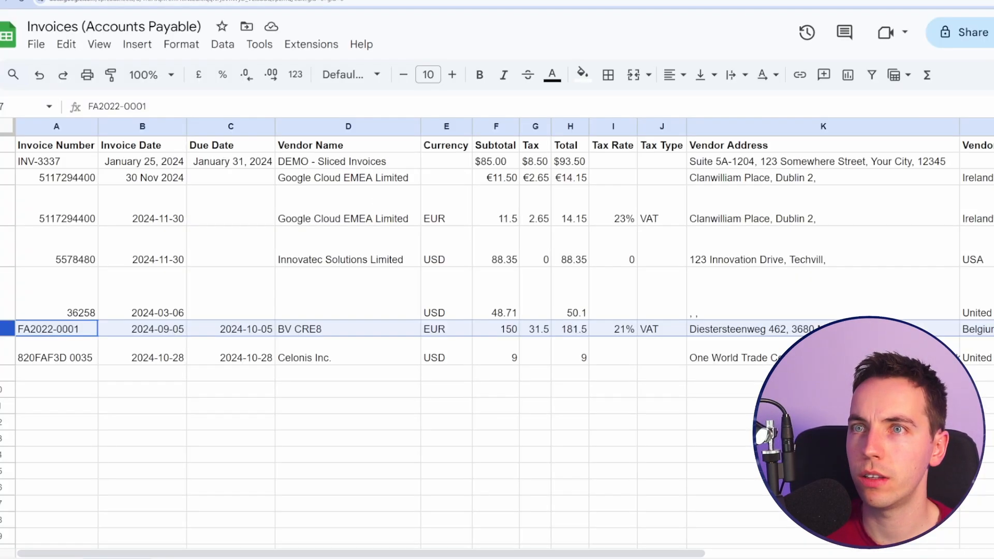
pyautogui.doubleClick(880, 274)
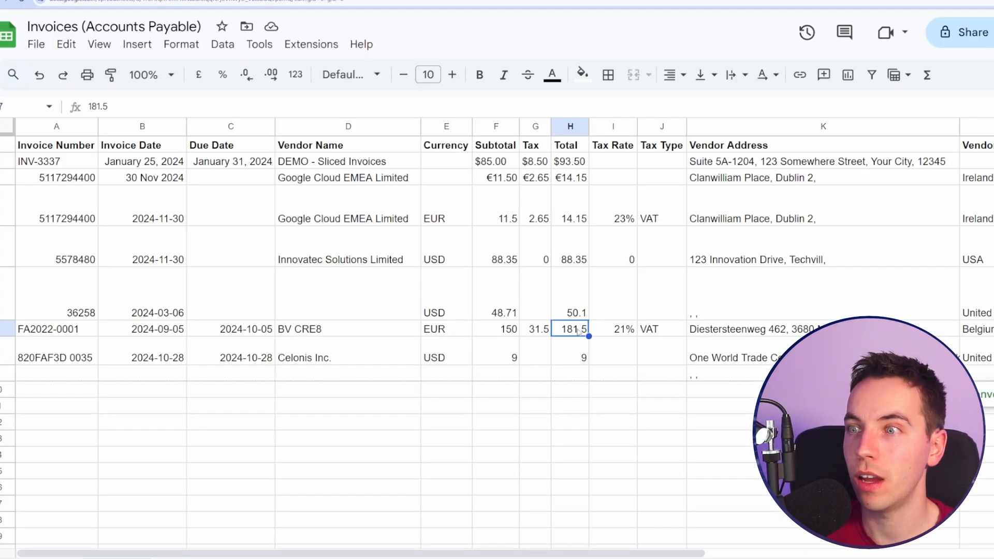
pyautogui.hotkey('ctrl', '+')
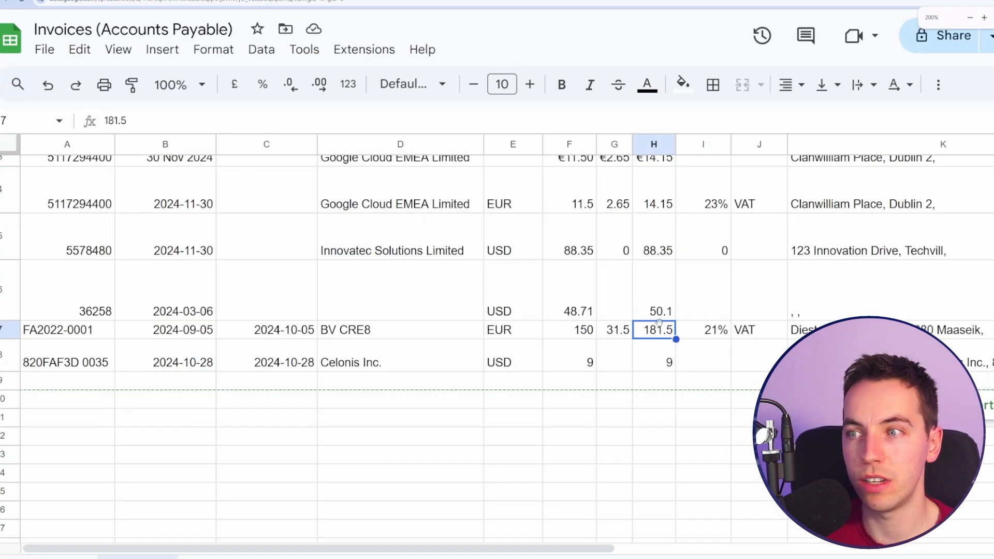
pyautogui.scroll(2, 658, 322)
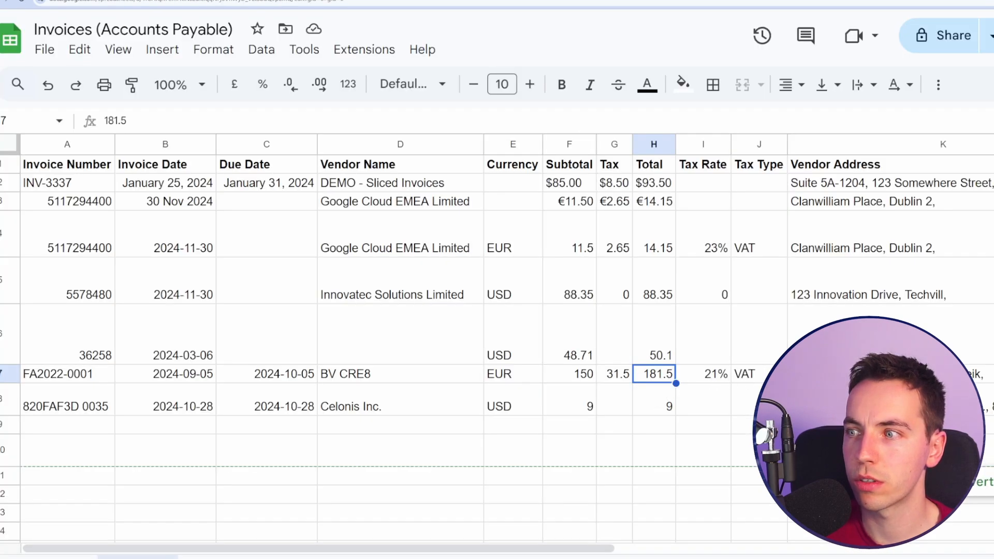
# Open Invoice-820FAF2F-0021.pdf and compare it with the Celonis Inc. row's amounts, vendor address, country, email and note.
pyautogui.click(466, 406)
pyautogui.click(880, 407)
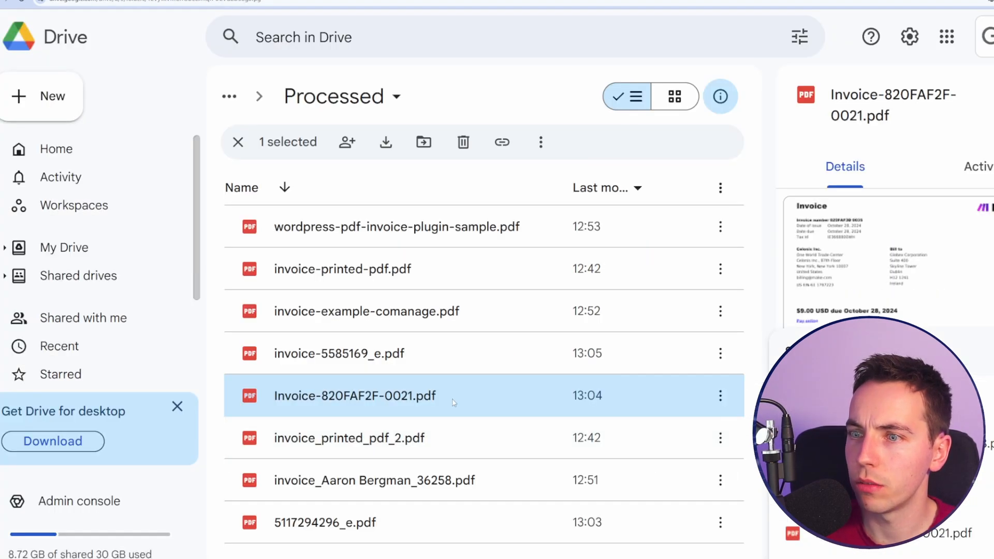
pyautogui.press('Return')
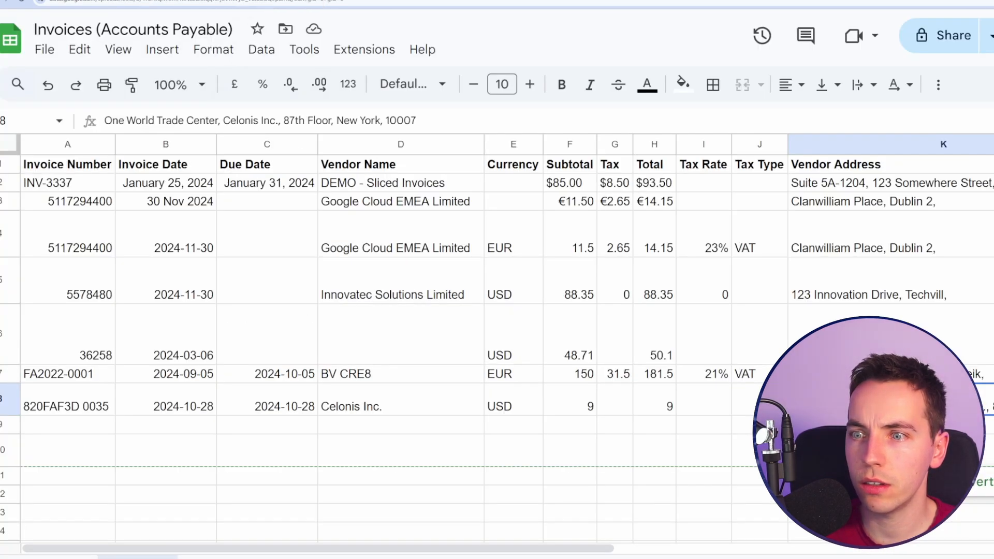
pyautogui.hscroll(2, 507, 316)
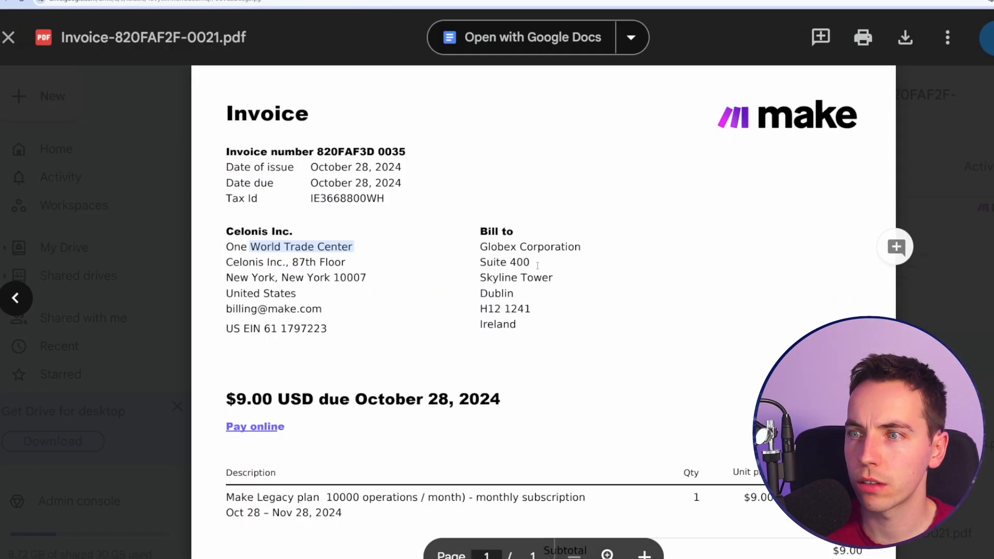
pyautogui.scroll(-2, 543, 285)
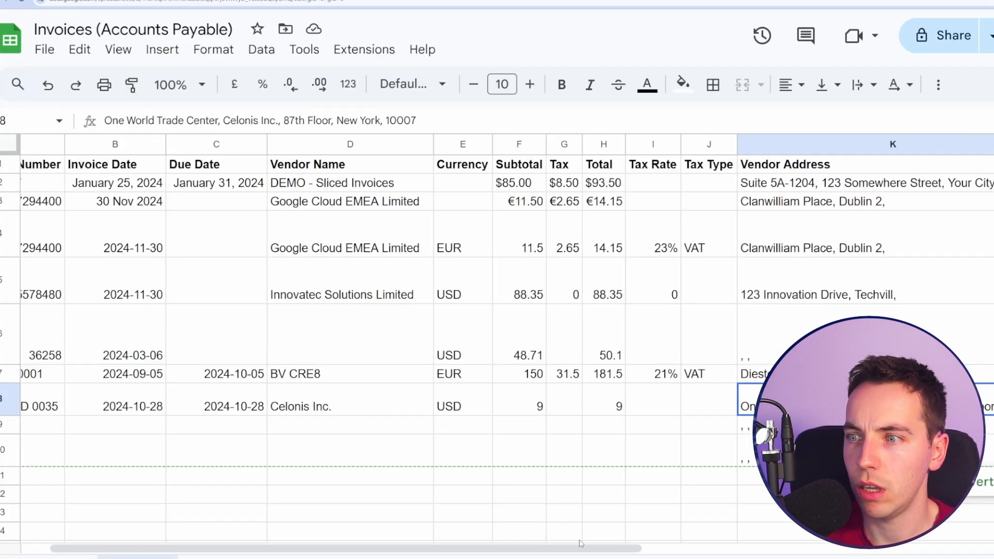
pyautogui.hscroll(3, 507, 337)
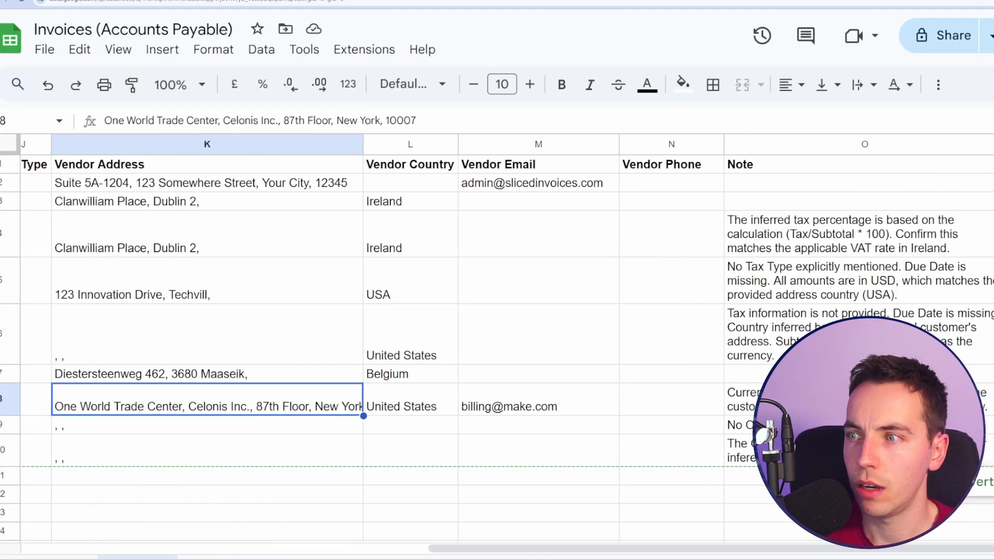
pyautogui.click(860, 399)
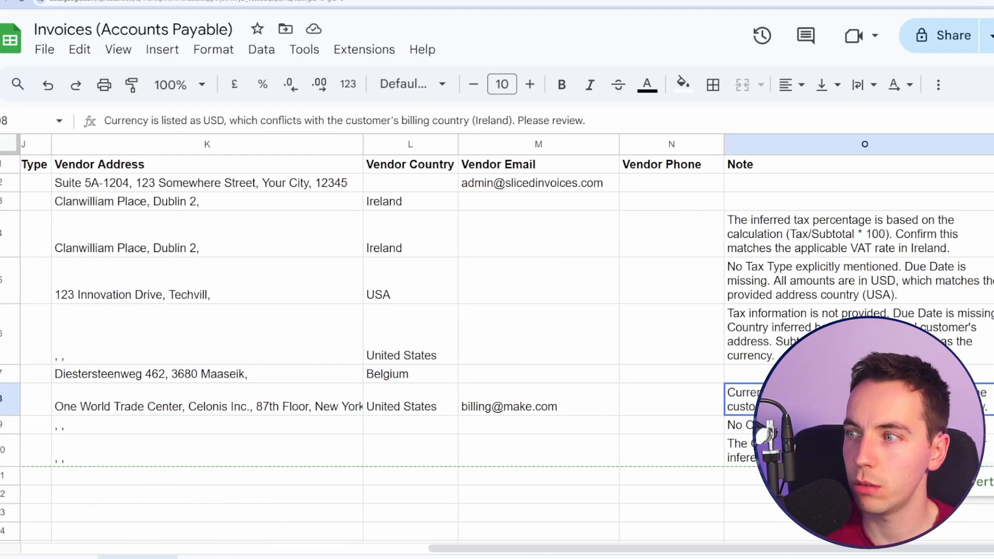
# Recheck the currency and note columns, and review the OpenAI completion module's settings in Make.
pyautogui.moveTo(857, 553); pyautogui.dragTo(450, 553)
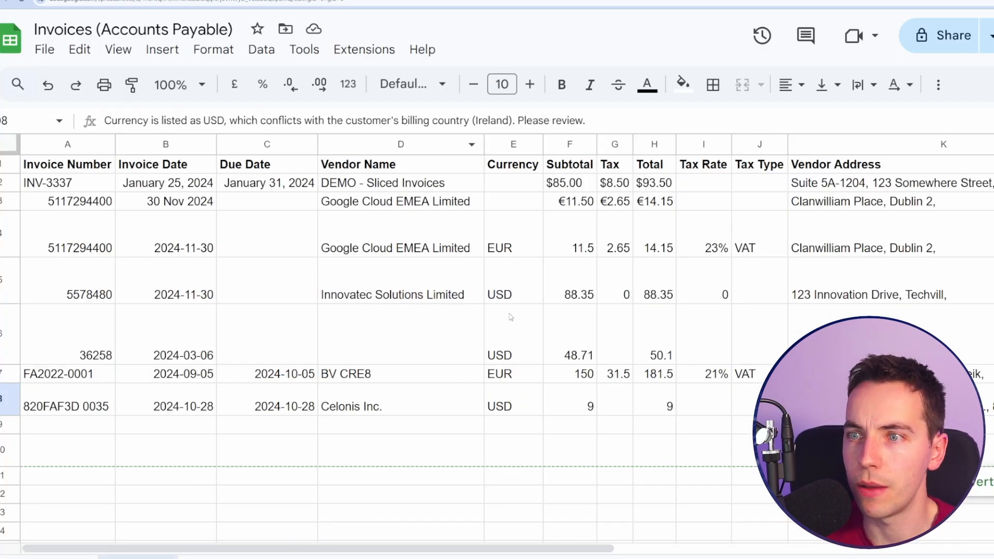
pyautogui.hscroll(10, 812, 309)
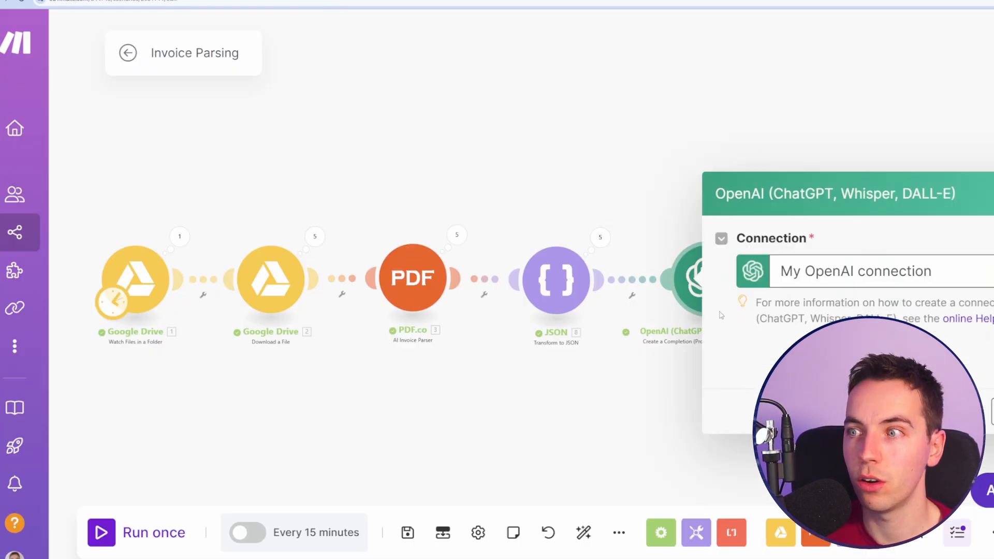
pyautogui.scroll(-10, 604, 218)
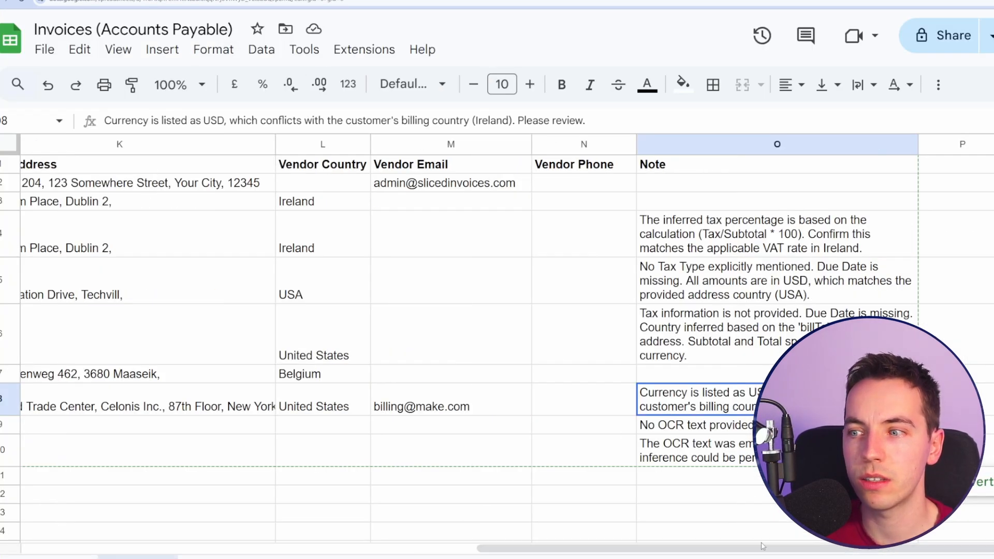
# Review all columns of the logged invoices in the spreadsheet and examine the mostly empty rows 9 and 10.
pyautogui.moveTo(762, 547); pyautogui.dragTo(235, 556)
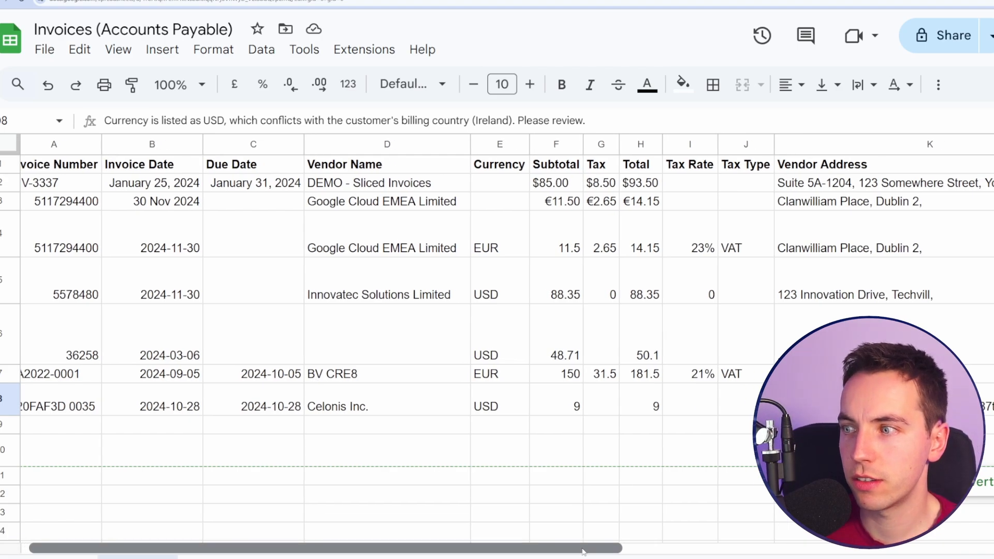
pyautogui.hscroll(10, 552, 555)
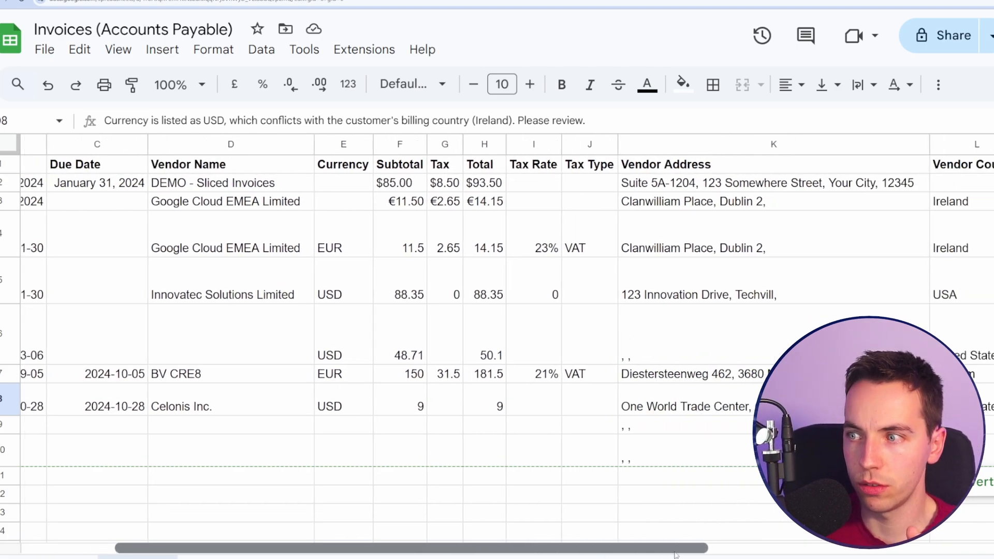
pyautogui.hscroll(-6, 614, 554)
pyautogui.hscroll(-4, 613, 555)
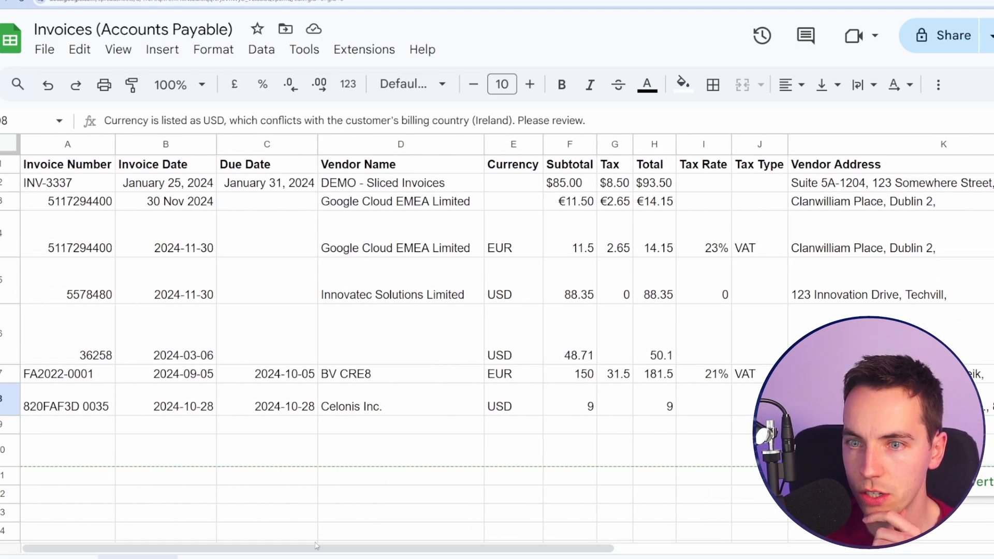
pyautogui.moveTo(72, 425); pyautogui.dragTo(305, 455)
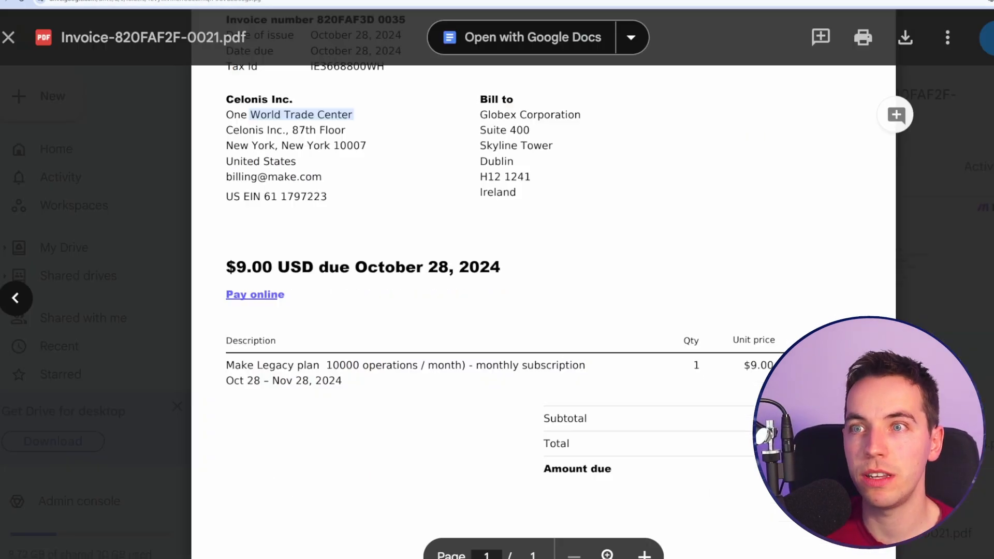
# Preview invoice_printed_pdf_2.pdf and invoice-5585169_e.pdf from the Processed folder, checking for selectable text.
pyautogui.press('Right')
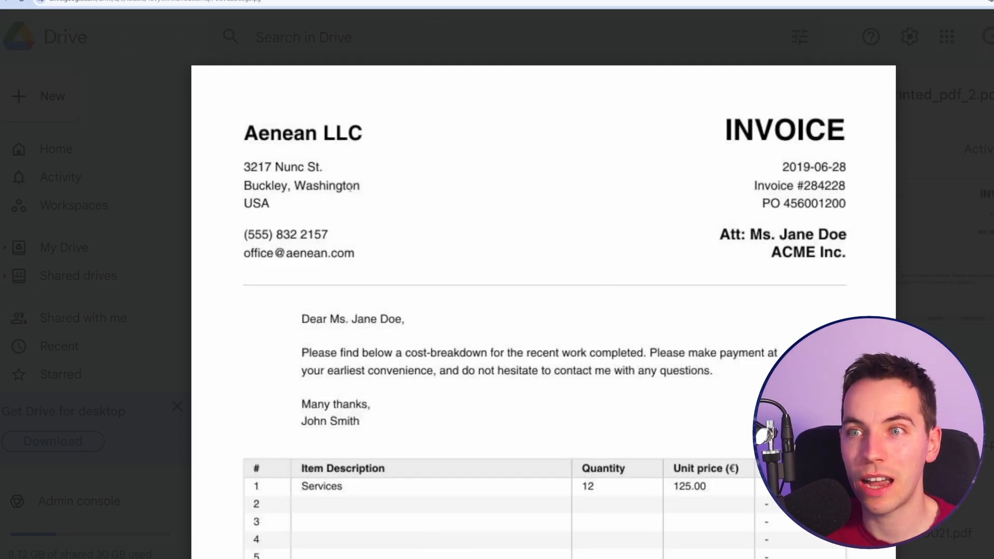
pyautogui.press('Escape')
pyautogui.click(441, 359)
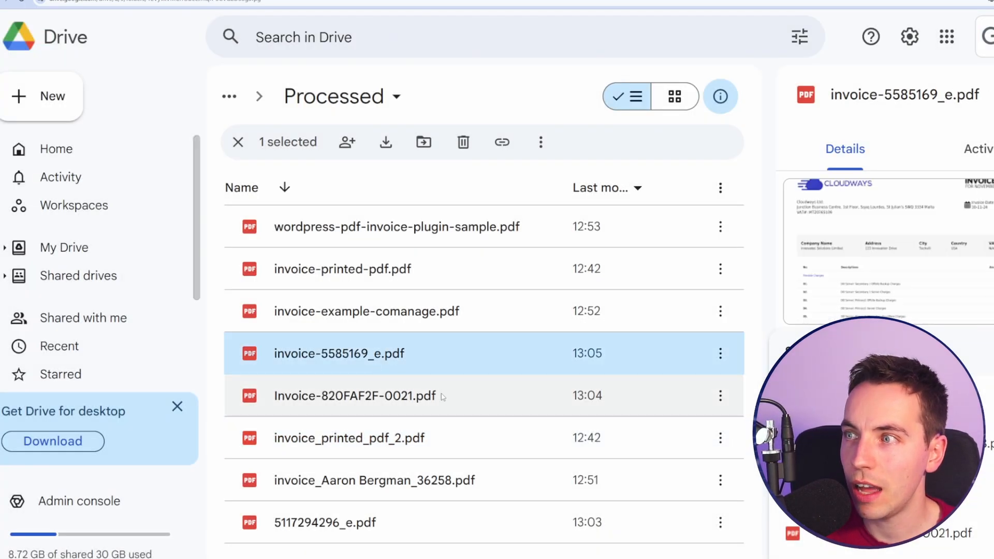
pyautogui.doubleClick(434, 365)
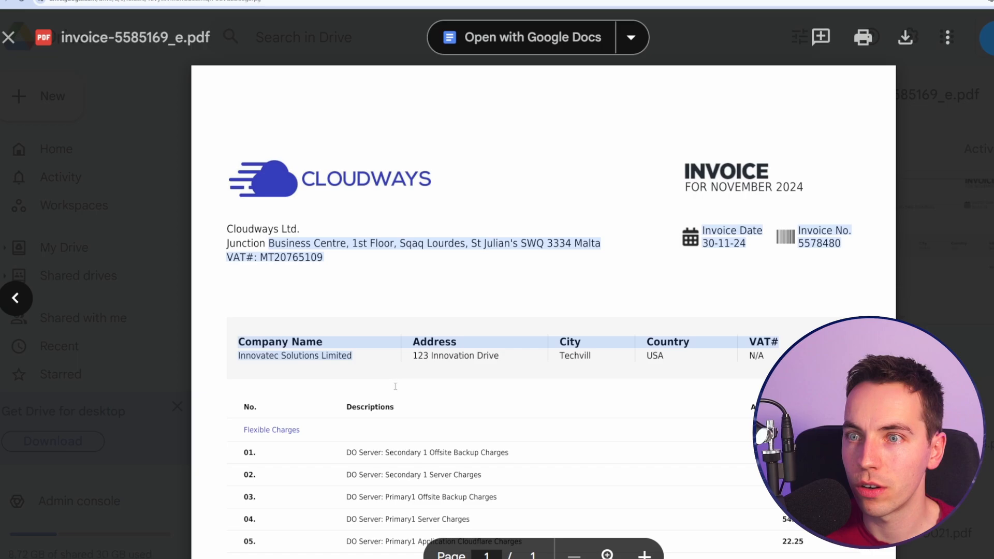
pyautogui.press('Escape')
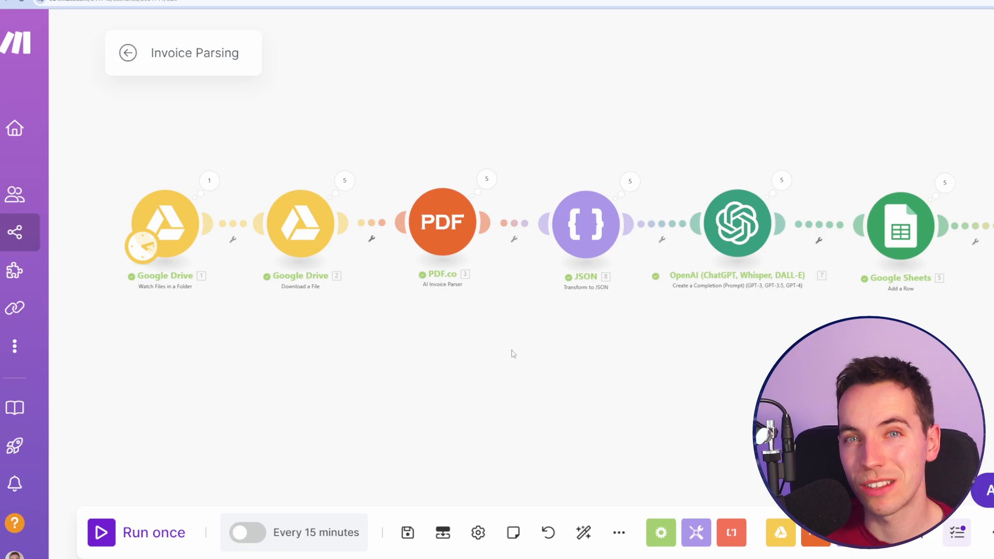
# Switch to Make and inspect the input and output of Operation 5 in the PDF.co AI Invoice Parser run.
pyautogui.hscroll(3, 569, 361)
pyautogui.click(272, 155)
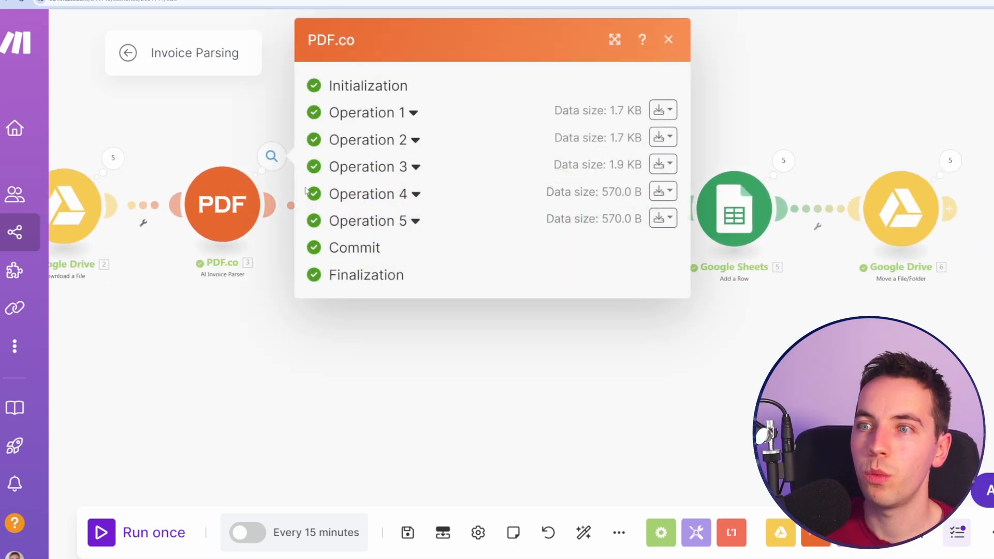
pyautogui.click(416, 221)
pyautogui.scroll(-2, 440, 257)
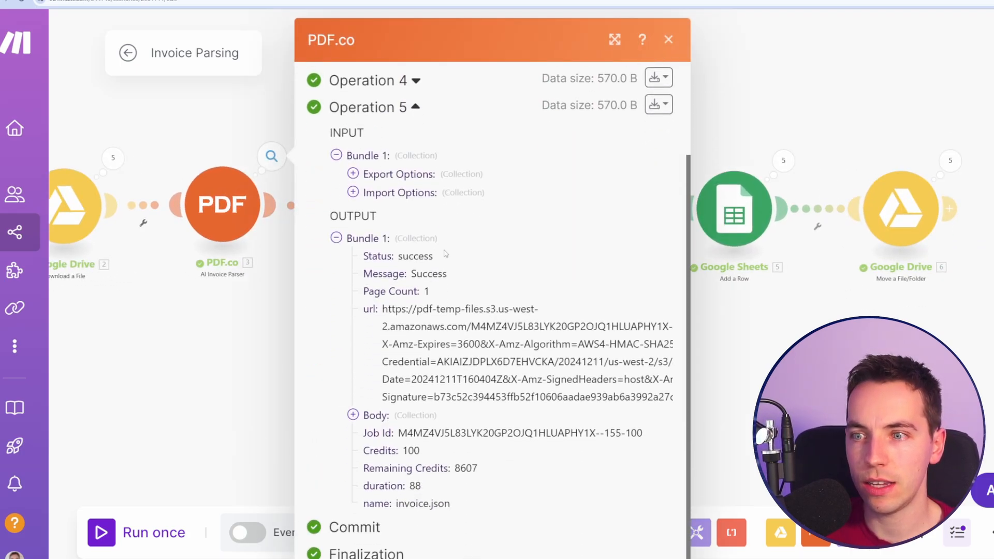
# Check the Body output of the AI Invoice Parser's operation 5, and insert a router between PDF.co and JSON.
pyautogui.click(382, 414)
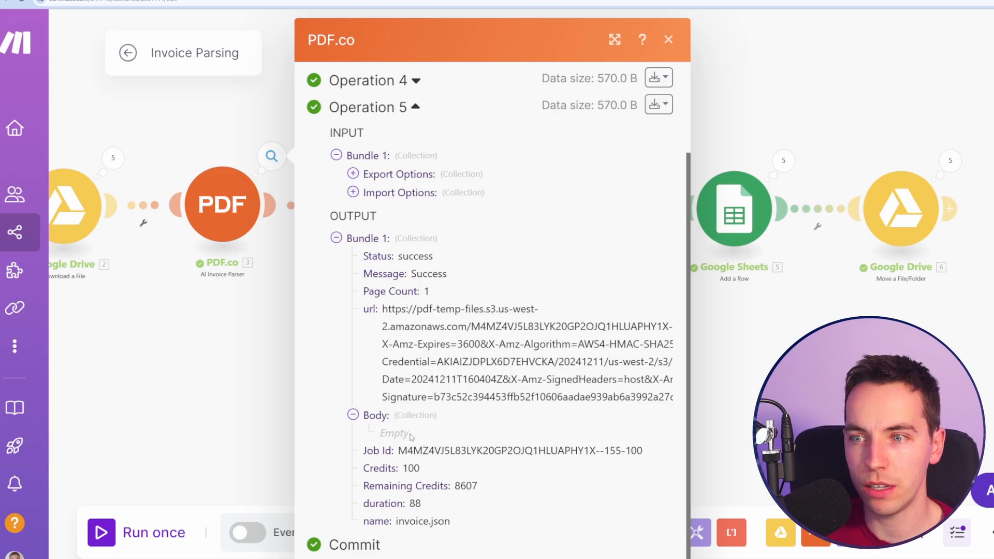
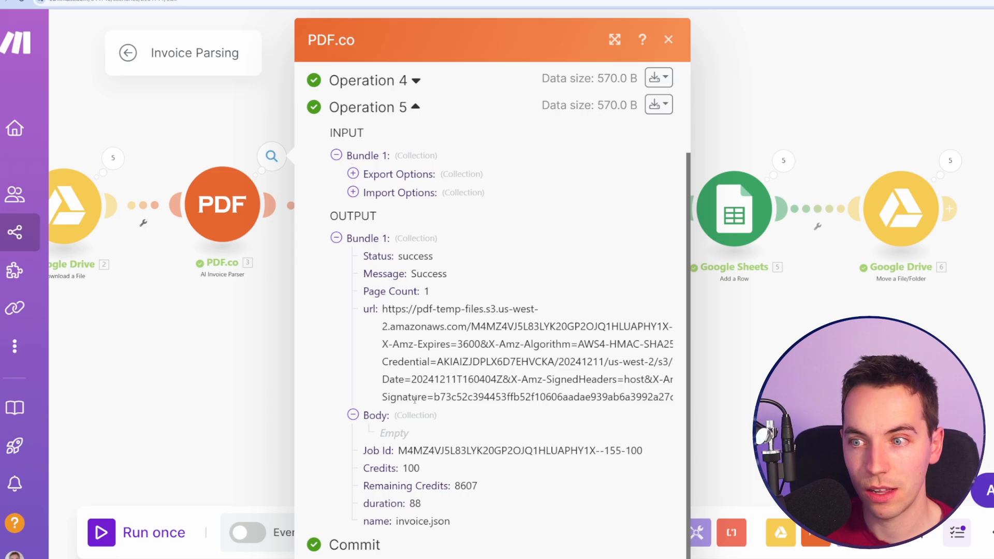
pyautogui.press('Escape')
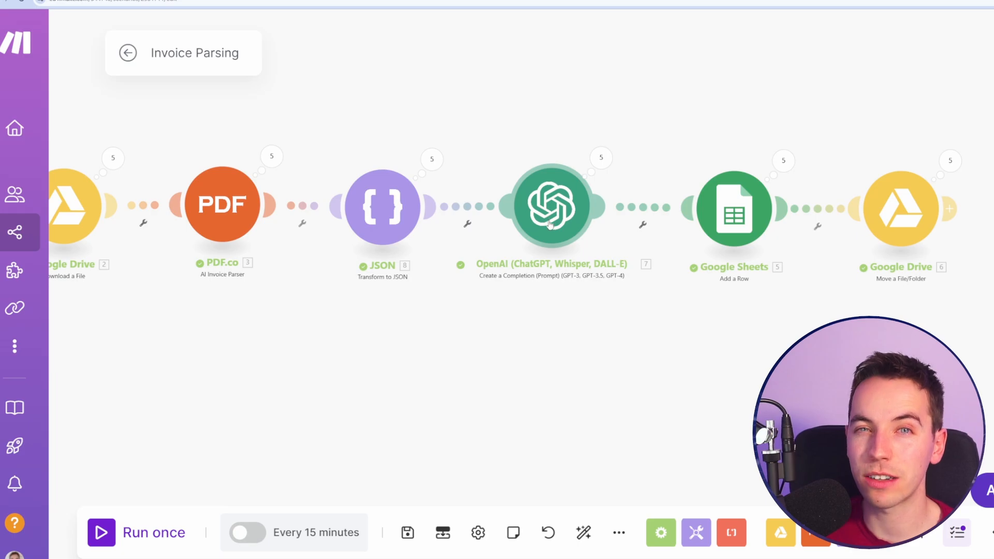
pyautogui.moveTo(357, 126); pyautogui.dragTo(962, 342)
pyautogui.moveTo(392, 210); pyautogui.dragTo(604, 209)
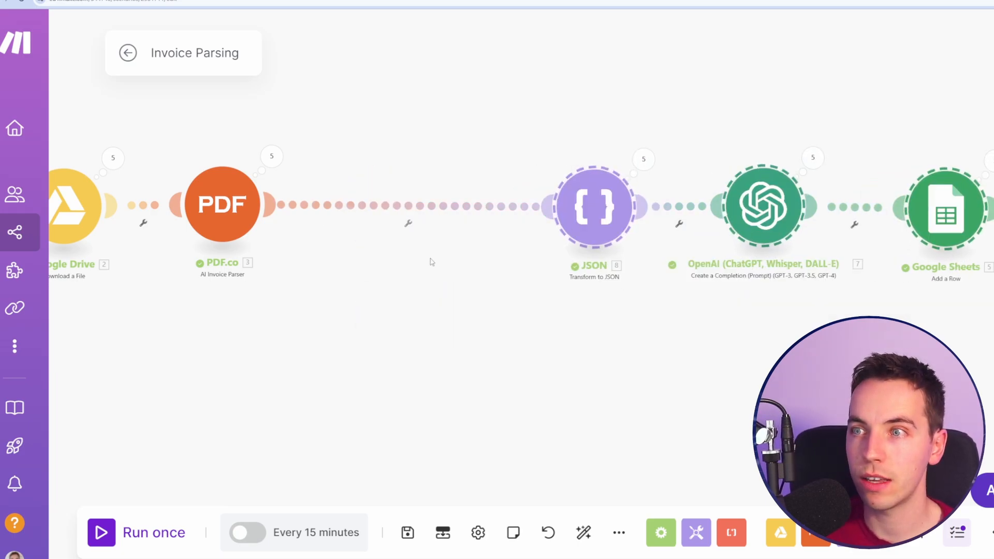
pyautogui.click(430, 262)
pyautogui.click(438, 195)
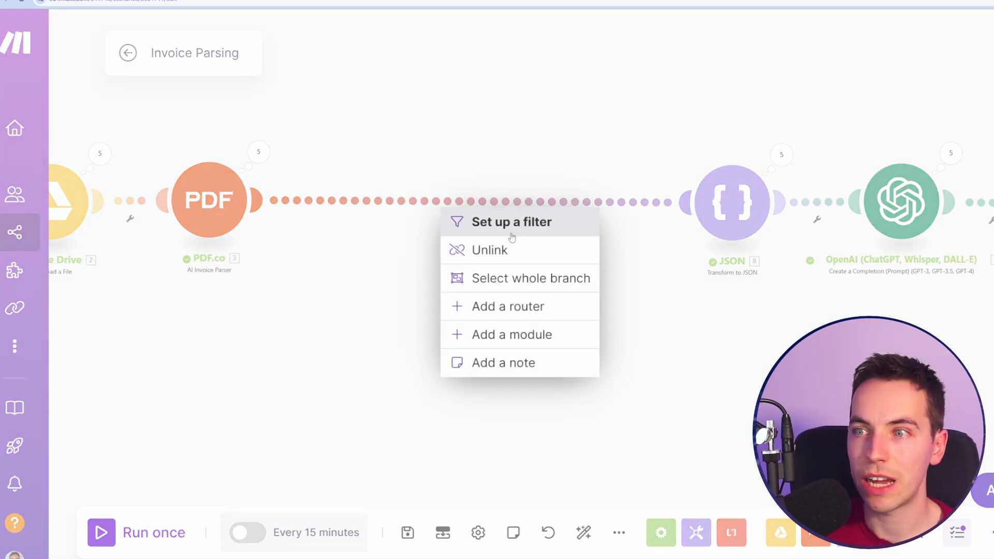
pyautogui.click(534, 306)
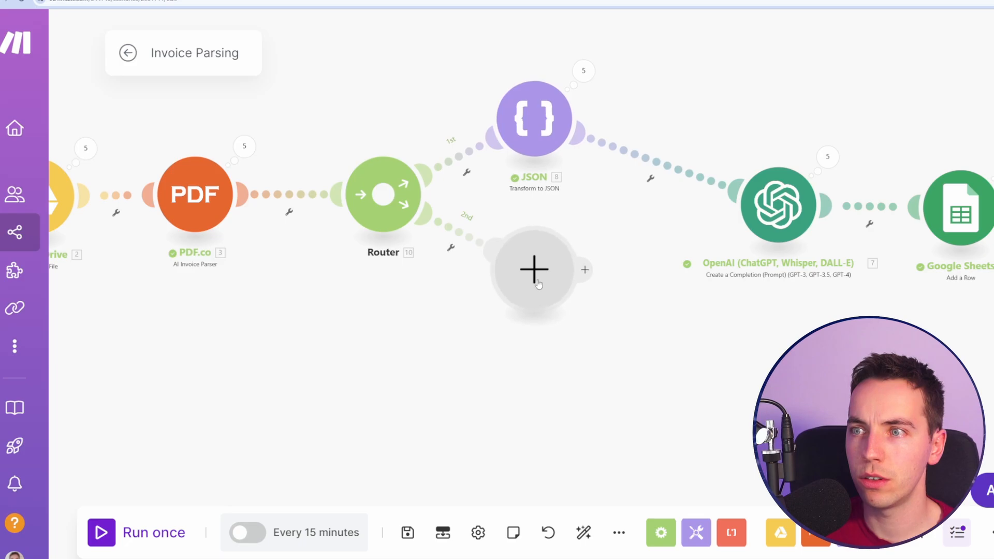
# Move the router's empty second branch downward, and filter the JSON route as "If response" on the parser's Body with the operator Exists.
pyautogui.moveTo(538, 284); pyautogui.dragTo(511, 438)
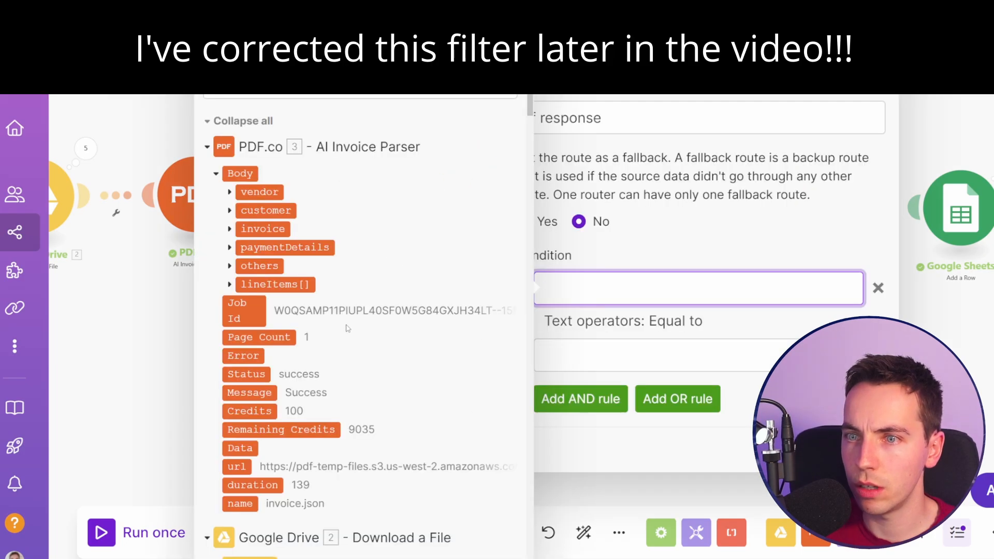
pyautogui.scroll(-2, 354, 320)
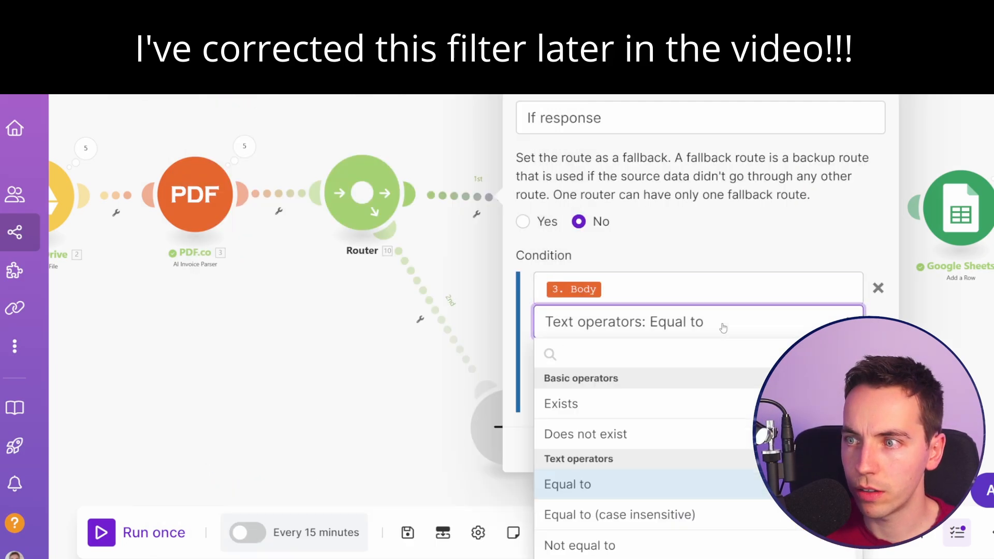
pyautogui.click(557, 404)
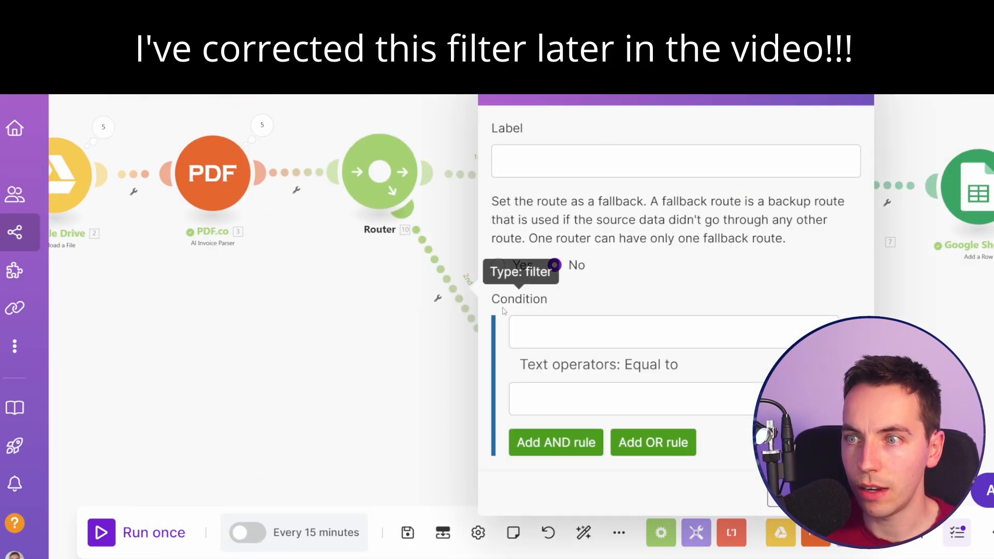
# Label the router's second route "No response" and set it as the fallback route.
pyautogui.click(571, 161)
pyautogui.write('No response')
pyautogui.click(498, 264)
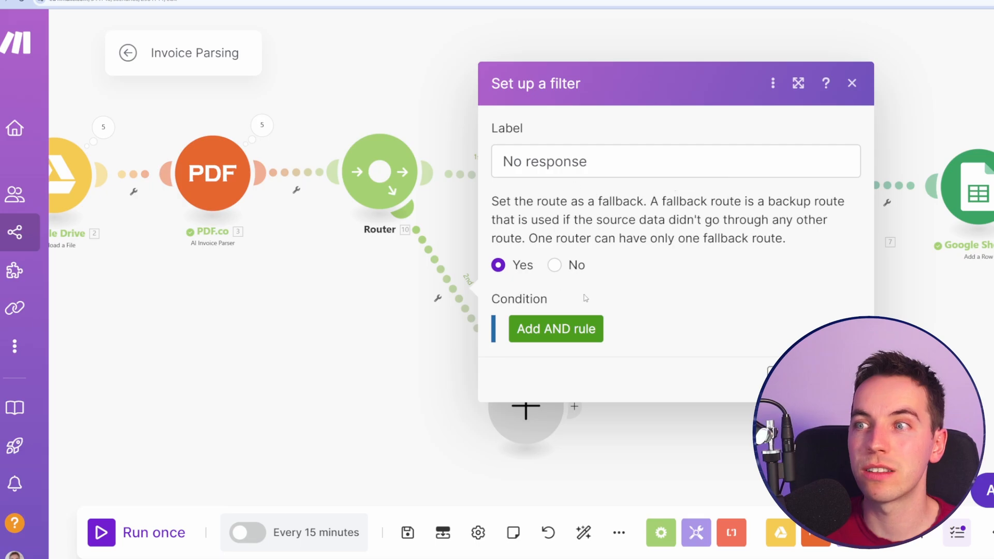
pyautogui.press('Return')
# Add an OpenAI Create a Completion module to the fallback route and review the image file inputs of its message.
pyautogui.moveTo(543, 233); pyautogui.dragTo(494, 295)
pyautogui.scroll(2, 481, 249)
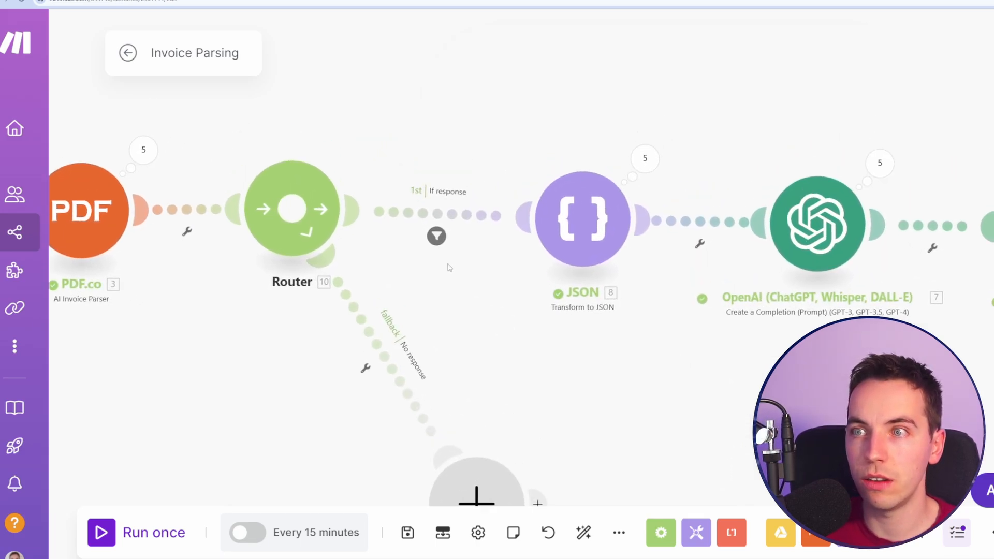
pyautogui.scroll(-2, 468, 208)
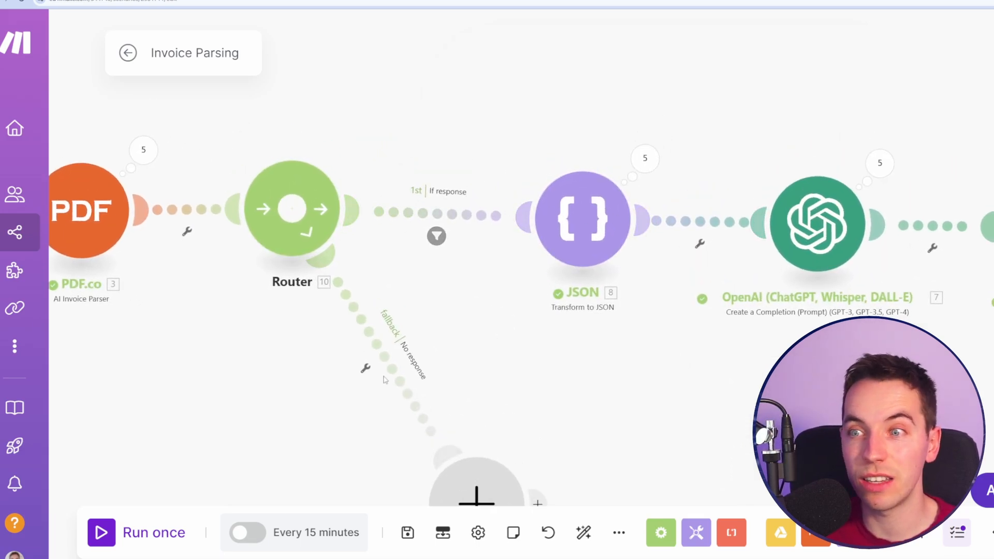
pyautogui.moveTo(362, 404); pyautogui.dragTo(329, 85)
pyautogui.scroll(-1, 560, 277)
pyautogui.moveTo(559, 277); pyautogui.dragTo(583, 273)
pyautogui.scroll(-1, 583, 273)
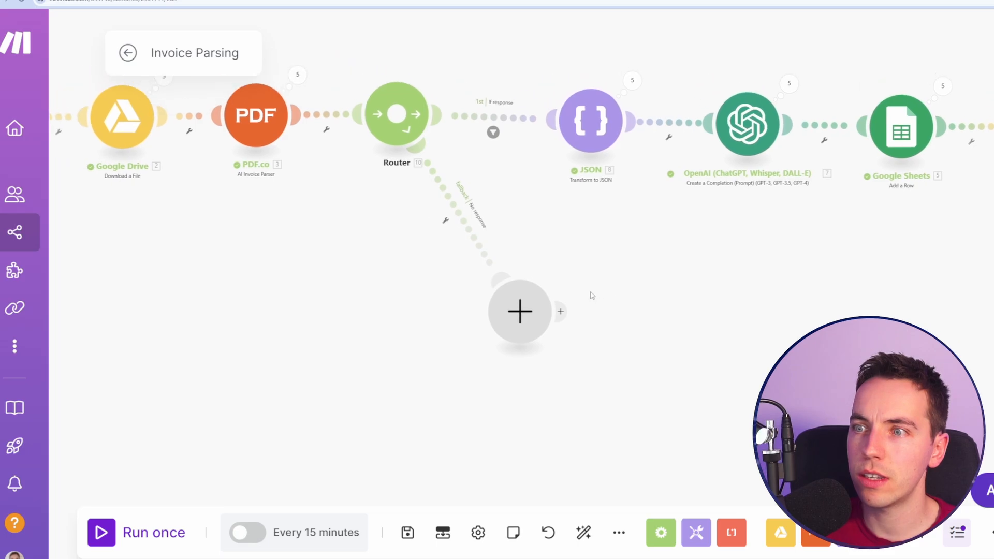
pyautogui.click(520, 310)
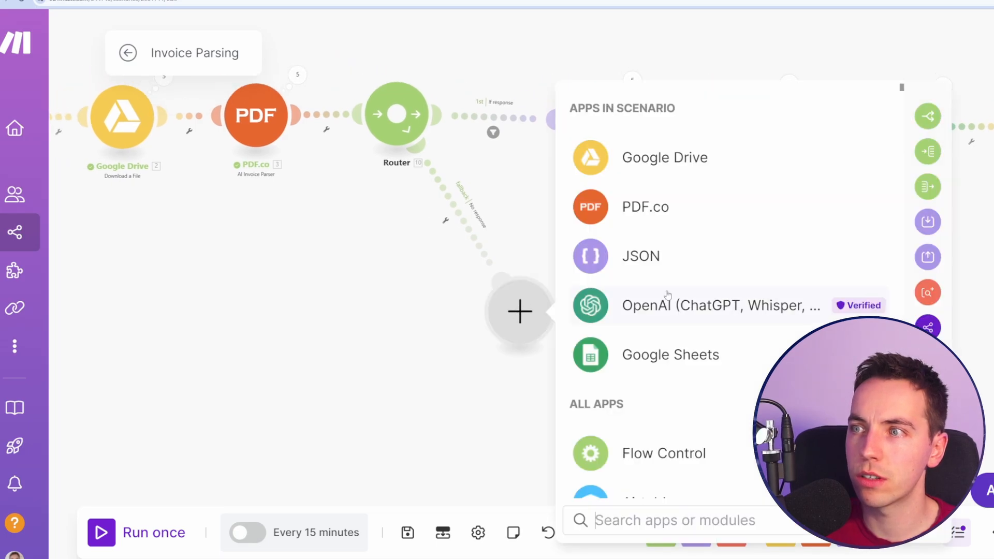
pyautogui.click(660, 318)
pyautogui.click(596, 334)
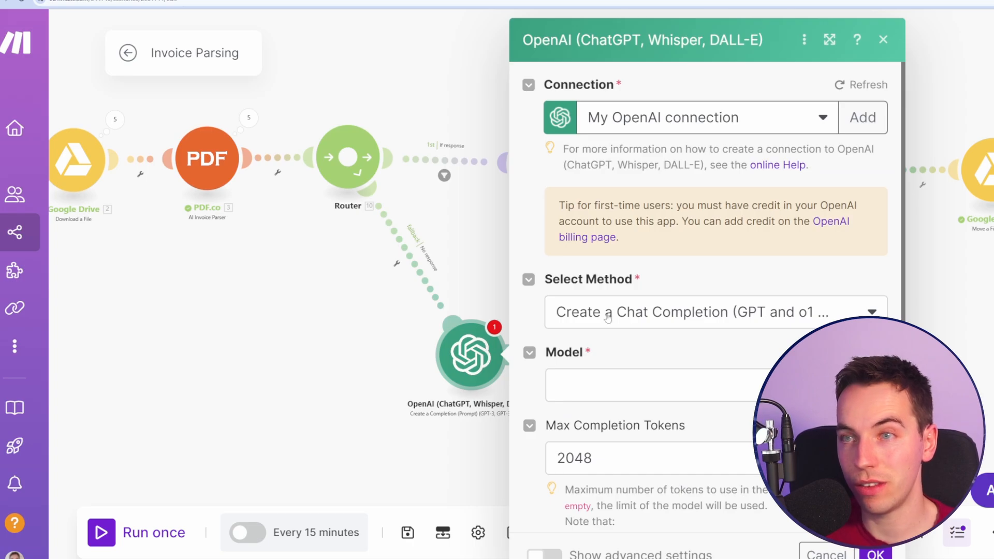
pyautogui.scroll(-10, 608, 318)
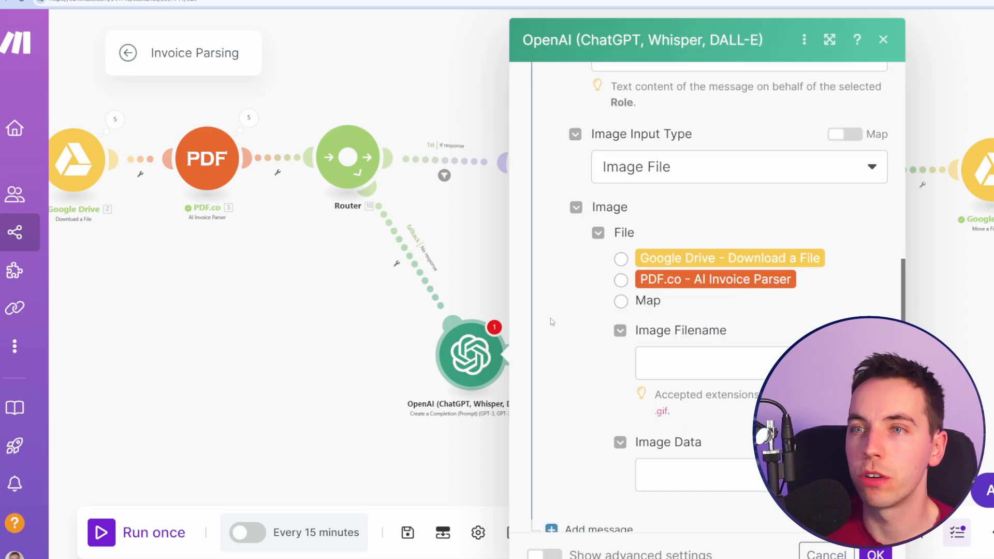
pyautogui.scroll(-1, 668, 370)
pyautogui.scroll(2, 739, 327)
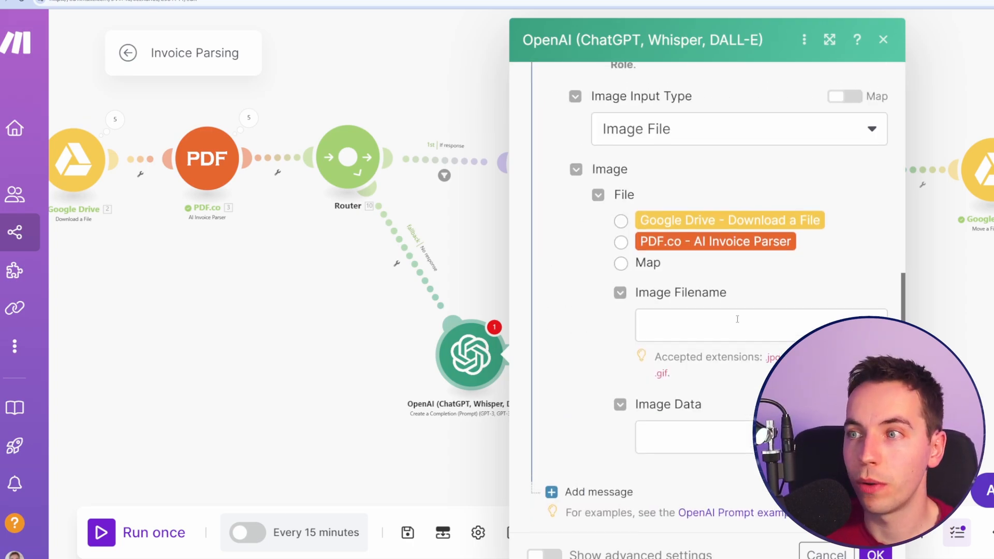
pyautogui.scroll(-1, 752, 335)
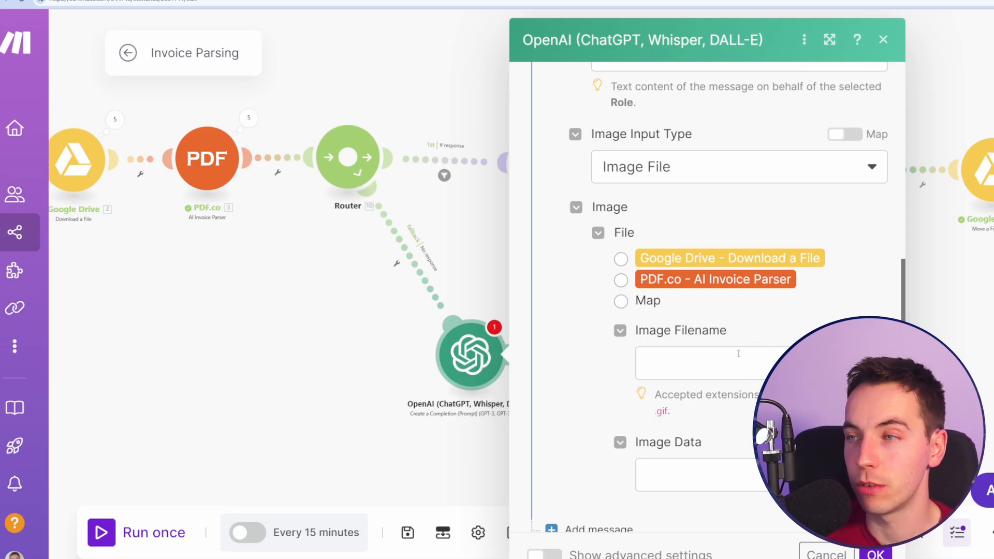
# Insert a PDF.co Convert from PDF into Images module between the router and the fallback route's OpenAI module.
pyautogui.moveTo(471, 355); pyautogui.dragTo(600, 396)
pyautogui.rightClick(553, 346)
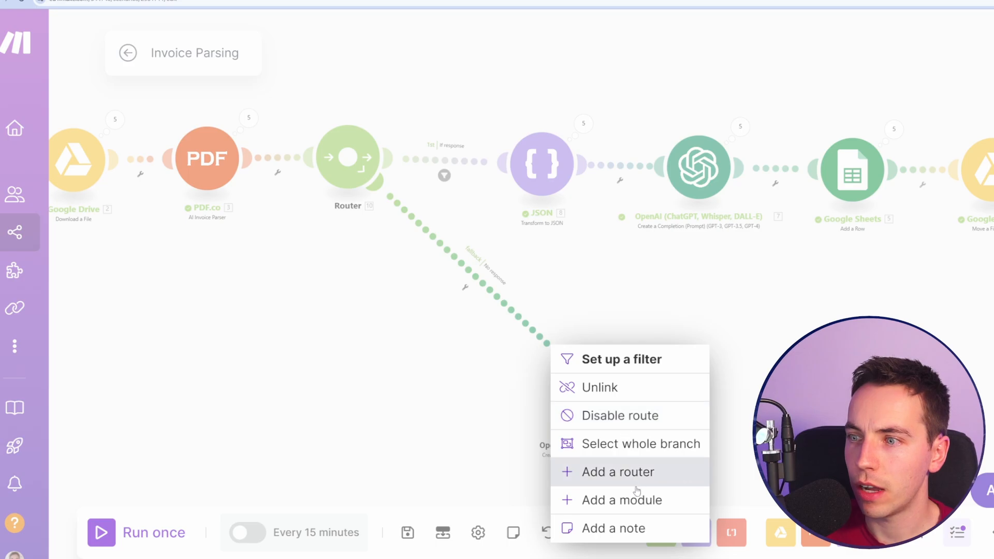
pyautogui.click(622, 500)
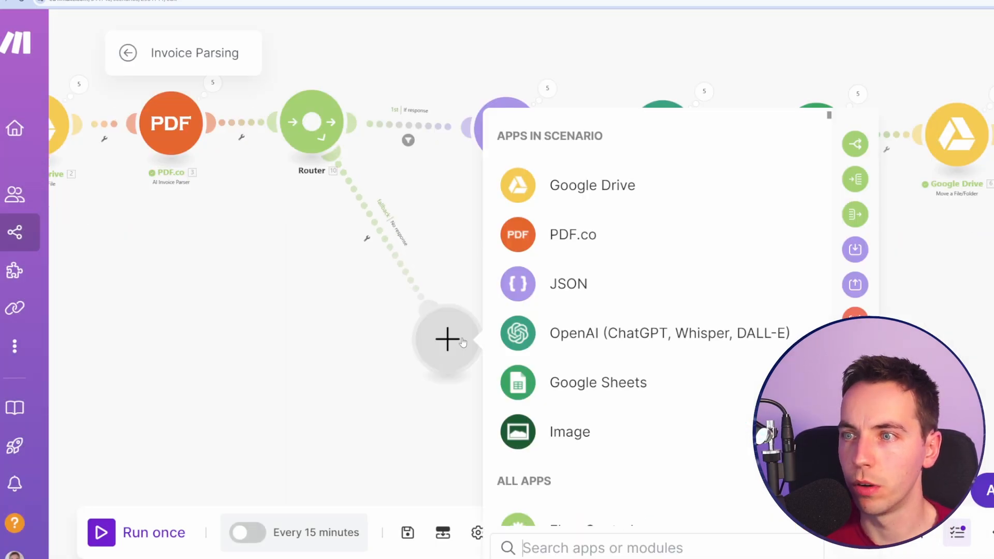
pyautogui.click(575, 234)
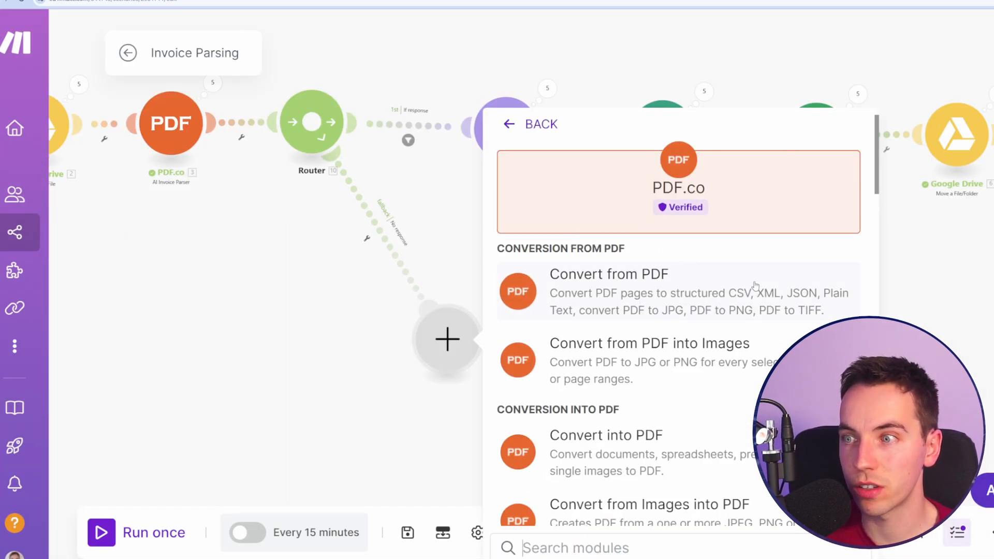
pyautogui.scroll(-2, 746, 293)
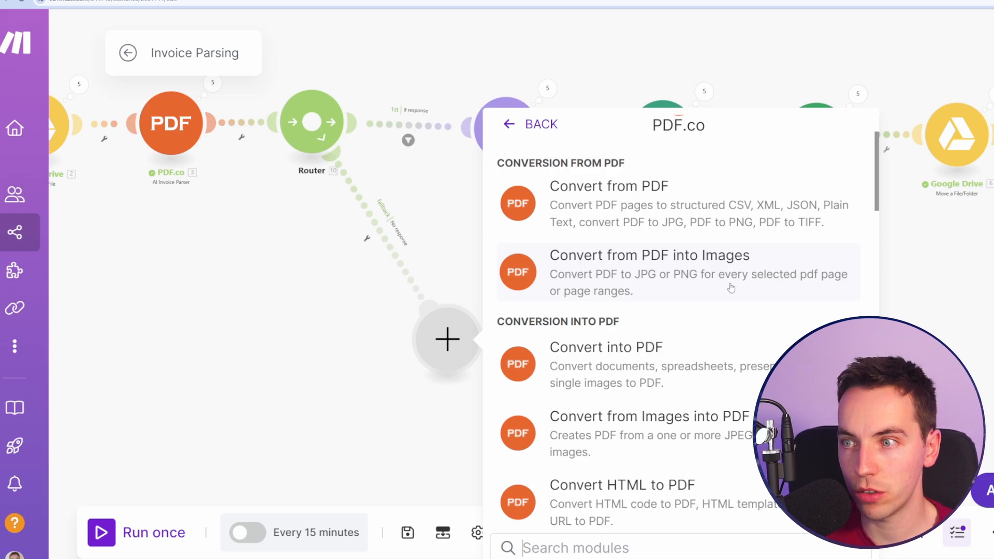
pyautogui.click(732, 288)
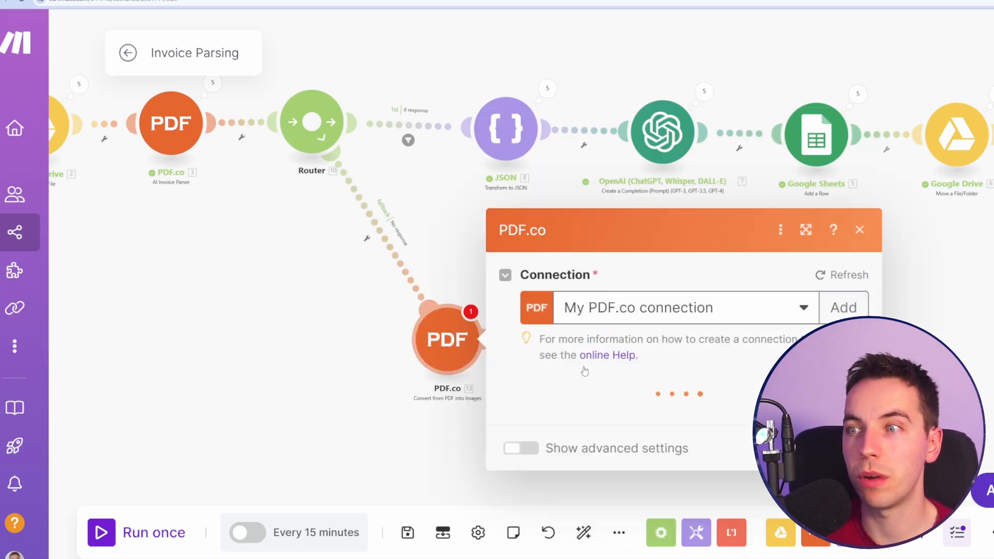
# Set the PDF.co conversion of the downloaded Google Drive file to PDF to PNG and limit the pages to 0.
pyautogui.scroll(-3, 656, 359)
pyautogui.click(656, 358)
pyautogui.click(655, 407)
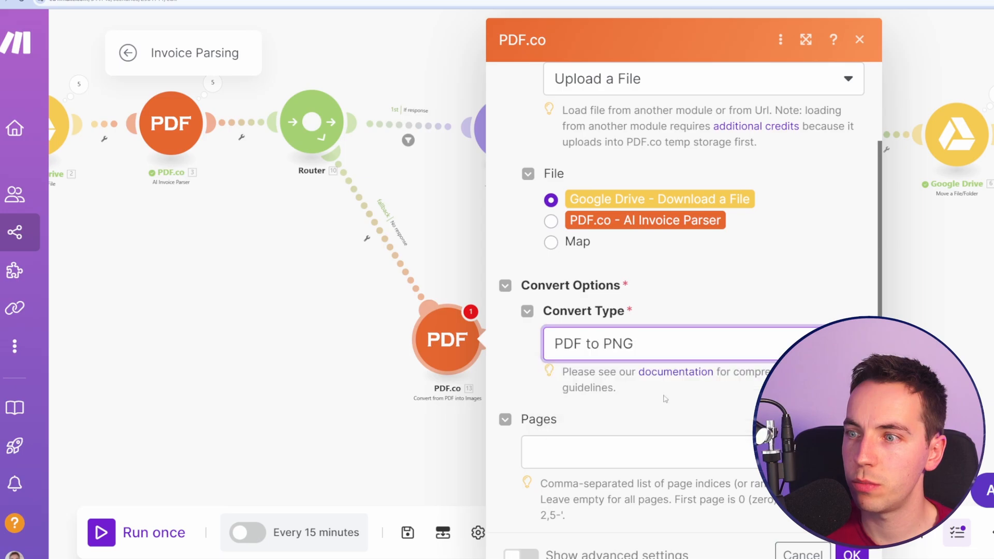
pyautogui.scroll(-3, 666, 399)
pyautogui.click(714, 285)
pyautogui.write('0')
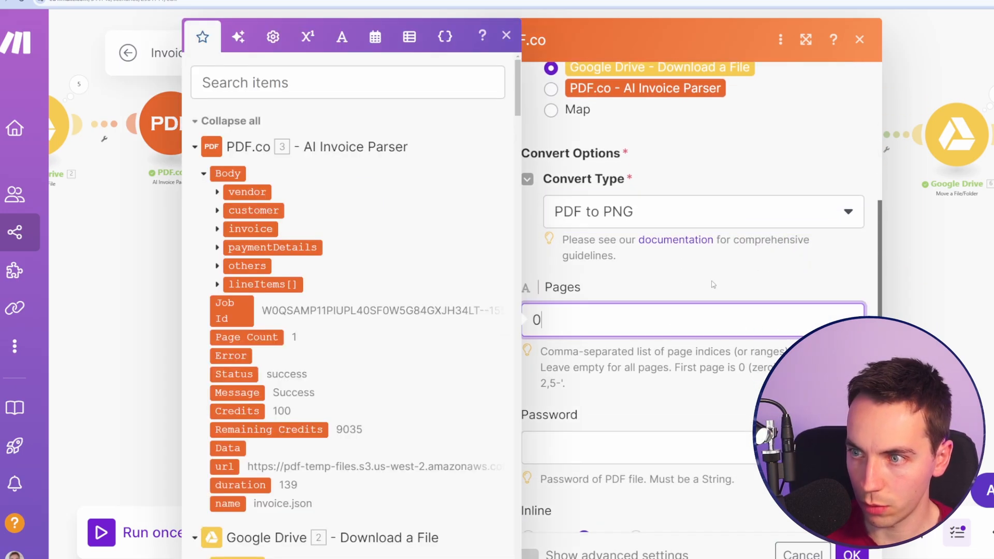
pyautogui.click(713, 284)
# Set the conversion's export type to Download a File and save the PDF.co module.
pyautogui.scroll(-5, 715, 287)
pyautogui.click(647, 395)
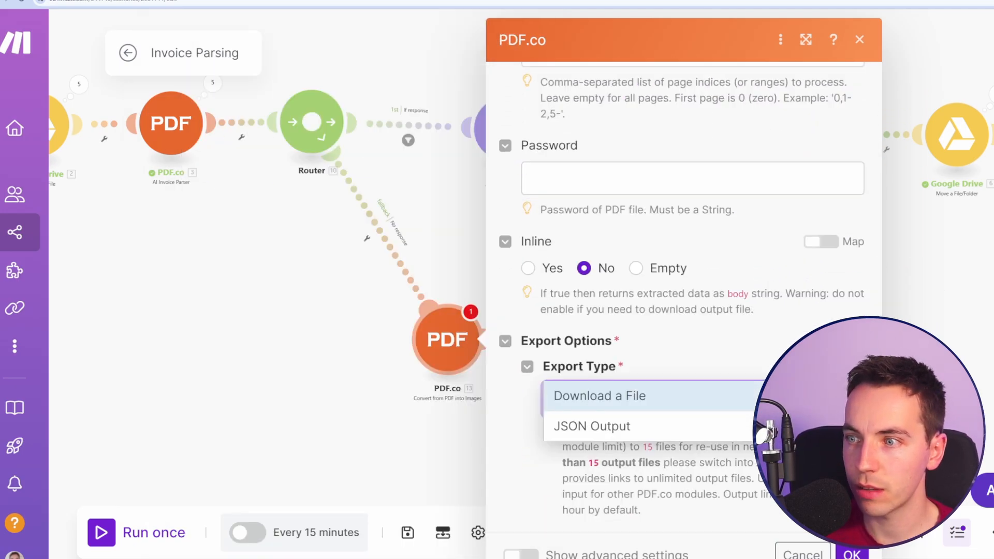
pyautogui.click(648, 396)
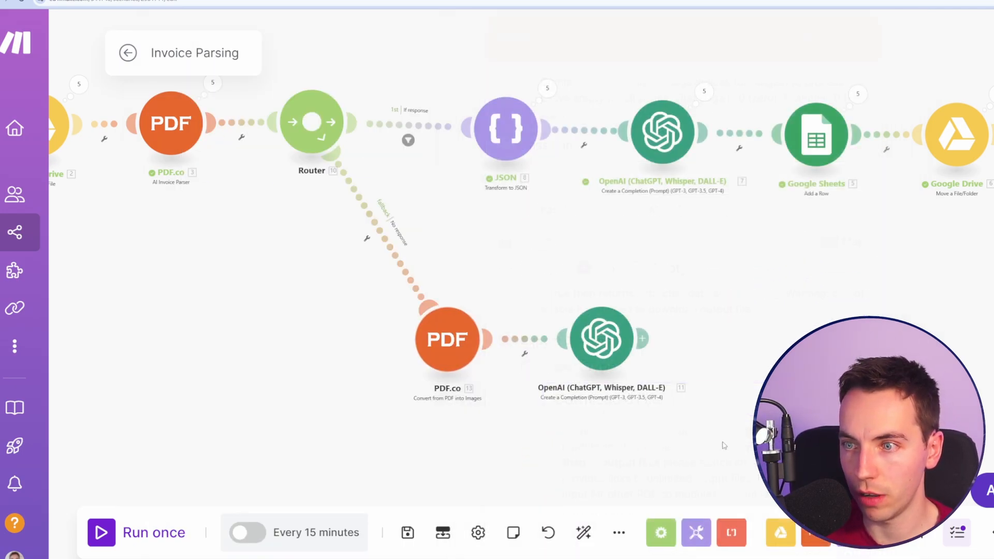
# Use the PDF.co Convert from PDF into Images output as the image file in the fallback OpenAI module's user message.
pyautogui.click(604, 339)
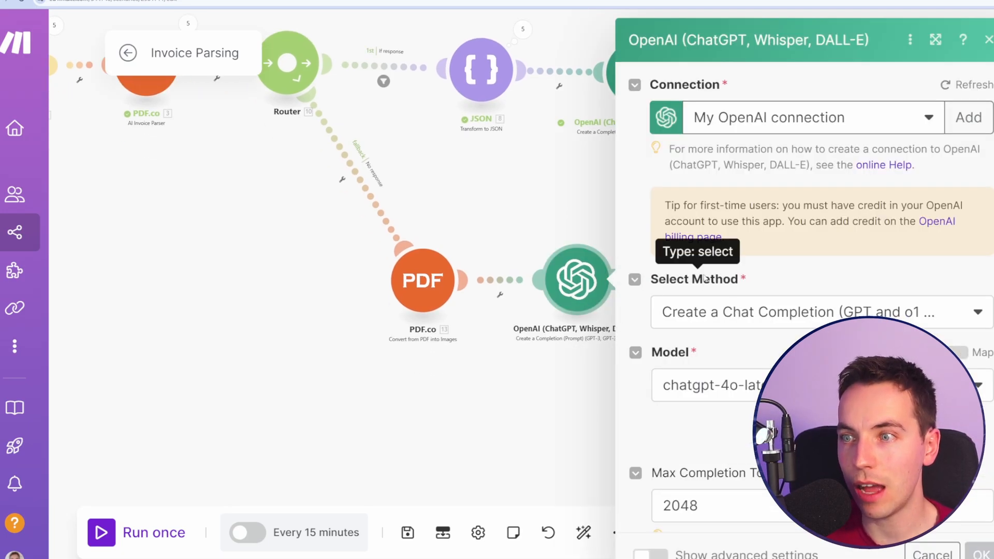
pyautogui.scroll(-8, 788, 285)
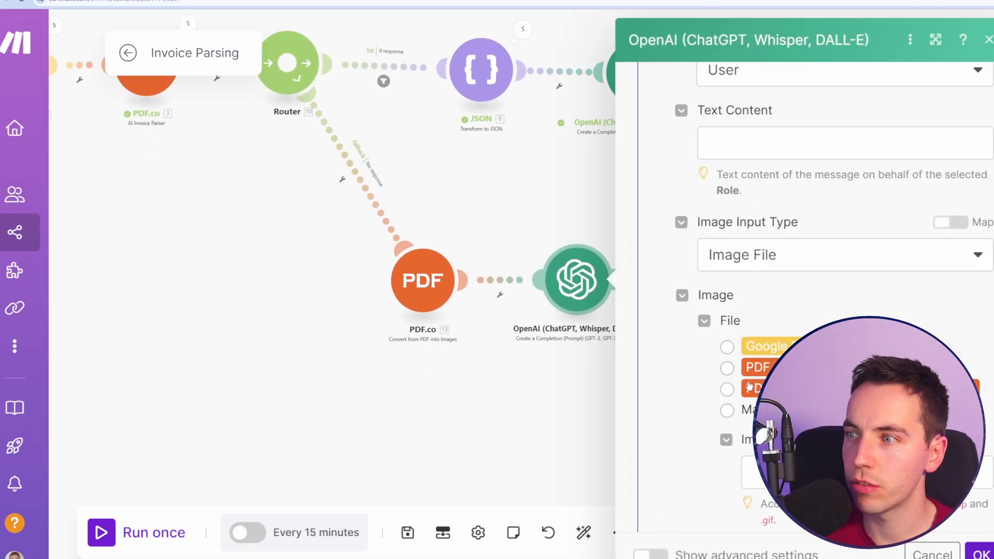
pyautogui.click(727, 389)
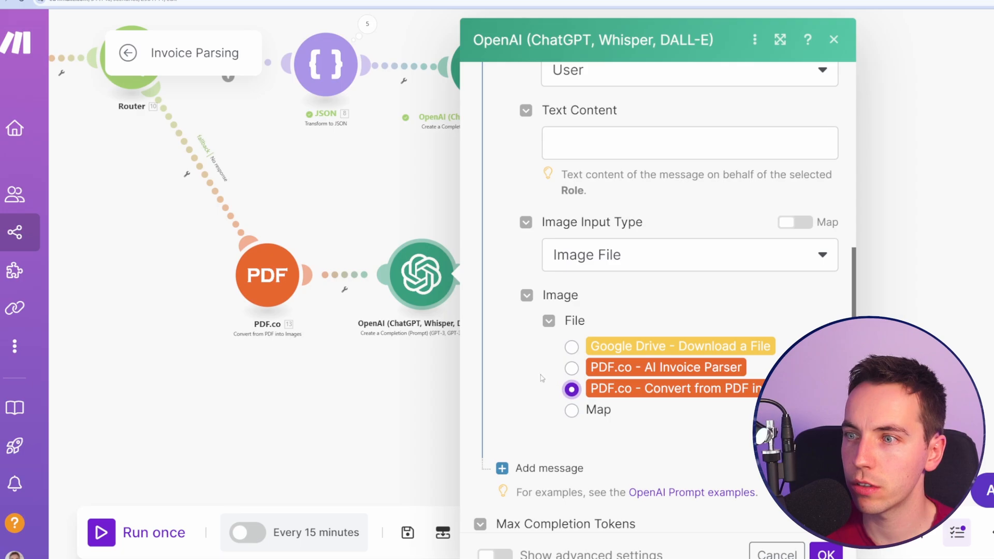
pyautogui.scroll(-3, 542, 378)
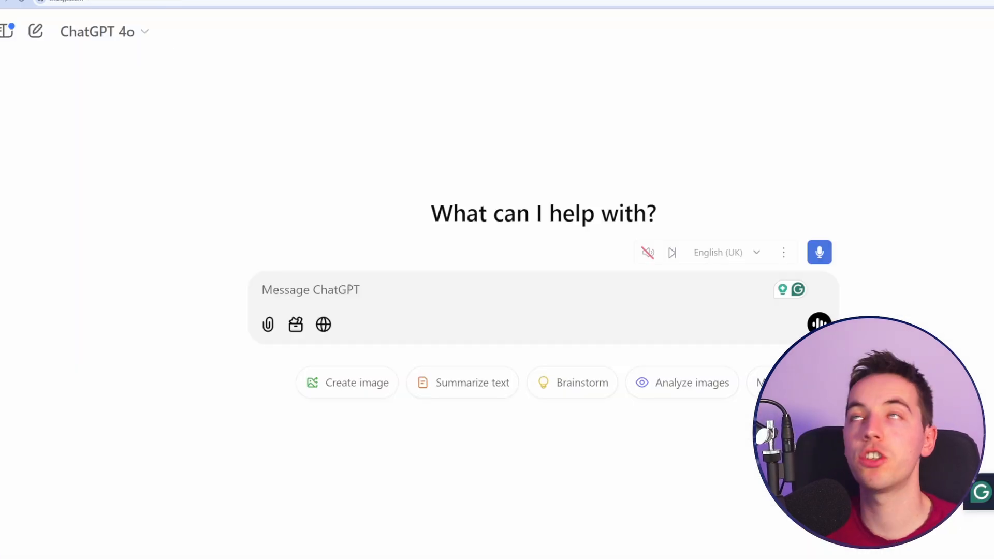
# In ChatGPT, write a request for a GPT4o prompt that receives an image of an invoice and attempts to extract data from it.
pyautogui.write('open')
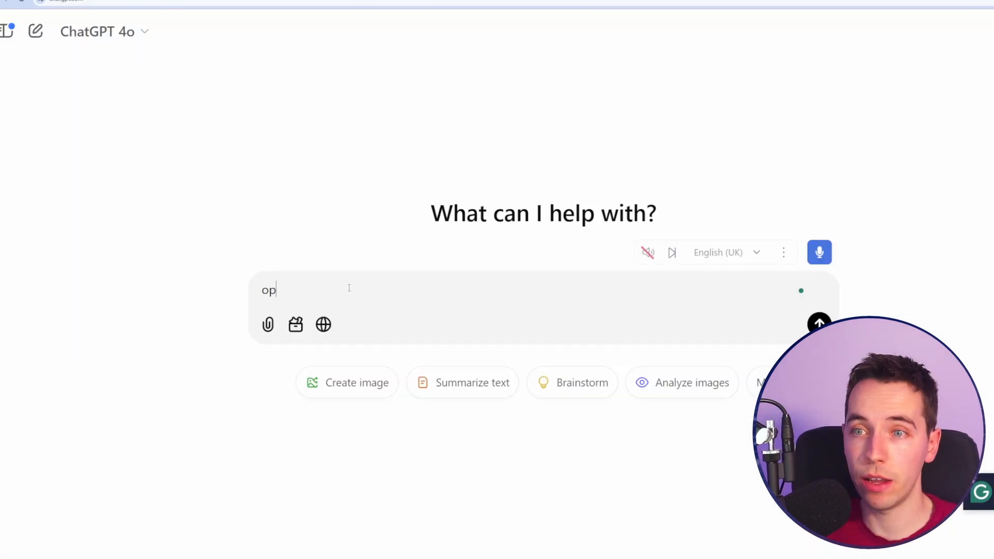
pyautogui.hotkey('ctrl', 'a')
pyautogui.press('BackSpace')
pyautogui.write('create a prompt for GP')
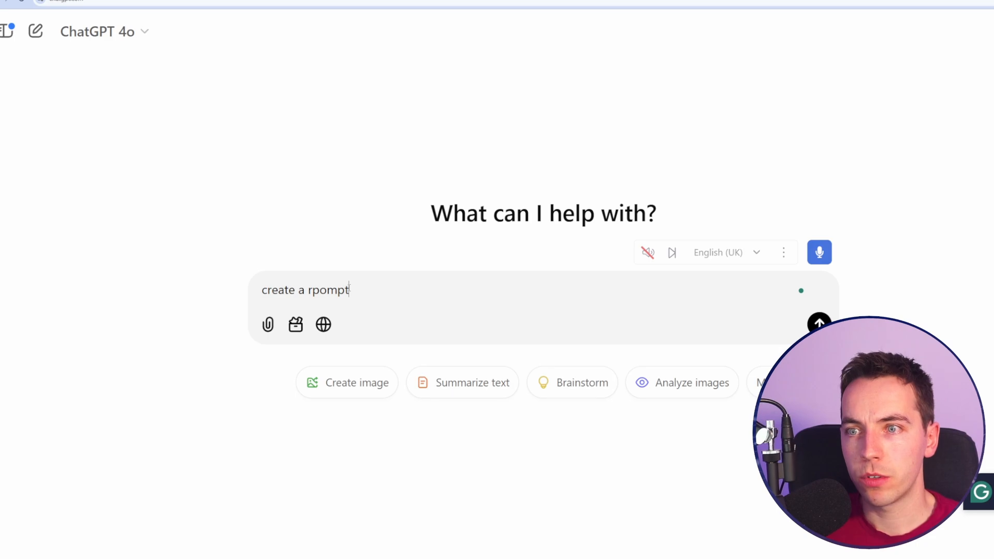
pyautogui.write('T4oi')
pyautogui.press('BackSpace')
pyautogui.write('where I ')
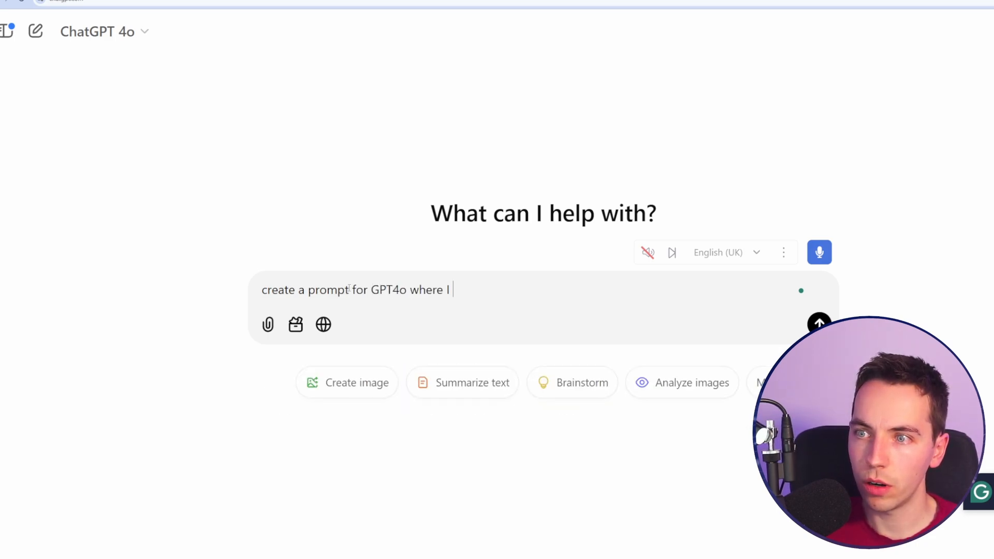
pyautogui.write('will pass it an image, and')
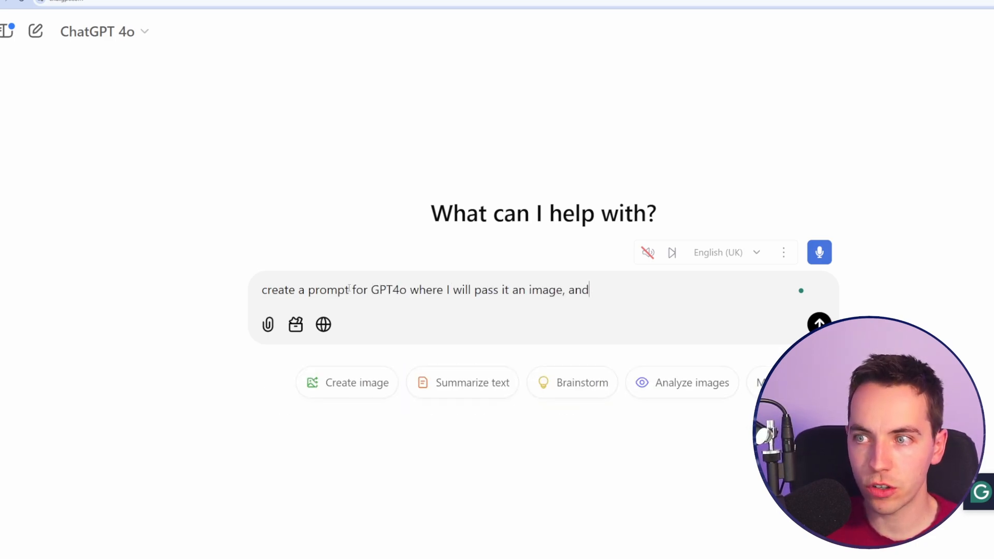
pyautogui.write(' it will r')
pyautogui.press('BackSpace')
pyautogui.write('attempt to extract')
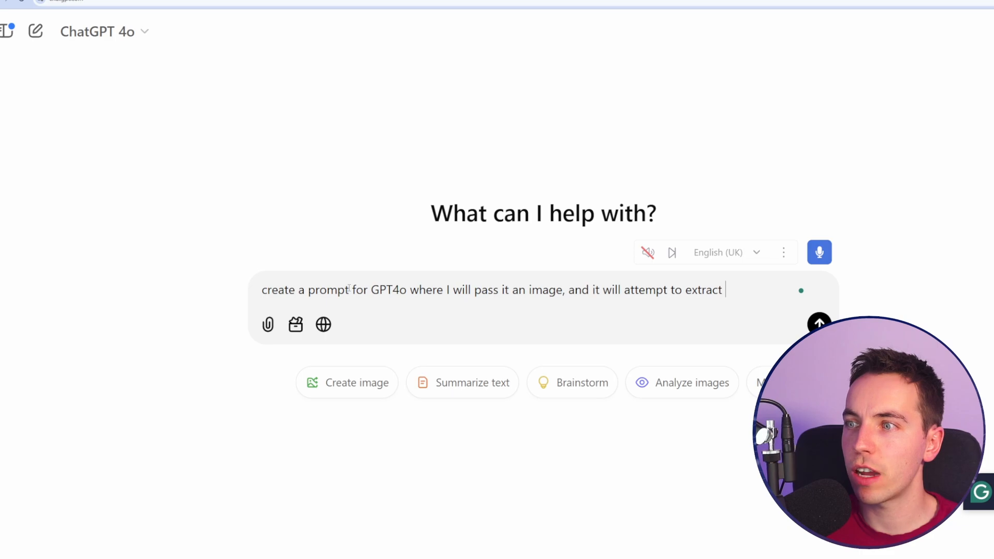
pyautogui.write(' data from the invoice:')
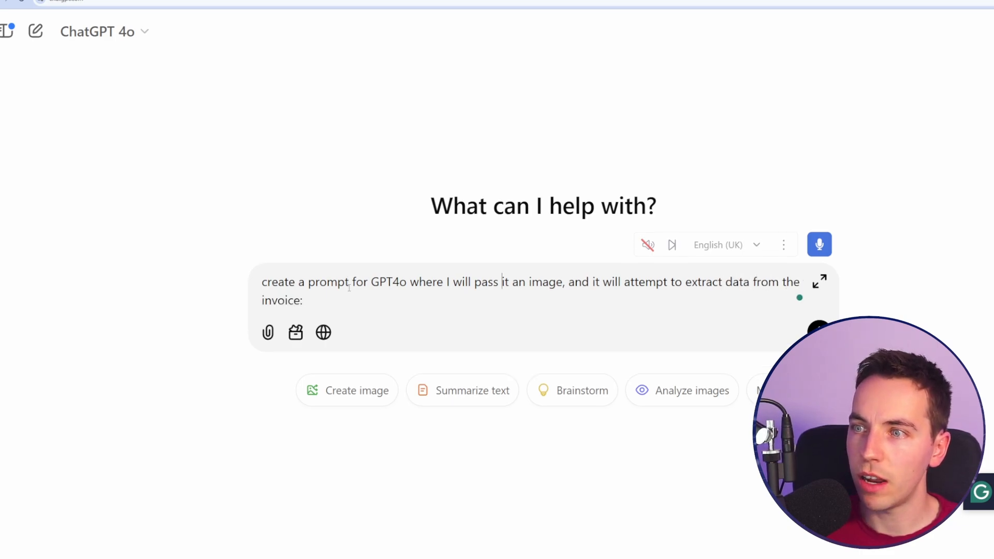
pyautogui.write(' of an invoice')
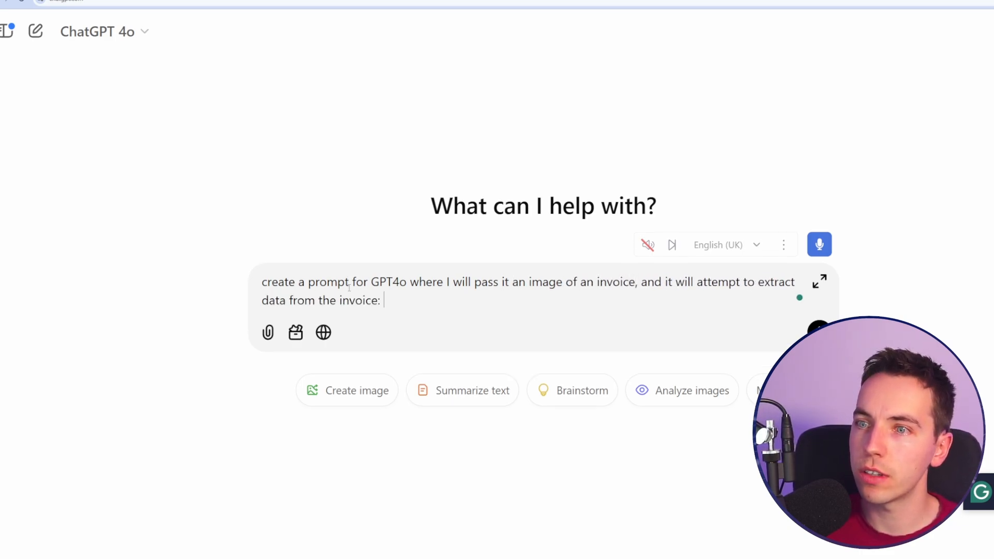
pyautogui.write('. ')
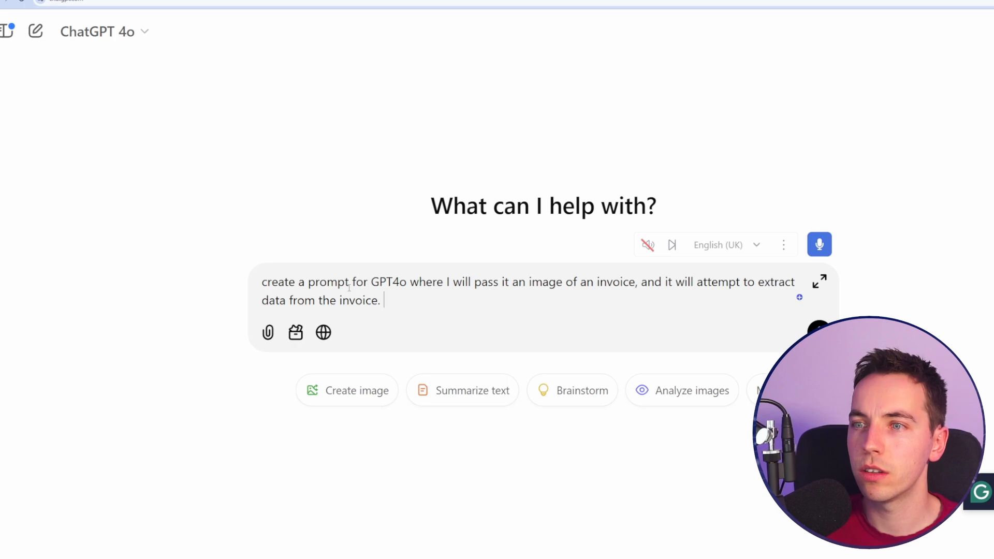
# Ask for the response in JSON format with the invoice spreadsheet's column headings, from Invoice Number to Note.
pyautogui.write('I want it to re')
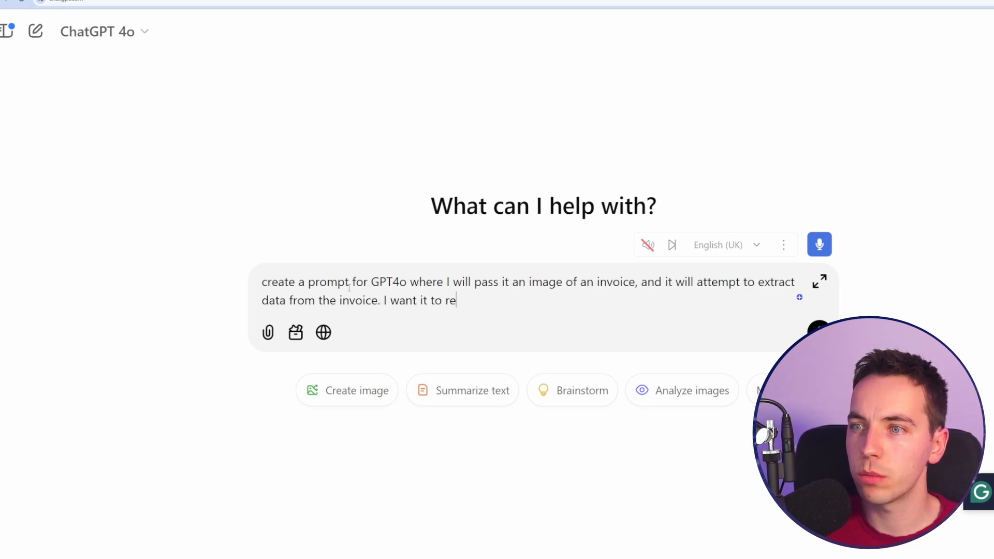
pyautogui.write('spond in JSON format:')
pyautogui.write('Invoice Number\tInvoice Date\tDue Date\tVendor Name\tCurrency\tSubtotal\tTax\tTotal\tTax Rate\tTax Type\tVendor Address\tVendor Country\tVendor Email\tVendor Phone\tNote')
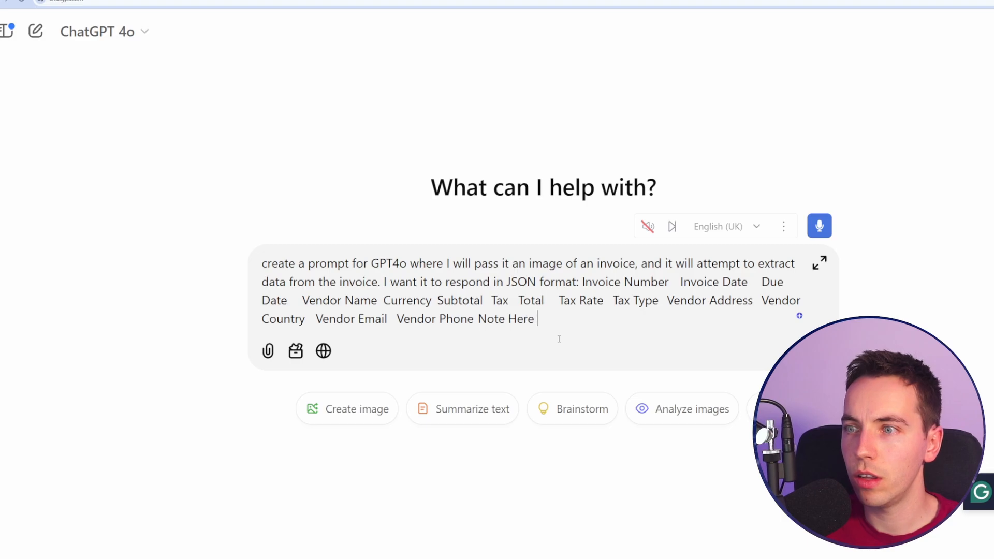
# Add the spreadsheet's BV CRE8 row as example data, ask for the expected JSON structure with example data in the prompt, and submit the request.
pyautogui.write('Here is an example of the data:')
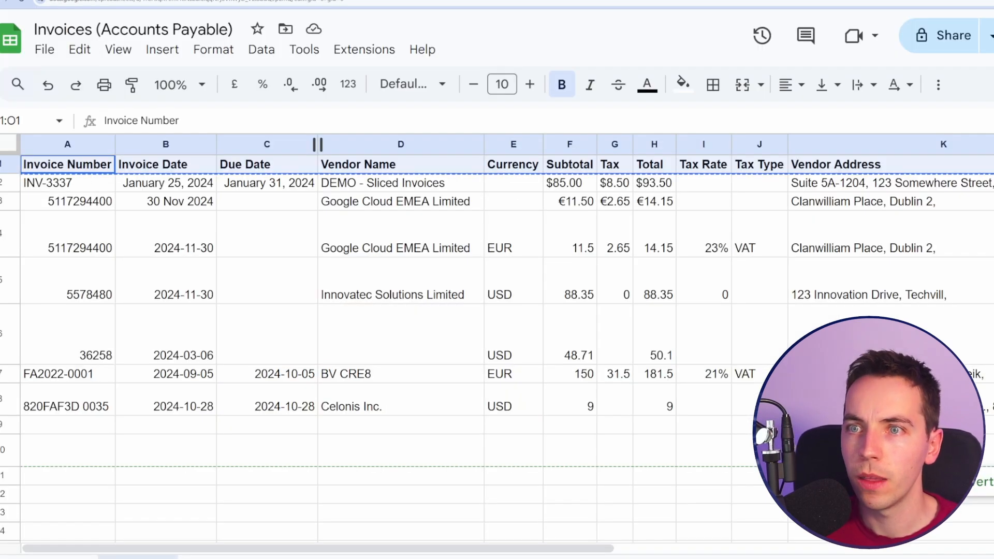
pyautogui.click(267, 202)
pyautogui.click(65, 374)
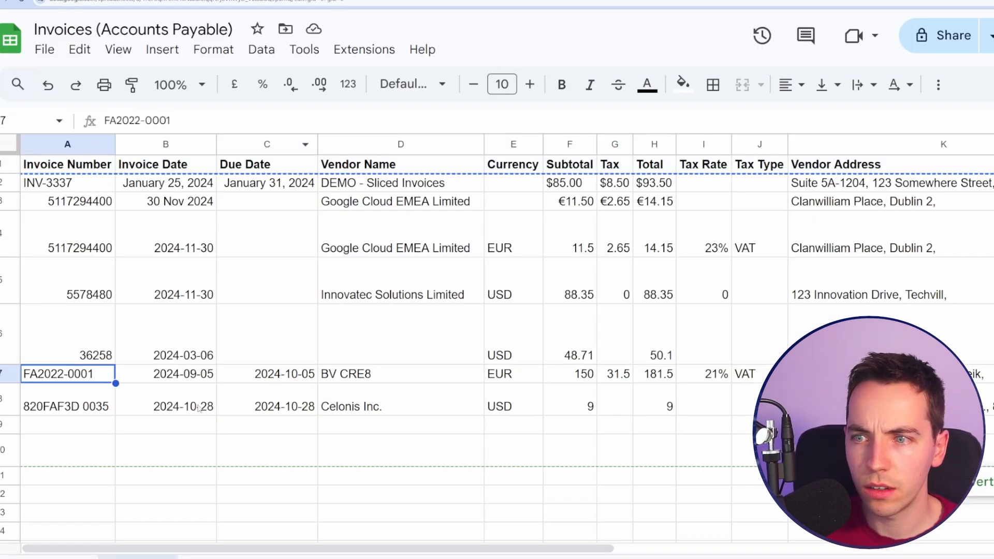
pyautogui.hotkey('ctrl', 'shift', 'Right')
pyautogui.hotkey('ctrl', 'shift', 'Right')
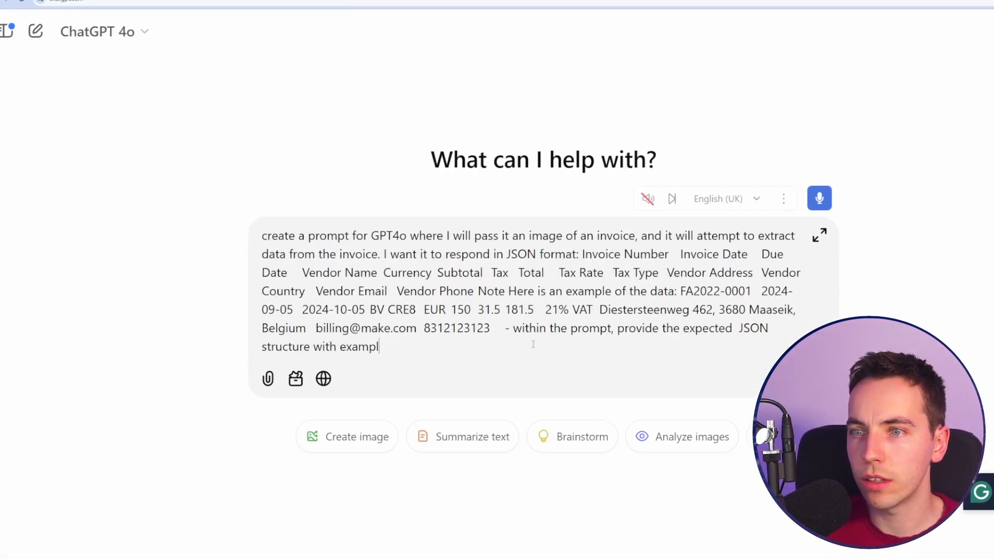
pyautogui.press('Return')
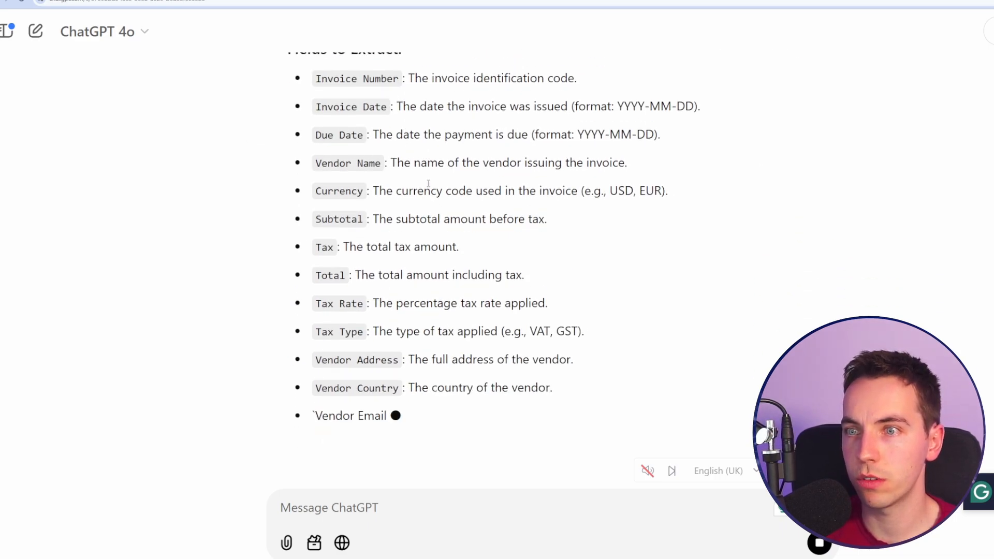
# Copy the generated invoice-extraction prompt, from its opening instruction through the JSON output format and closing line, into the text editor.
pyautogui.scroll(1, 466, 207)
pyautogui.scroll(-2, 489, 214)
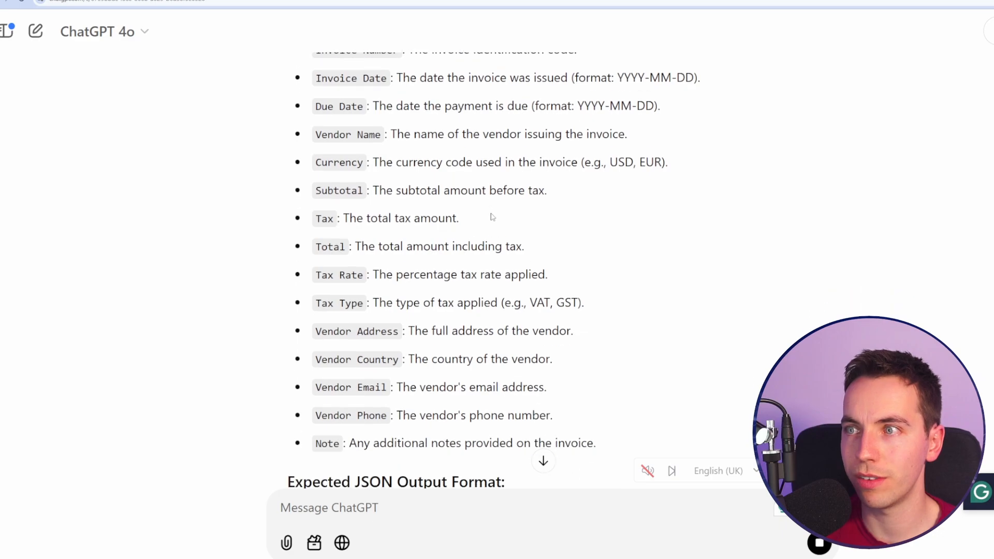
pyautogui.scroll(-7, 490, 205)
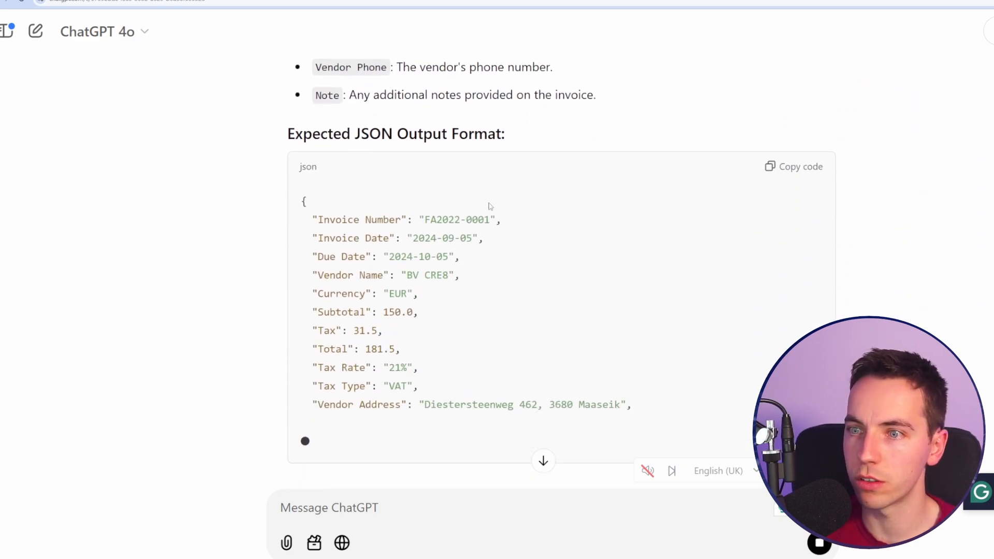
pyautogui.scroll(-2, 506, 197)
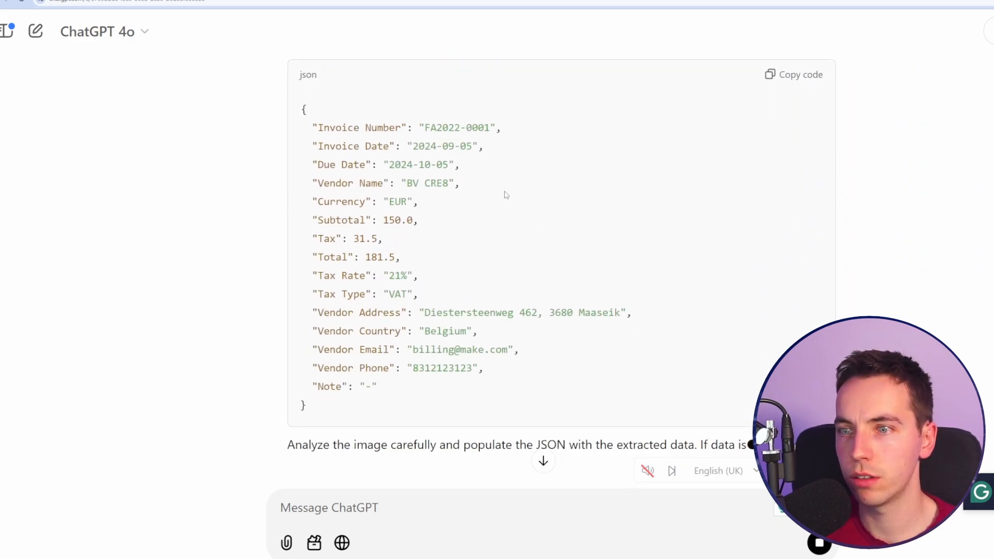
pyautogui.scroll(-1, 445, 354)
pyautogui.moveTo(409, 422); pyautogui.dragTo(301, 179)
pyautogui.scroll(17, 395, 356)
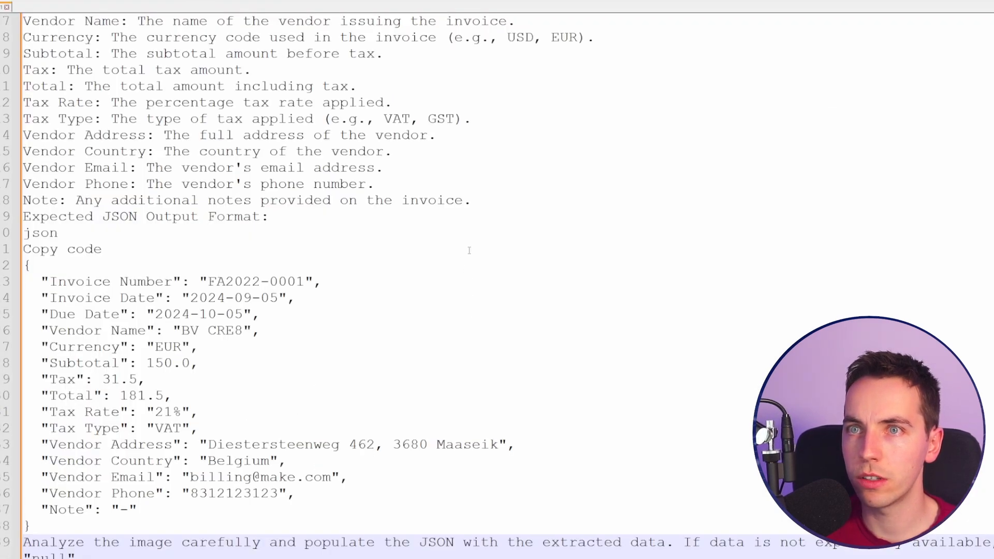
pyautogui.scroll(3, 469, 251)
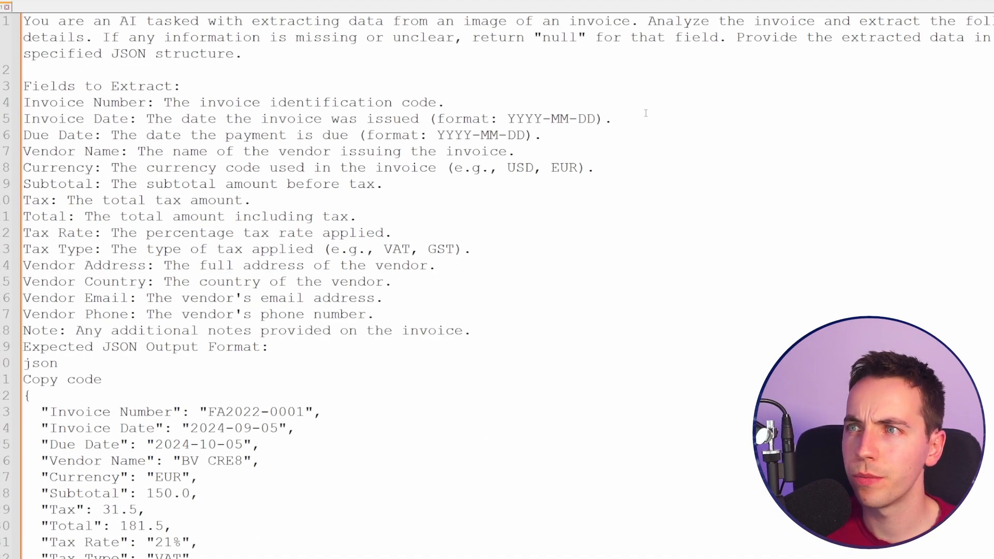
# Replace "null" with "an empty string" in the prompt's opening instruction about missing or unclear information.
pyautogui.moveTo(576, 37); pyautogui.dragTo(542, 38)
pyautogui.press('BackSpace')
pyautogui.press('BackSpace')
pyautogui.press('Delete')
pyautogui.write('an empty string')
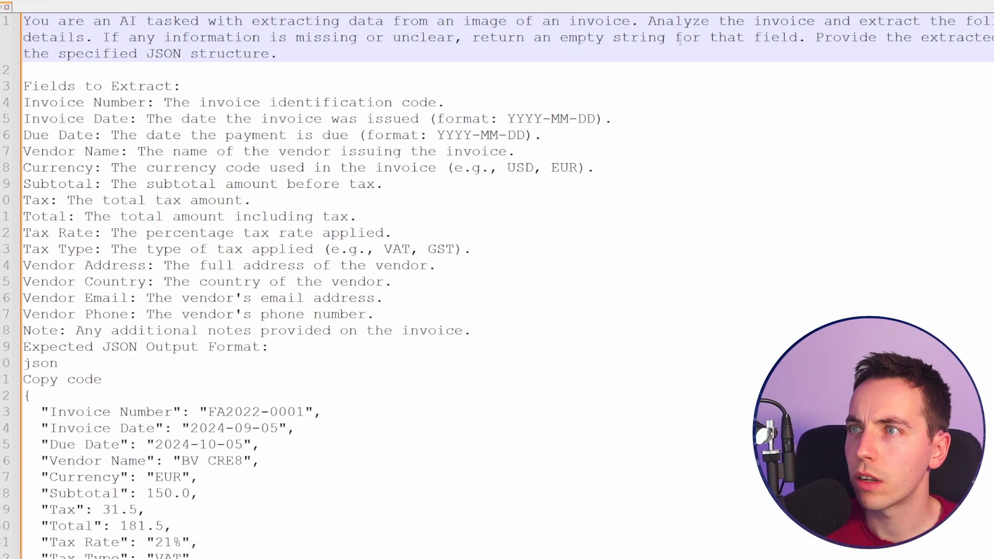
pyautogui.moveTo(674, 38); pyautogui.dragTo(534, 38)
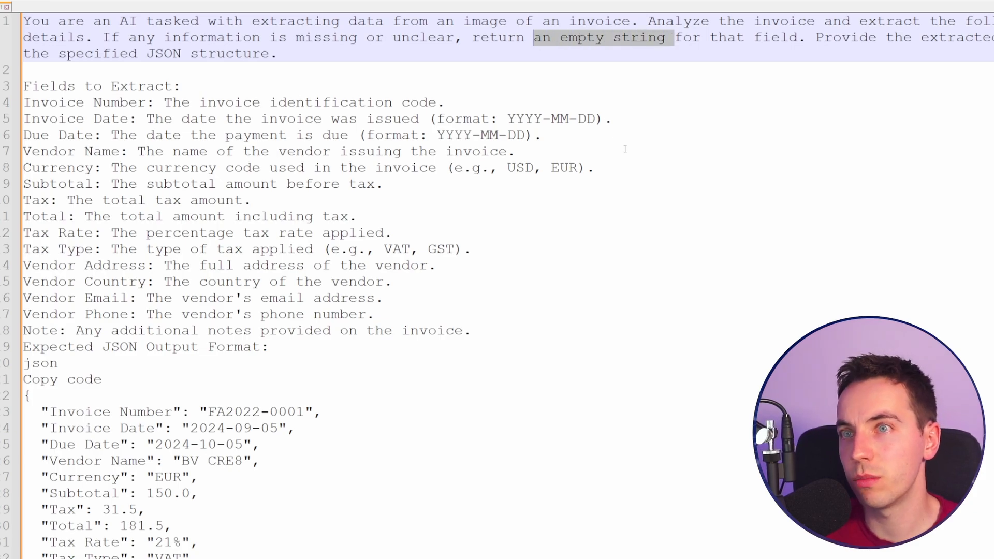
# Empty the Note value in the sample JSON and replace "null" in the closing instruction with "empty string.".
pyautogui.scroll(-6, 626, 220)
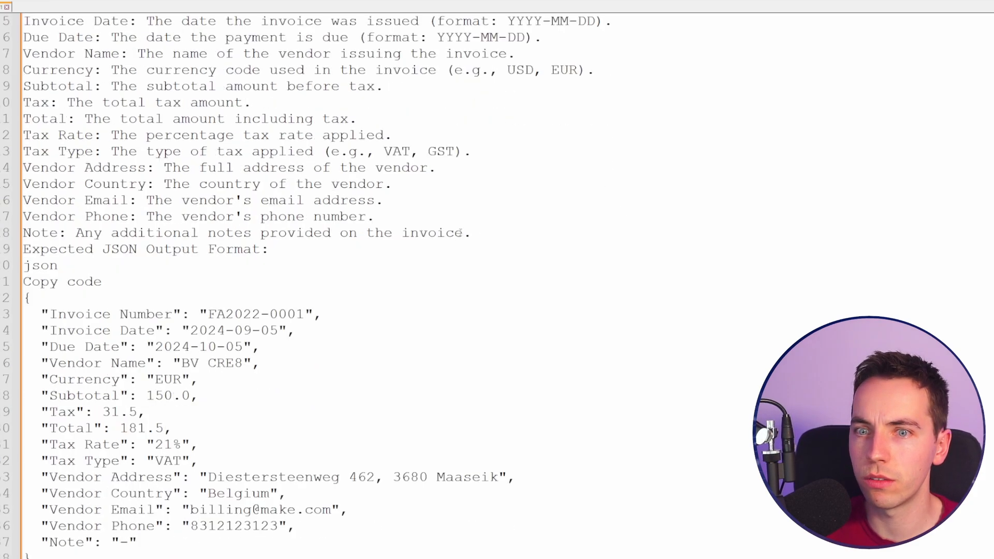
pyautogui.click(123, 347)
pyautogui.press('BackSpace')
pyautogui.moveTo(84, 397); pyautogui.dragTo(24, 397)
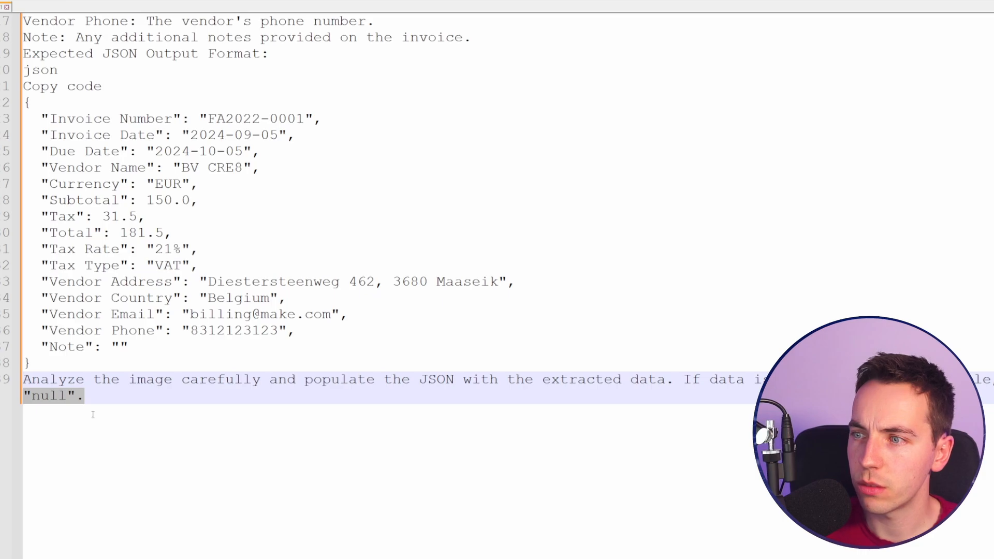
pyautogui.write('empty string.')
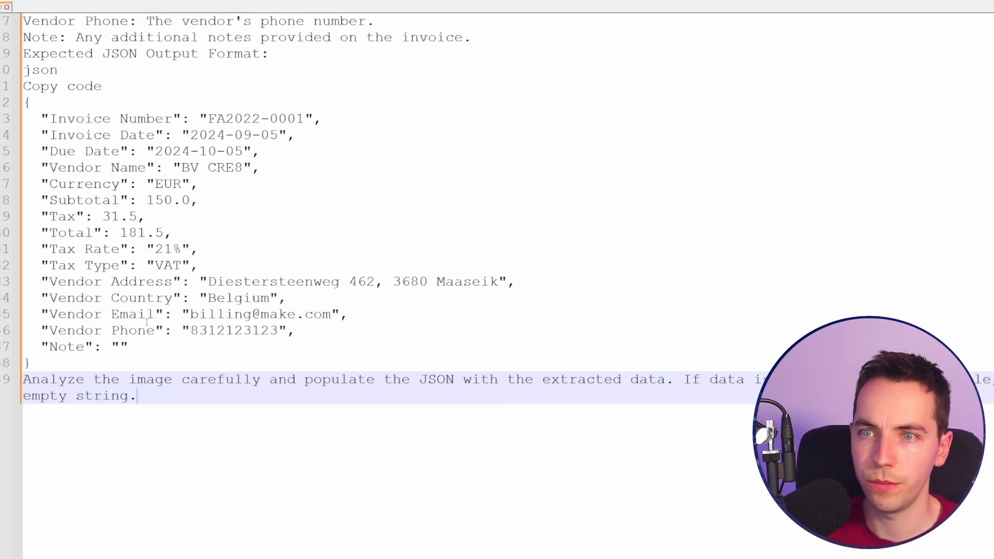
# Replace the system message text in the fallback route's OpenAI module in Make with the entire edited prompt.
pyautogui.scroll(5, 147, 322)
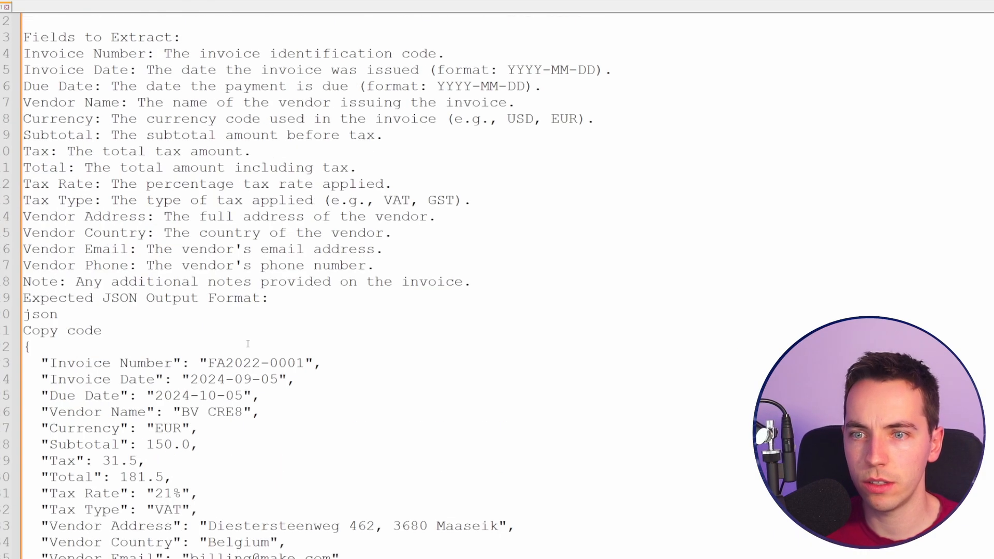
pyautogui.scroll(1, 344, 350)
pyautogui.hotkey('ctrl', 'a')
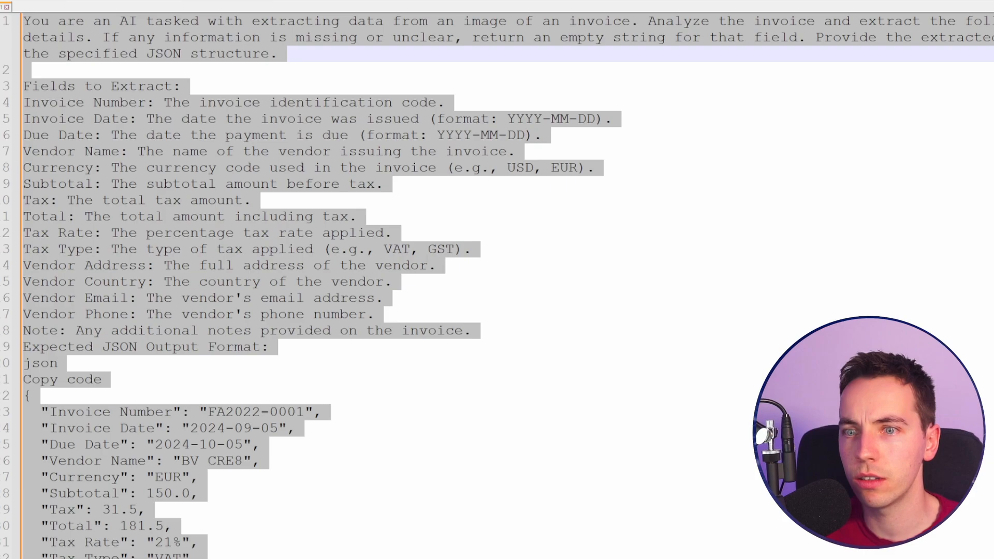
pyautogui.hotkey('alt', 'Tab')
pyautogui.scroll(-5, 828, 264)
pyautogui.click(827, 187)
pyautogui.hotkey('ctrl', 'a')
pyautogui.press('BackSpace')
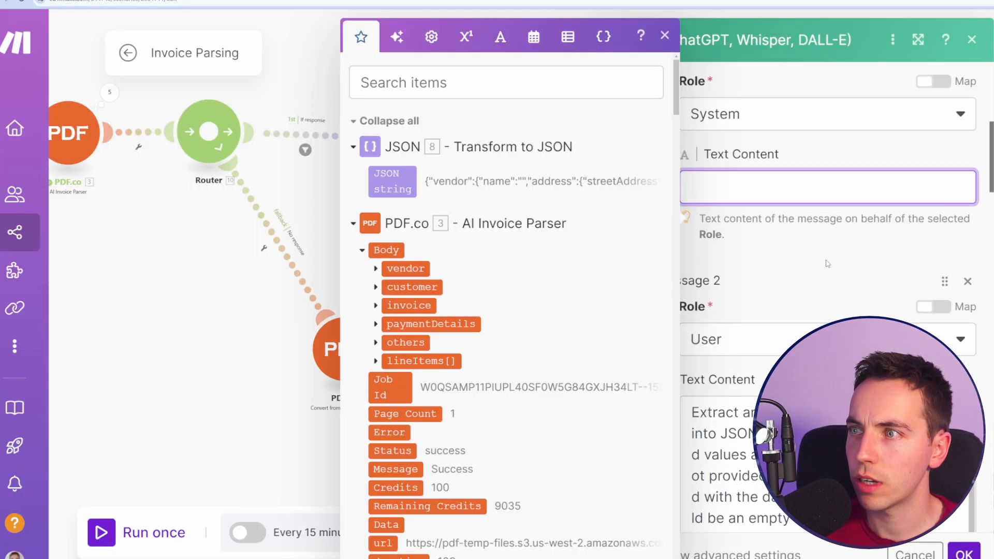
pyautogui.hotkey('ctrl', 'v')
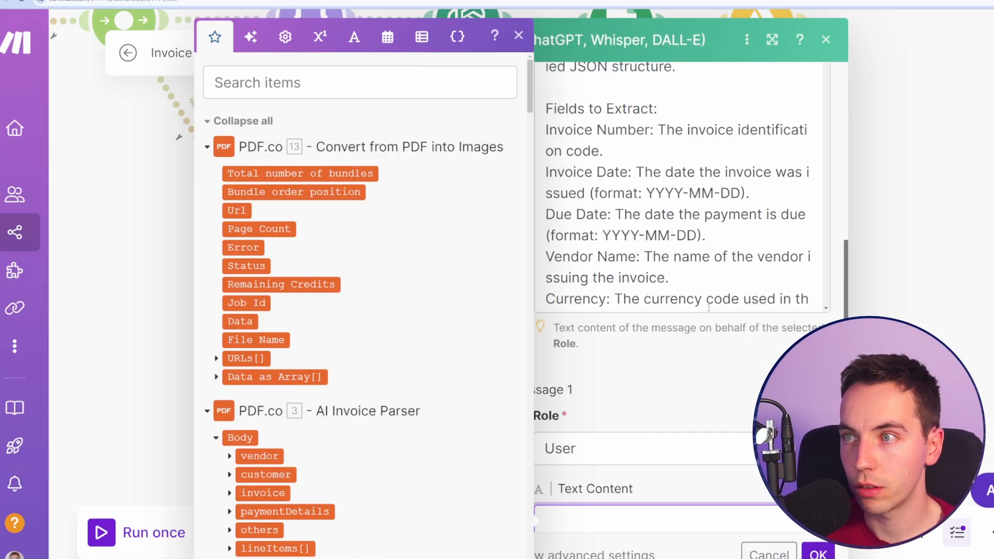
# Keep the image message's role as User and set its text content to "Extract from the provided image.".
pyautogui.scroll(10, 709, 306)
pyautogui.scroll(-4, 722, 261)
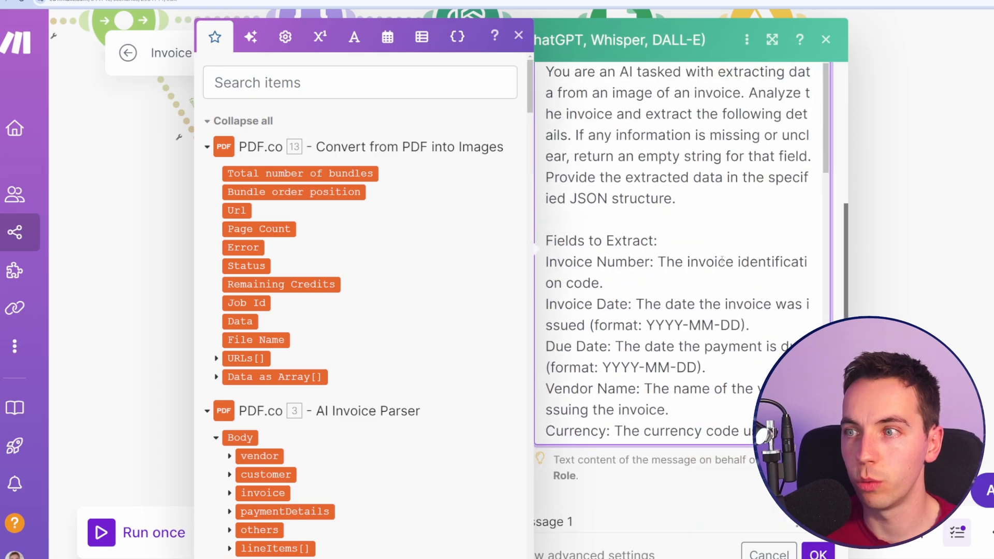
pyautogui.scroll(-10, 721, 261)
pyautogui.click(692, 325)
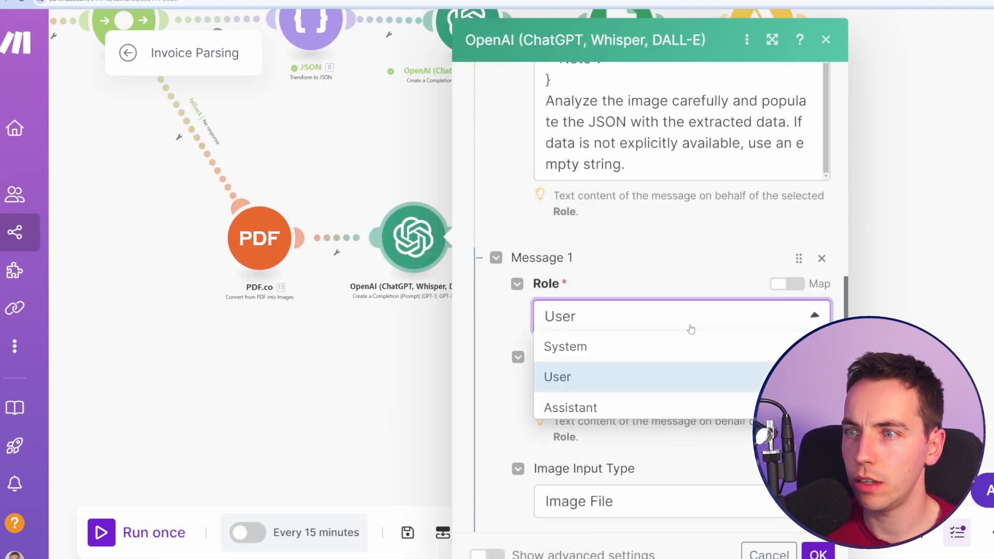
pyautogui.click(721, 322)
pyautogui.click(683, 388)
pyautogui.scroll(-3, 681, 310)
pyautogui.write('Extract from the provided image.')
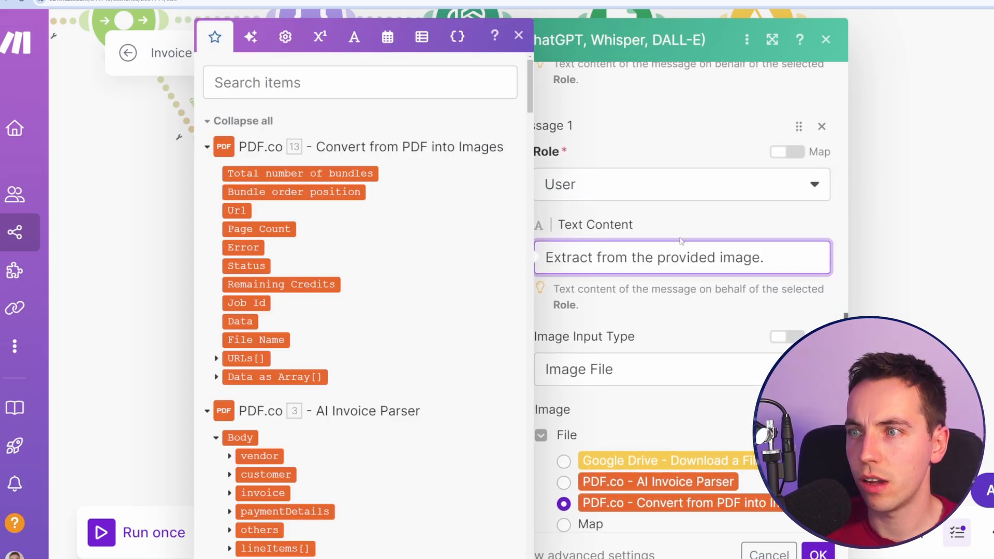
pyautogui.scroll(-6, 621, 301)
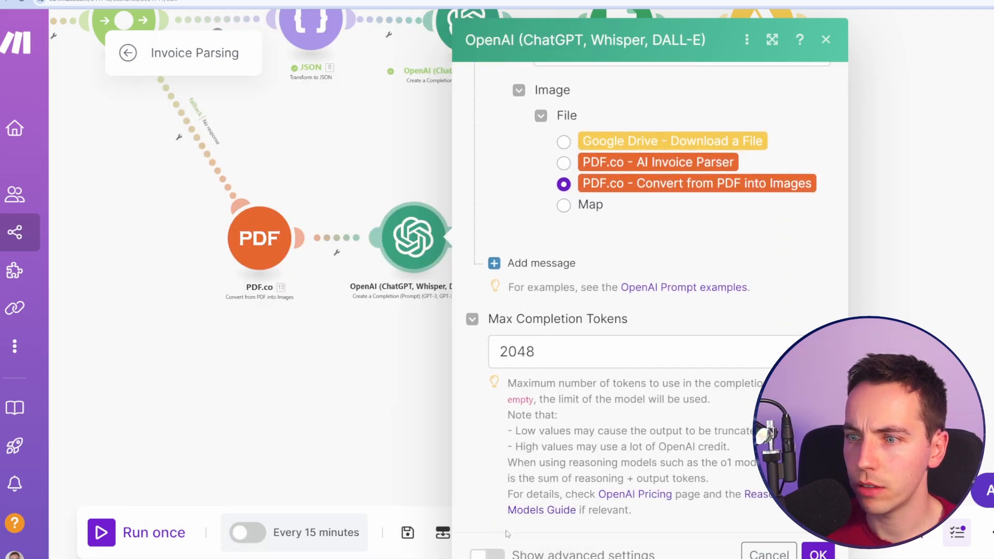
# Set the OpenAI response format to JSON Object with Parse JSON Response set to Yes, and save the module and the scenario.
pyautogui.click(492, 553)
pyautogui.scroll(-5, 580, 310)
pyautogui.click(582, 210)
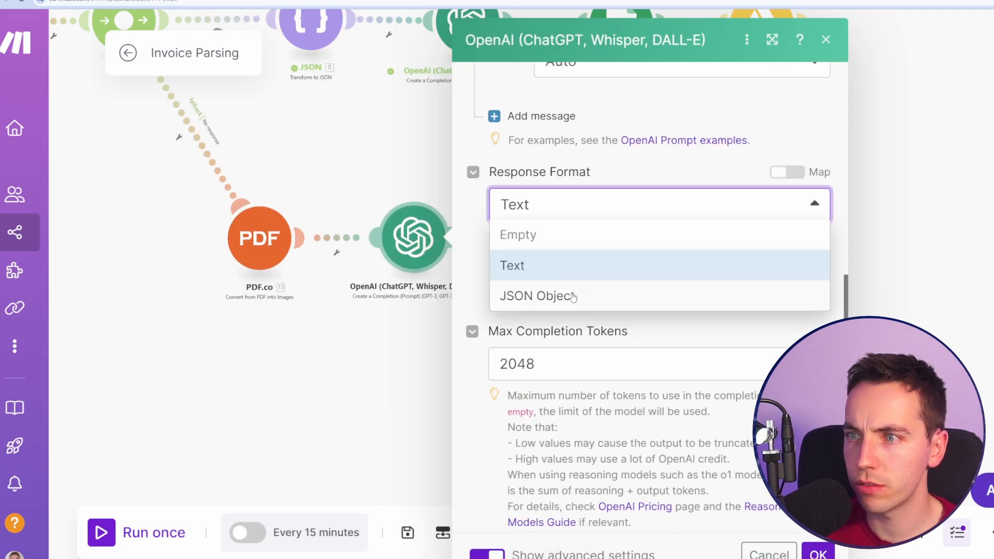
pyautogui.click(573, 296)
pyautogui.scroll(-3, 569, 259)
pyautogui.click(496, 182)
pyautogui.click(810, 554)
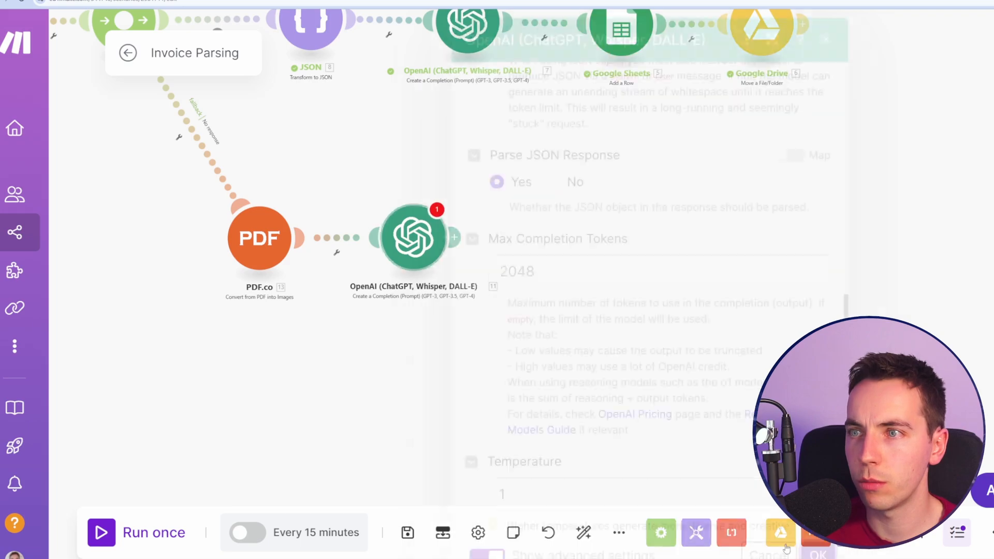
pyautogui.click(408, 532)
pyautogui.moveTo(390, 406); pyautogui.dragTo(627, 433)
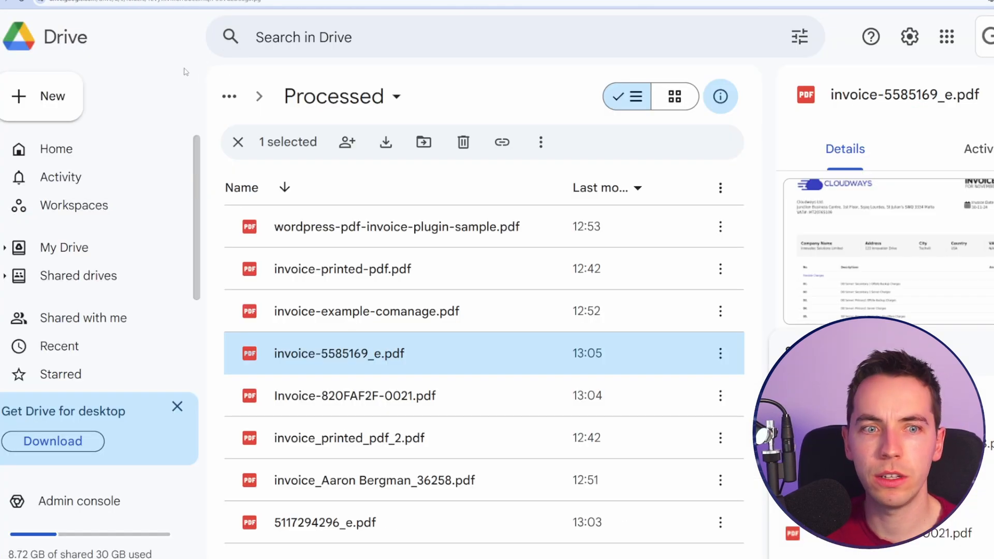
# Move invoice_printed_pdf_2.pdf out of the Processed folder in Google Drive, back into the invoice folder for unprocessed files.
pyautogui.click(494, 443)
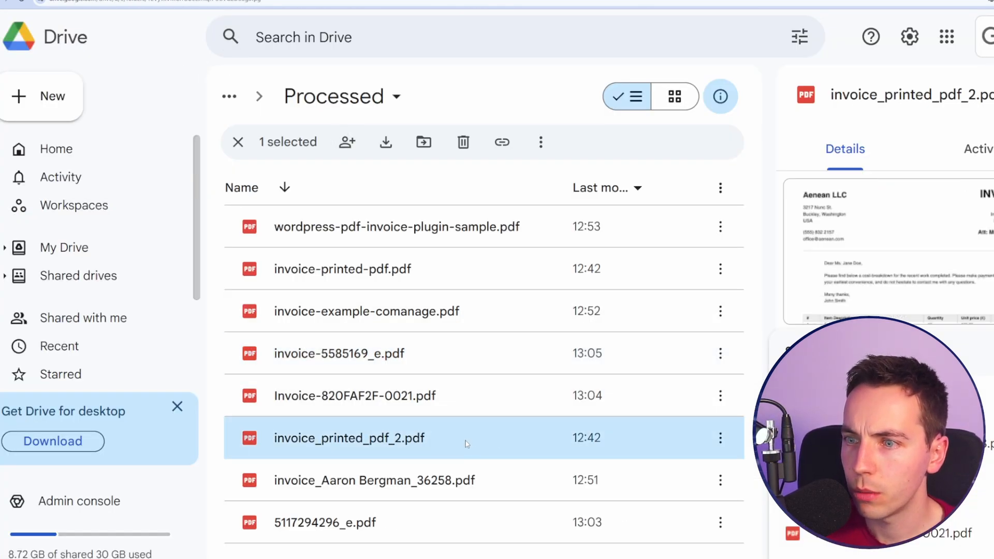
pyautogui.moveTo(333, 383); pyautogui.dragTo(272, 87)
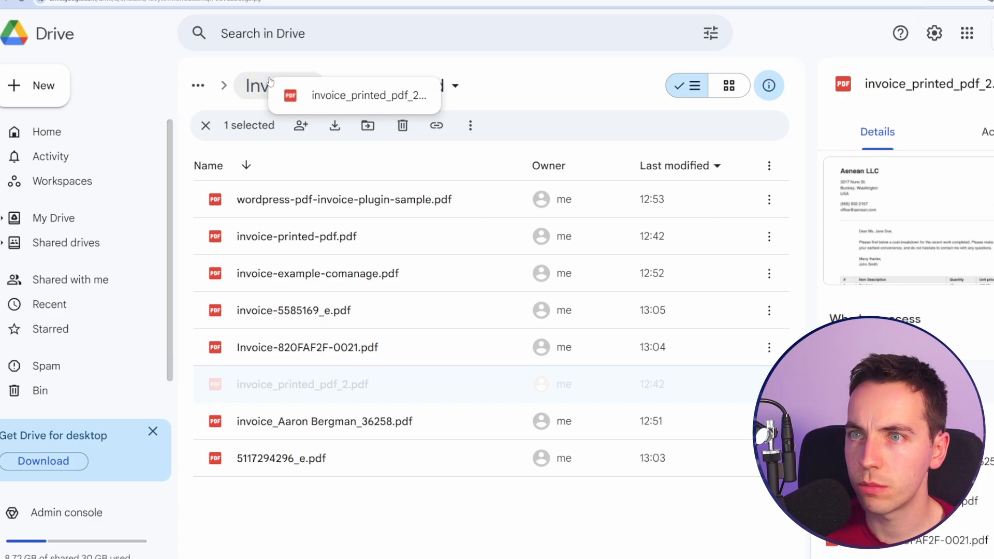
pyautogui.click(272, 87)
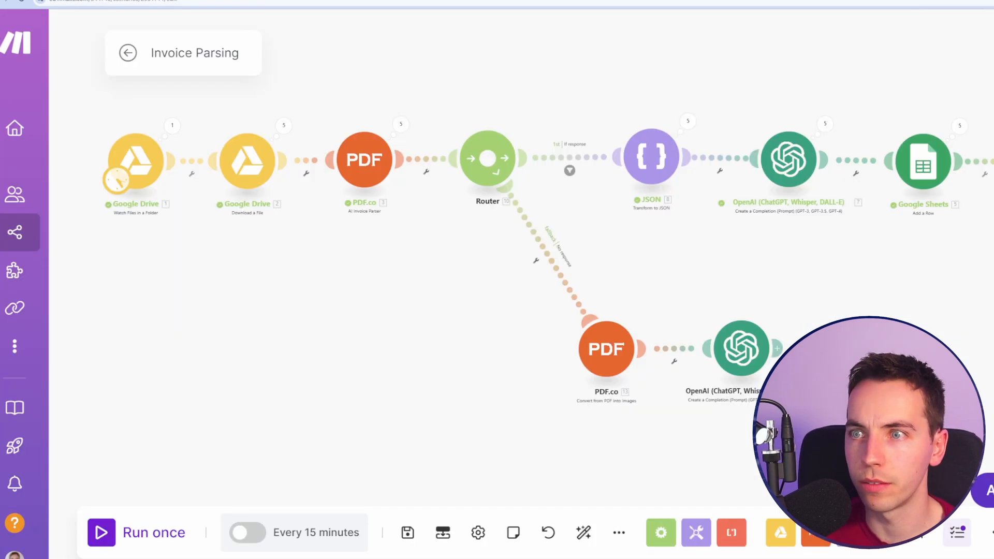
# Switch to Make, choose where the Google Drive trigger starts, and run the Invoice Parsing scenario once.
pyautogui.click(104, 534)
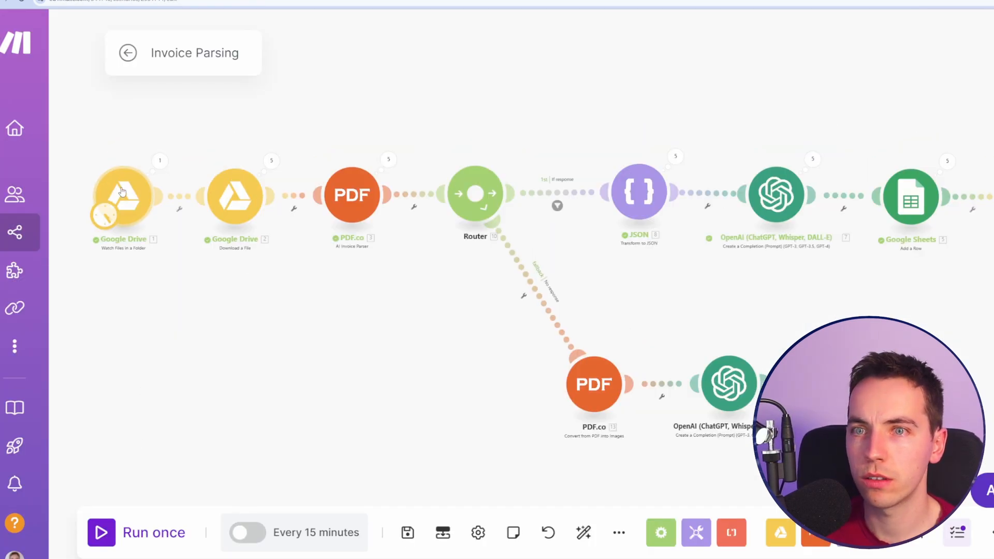
pyautogui.click(192, 209)
pyautogui.click(532, 282)
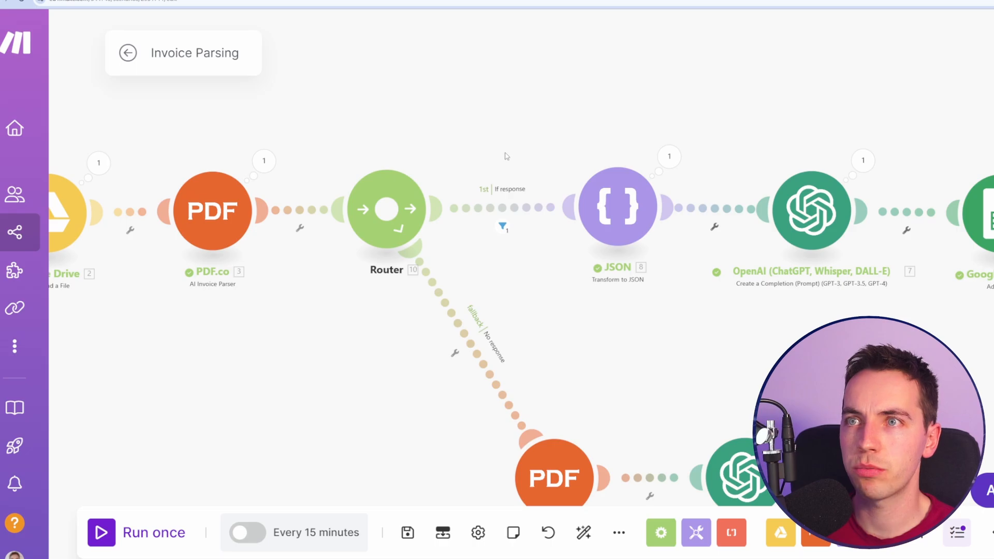
# Examine the Body in the output of the PDF.co AI Invoice Parser module for this run.
pyautogui.click(264, 160)
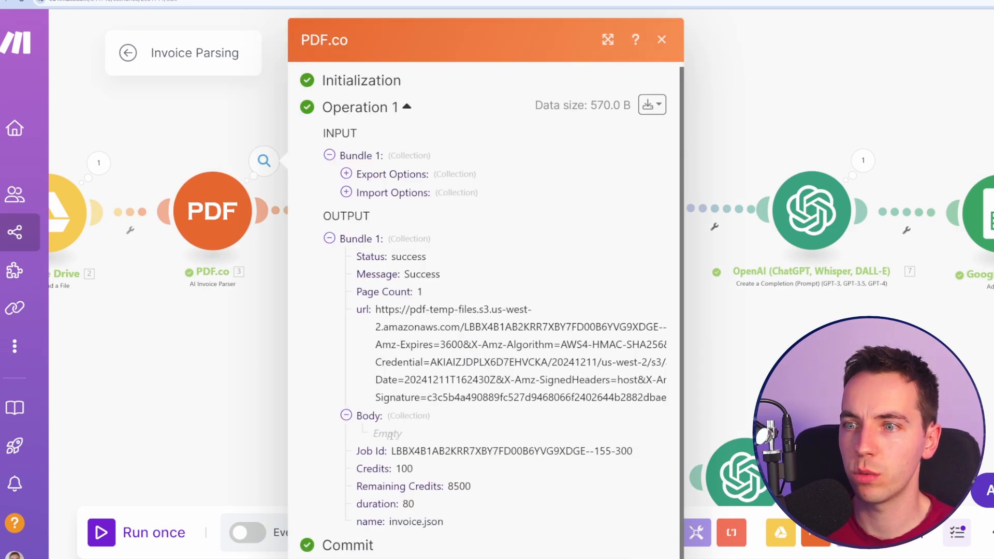
pyautogui.click(228, 411)
pyautogui.hscroll(6, 490, 253)
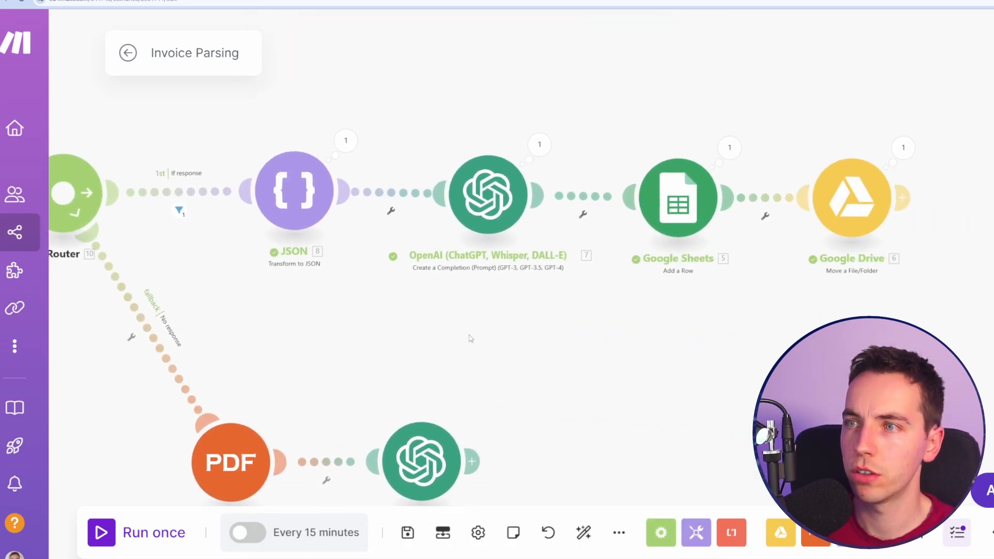
# Change the If response filter to require that the Body's array length is greater than 0, and rerun the scenario.
pyautogui.hscroll(-5, 490, 254)
pyautogui.click(447, 228)
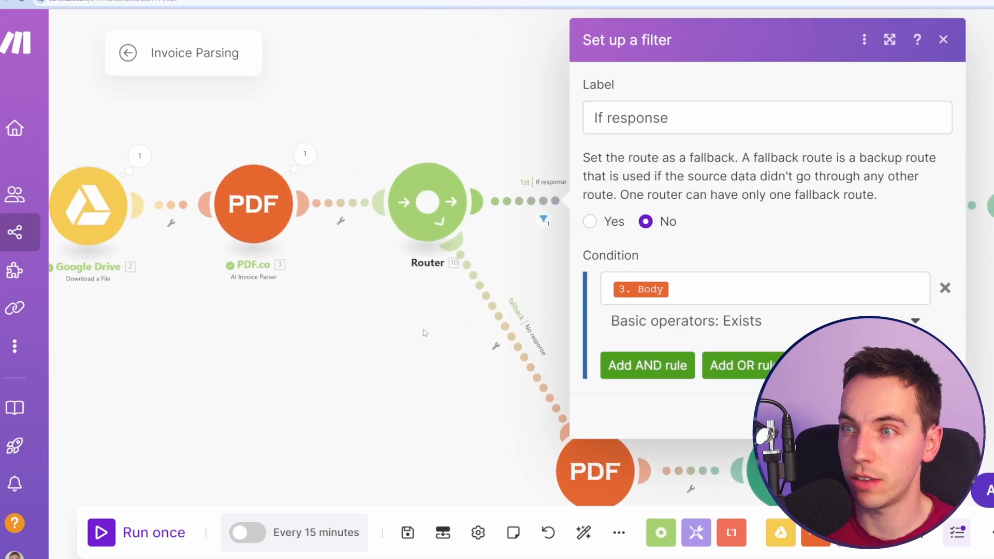
pyautogui.click(555, 283)
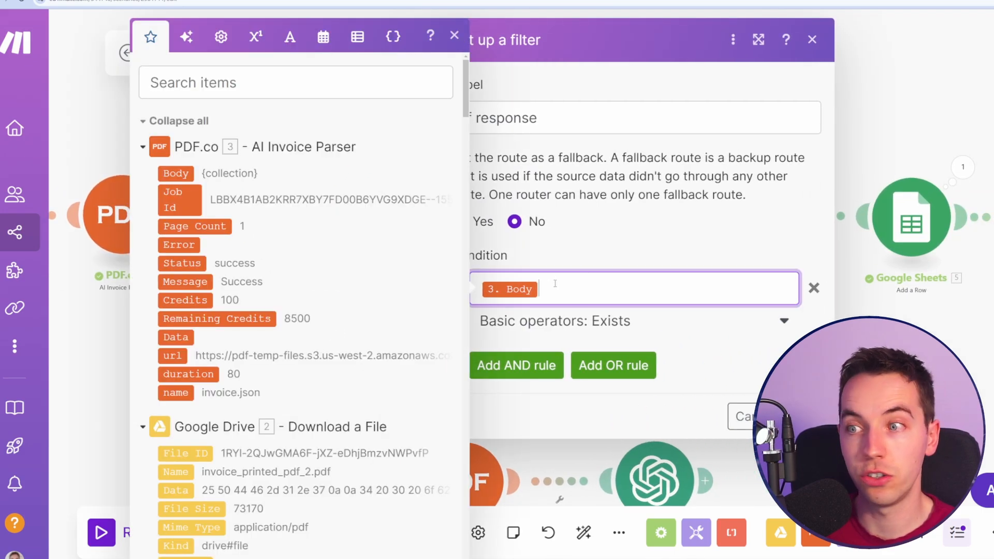
pyautogui.click(689, 322)
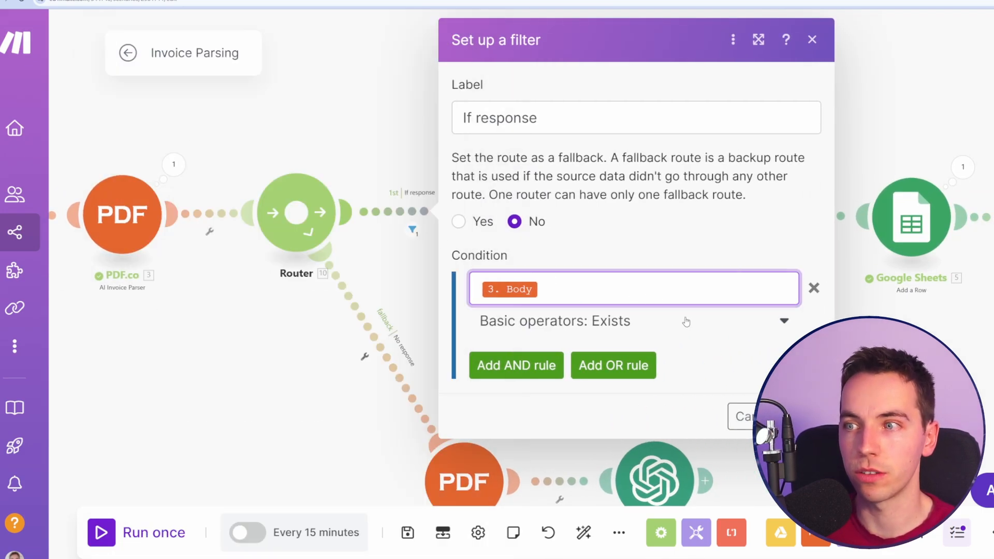
pyautogui.scroll(-15, 653, 440)
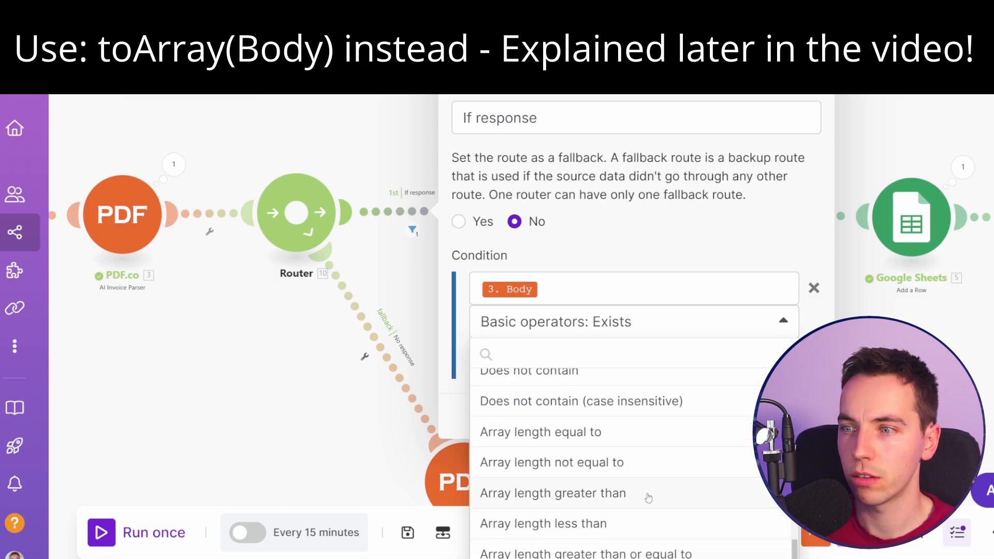
pyautogui.click(649, 497)
pyautogui.click(589, 357)
pyautogui.write('0')
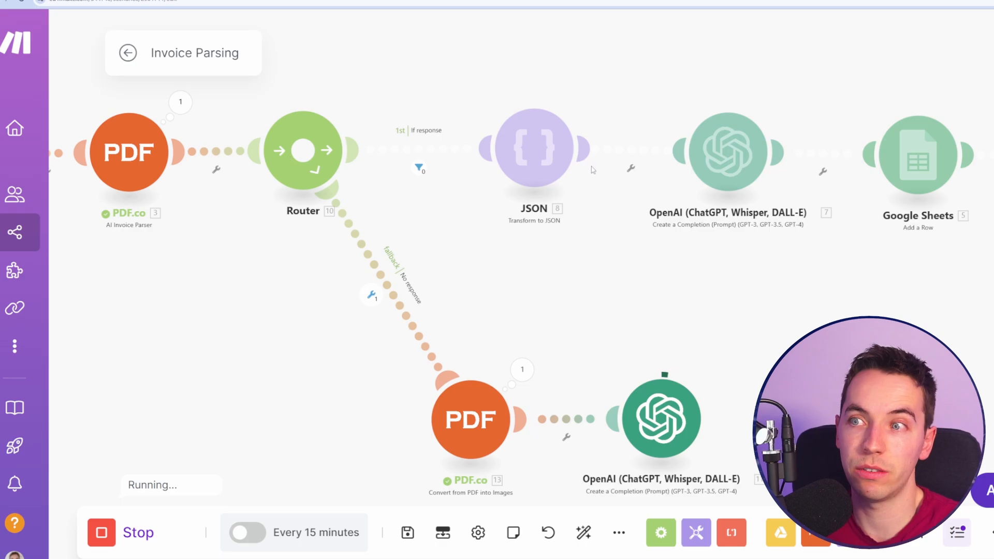
# Examine the parsed invoice result in the output of the fallback route's OpenAI module.
pyautogui.scroll(-2, 338, 145)
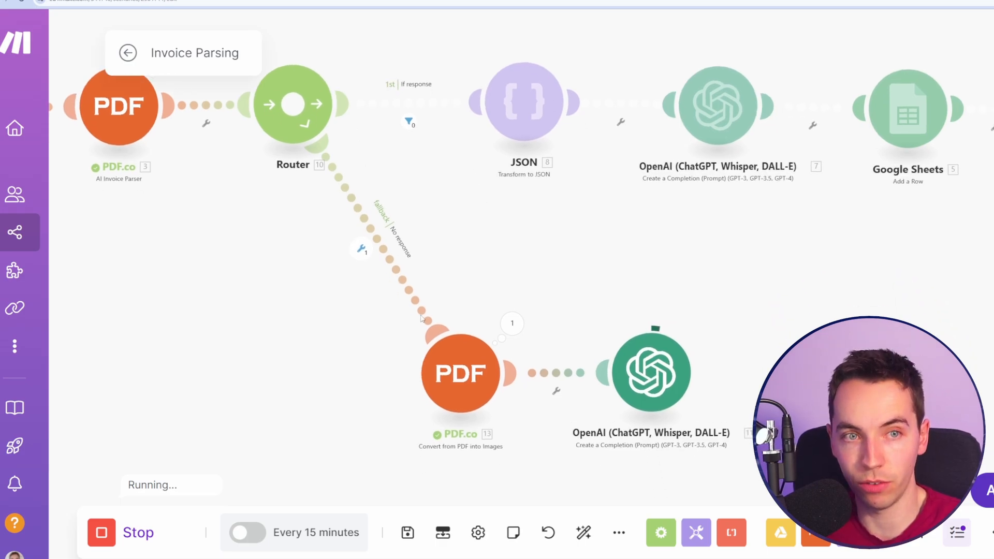
pyautogui.hscroll(5, 421, 318)
pyautogui.scroll(-2, 422, 318)
pyautogui.click(431, 254)
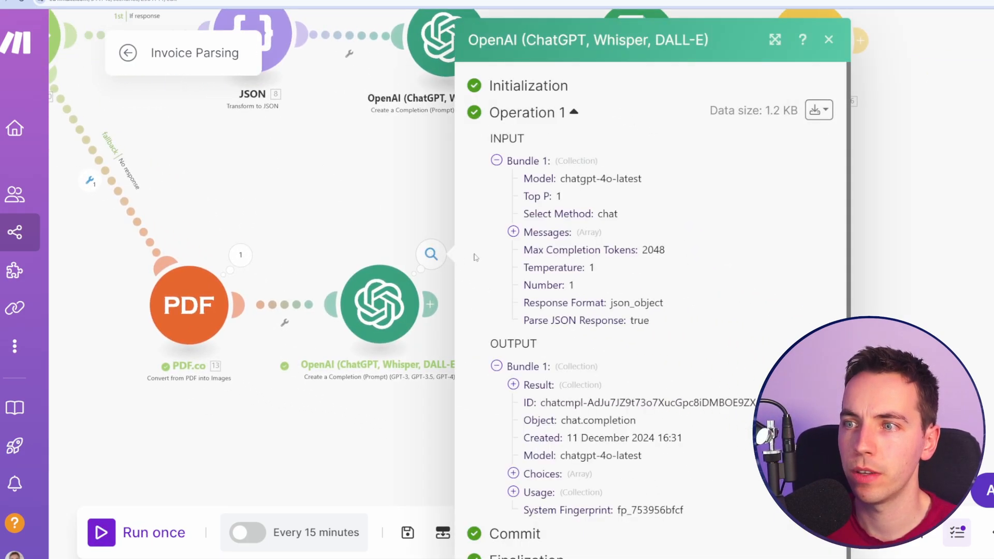
pyautogui.scroll(-1, 543, 283)
pyautogui.click(514, 378)
pyautogui.scroll(-3, 563, 241)
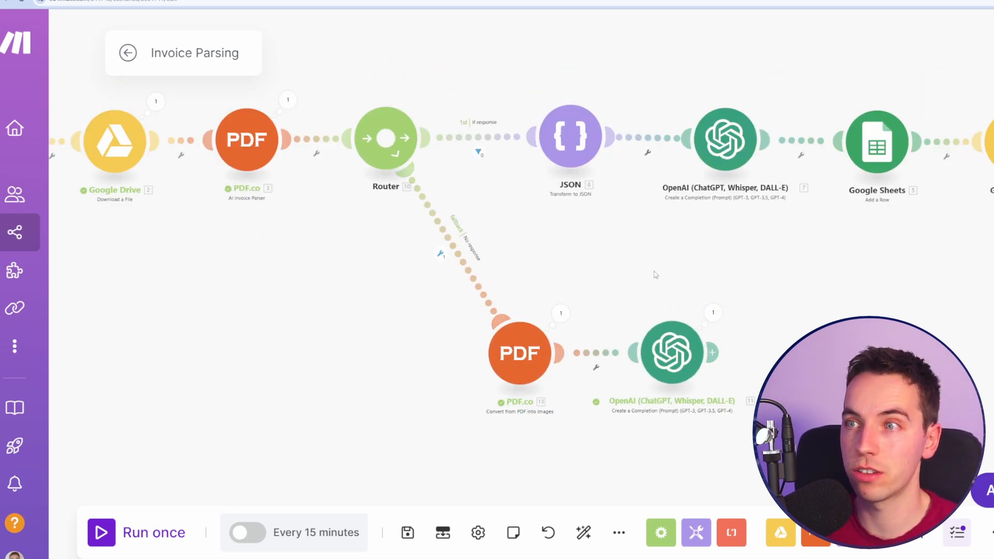
# Copy the main route's Google Sheets and Google Drive modules onto the end of the fallback route after OpenAI.
pyautogui.scroll(2, 474, 217)
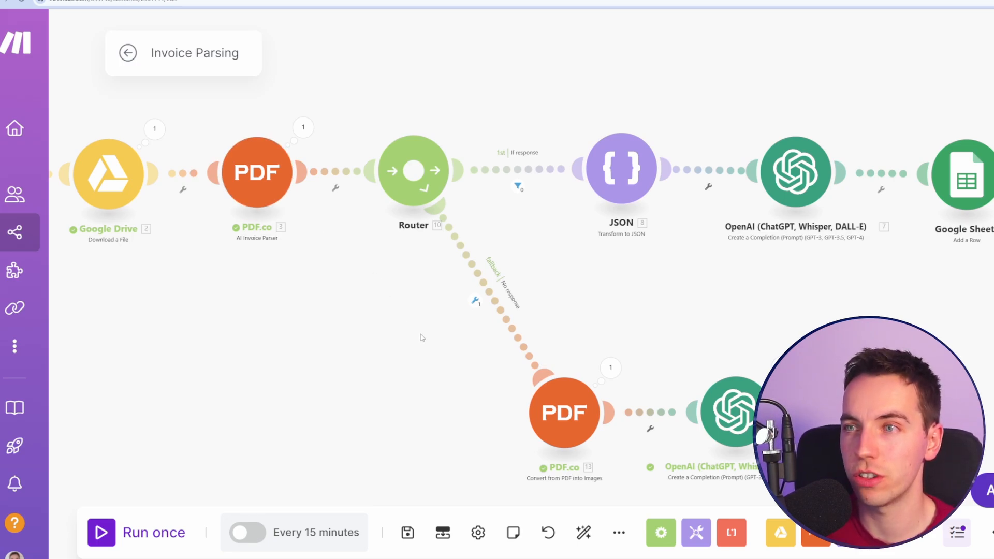
pyautogui.moveTo(422, 337); pyautogui.dragTo(308, 271)
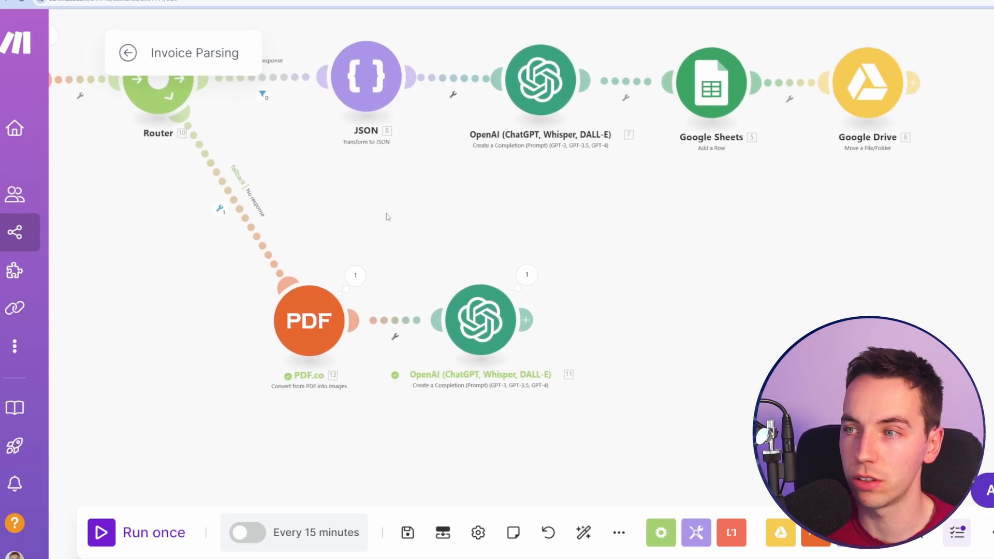
pyautogui.click(558, 260)
pyautogui.press('Escape')
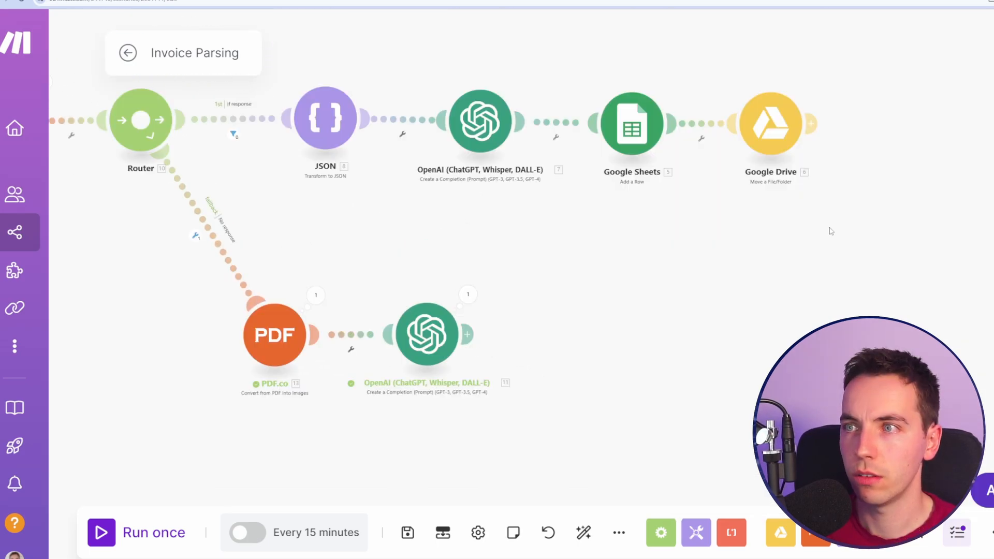
pyautogui.moveTo(863, 226); pyautogui.dragTo(590, 90)
pyautogui.rightClick(629, 124)
pyautogui.click(691, 135)
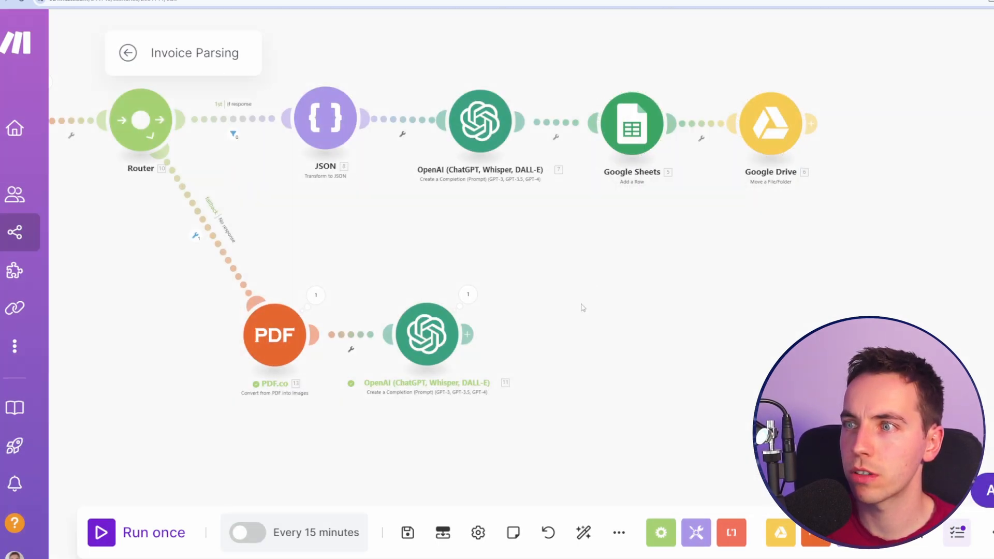
pyautogui.rightClick(586, 318)
pyautogui.click(632, 349)
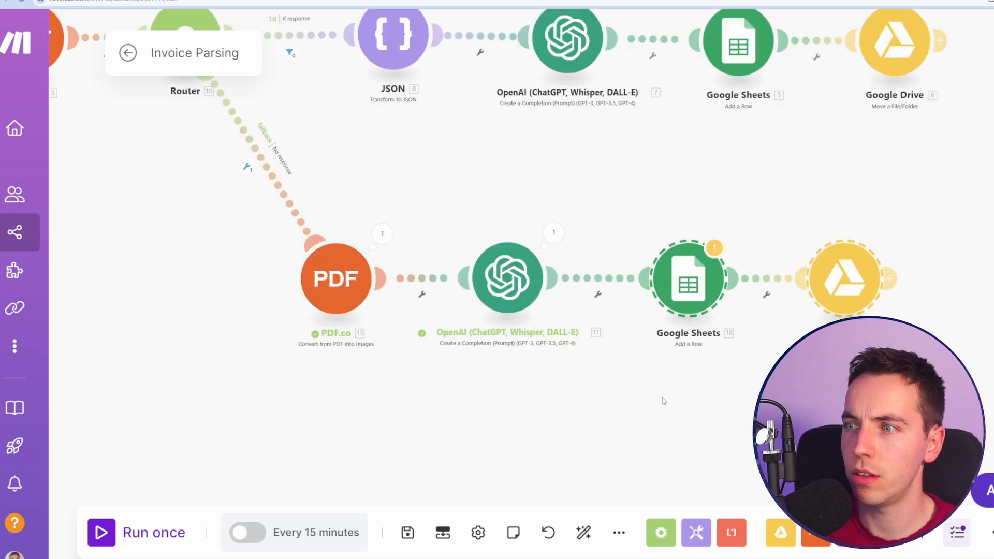
# In the copied Google Sheets module, remap Invoice Number and Invoice Date to the matching results of OpenAI module 11.
pyautogui.click(710, 278)
pyautogui.scroll(-7, 750, 235)
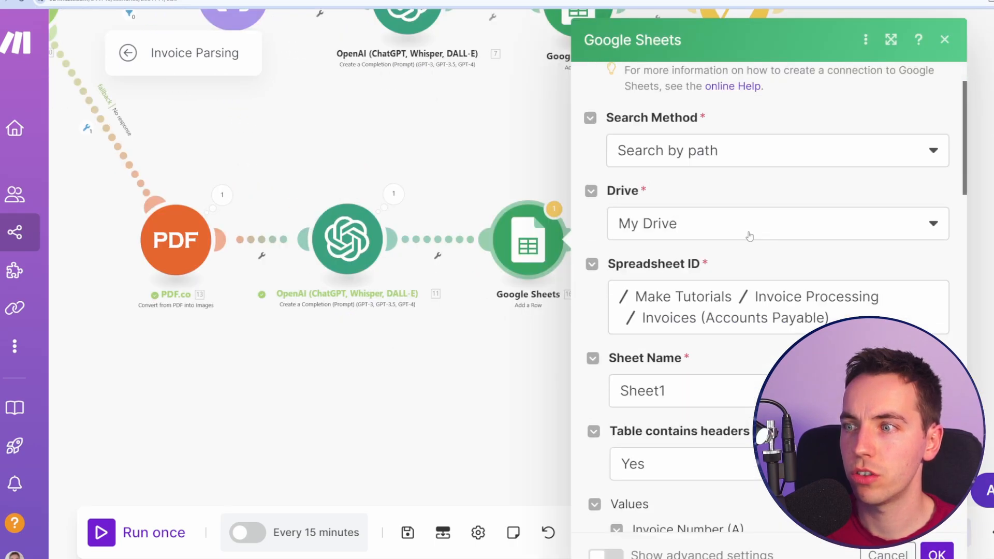
pyautogui.moveTo(541, 332); pyautogui.dragTo(471, 356)
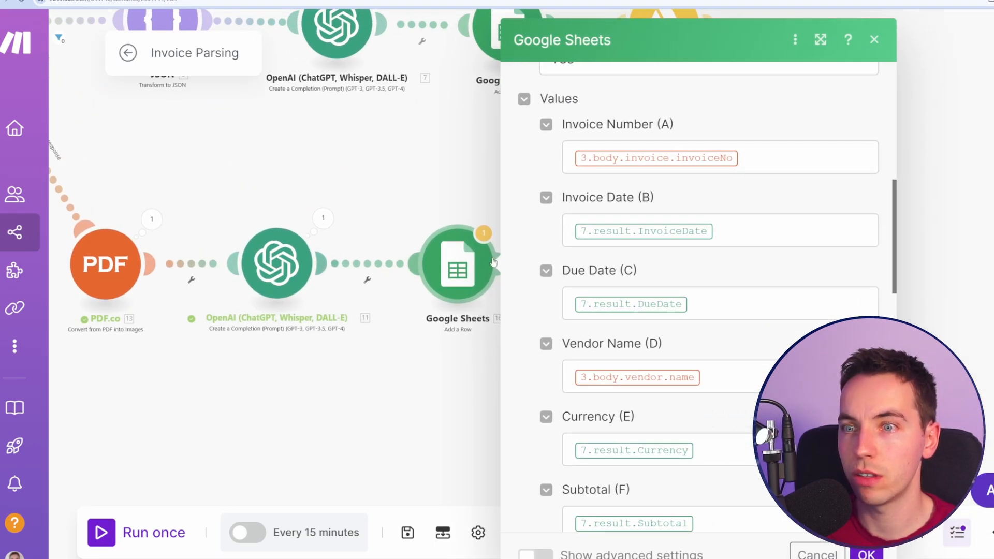
pyautogui.click(754, 163)
pyautogui.press('BackSpace')
pyautogui.click(372, 222)
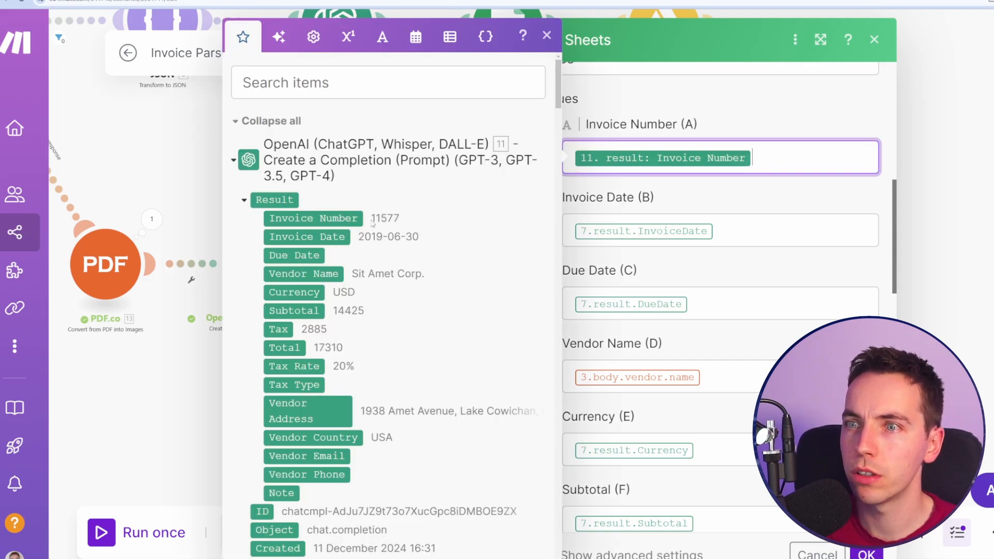
pyautogui.press('Tab')
pyautogui.press('BackSpace')
pyautogui.click(326, 238)
# Remap the Due Date, Vendor Name and Currency columns to the matching results of OpenAI module 11.
pyautogui.press('Tab')
pyautogui.press('BackSpace')
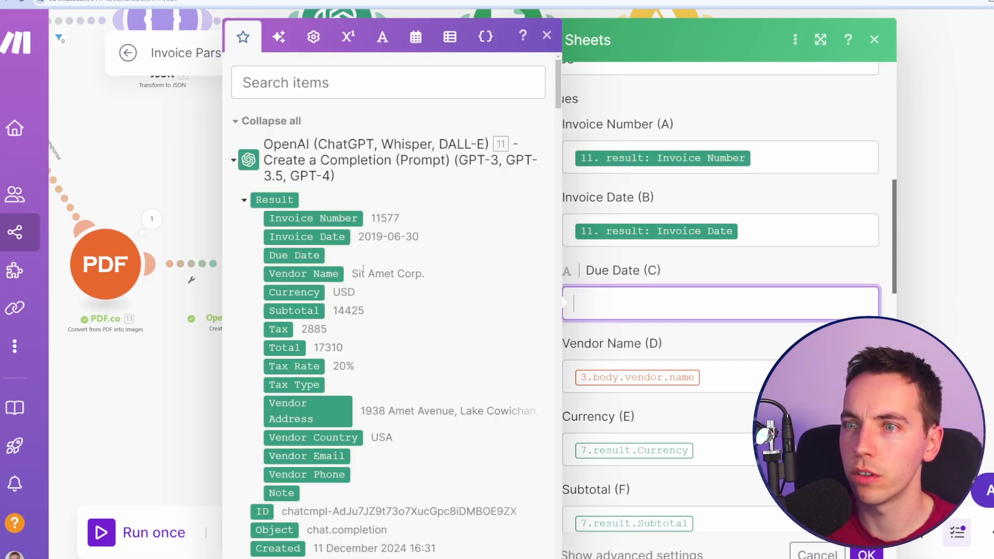
pyautogui.click(295, 255)
pyautogui.press('Tab')
pyautogui.press('BackSpace')
pyautogui.click(304, 274)
pyautogui.press('Tab')
pyautogui.press('BackSpace')
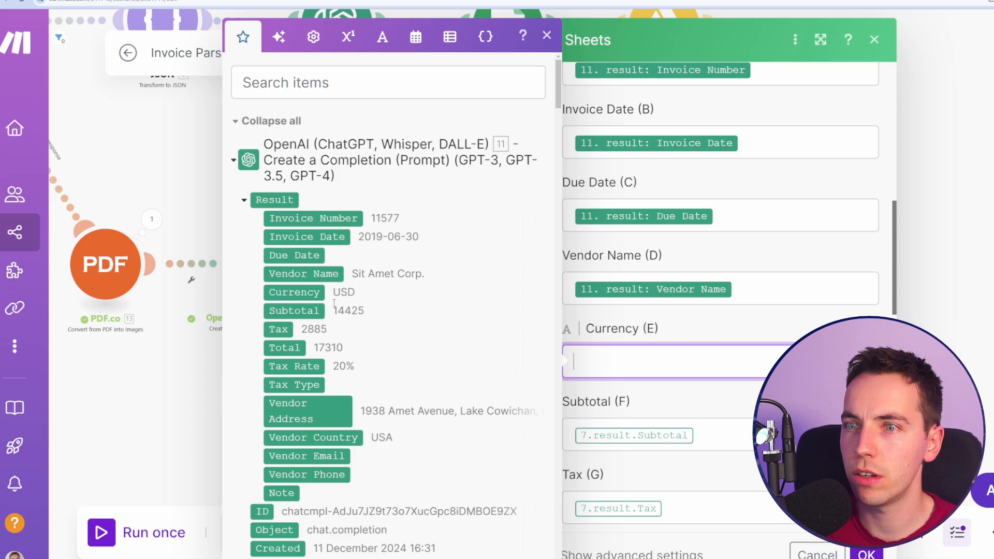
pyautogui.click(294, 292)
# Remap the Subtotal, Tax and Total columns to the matching results of OpenAI module 11.
pyautogui.press('Tab')
pyautogui.press('BackSpace')
pyautogui.click(294, 310)
pyautogui.press('Tab')
pyautogui.press('BackSpace')
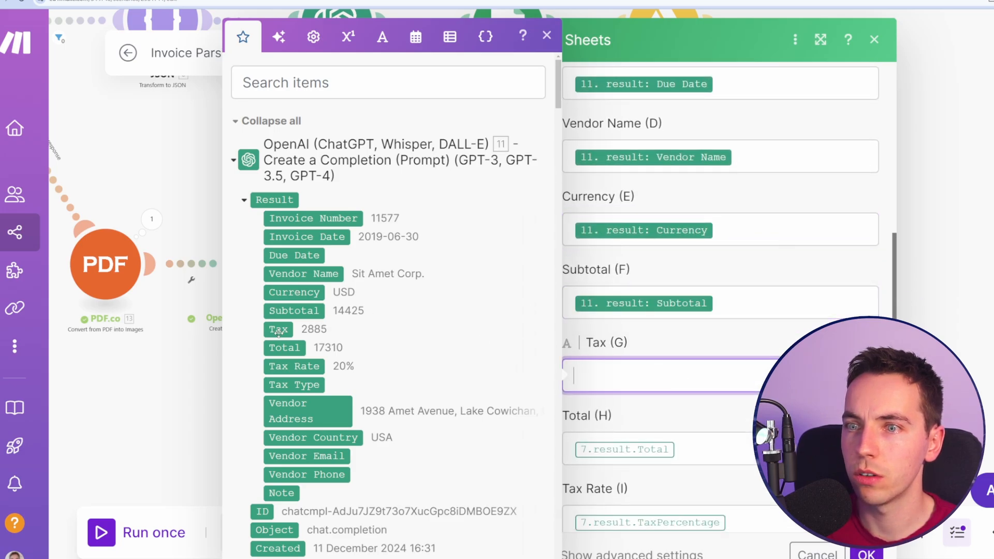
pyautogui.click(279, 329)
pyautogui.press('Tab')
pyautogui.press('BackSpace')
pyautogui.click(284, 347)
# Remap the Tax Rate and Tax Type columns to the matching results of OpenAI module 11.
pyautogui.press('Tab')
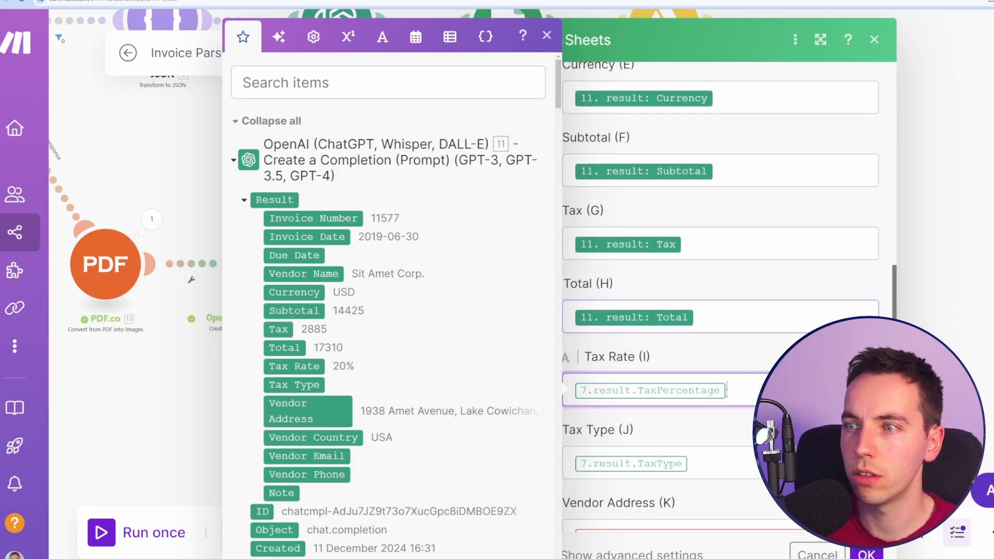
pyautogui.press('BackSpace')
pyautogui.click(295, 367)
pyautogui.press('Tab')
pyautogui.press('BackSpace')
pyautogui.click(294, 385)
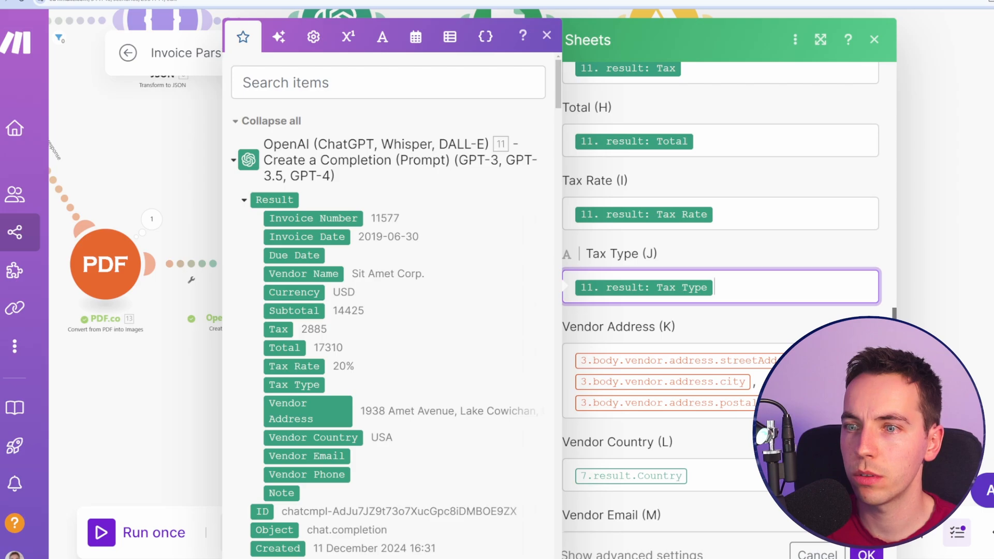
# Remap the Vendor Address and Vendor Country columns to the matching results of OpenAI module 11.
pyautogui.press('Tab')
pyautogui.press('BackSpace')
pyautogui.click(308, 411)
pyautogui.press('Tab')
pyautogui.press('BackSpace')
pyautogui.click(313, 437)
# Remap the Vendor Email and Vendor Phone columns to the matching results of OpenAI module 11.
pyautogui.press('Tab')
pyautogui.press('BackSpace')
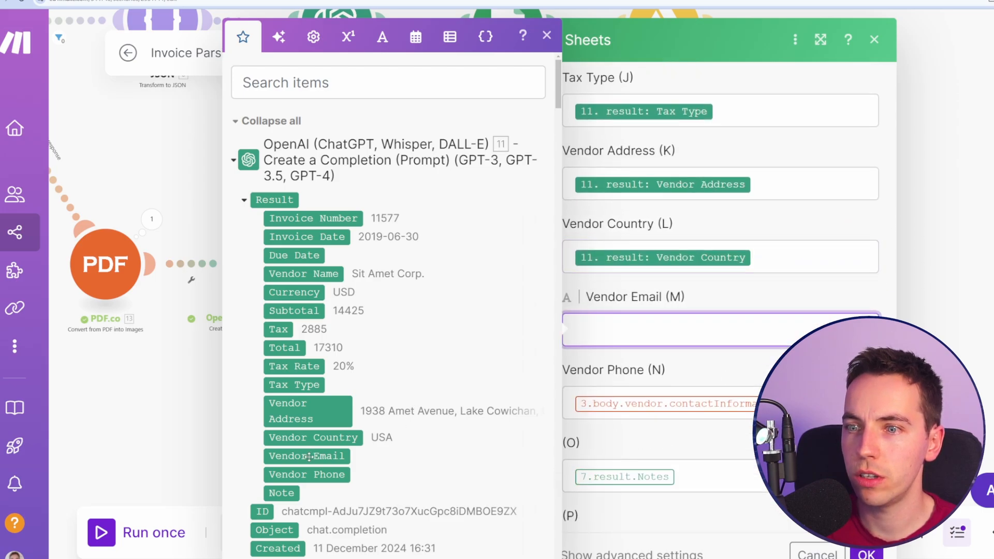
pyautogui.click(309, 456)
pyautogui.press('Tab')
pyautogui.press('BackSpace')
pyautogui.click(308, 475)
# Clear the old Notes mapping from column O, then save the Google Sheets module settings and the scenario.
pyautogui.press('Tab')
pyautogui.press('BackSpace')
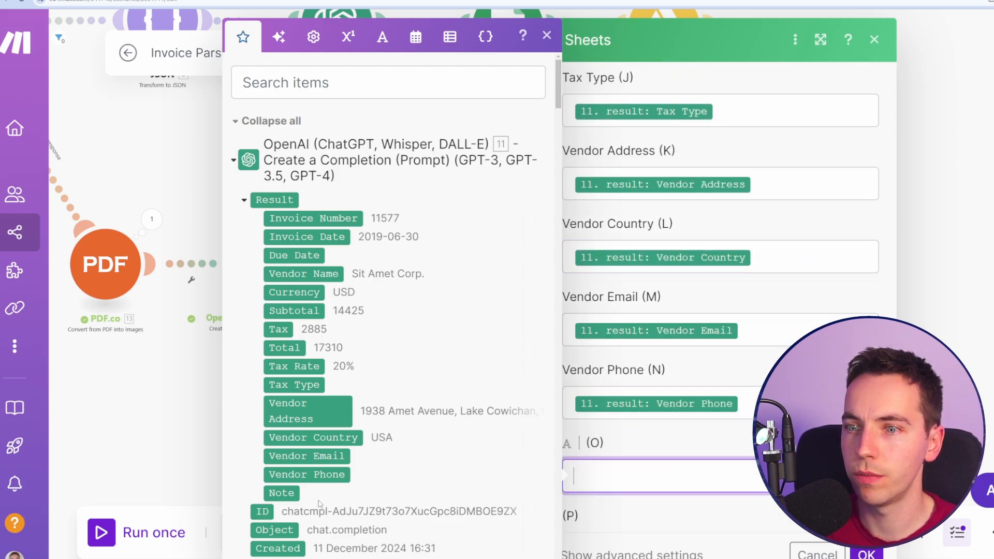
pyautogui.click(866, 554)
pyautogui.click(407, 532)
# Check the file move settings of the copied Google Drive module and save the scenario.
pyautogui.click(617, 267)
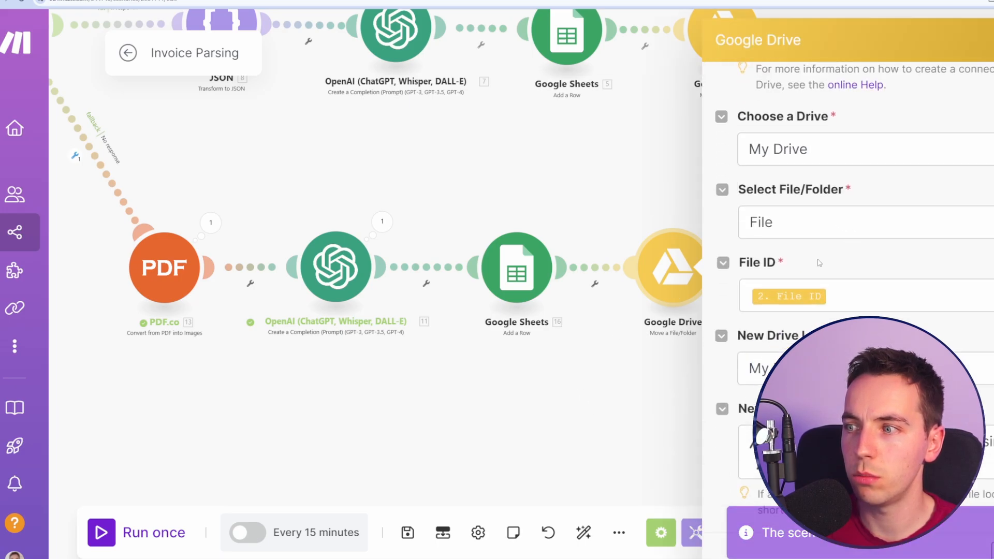
pyautogui.click(574, 399)
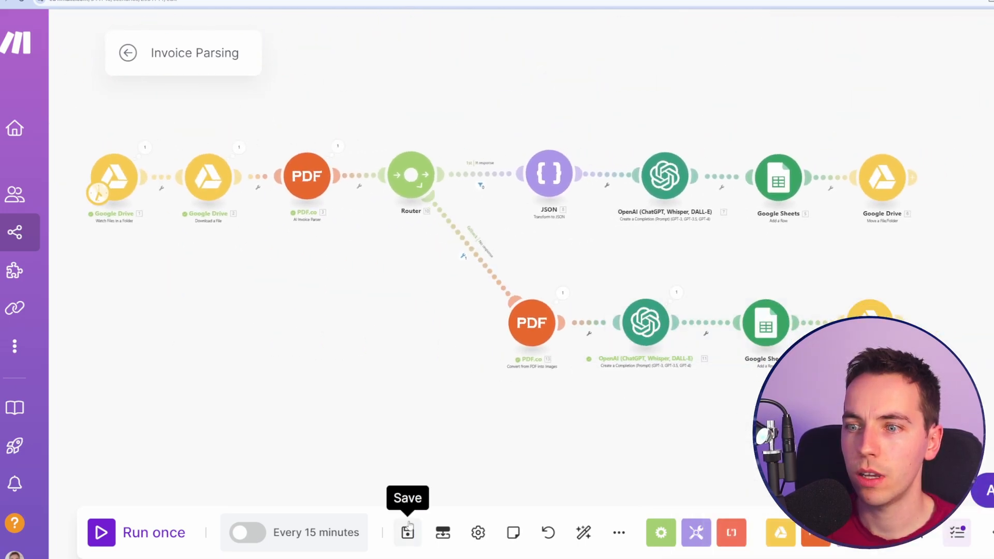
pyautogui.click(407, 532)
# Choose where the Google Drive trigger starts and run the scenario once with the completed fallback route.
pyautogui.rightClick(218, 192)
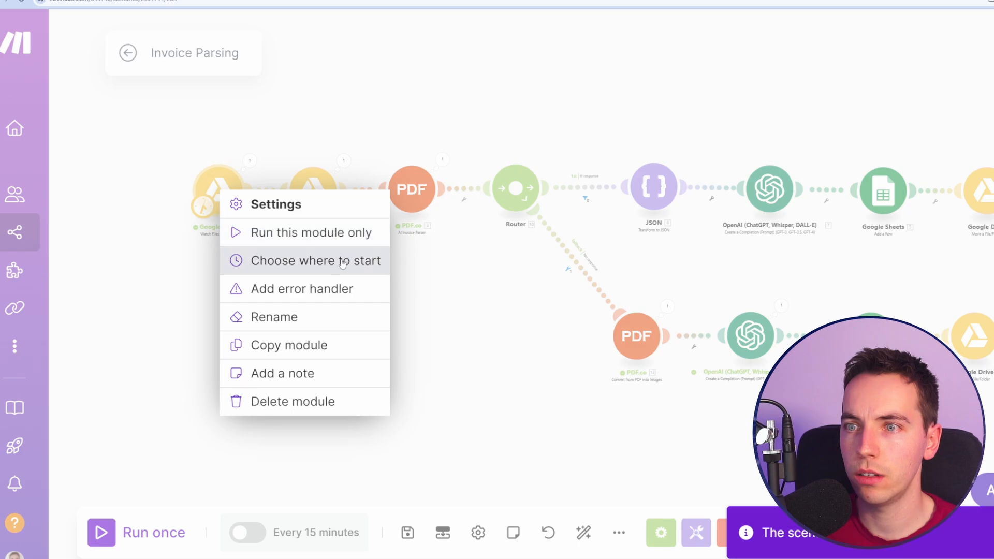
pyautogui.click(317, 260)
pyautogui.click(266, 203)
pyautogui.press('Return')
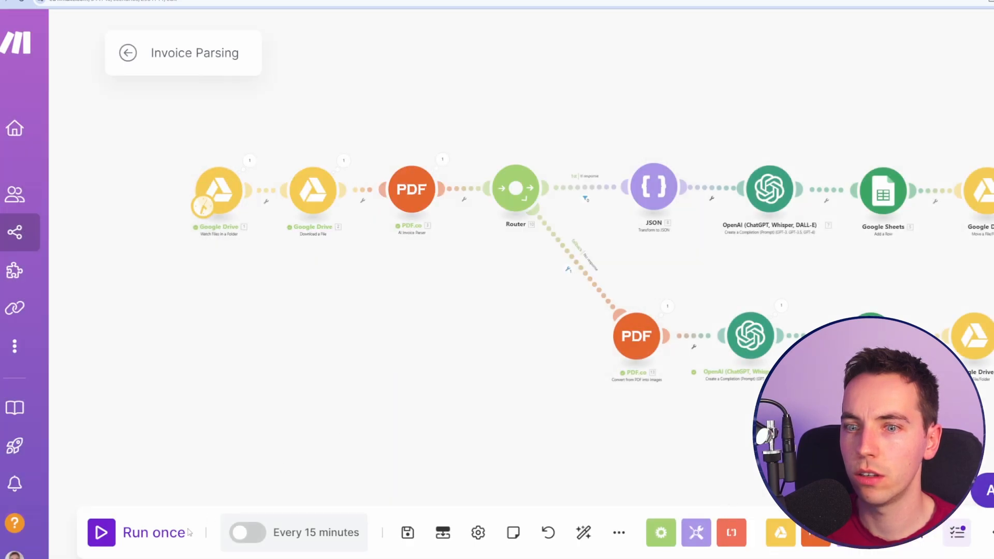
pyautogui.click(101, 534)
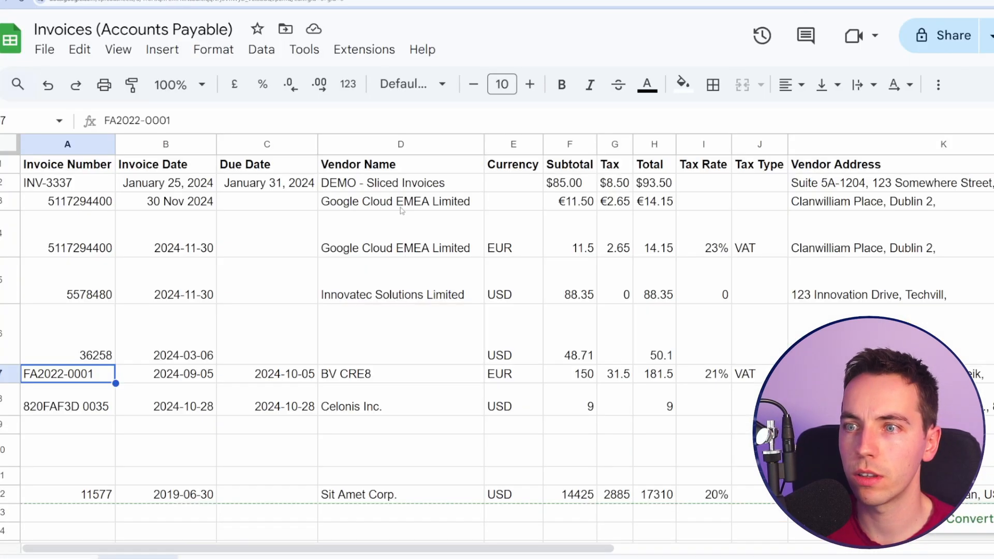
# Check the newly logged invoice in row 12 of the Invoices (Accounts Payable) sheet across all columns up to Note.
pyautogui.scroll(-1, 279, 414)
pyautogui.click(197, 450)
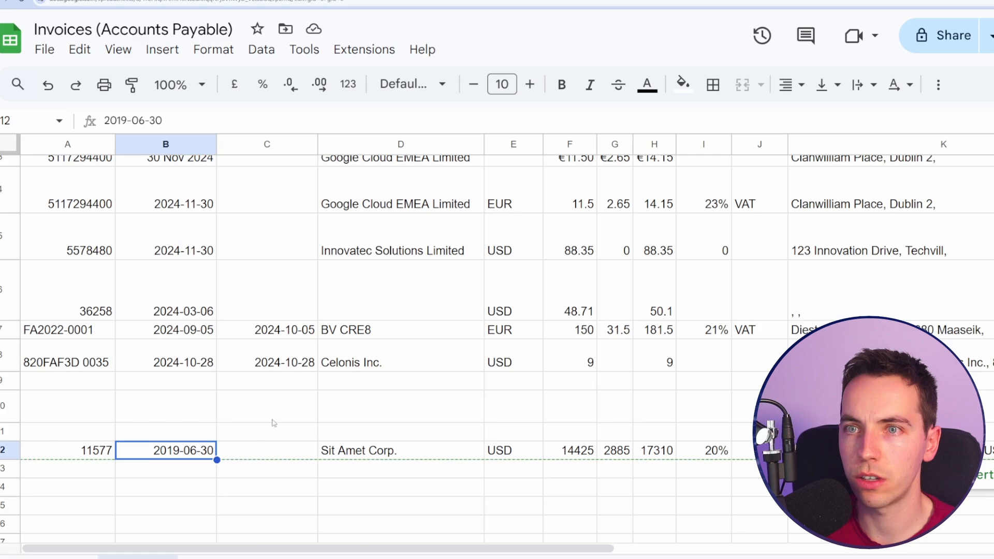
pyautogui.scroll(1, 280, 414)
pyautogui.scroll(-1, 285, 404)
pyautogui.press('Right')
pyautogui.press('Right')
pyautogui.press('Right')
pyautogui.press('Right')
pyautogui.press('Right')
pyautogui.press('Right')
pyautogui.press('Right')
pyautogui.press('Right')
pyautogui.press('Right')
pyautogui.press('Right')
pyautogui.press('Right')
pyautogui.press('Right')
pyautogui.press('Right')
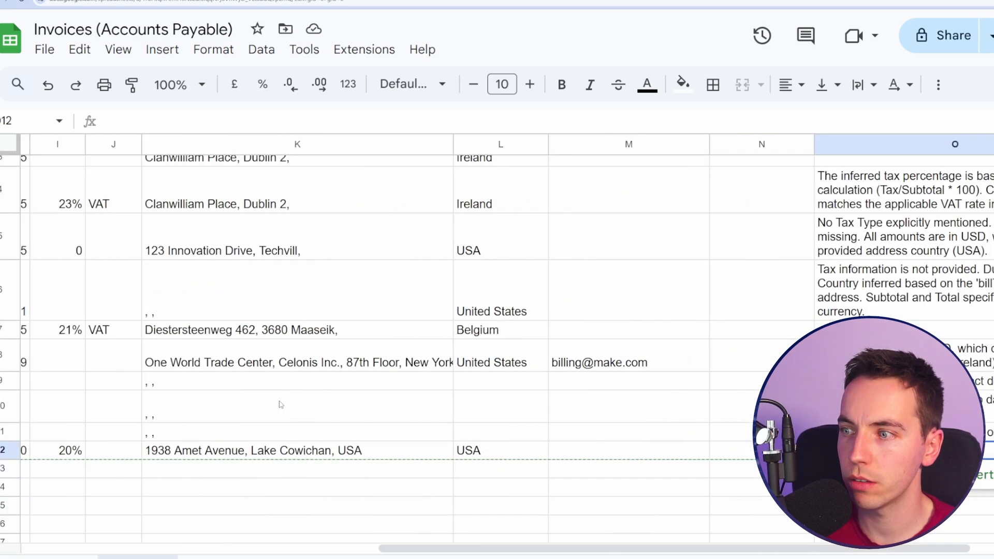
pyautogui.press('Right')
# Delete the nearly empty rows 9 to 11 from the Invoices (Accounts Payable) sheet.
pyautogui.moveTo(10, 381); pyautogui.dragTo(9, 431)
pyautogui.rightClick(8, 409)
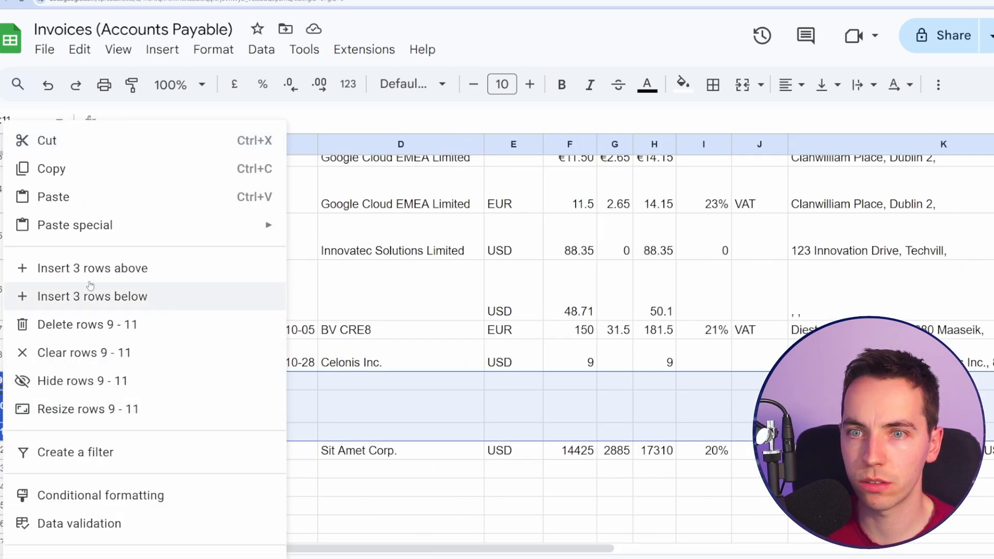
pyautogui.click(102, 329)
pyautogui.scroll(2, 286, 340)
pyautogui.click(311, 353)
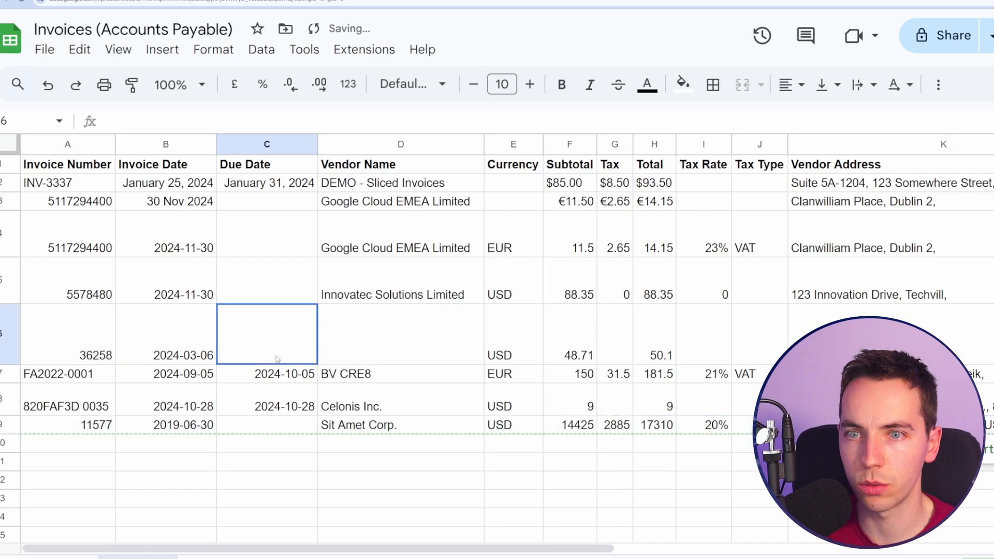
# Delete rows 2 and 3 with the earliest test invoices below the header row.
pyautogui.moveTo(8, 183); pyautogui.dragTo(7, 197)
pyautogui.rightClick(7, 196)
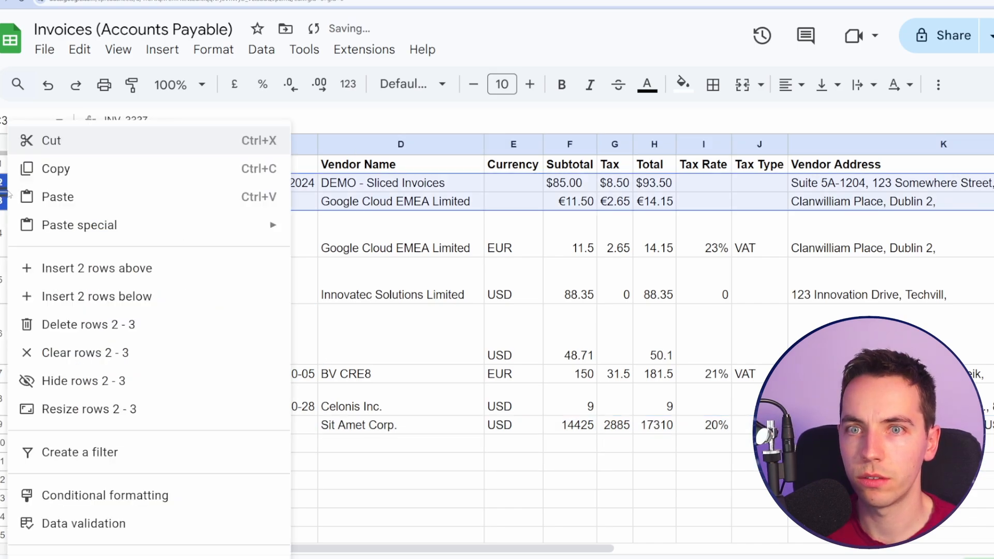
pyautogui.click(100, 325)
pyautogui.click(68, 164)
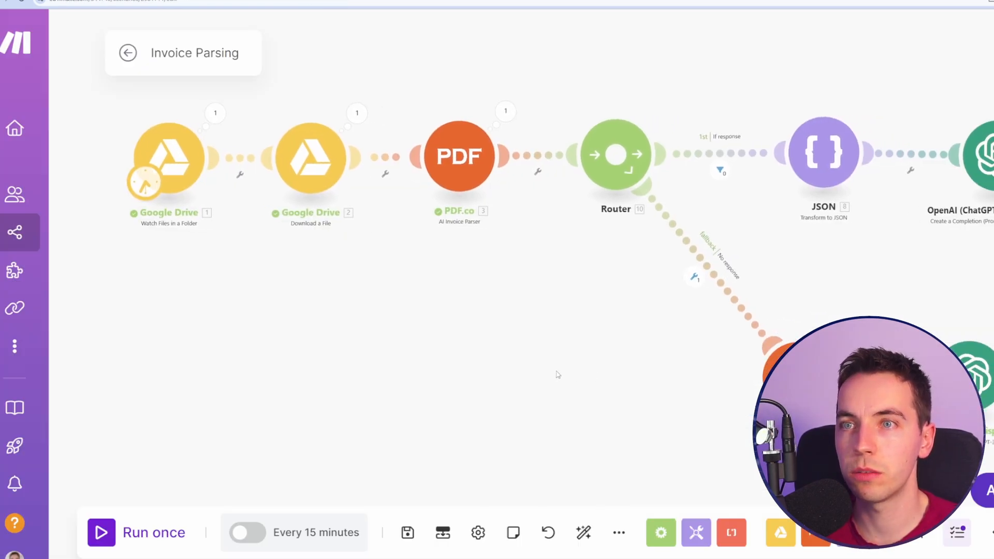
# Review the Invoice Parsing scenario from the Google Drive trigger through the router and along both routes.
pyautogui.moveTo(483, 373); pyautogui.dragTo(392, 369)
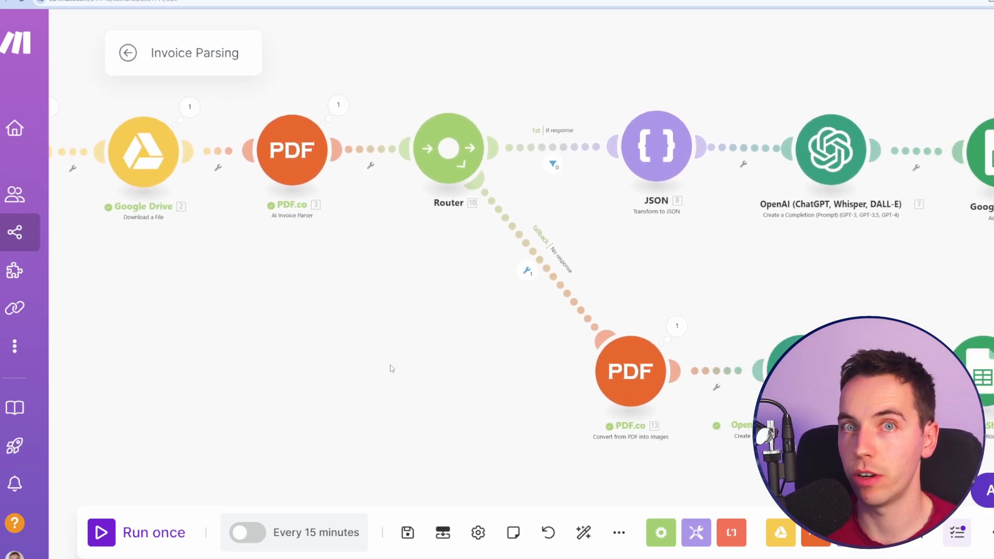
pyautogui.moveTo(347, 287); pyautogui.dragTo(468, 331)
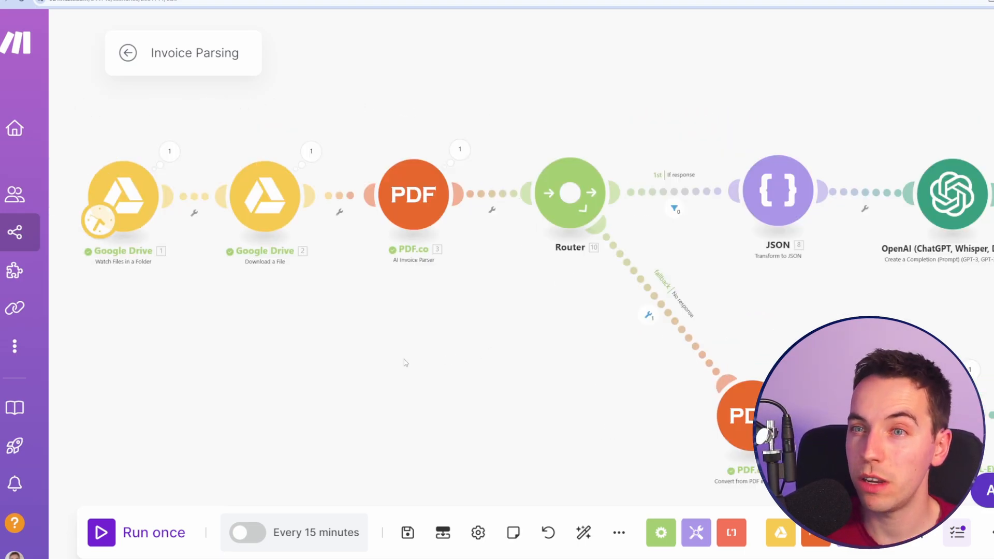
pyautogui.scroll(-3, 388, 368)
pyautogui.hscroll(3, 388, 368)
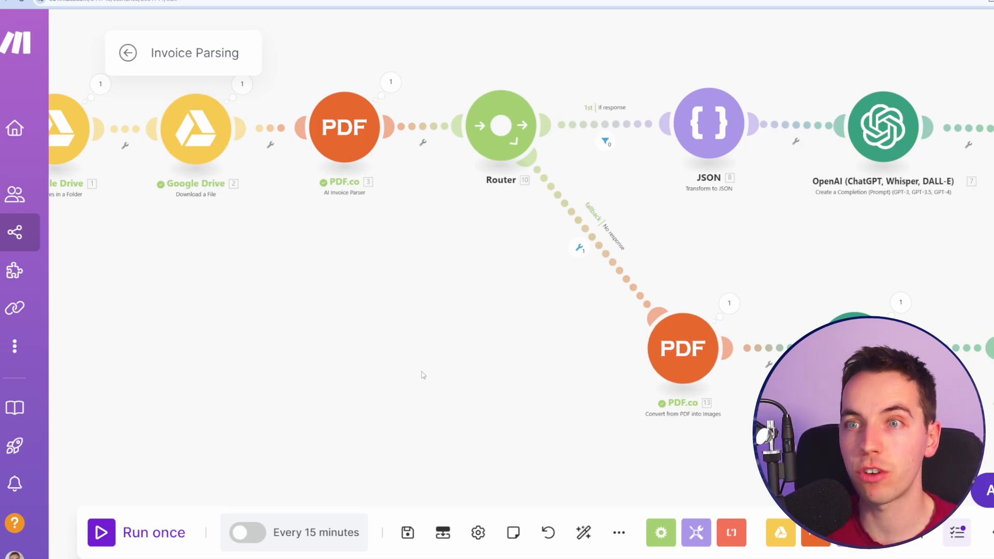
pyautogui.moveTo(289, 244); pyautogui.dragTo(359, 242)
pyautogui.moveTo(360, 242); pyautogui.dragTo(419, 299)
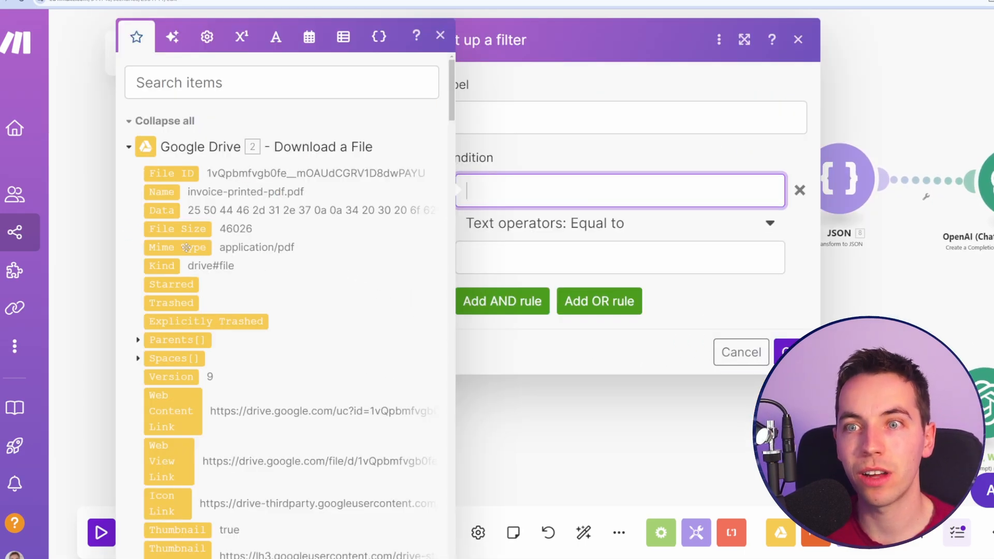
pyautogui.click(510, 447)
pyautogui.scroll(-1, 487, 450)
pyautogui.moveTo(443, 399); pyautogui.dragTo(432, 346)
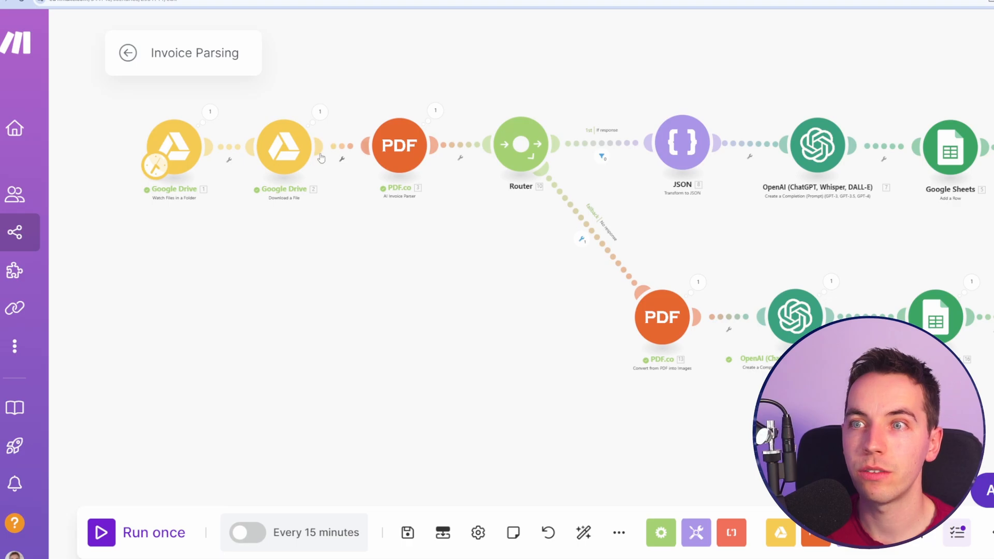
pyautogui.moveTo(522, 482); pyautogui.dragTo(282, 331)
pyautogui.moveTo(536, 115); pyautogui.dragTo(856, 324)
pyautogui.moveTo(455, 244); pyautogui.dragTo(680, 339)
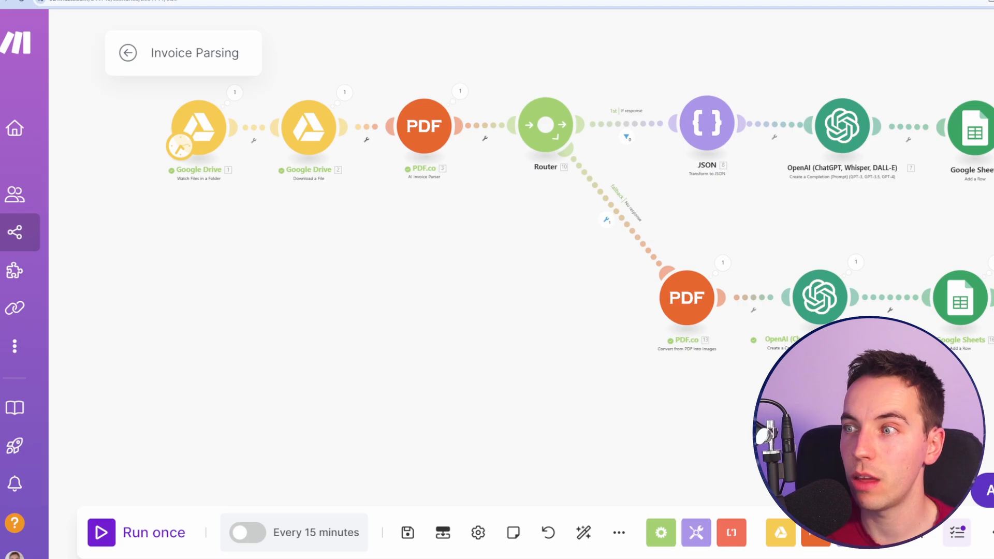
pyautogui.hscroll(3, 703, 394)
pyautogui.hscroll(3, 650, 395)
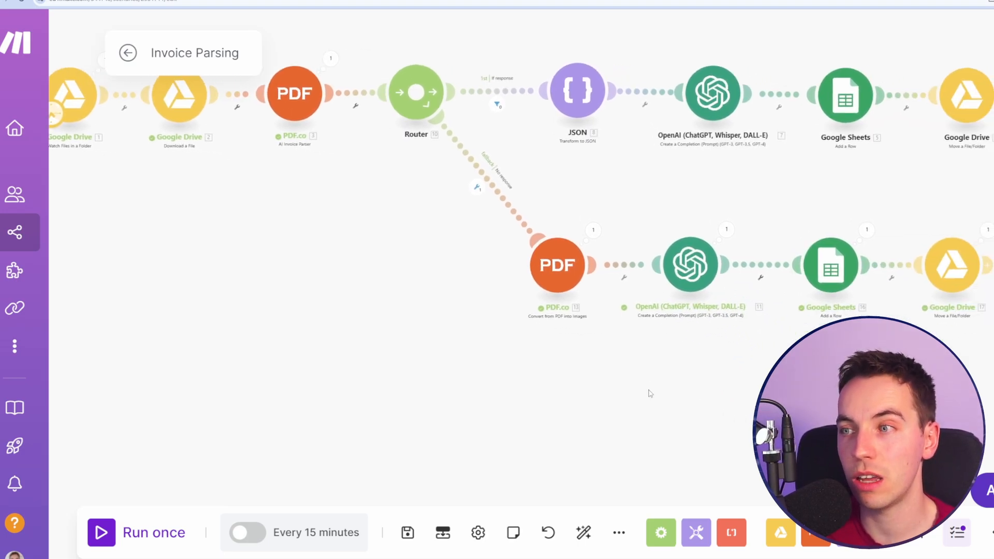
pyautogui.scroll(2, 701, 362)
pyautogui.moveTo(395, 313); pyautogui.dragTo(526, 371)
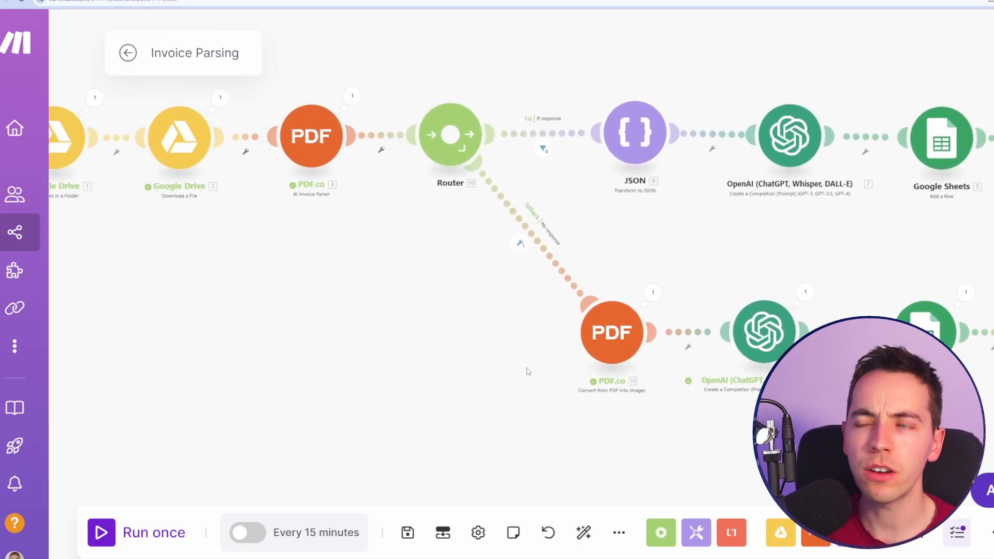
pyautogui.hscroll(-1, 455, 378)
pyautogui.hscroll(10, 570, 337)
pyautogui.scroll(-3, 738, 333)
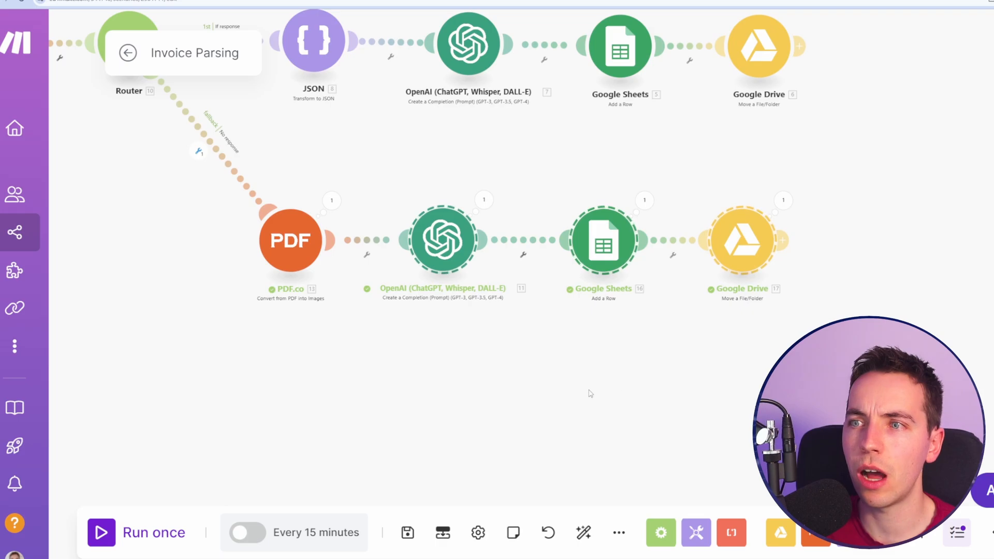
pyautogui.moveTo(341, 379); pyautogui.dragTo(699, 369)
pyautogui.hscroll(-2, 699, 369)
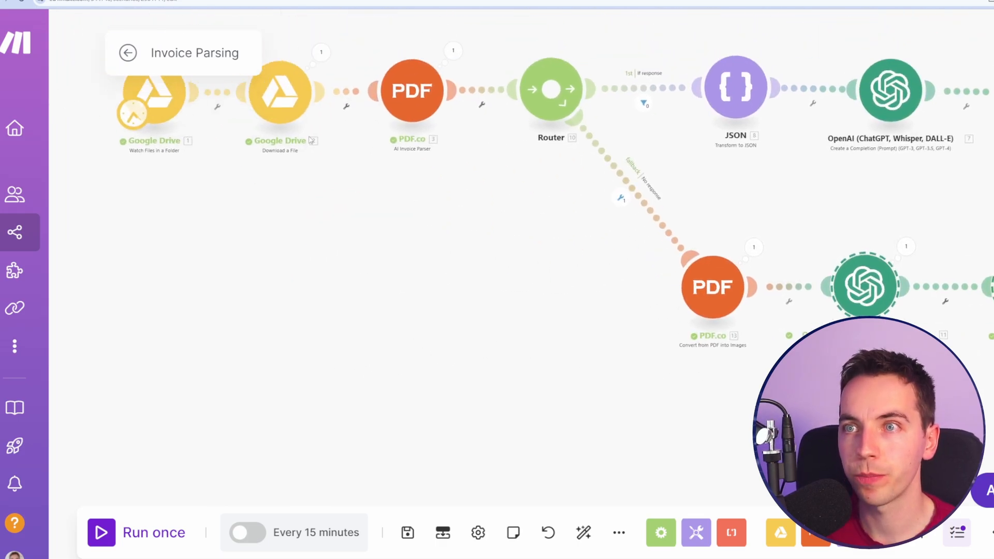
pyautogui.scroll(-2, 580, 395)
pyautogui.scroll(-1, 617, 337)
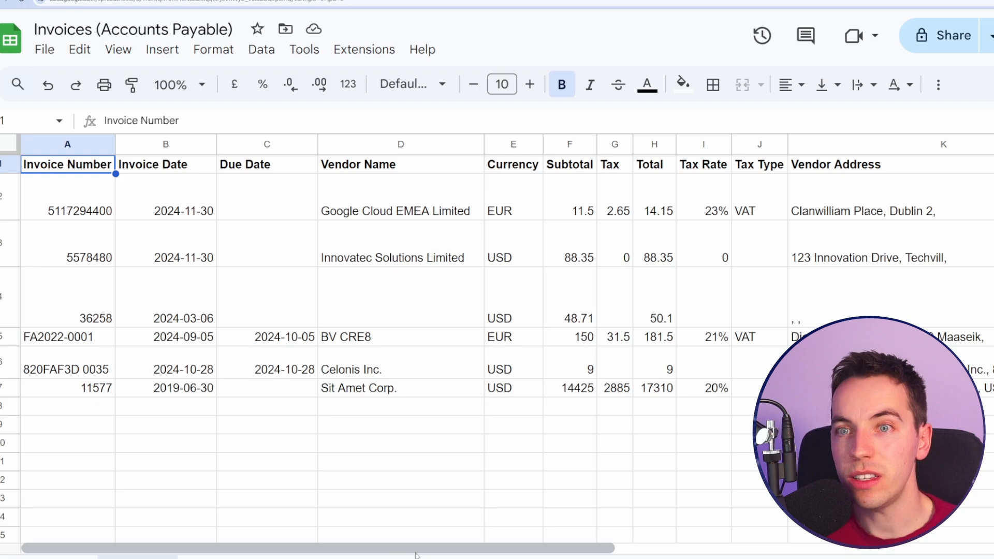
# Review the remaining invoice rows in the Google Sheet across all columns.
pyautogui.hscroll(10, 416, 534)
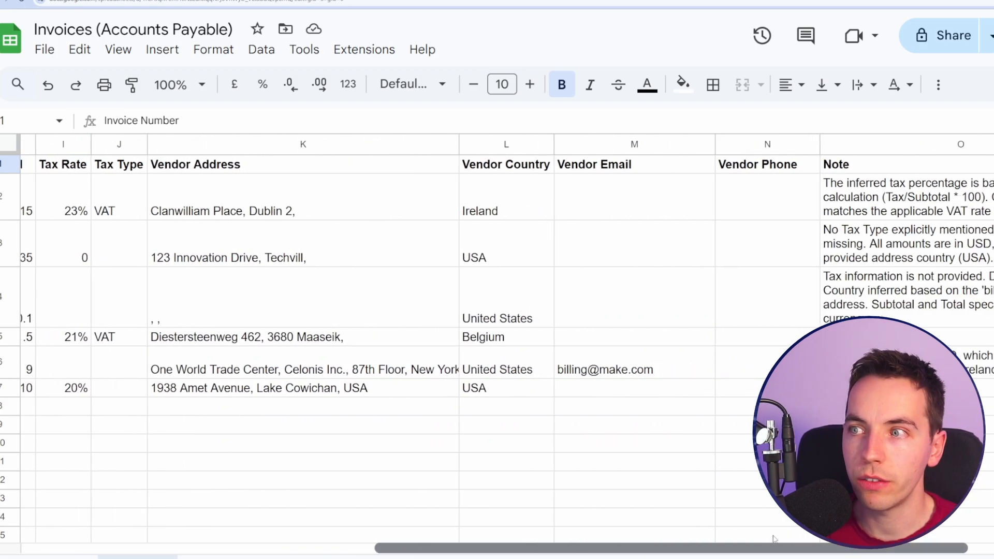
pyautogui.hscroll(-6, 417, 519)
pyautogui.hscroll(-3, 417, 519)
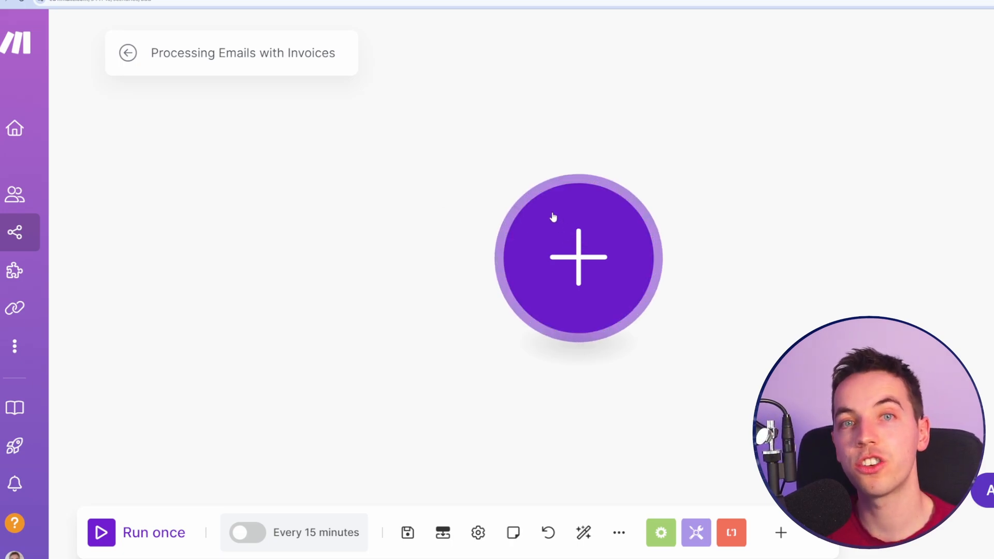
# Add a Gmail Watch Emails trigger as the first module of the Processing Emails with Invoices scenario.
pyautogui.moveTo(558, 261); pyautogui.dragTo(299, 256)
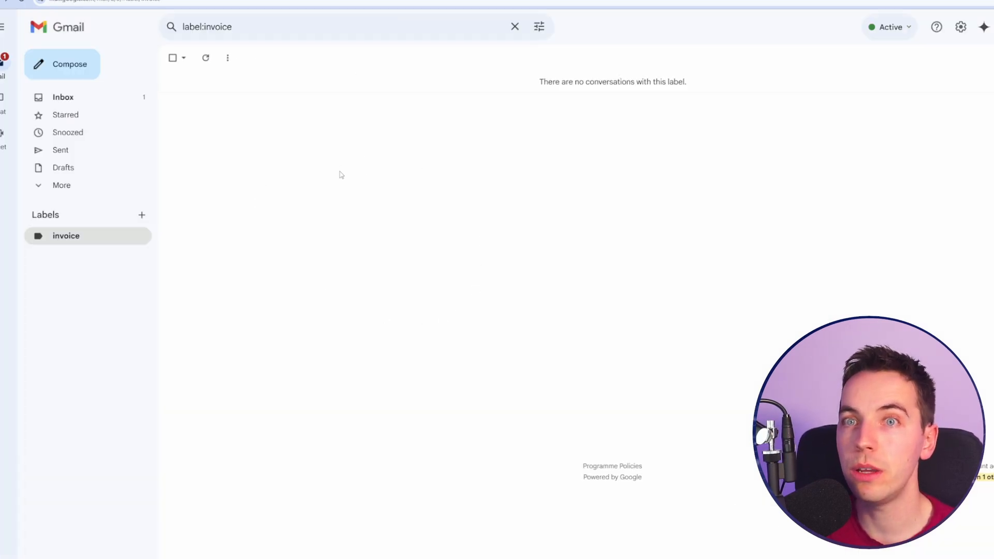
pyautogui.hotkey('ctrl', '+')
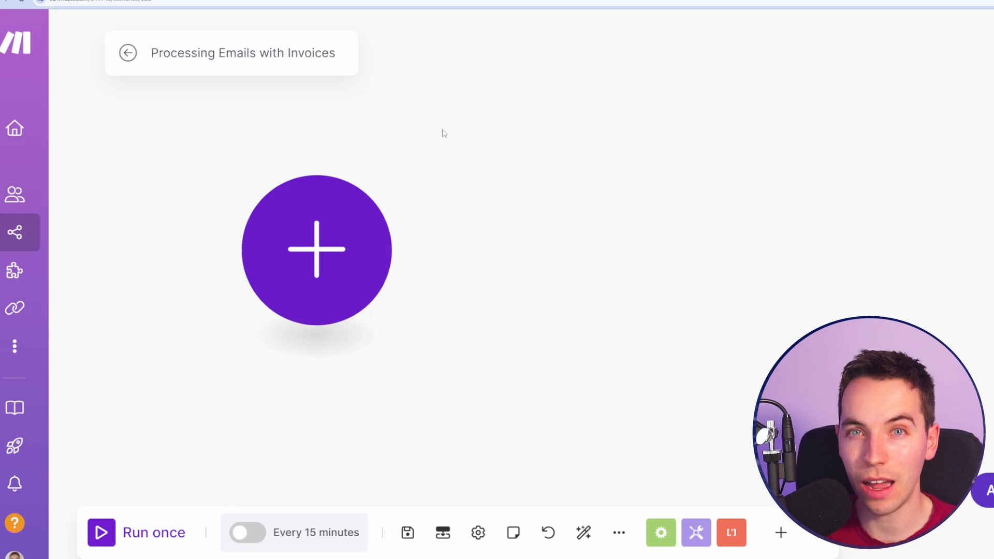
pyautogui.click(358, 248)
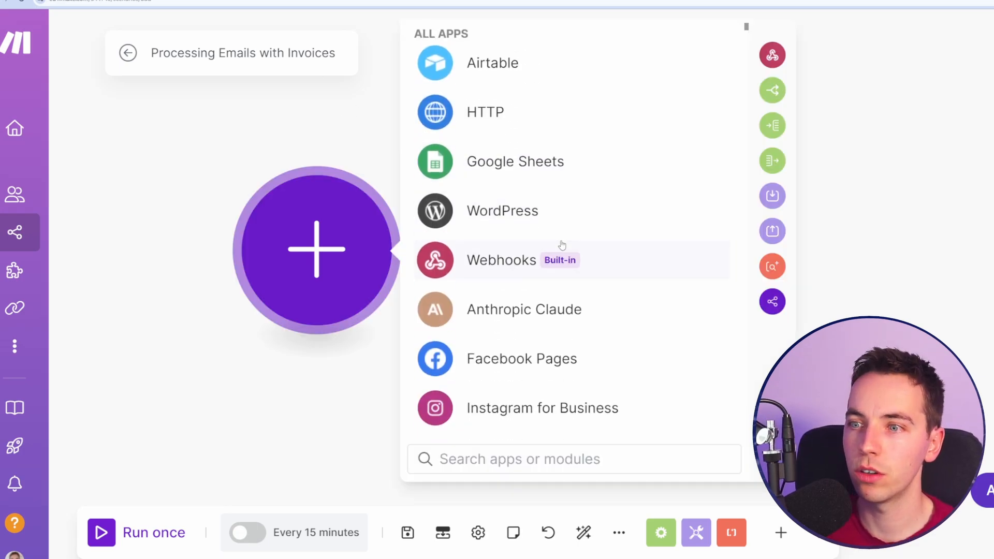
pyautogui.write('gmail')
pyautogui.click(572, 101)
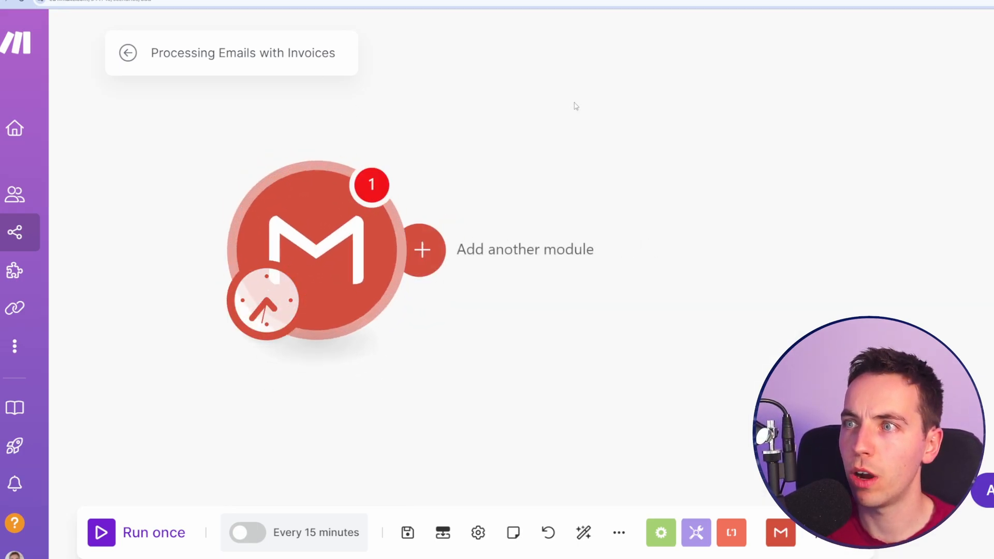
# Set the Gmail trigger's folder to INBOX and its filter type to Gmail filter.
pyautogui.click(566, 141)
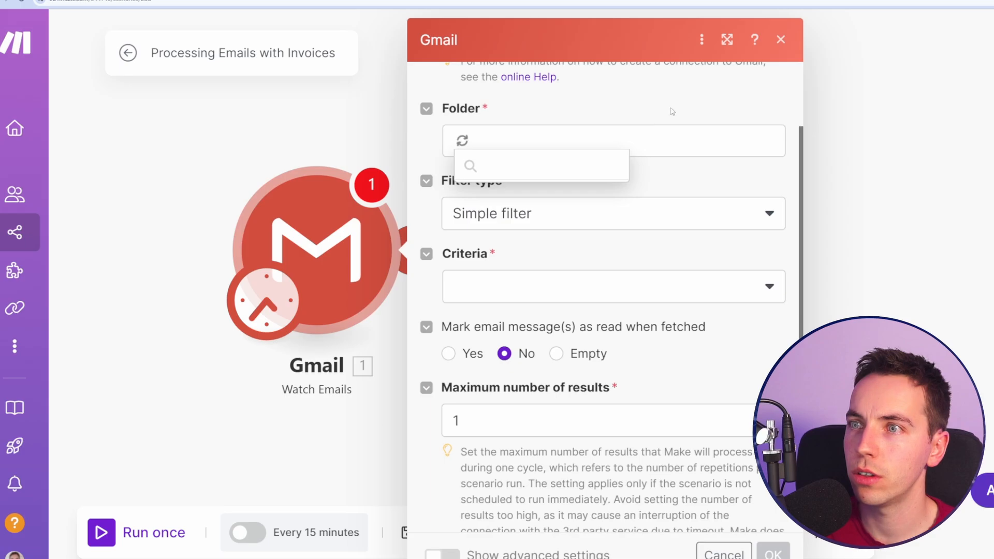
pyautogui.click(556, 295)
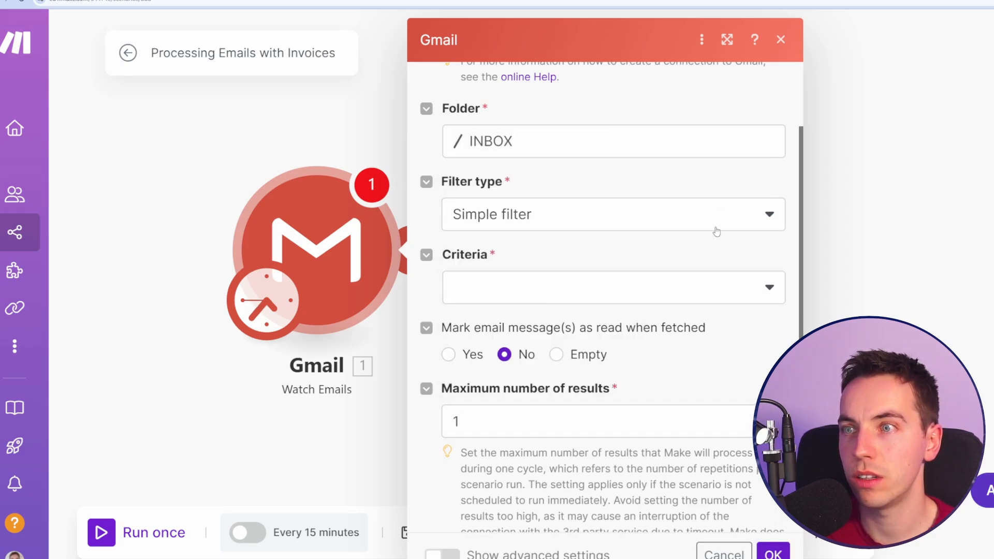
pyautogui.scroll(2, 717, 232)
pyautogui.click(683, 316)
pyautogui.click(619, 362)
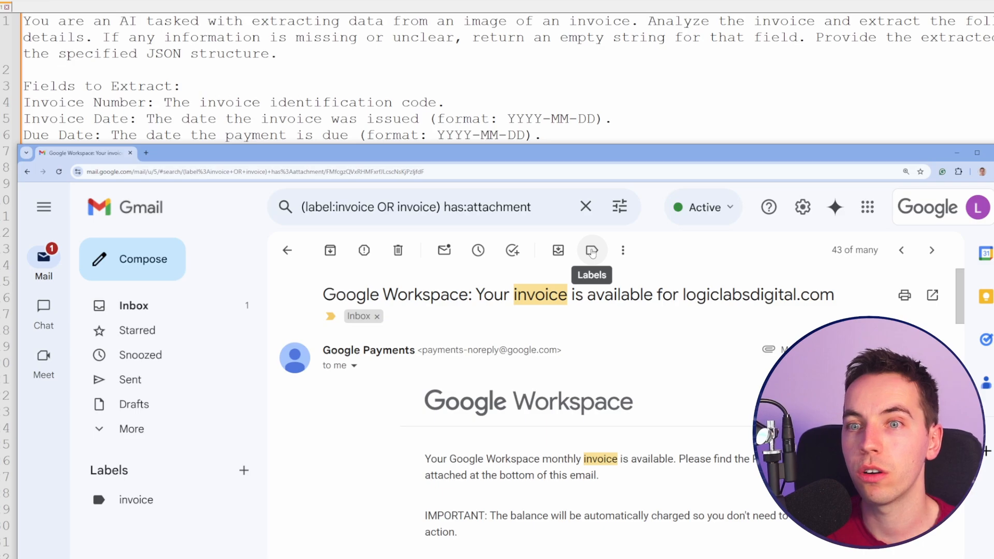
pyautogui.click(592, 251)
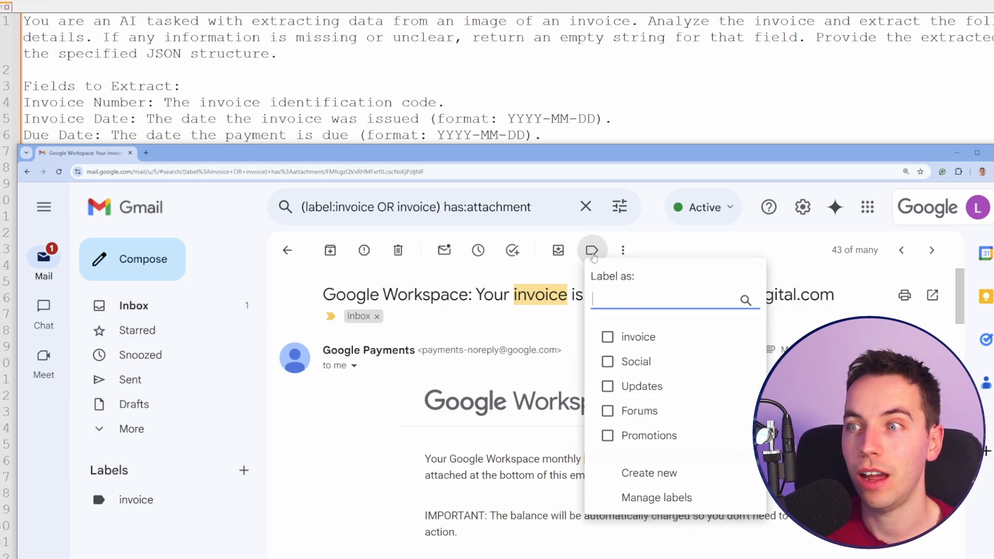
pyautogui.click(607, 337)
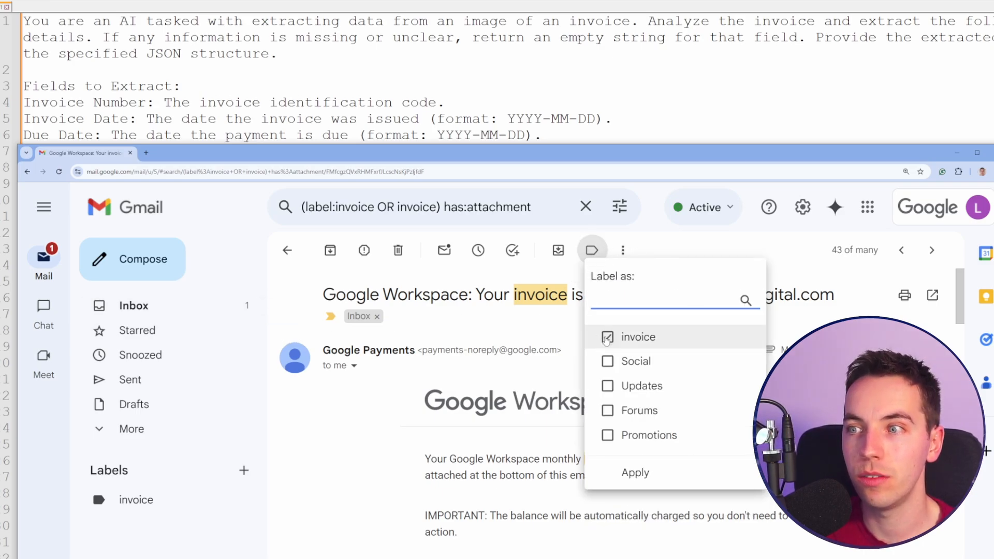
pyautogui.click(367, 453)
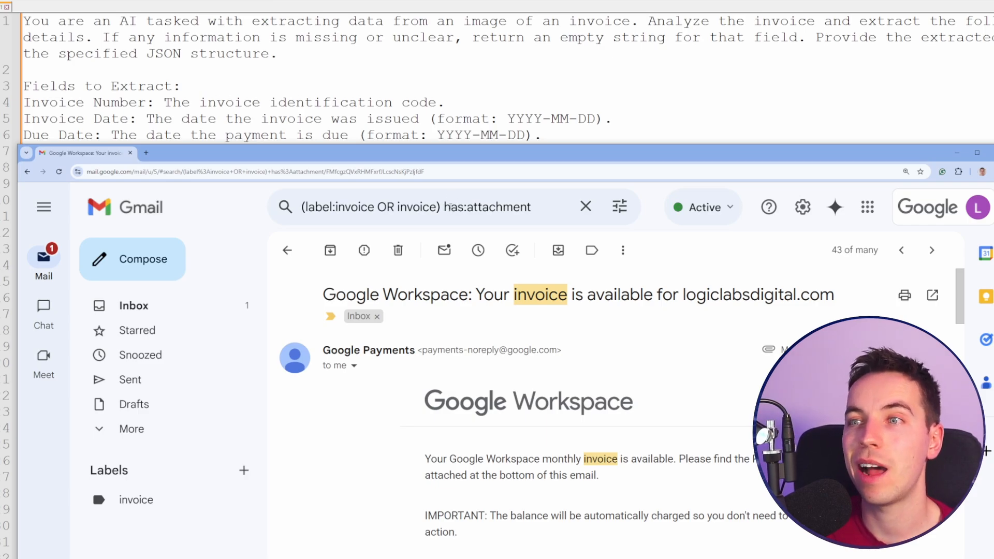
# Copy the mailbox search (label:invoice OR invoice) has:attachment into the Gmail trigger's query.
pyautogui.tripleClick(548, 202)
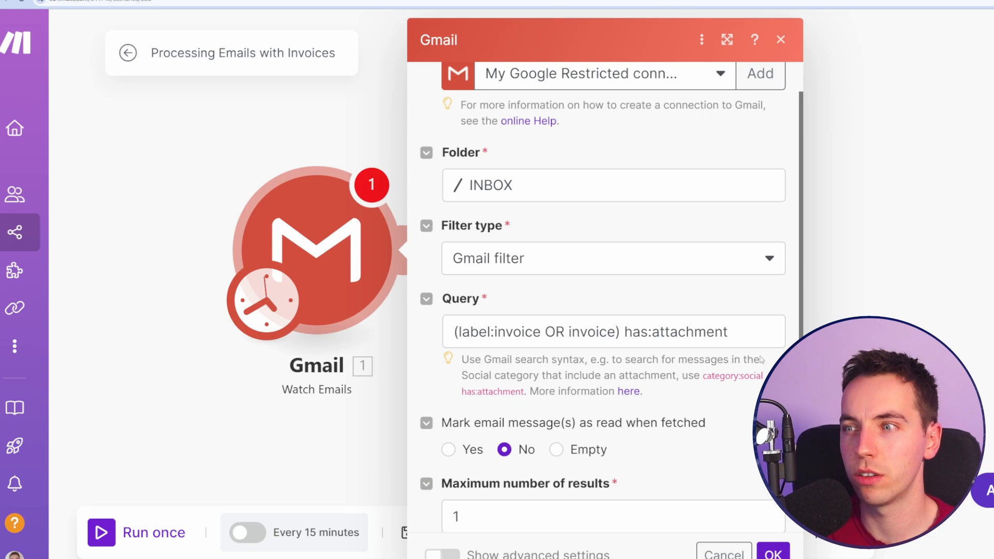
# Set the Gmail trigger's maximum number of results to 1 and have fetched emails marked as read.
pyautogui.scroll(-2, 761, 359)
pyautogui.doubleClick(444, 426)
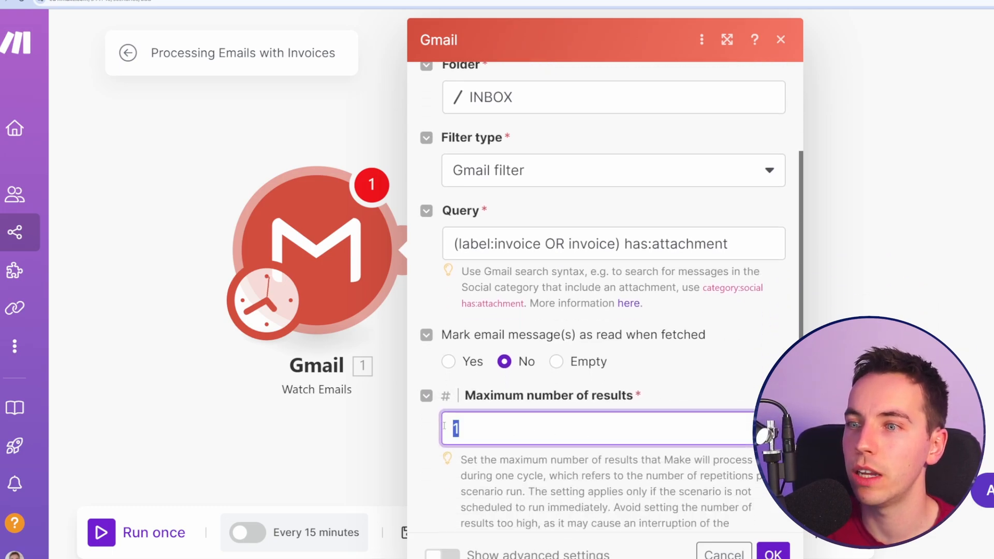
pyautogui.write('10')
pyautogui.press('BackSpace')
pyautogui.press('BackSpace')
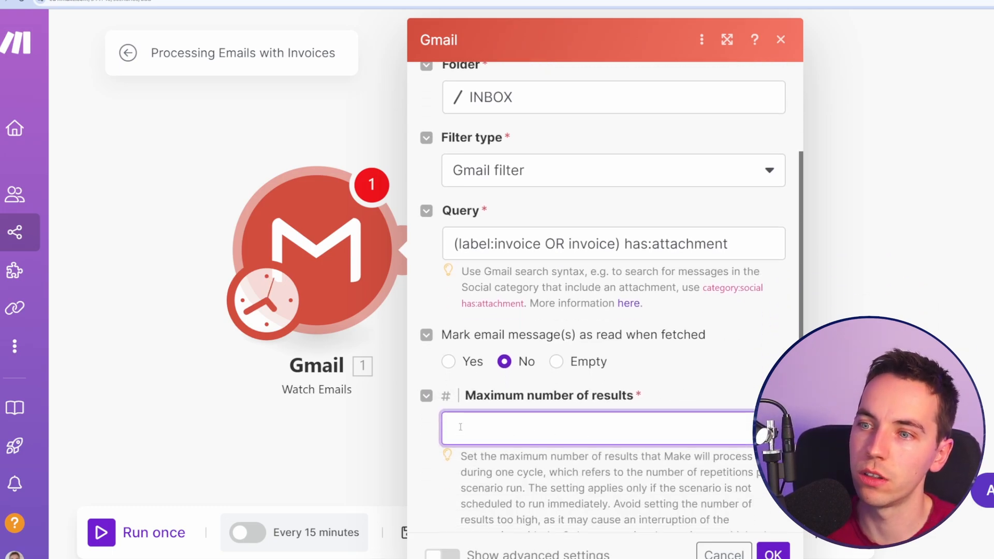
pyautogui.write('1')
pyautogui.click(435, 434)
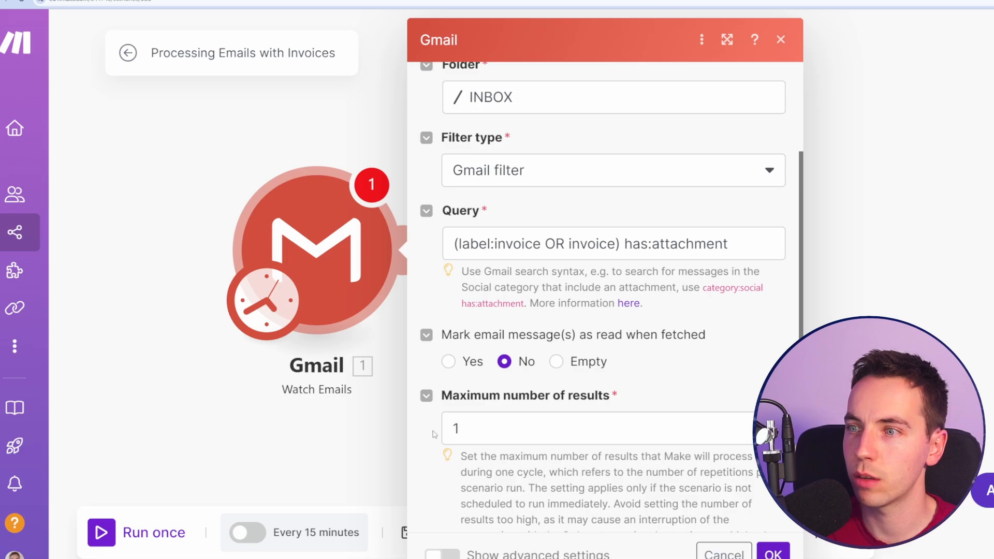
pyautogui.click(448, 361)
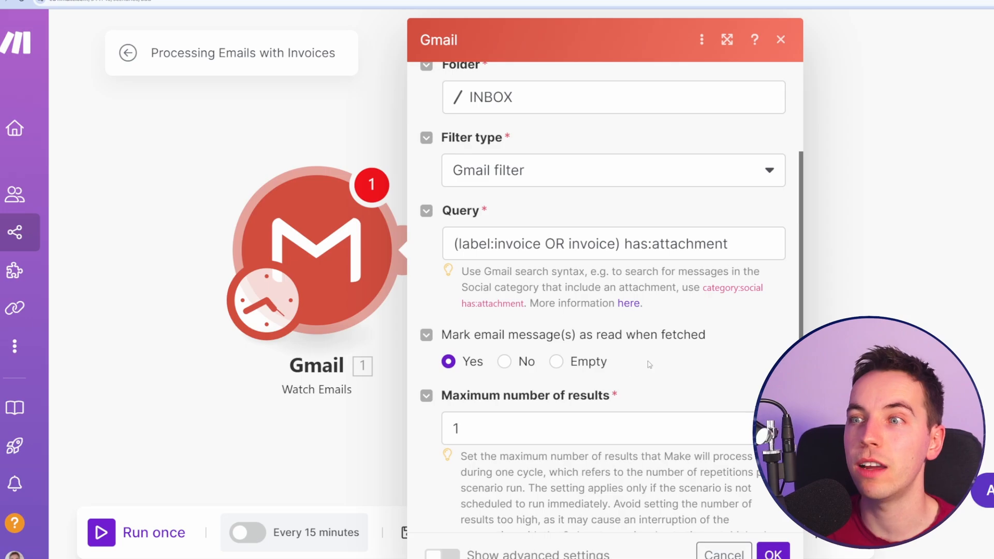
pyautogui.scroll(1, 773, 358)
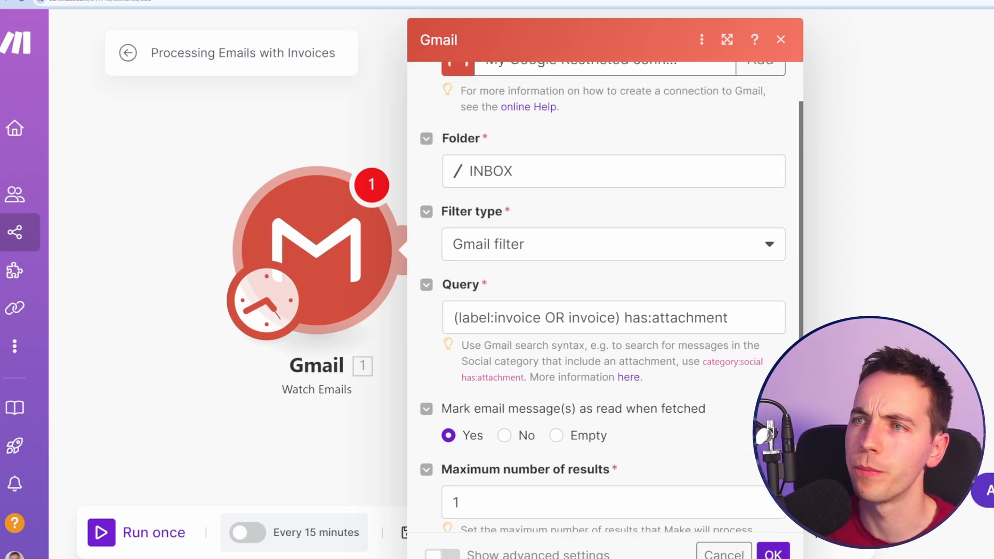
# Review and save the Gmail trigger settings, and have the trigger process emails from now on.
pyautogui.scroll(-3, 582, 305)
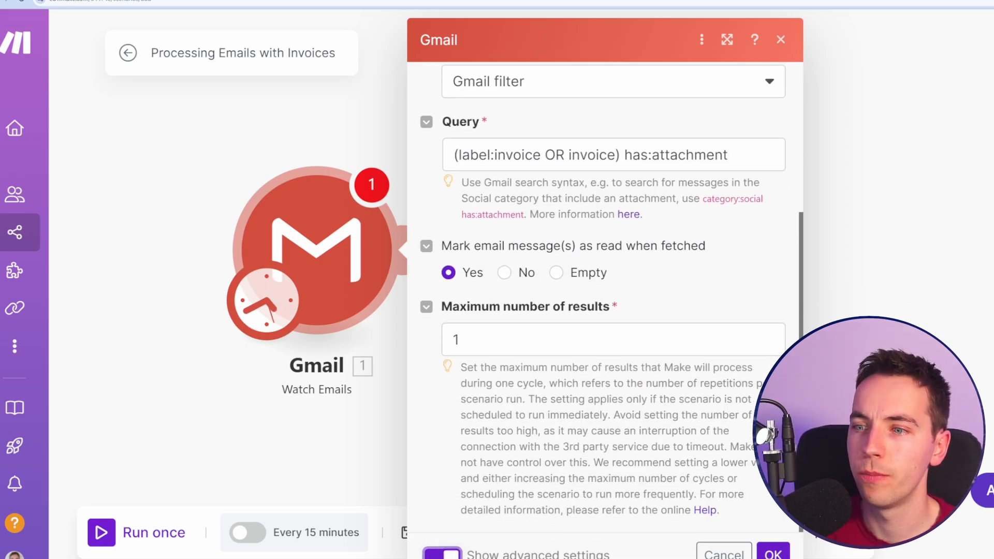
pyautogui.scroll(3, 456, 363)
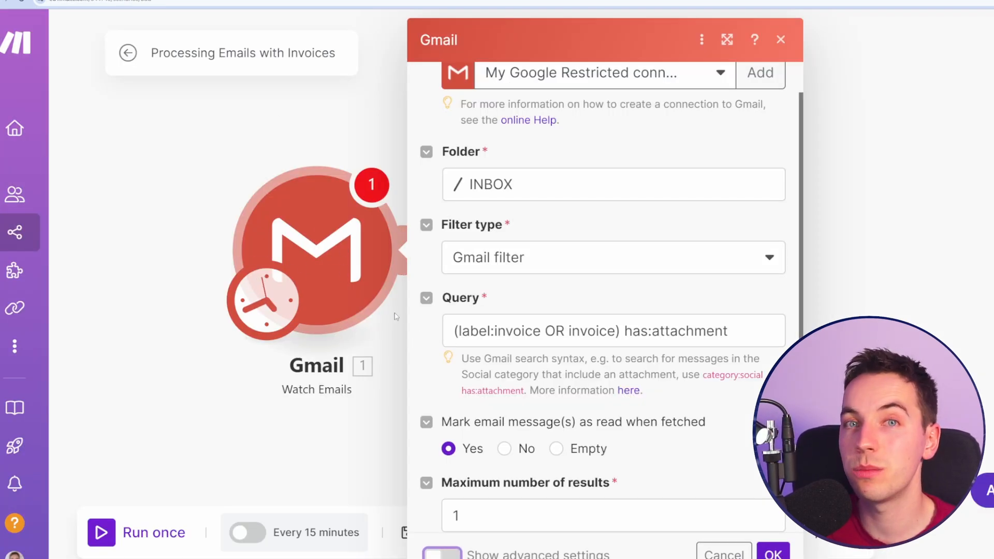
pyautogui.scroll(1, 443, 282)
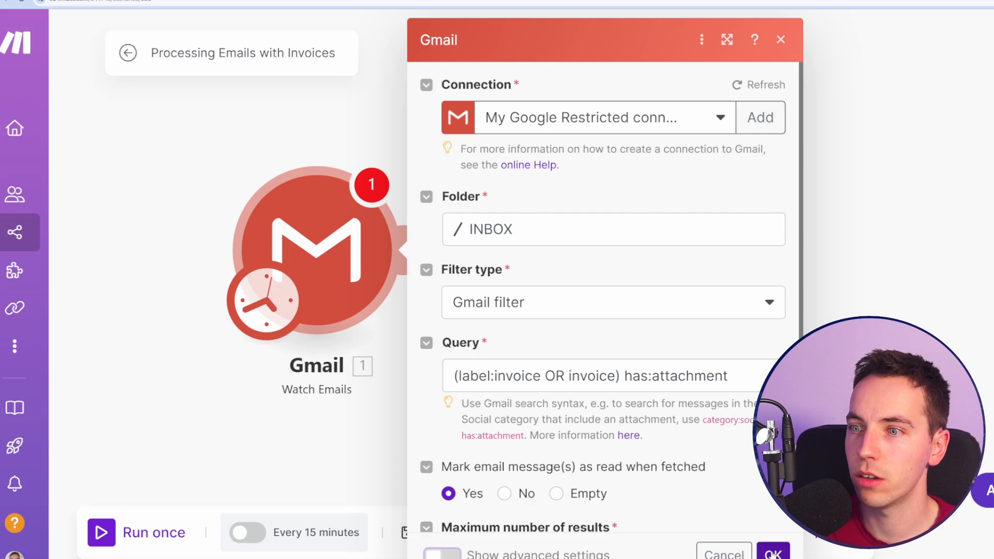
pyautogui.click(773, 553)
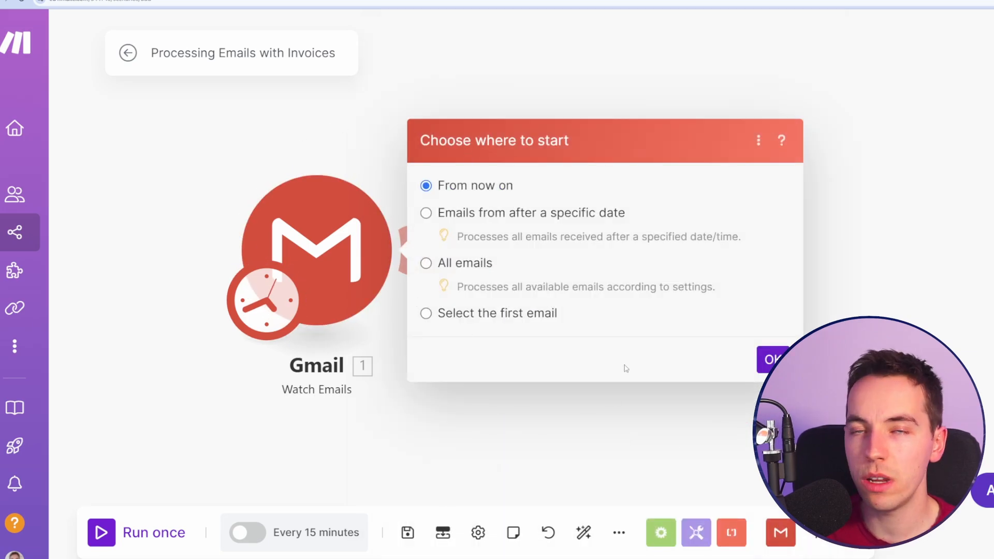
pyautogui.click(771, 359)
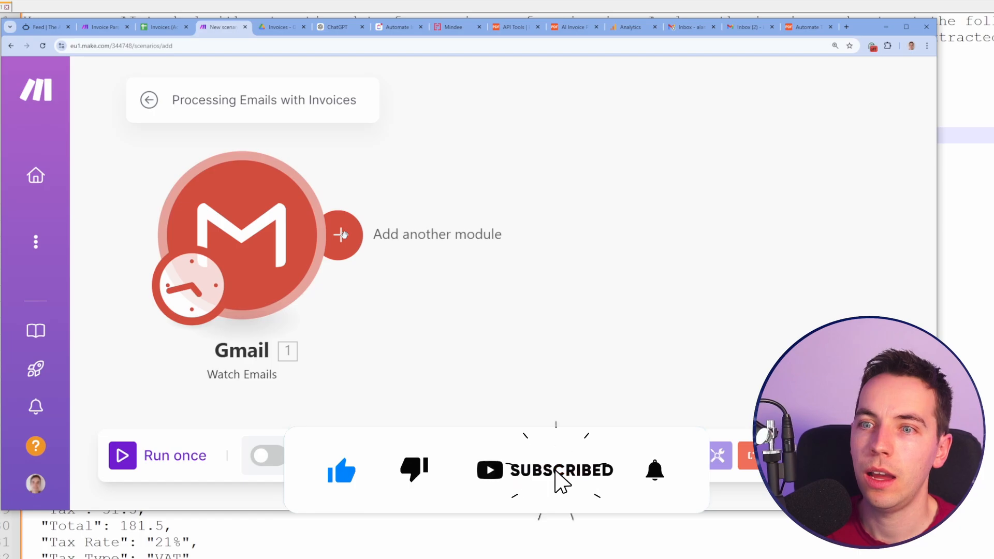
# Add an Iterator after the Gmail trigger and set its array to the Gmail Attachments[] value.
pyautogui.click(342, 236)
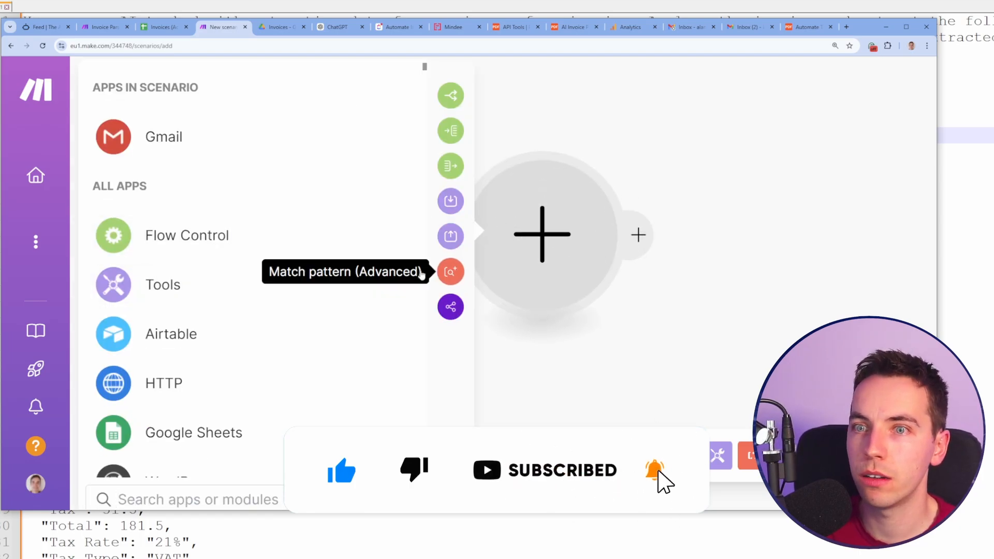
pyautogui.click(355, 267)
pyautogui.scroll(-5, 356, 267)
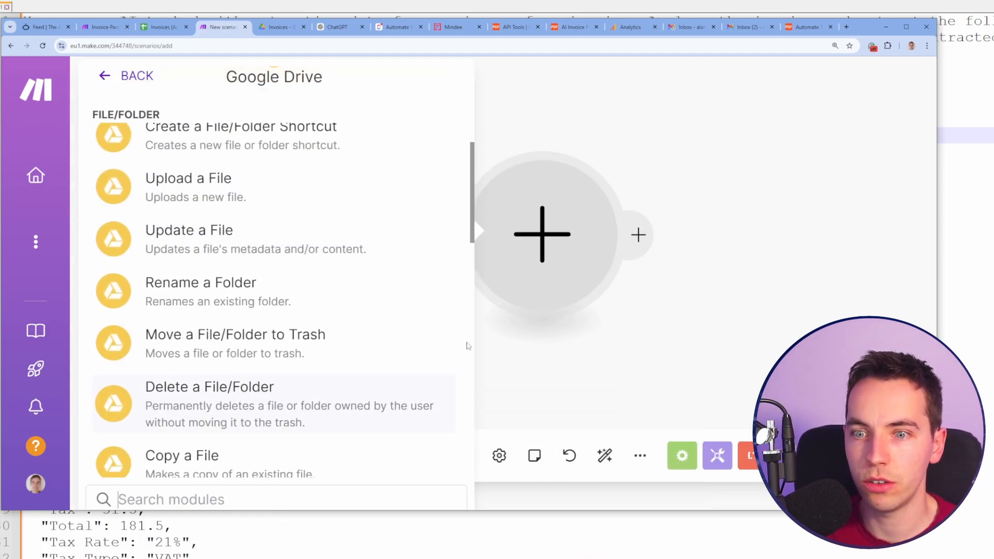
pyautogui.press('Escape')
pyautogui.press('Escape')
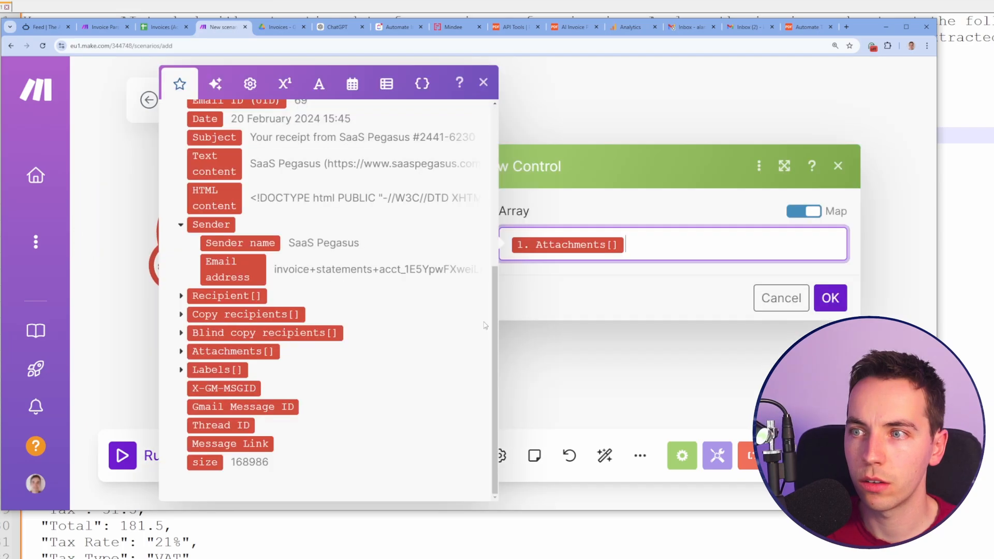
pyautogui.click(831, 298)
# Add a Google Drive Upload a File module after the Iterator.
pyautogui.click(294, 191)
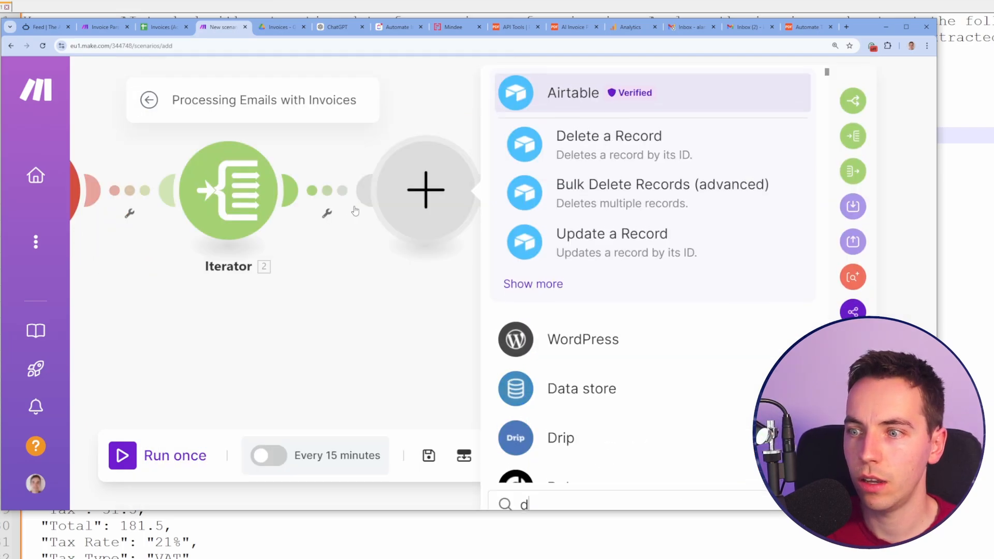
pyautogui.press('Escape')
pyautogui.click(294, 192)
pyautogui.click(614, 189)
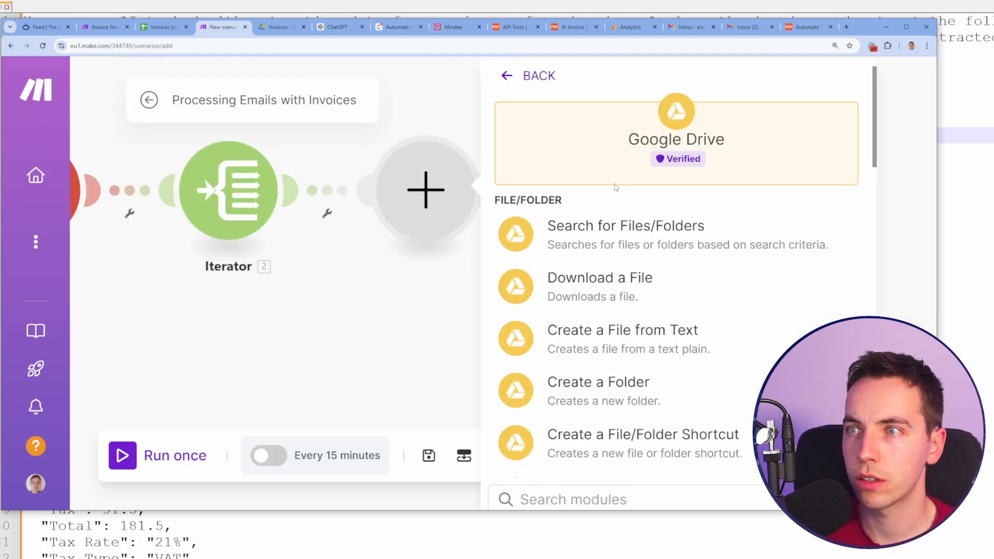
pyautogui.scroll(-5, 745, 257)
pyautogui.click(673, 296)
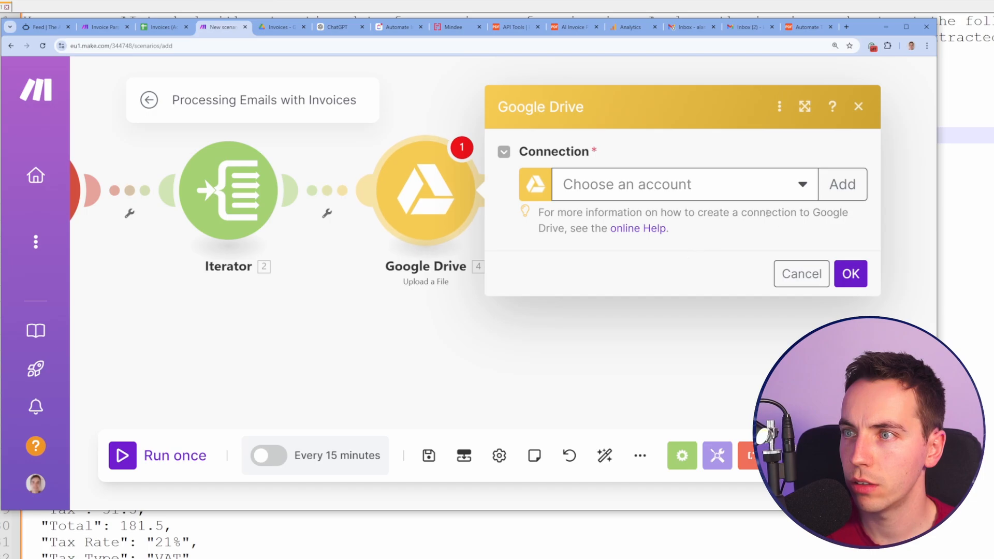
# Connect the upload module to the existing Google Restricted connection and target the My Drive folder Make Tutorials / Invoice Processing / Invoices.
pyautogui.click(802, 184)
pyautogui.click(808, 217)
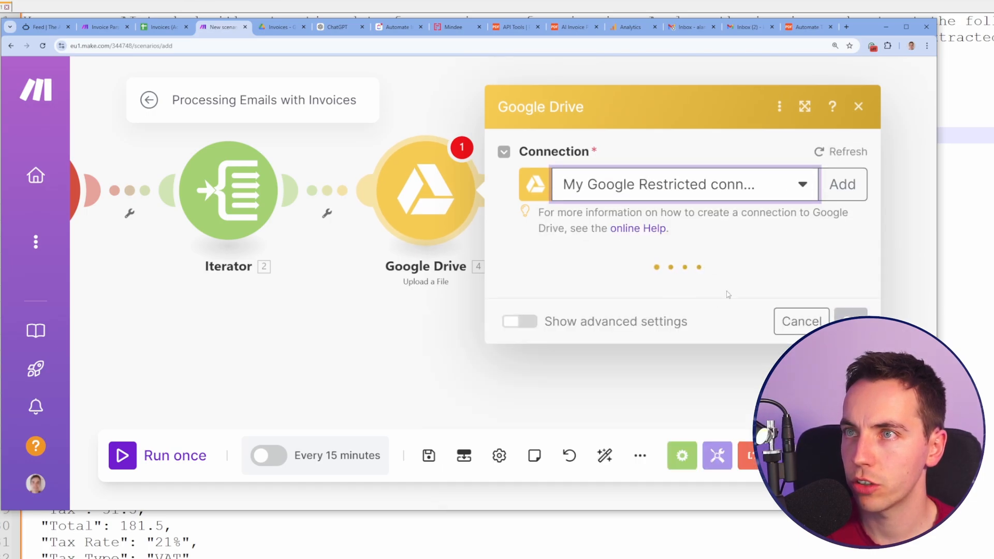
pyautogui.scroll(-1, 717, 312)
pyautogui.click(806, 334)
pyautogui.click(829, 337)
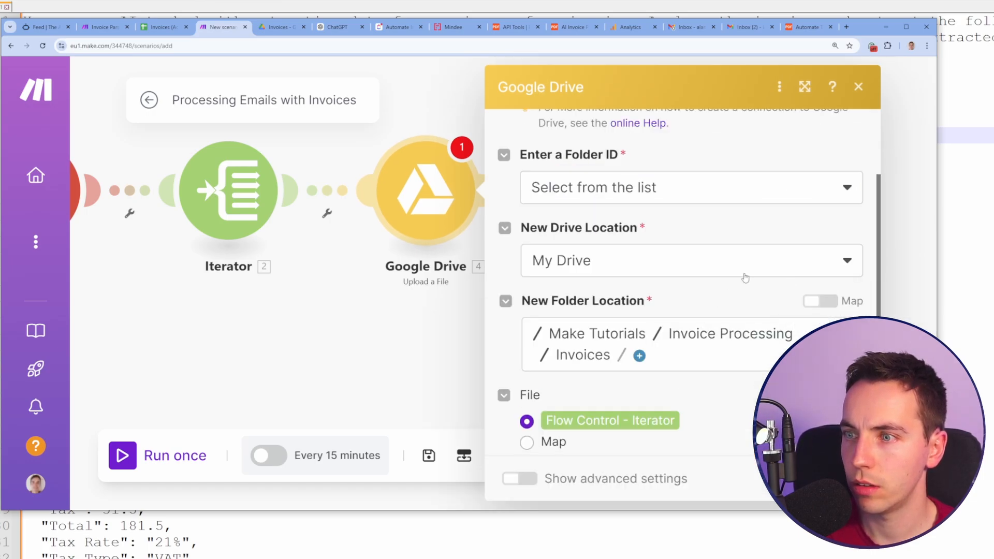
pyautogui.click(643, 356)
pyautogui.hotkey('ctrl', 'Tab')
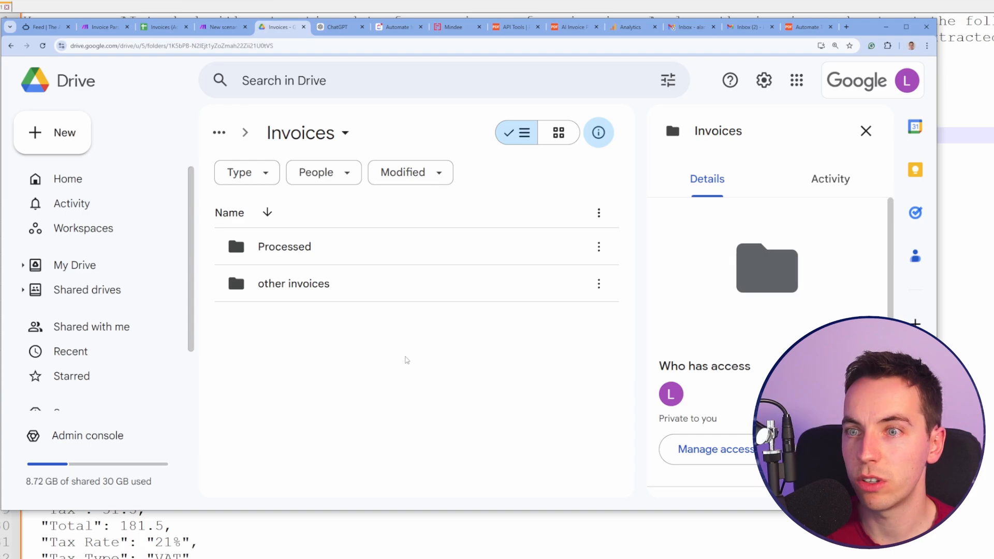
pyautogui.hotkey('ctrl', 'shift', 'Tab')
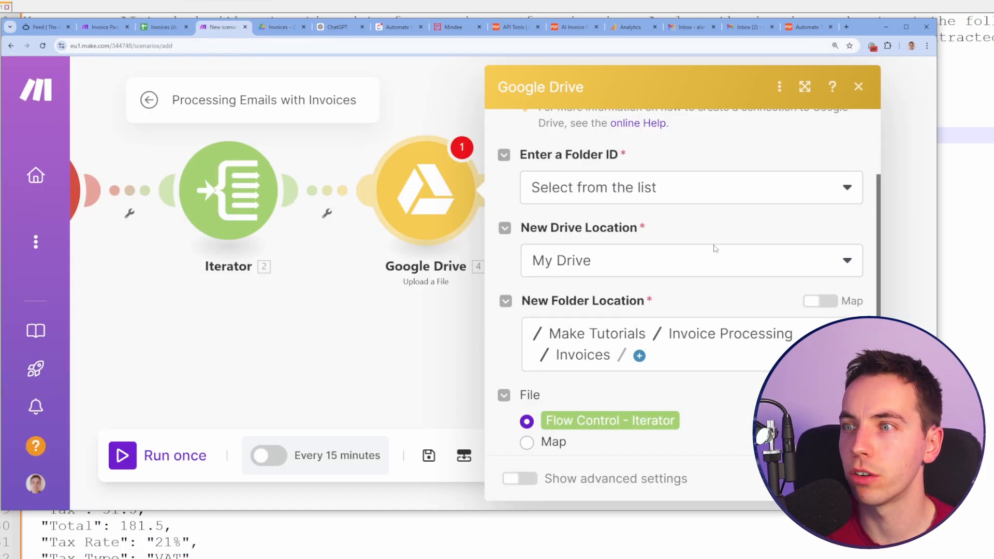
# Map the uploaded file's name and data to the Iterator's File name and Data values, and show the module's advanced settings.
pyautogui.click(526, 423)
pyautogui.click(586, 430)
pyautogui.scroll(2, 587, 435)
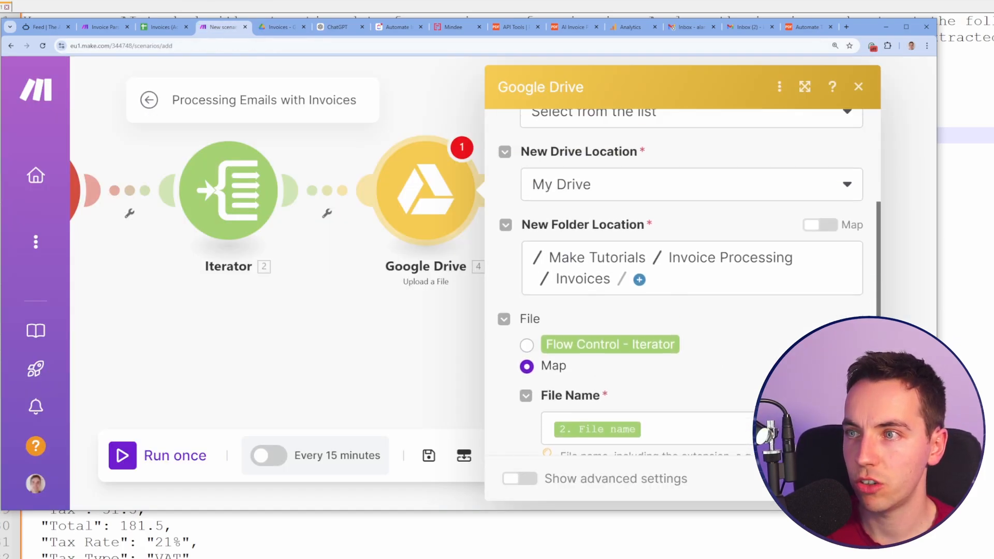
pyautogui.scroll(-2, 586, 438)
pyautogui.click(520, 478)
pyautogui.scroll(-3, 551, 378)
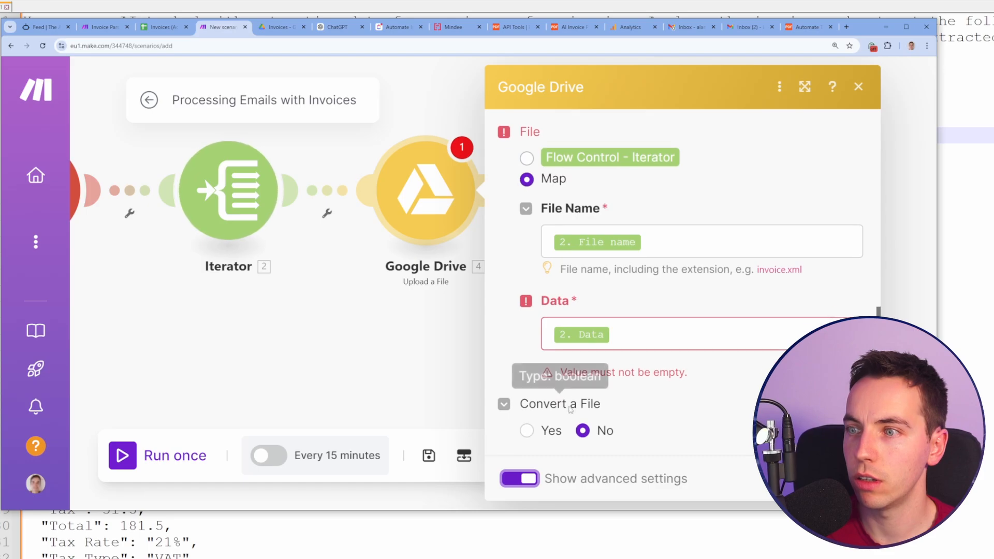
# Run the Processing Emails with Invoices scenario once and check the Drive Invoices folder for the uploaded PDF.
pyautogui.click(124, 413)
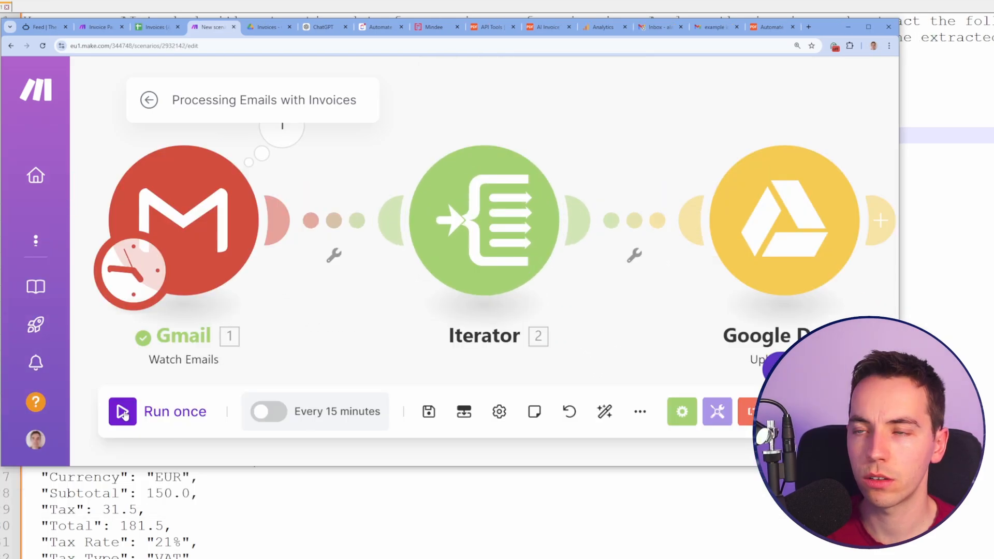
pyautogui.click(124, 412)
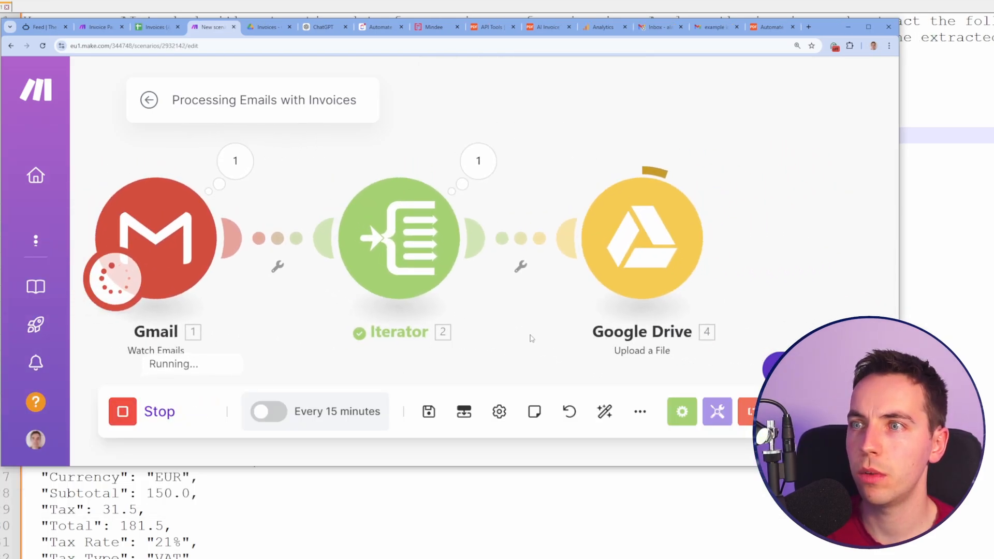
pyautogui.hotkey('ctrl', 'Tab')
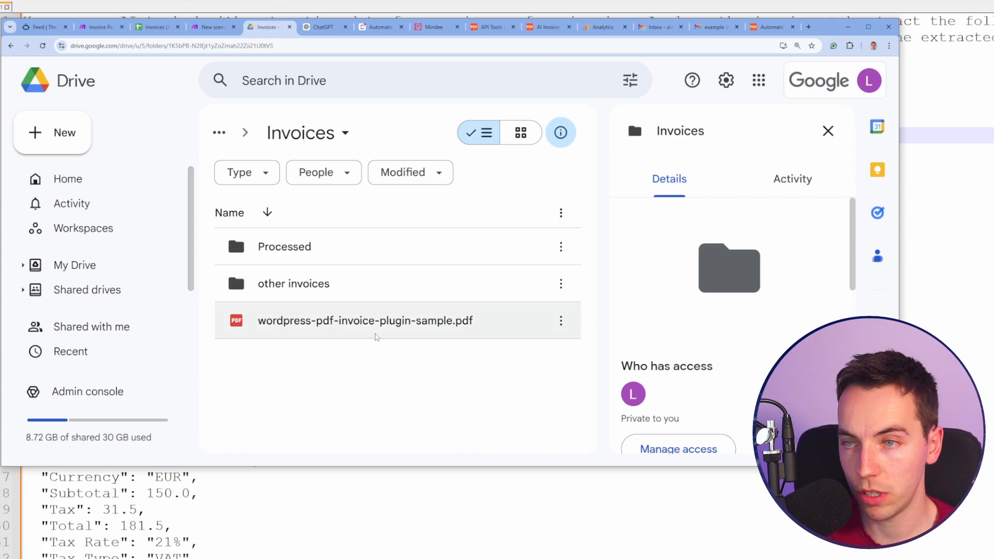
pyautogui.click(373, 335)
# Run the Invoice Parsing scenario on the uploaded invoice and follow its progress through the modules.
pyautogui.click(103, 27)
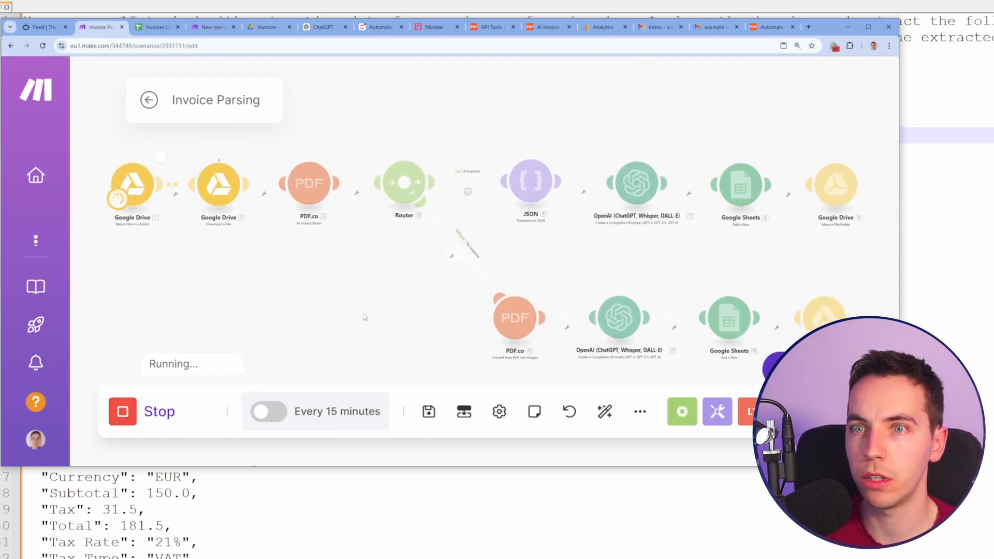
pyautogui.hotkey('ctrl', 'Tab')
pyautogui.hotkey('ctrl', 'Tab')
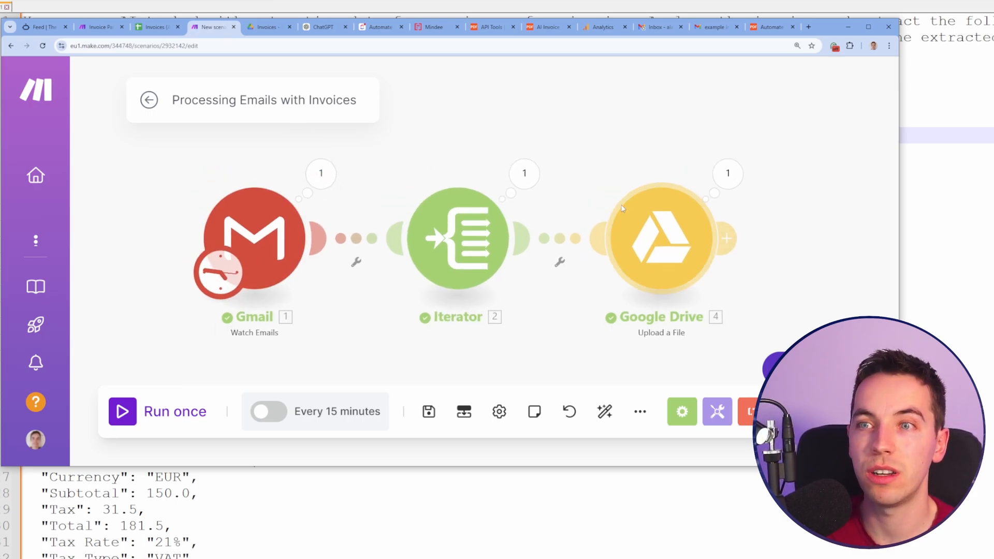
pyautogui.click(95, 31)
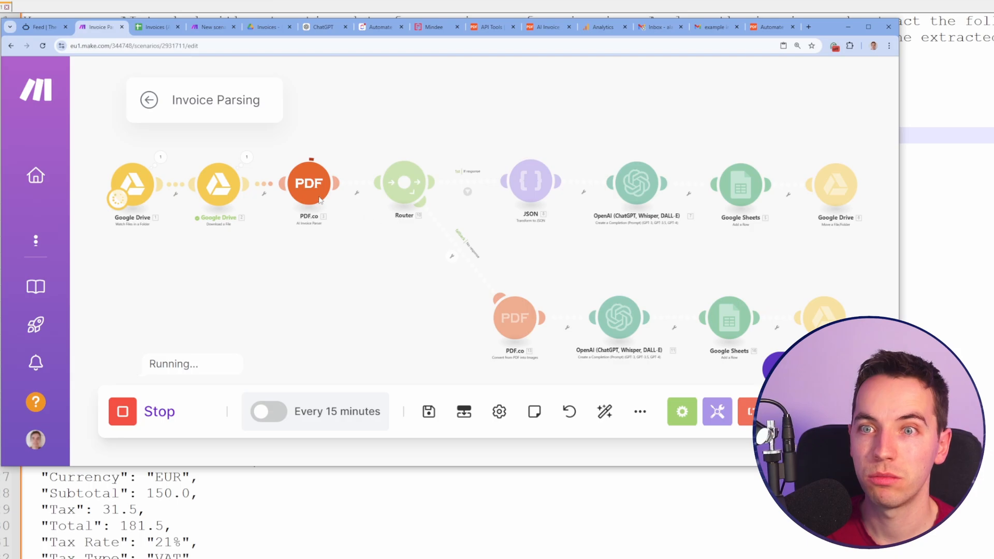
pyautogui.scroll(3, 340, 290)
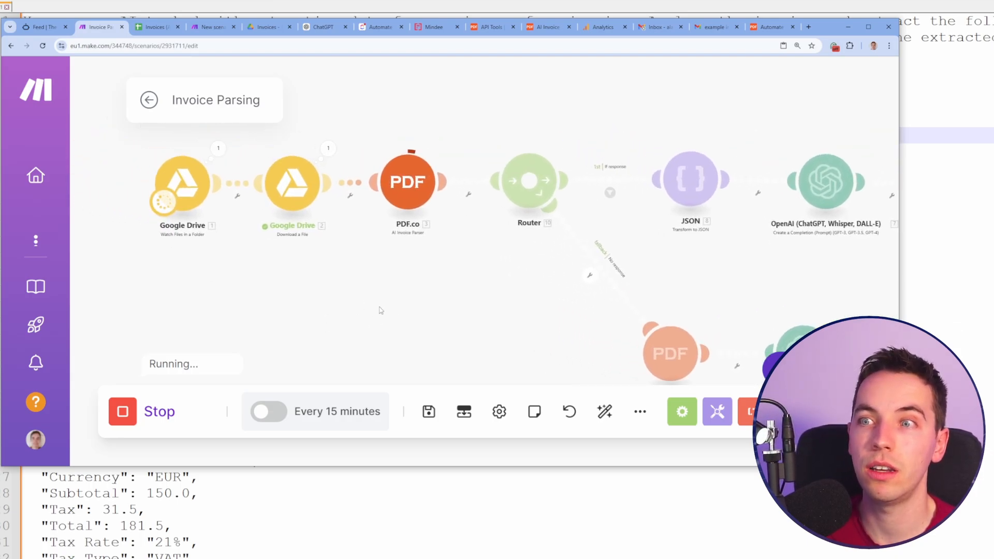
pyautogui.scroll(1, 385, 290)
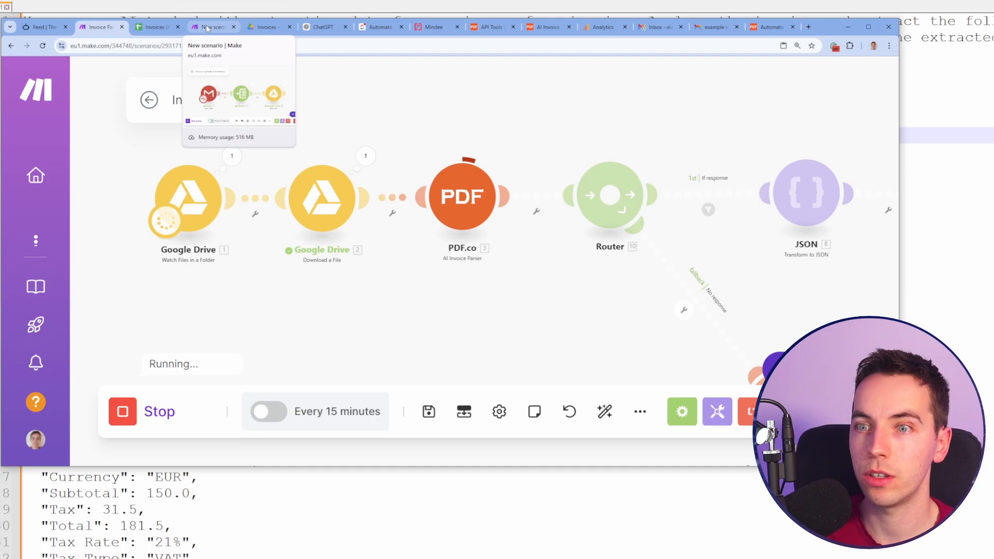
# Review the schedule options for running the Invoice Parsing scenario, leaving the setting as it is.
pyautogui.click(306, 413)
pyautogui.click(500, 166)
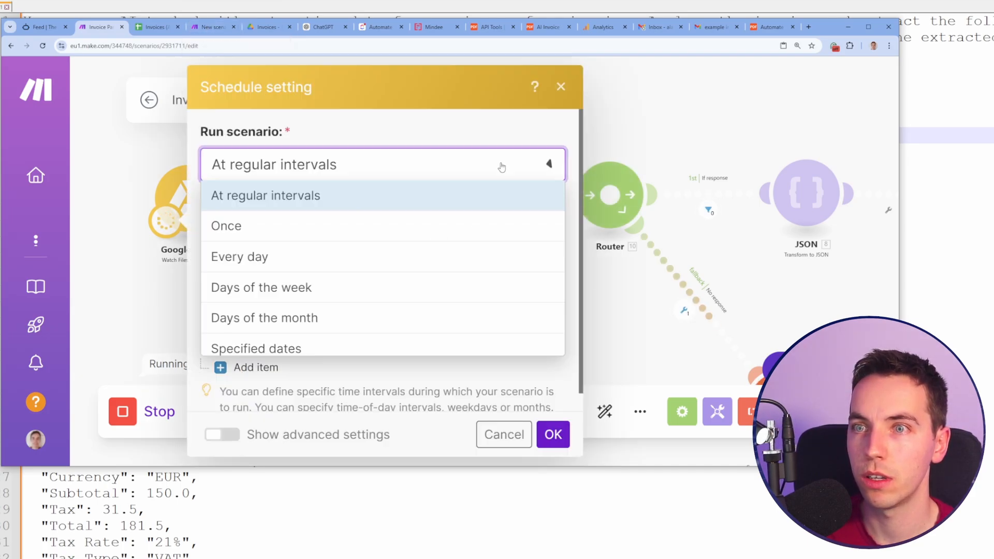
pyautogui.click(562, 87)
# Check the newly parsed invoice in the Invoices (Accounts Payable) sheet, the PDF.co output and the vendor details in the original PDF.
pyautogui.click(156, 27)
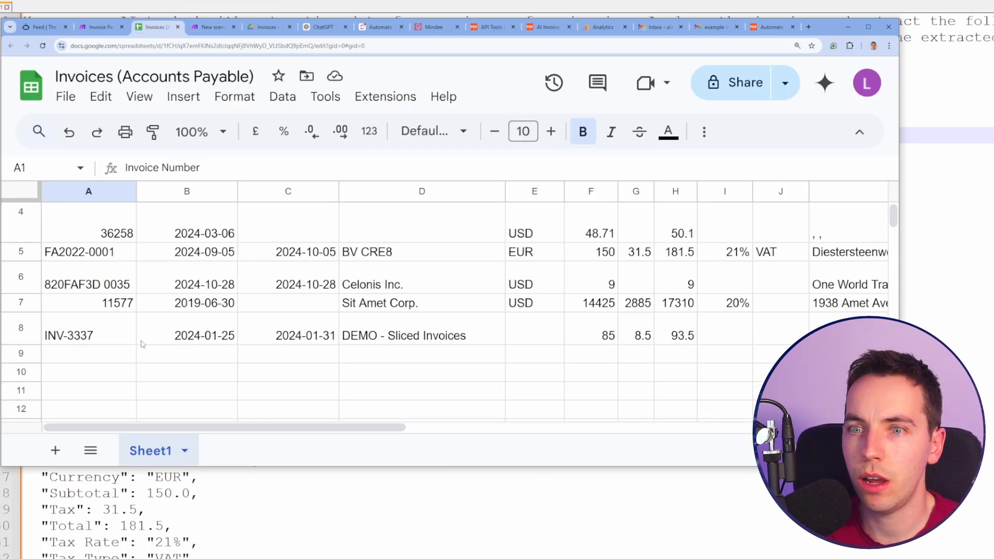
pyautogui.click(22, 328)
pyautogui.click(99, 27)
pyautogui.scroll(3, 364, 262)
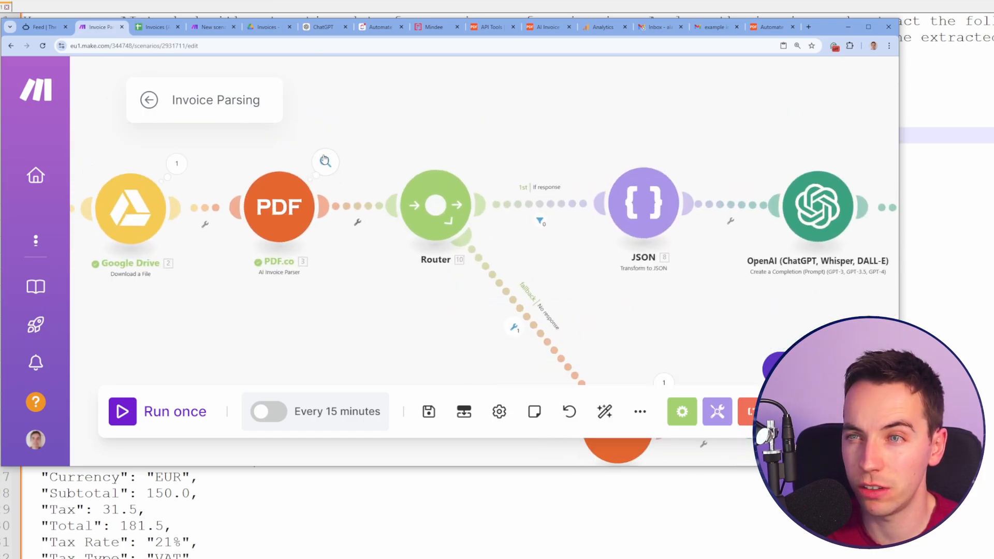
pyautogui.click(325, 161)
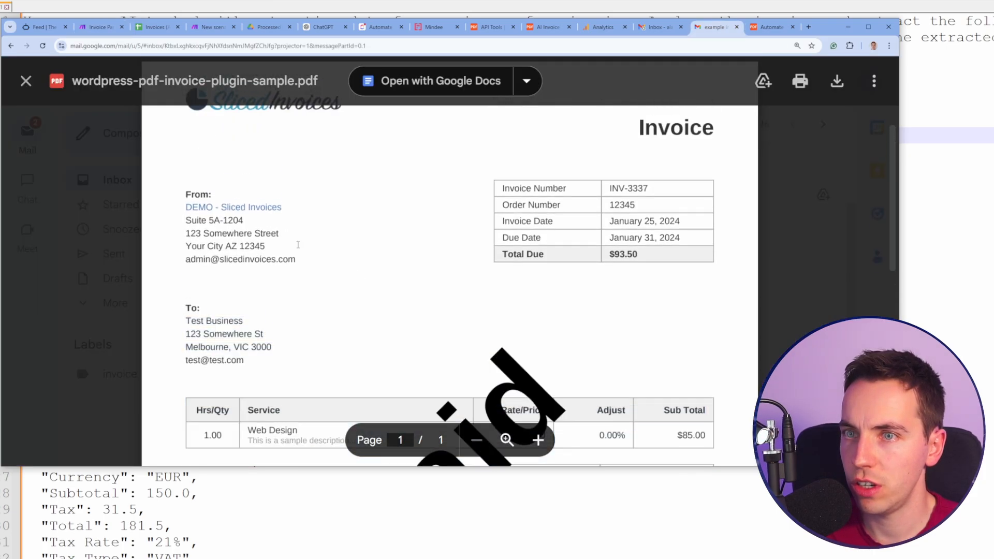
pyautogui.moveTo(186, 203); pyautogui.dragTo(297, 263)
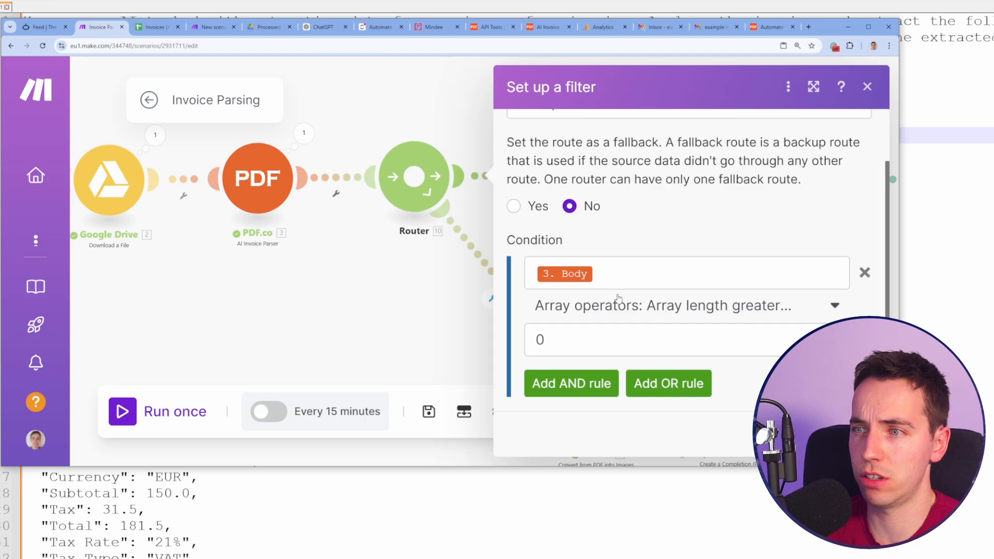
# Wrap the PDF.co Body value in toArray() in the If response filter, keeping the condition of array length greater than 0.
pyautogui.click(623, 289)
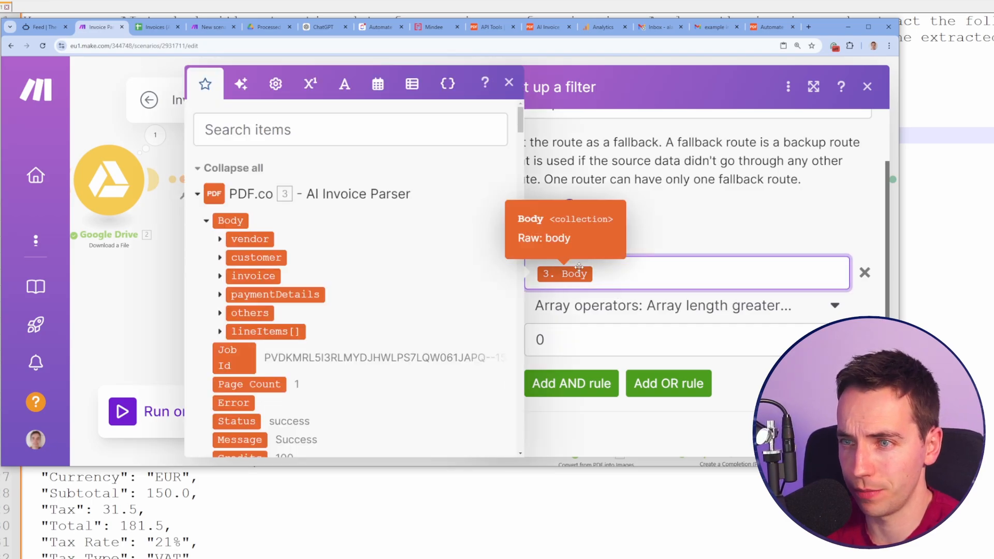
pyautogui.click(642, 307)
pyautogui.click(775, 310)
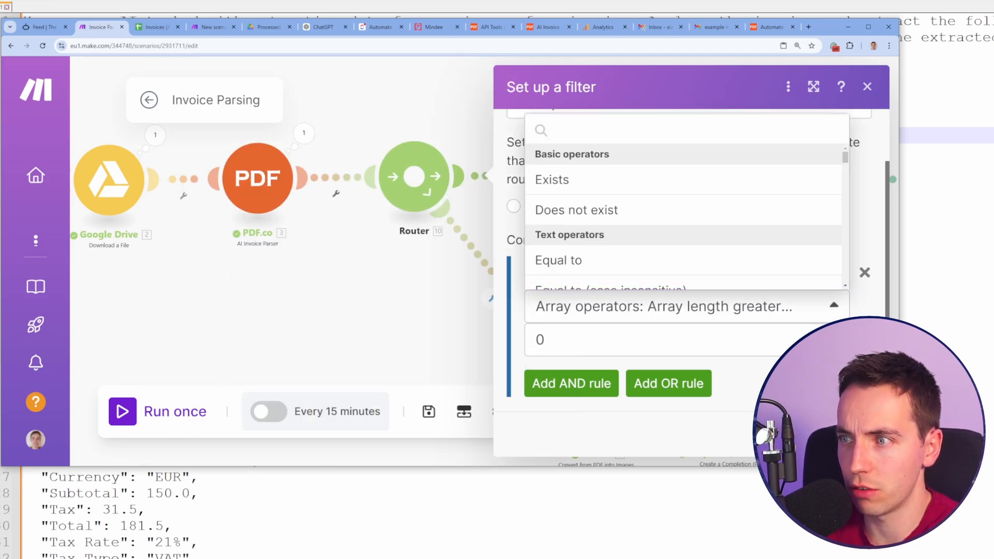
pyautogui.click(775, 306)
pyautogui.click(701, 268)
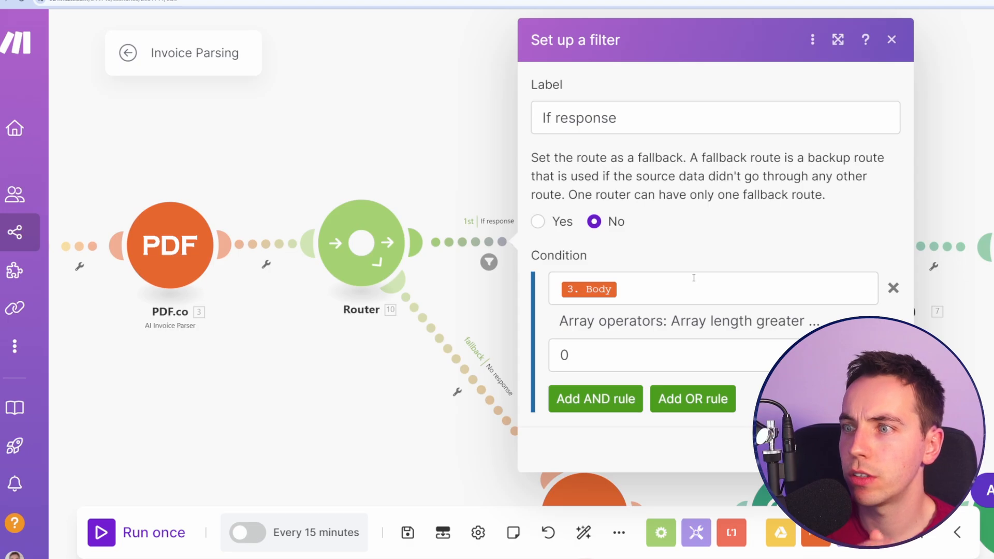
pyautogui.click(650, 284)
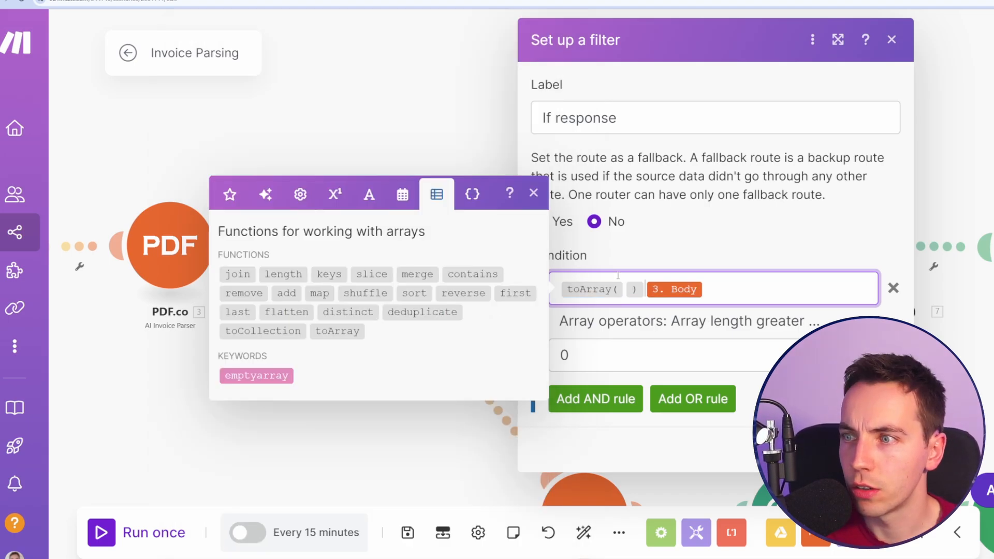
pyautogui.press('BackSpace')
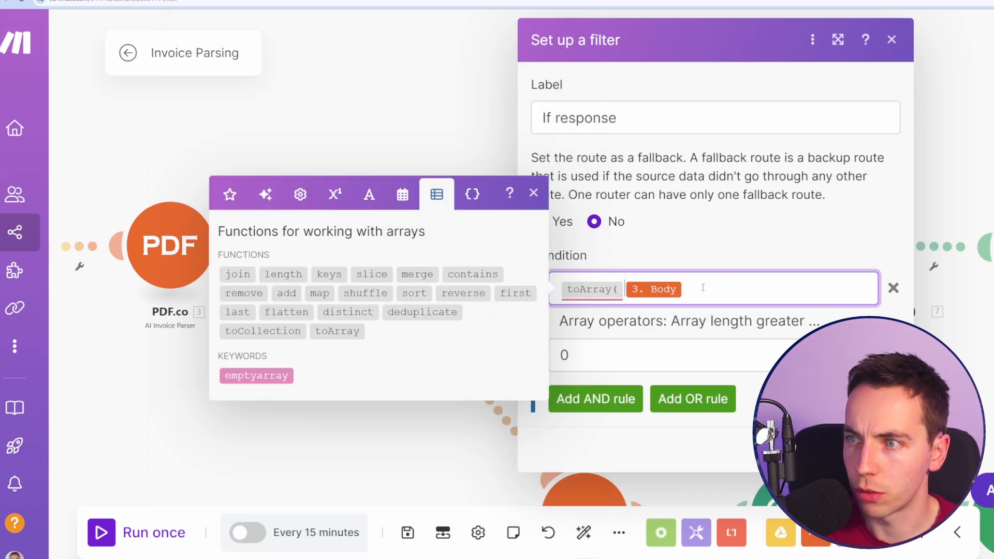
pyautogui.click(703, 287)
pyautogui.write(')')
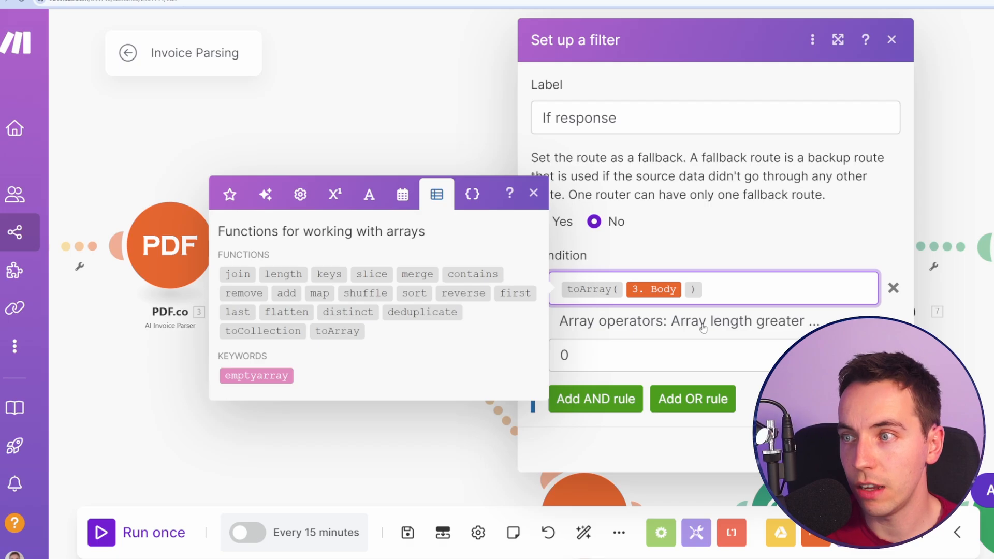
pyautogui.click(321, 440)
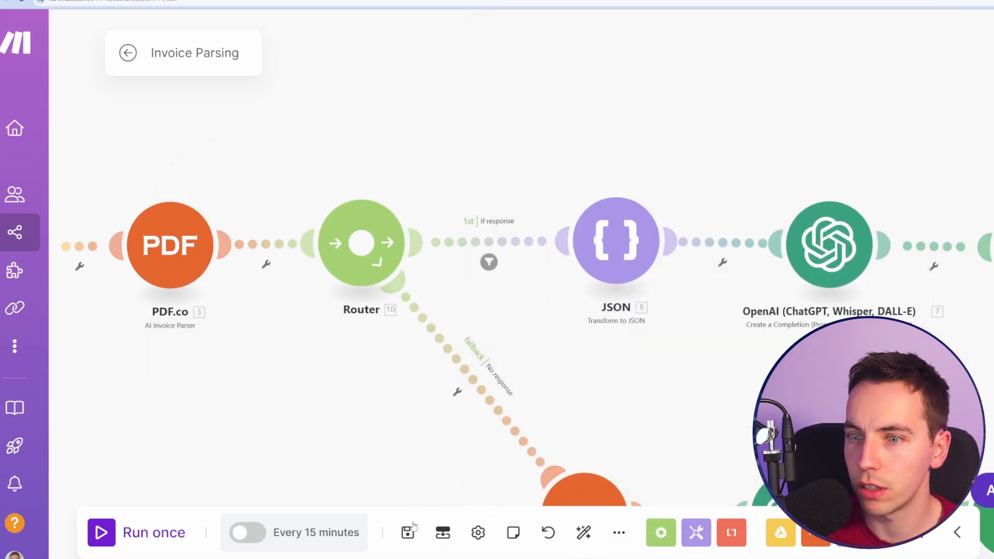
# Run the Invoice Parsing scenario once on all files in the watched folder and inspect how the If response filter evaluates the bundle.
pyautogui.scroll(-3, 481, 338)
pyautogui.moveTo(482, 338); pyautogui.dragTo(508, 338)
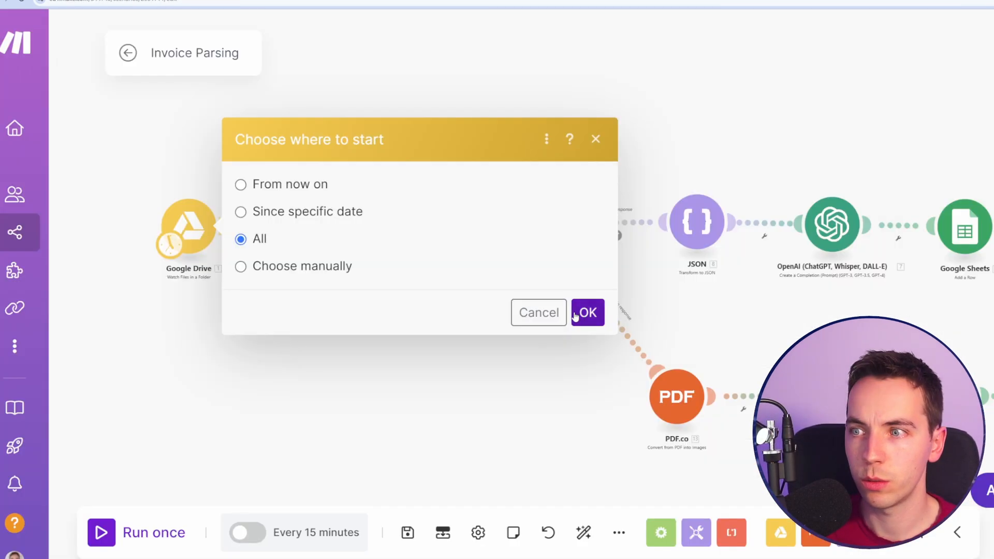
pyautogui.click(575, 317)
pyautogui.scroll(-2, 217, 347)
pyautogui.scroll(2, 282, 344)
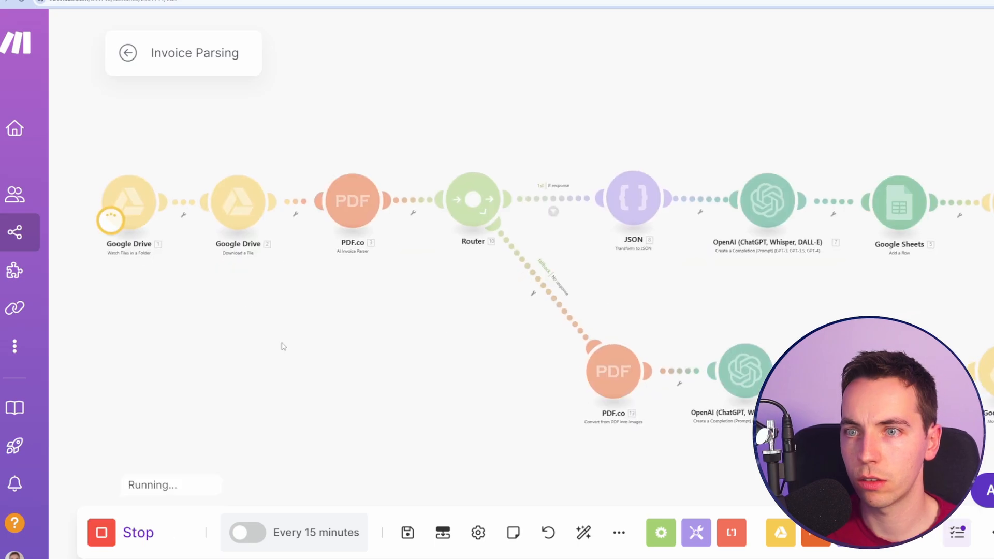
pyautogui.hscroll(3, 327, 294)
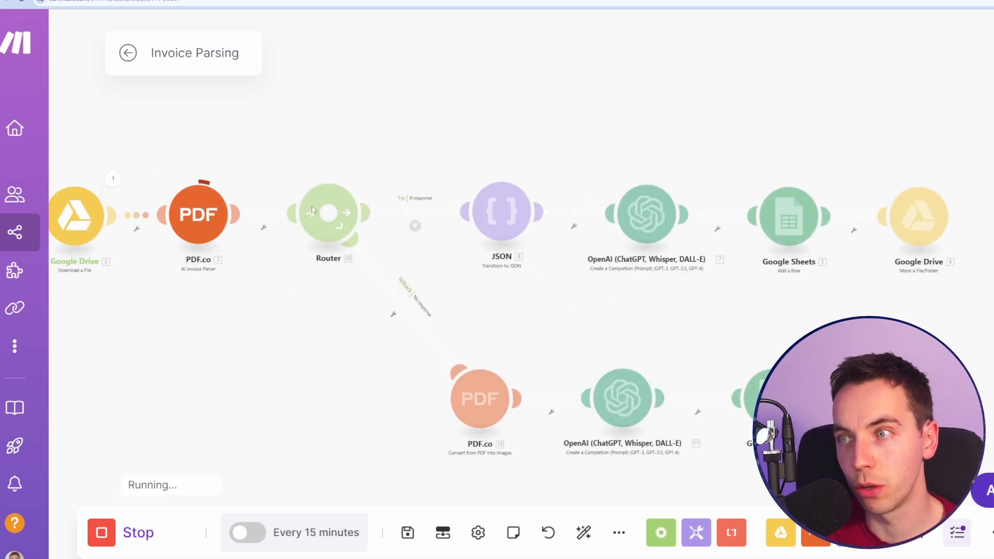
pyautogui.hscroll(2, 673, 223)
pyautogui.scroll(2, 397, 194)
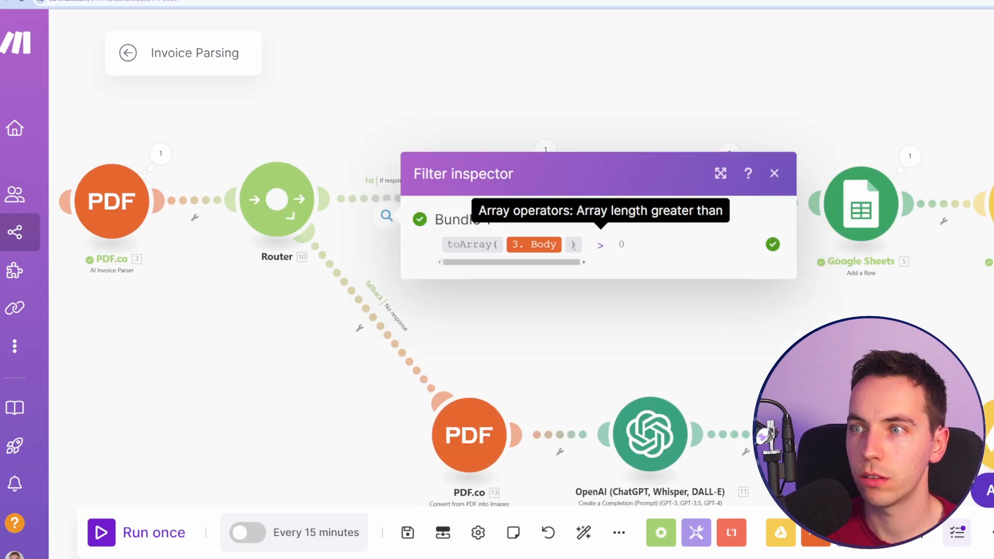
pyautogui.click(637, 312)
pyautogui.scroll(-2, 699, 311)
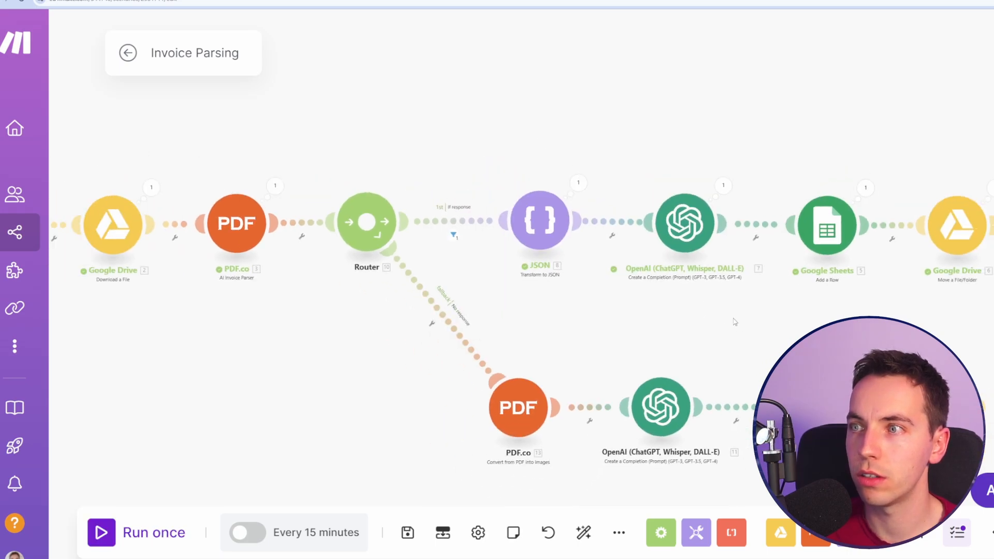
pyautogui.moveTo(737, 323); pyautogui.dragTo(710, 294)
# Compare the two INV-3337 rows in the Invoices (Accounts Payable) sheet, including their currency, tax, vendor address and notes.
pyautogui.hscroll(-3, 653, 297)
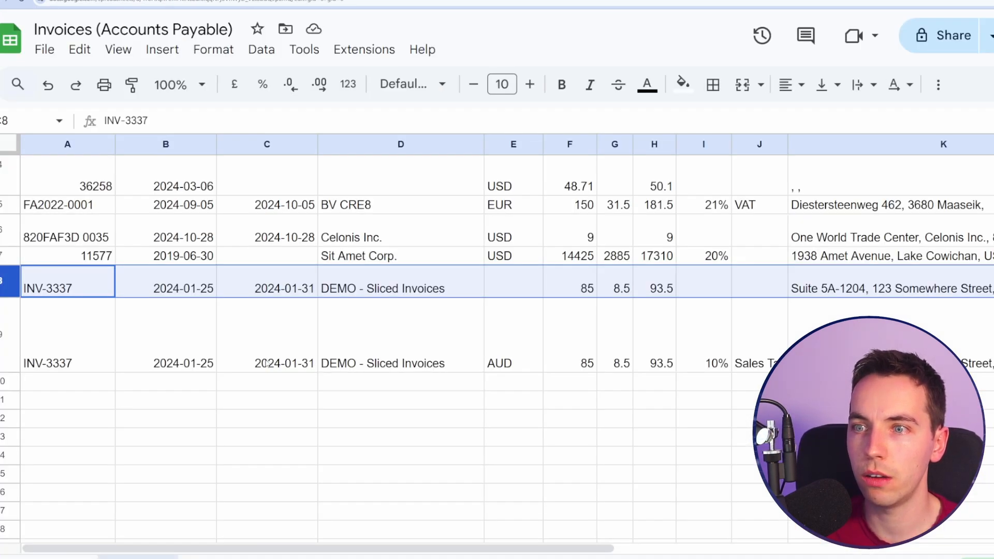
pyautogui.hscroll(8, 910, 546)
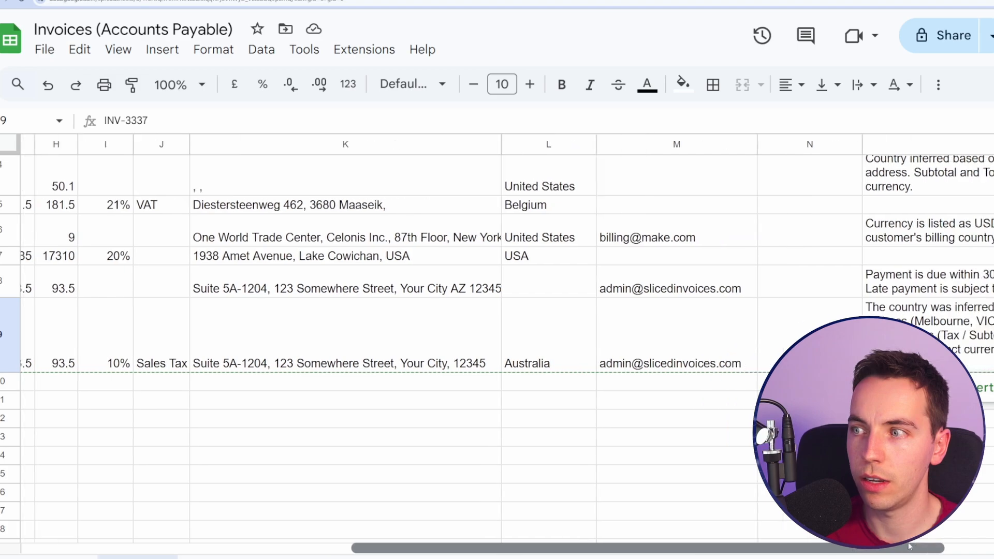
pyautogui.hscroll(-8, 910, 546)
pyautogui.click(12, 280)
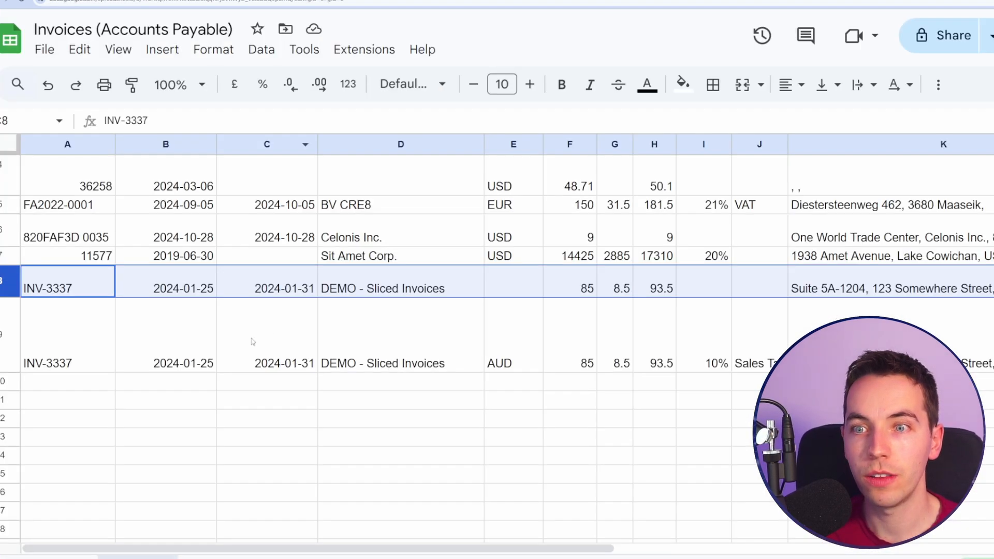
pyautogui.click(16, 340)
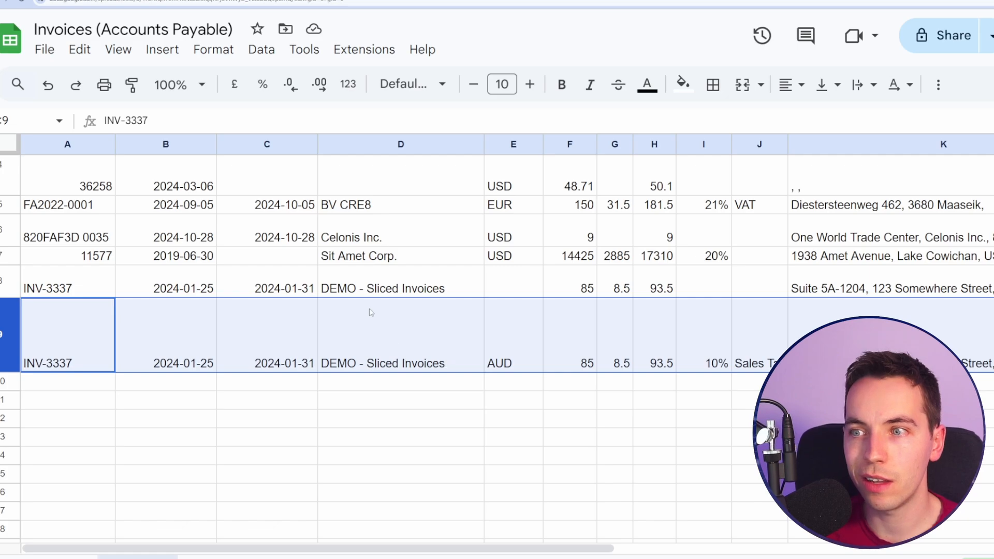
pyautogui.click(371, 312)
pyautogui.click(4, 316)
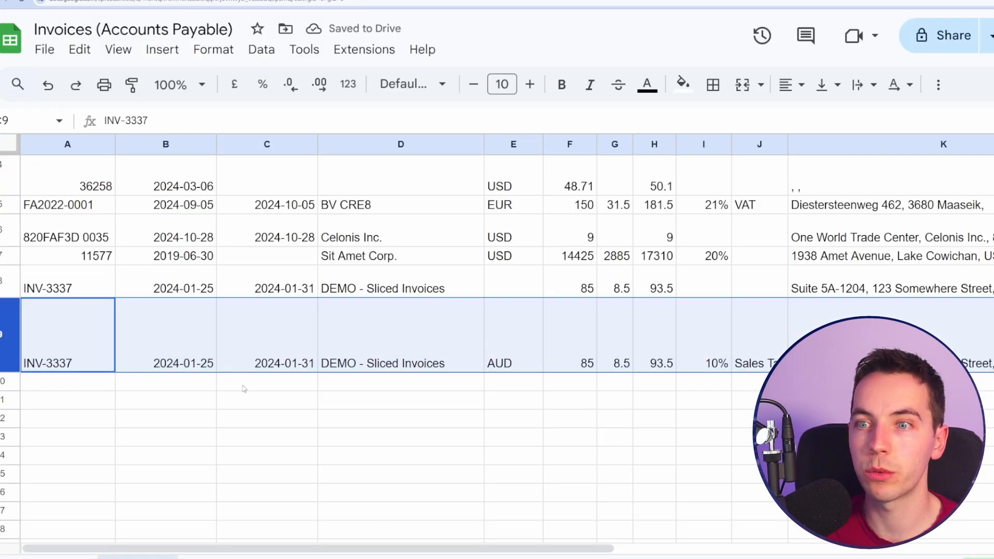
# Move invoice_printed_pdf_2.pdf from the Processed folder back to the Invoices folder in Google Drive.
pyautogui.click(67, 222)
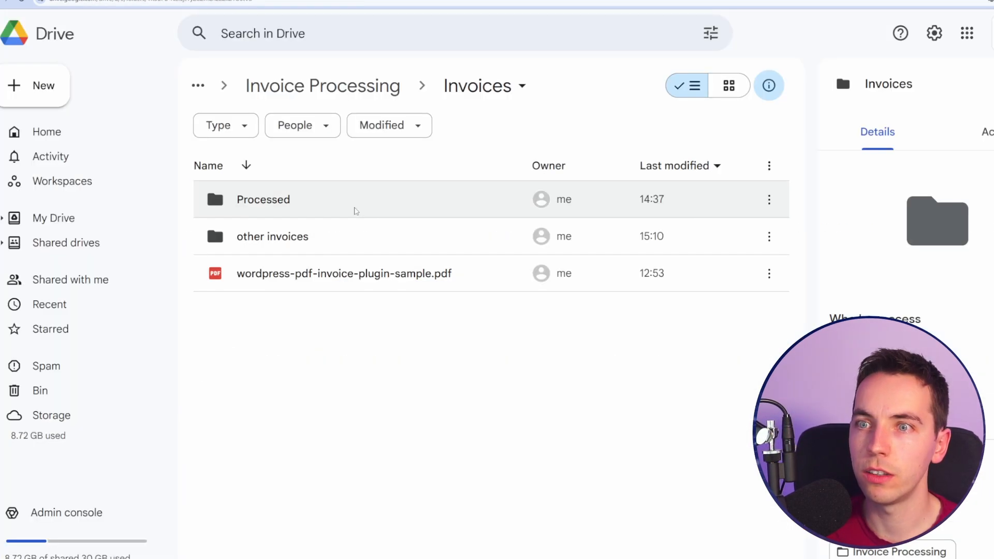
pyautogui.doubleClick(356, 211)
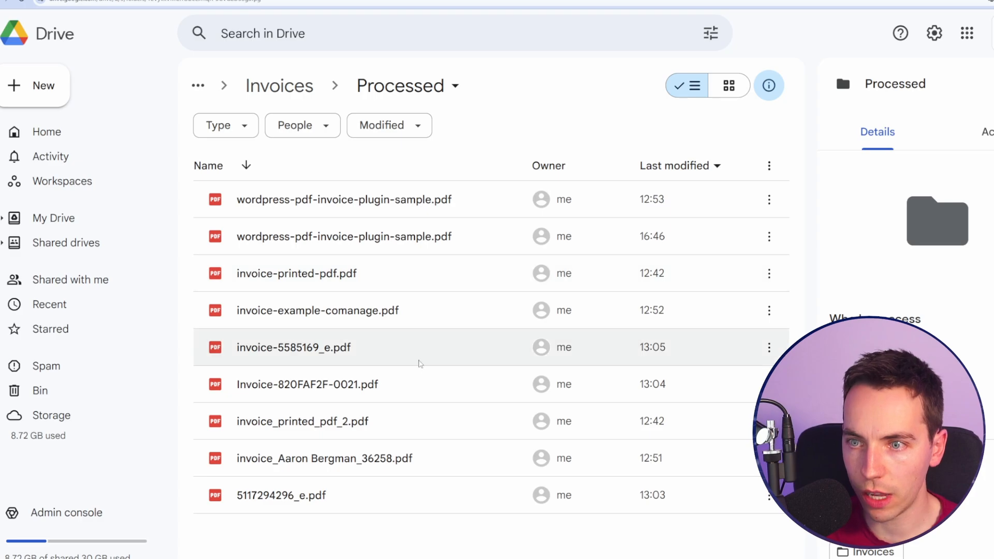
pyautogui.click(356, 418)
pyautogui.moveTo(357, 399); pyautogui.dragTo(283, 88)
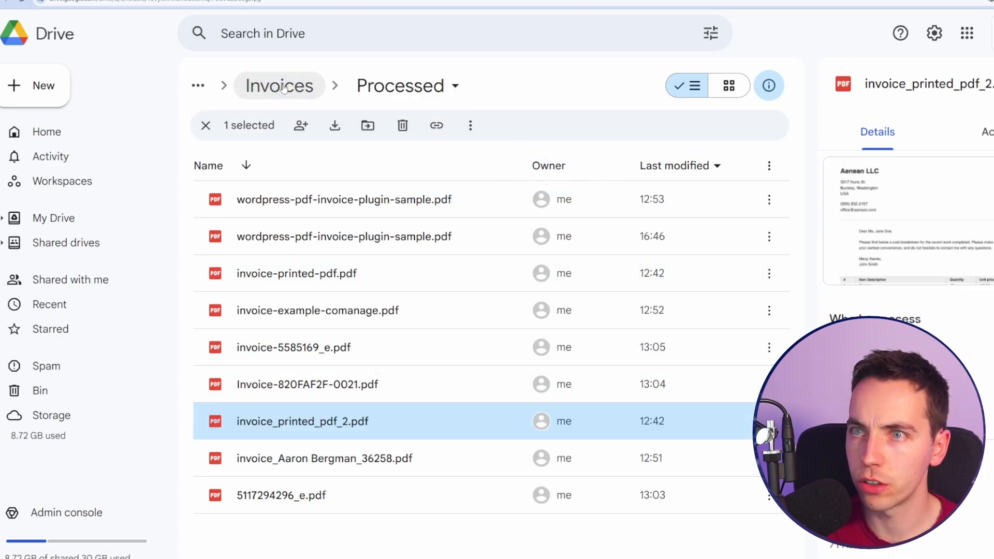
pyautogui.click(282, 88)
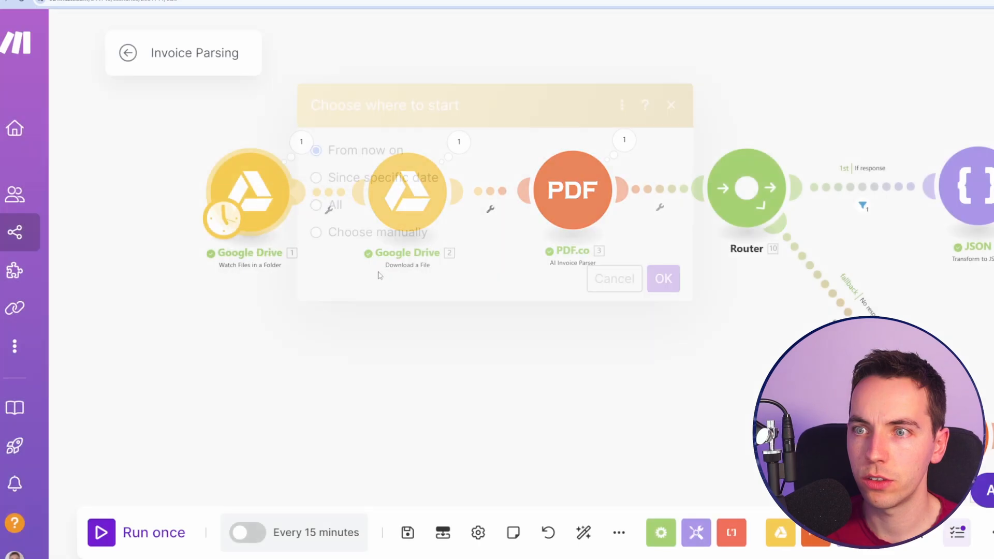
# Run the Invoice Parsing scenario again with All as the starting point and examine the AI Invoice Parser's output body.
pyautogui.click(337, 206)
pyautogui.click(664, 278)
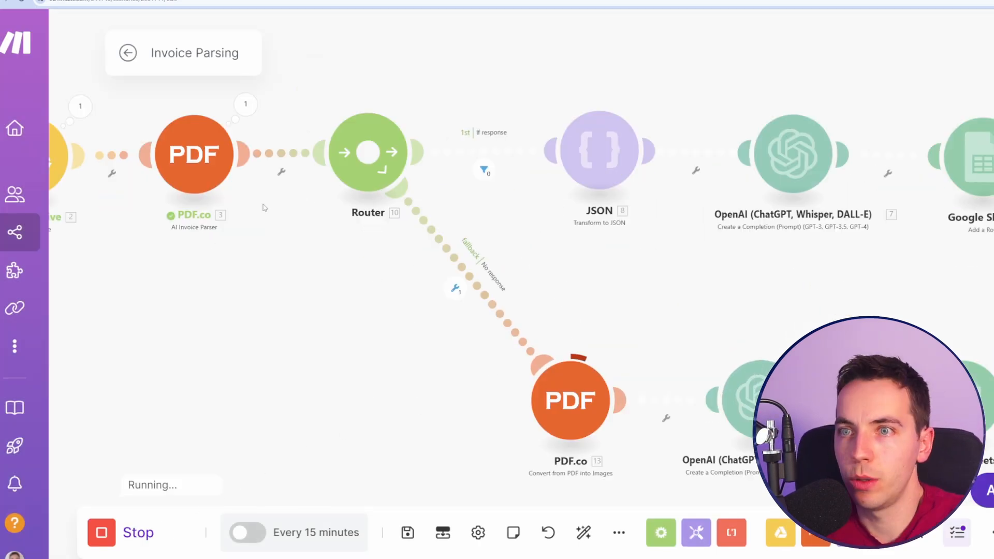
pyautogui.click(266, 115)
pyautogui.click(400, 421)
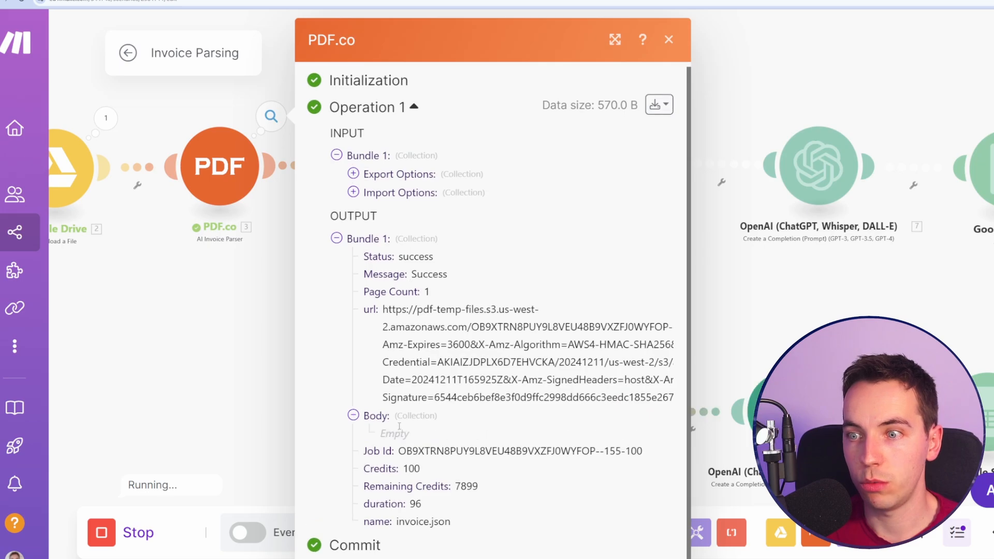
pyautogui.click(239, 370)
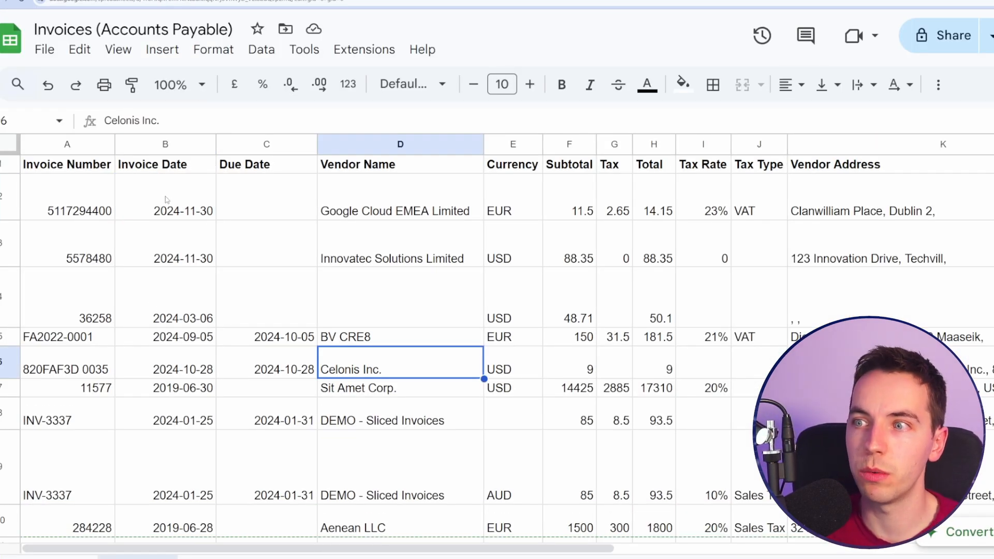
# Create a pivot table in a new sheet from invoice columns A to H, summing Subtotal for each Vendor Name.
pyautogui.moveTo(67, 144); pyautogui.dragTo(655, 144)
pyautogui.click(162, 49)
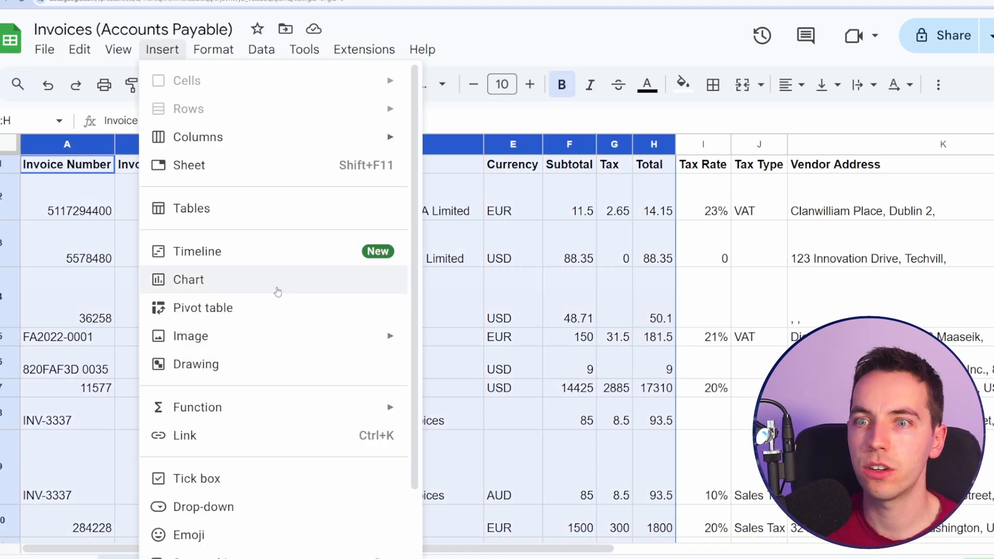
pyautogui.click(271, 309)
pyautogui.click(632, 409)
pyautogui.click(721, 381)
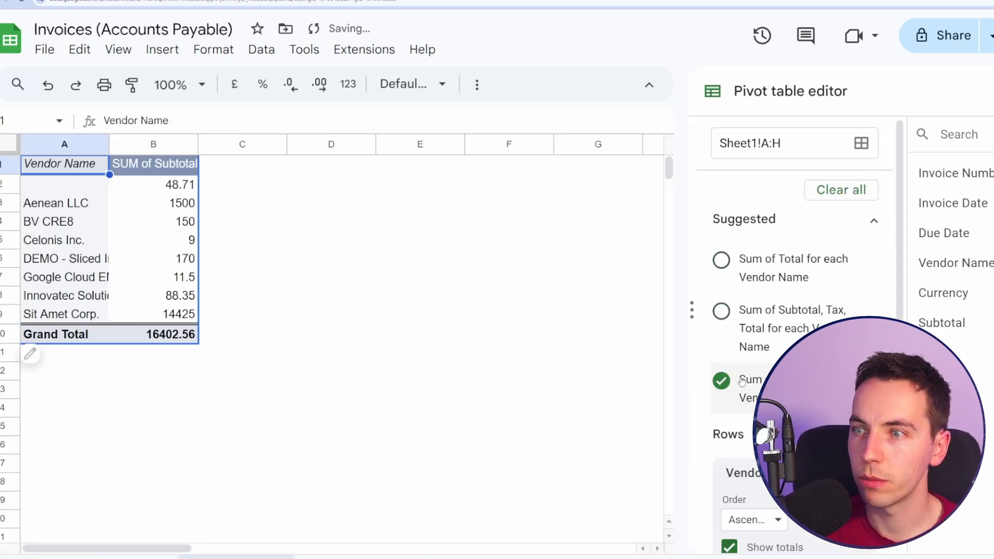
# Insert a blank column after Total in the invoice sheet and enter =GOOGLEFINANCE(I1) in its second row.
pyautogui.click(137, 557)
pyautogui.click(512, 338)
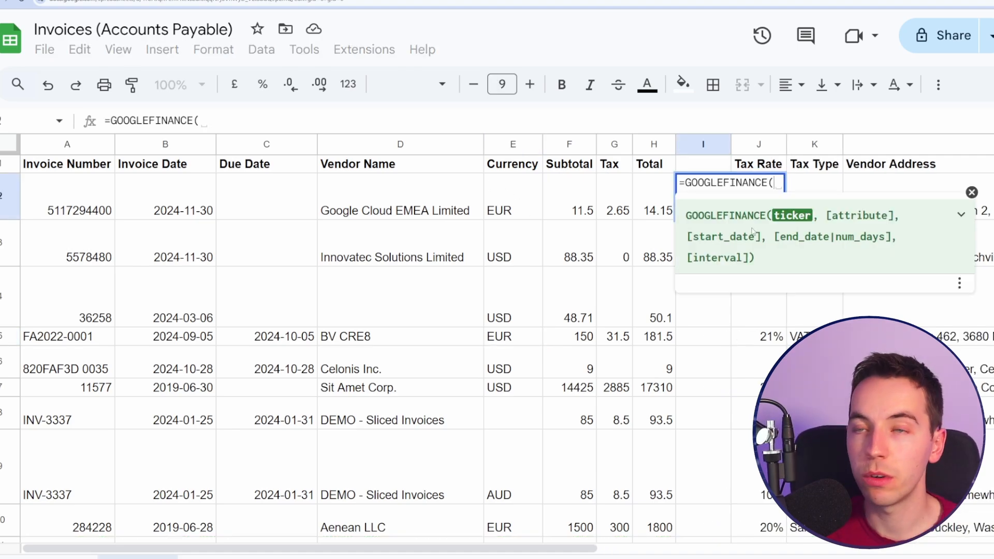
pyautogui.click(696, 167)
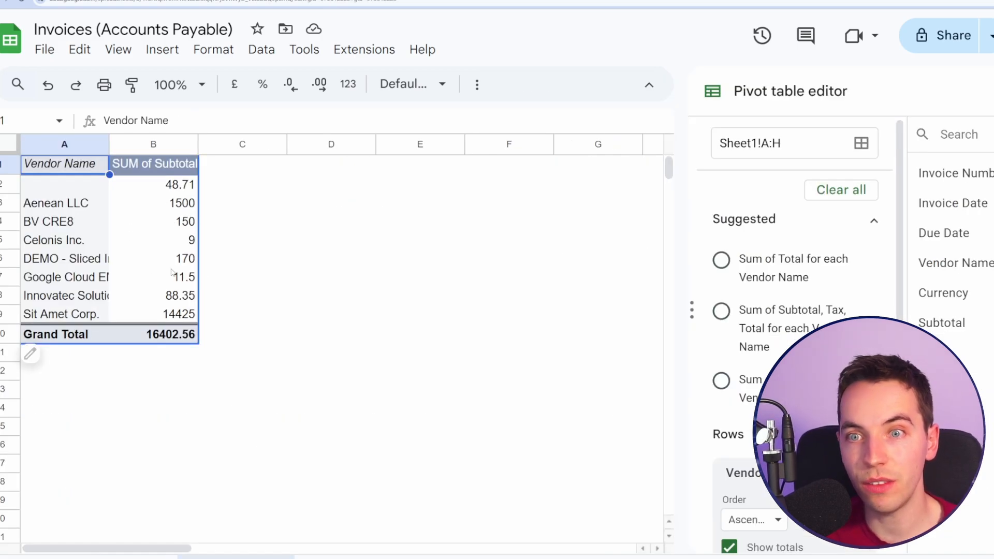
# Widen the pivot table's Vendor Name column to read the vendor subtotals, and delete the pivot table sheet.
pyautogui.moveTo(110, 144); pyautogui.dragTo(113, 145)
pyautogui.click(155, 557)
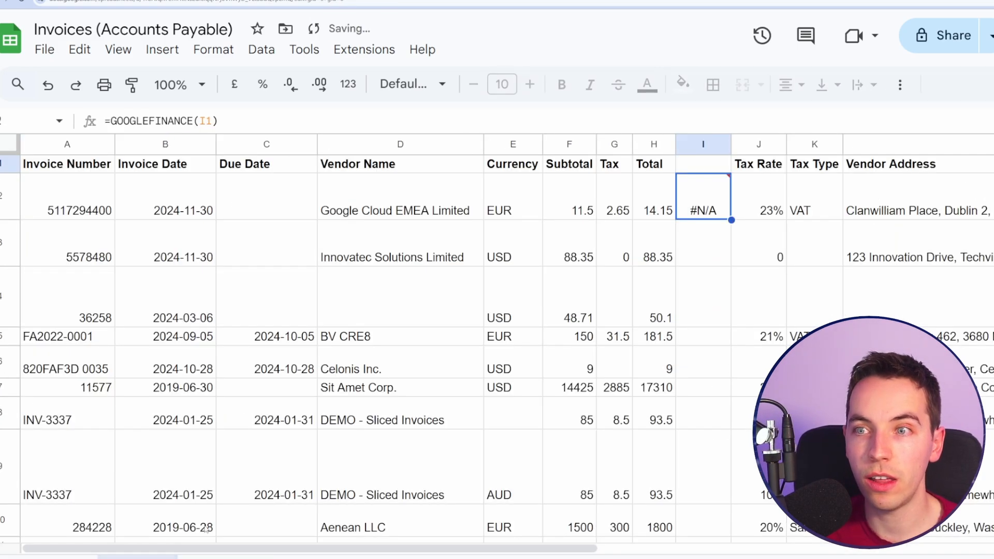
pyautogui.click(236, 557)
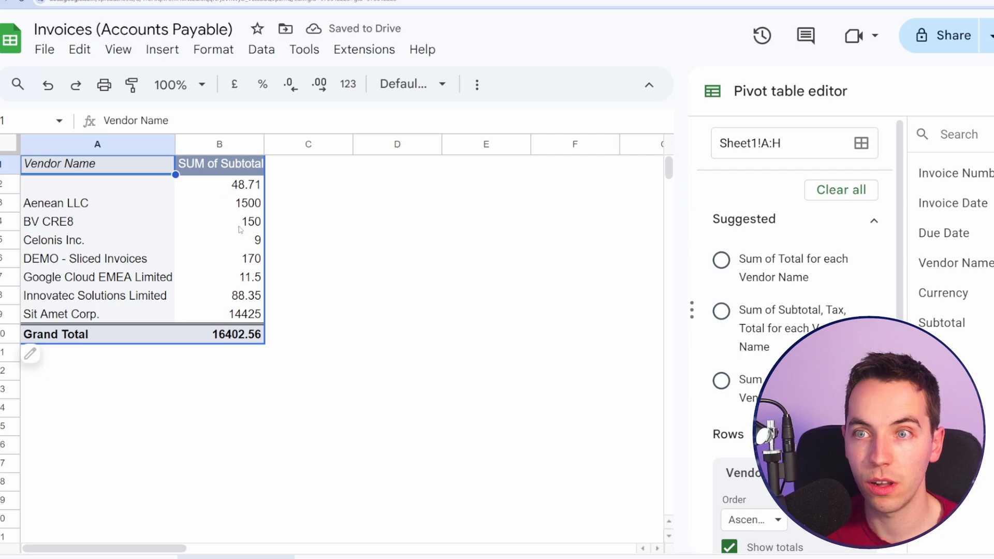
pyautogui.scroll(-2, 798, 269)
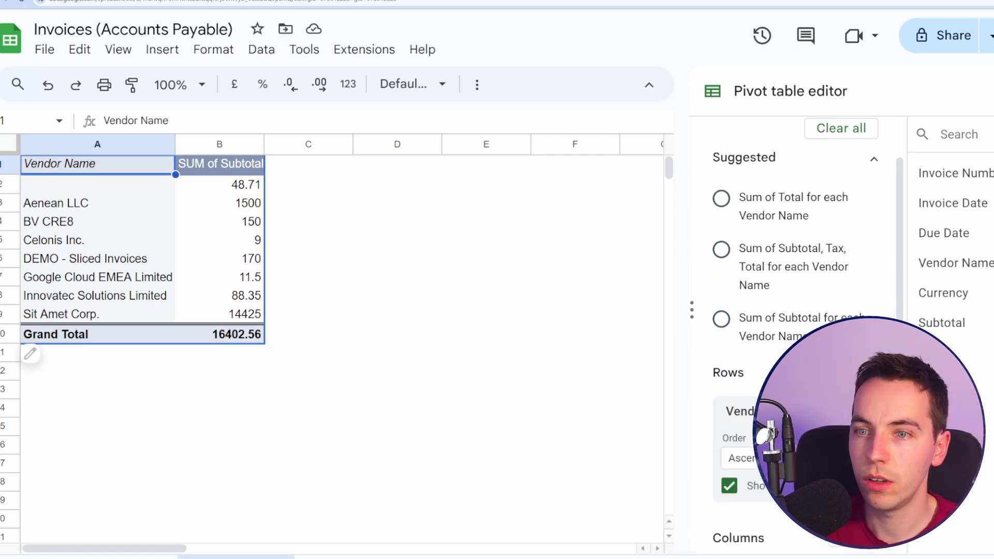
pyautogui.rightClick(235, 558)
pyautogui.click(210, 266)
pyautogui.click(722, 333)
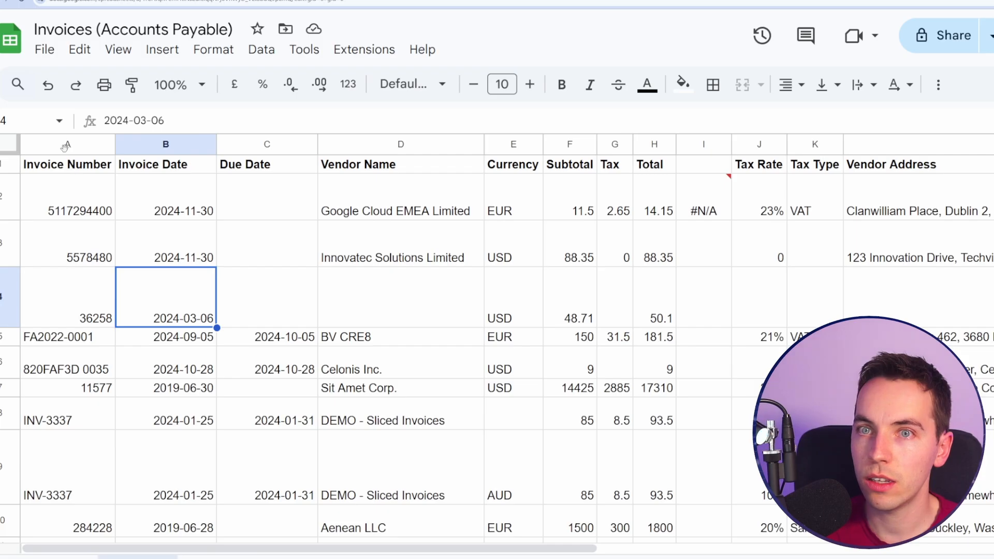
# Create a pivot table in a new sheet from the full invoice data range Sheet1!A:M.
pyautogui.hotkey('ctrl', 'a')
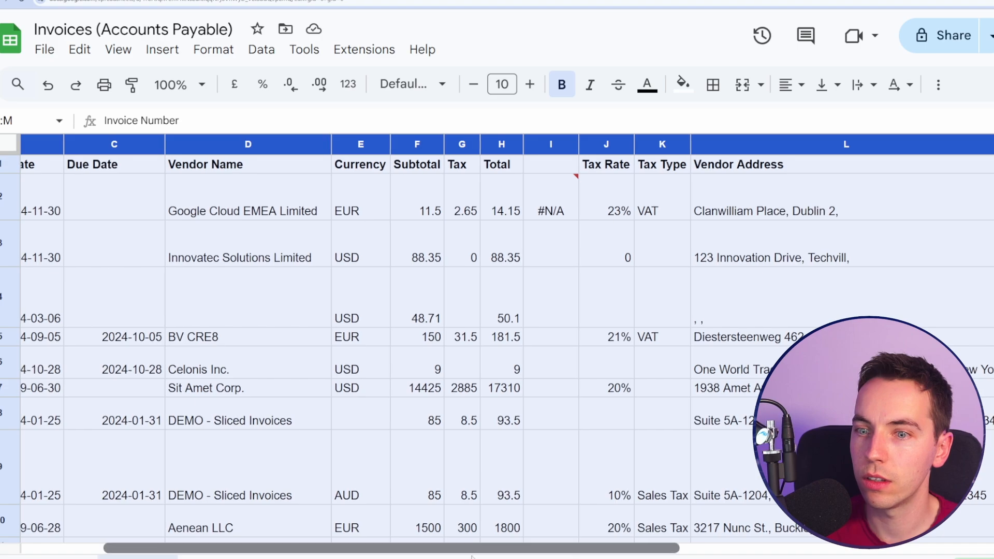
pyautogui.hscroll(-5, 569, 549)
pyautogui.click(162, 49)
pyautogui.click(207, 308)
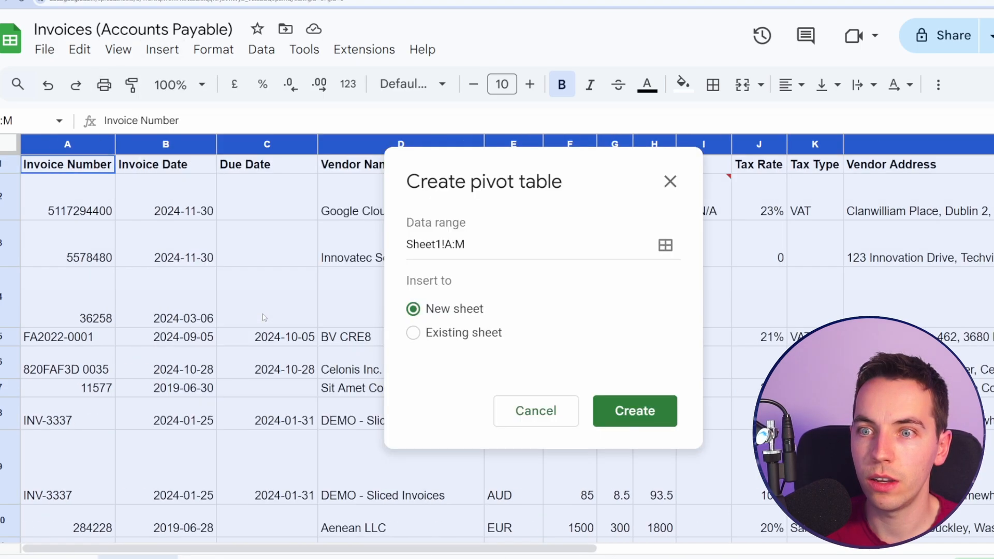
pyautogui.click(634, 411)
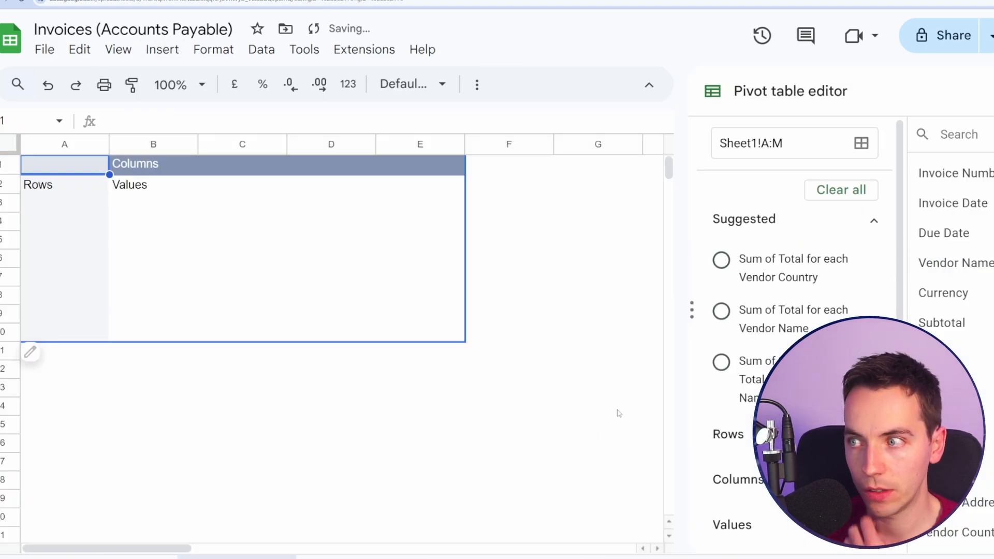
# Group the pivot table rows by Vendor Country and apply the suggested sum of Total for each Vendor Country.
pyautogui.click(950, 534)
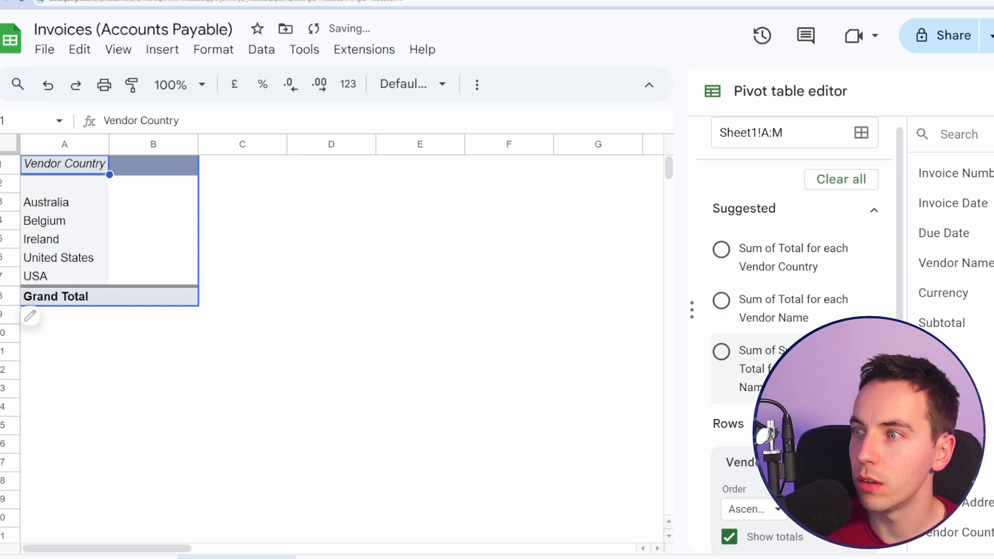
pyautogui.click(722, 251)
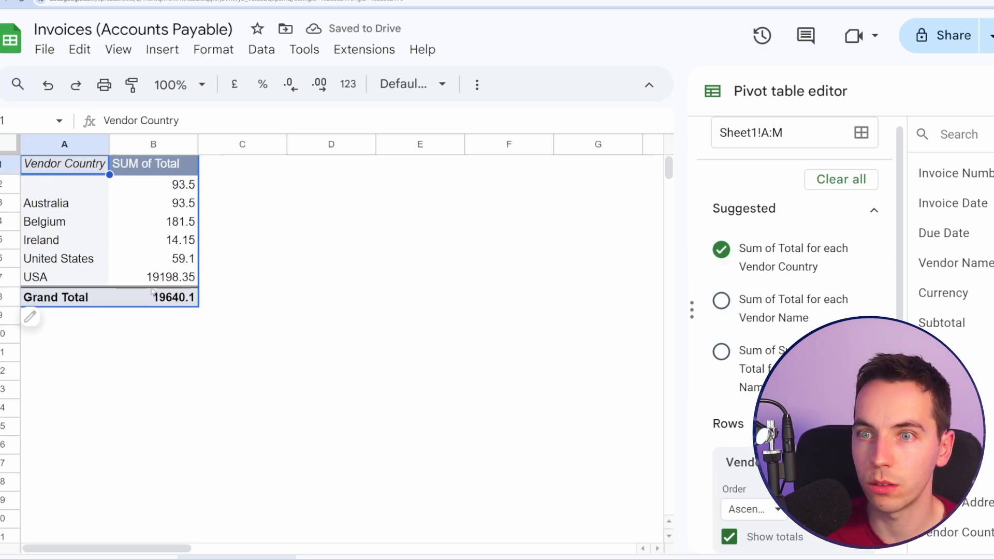
# Delete the column containing the GOOGLEFINANCE formula after Total in the invoice sheet.
pyautogui.click(164, 544)
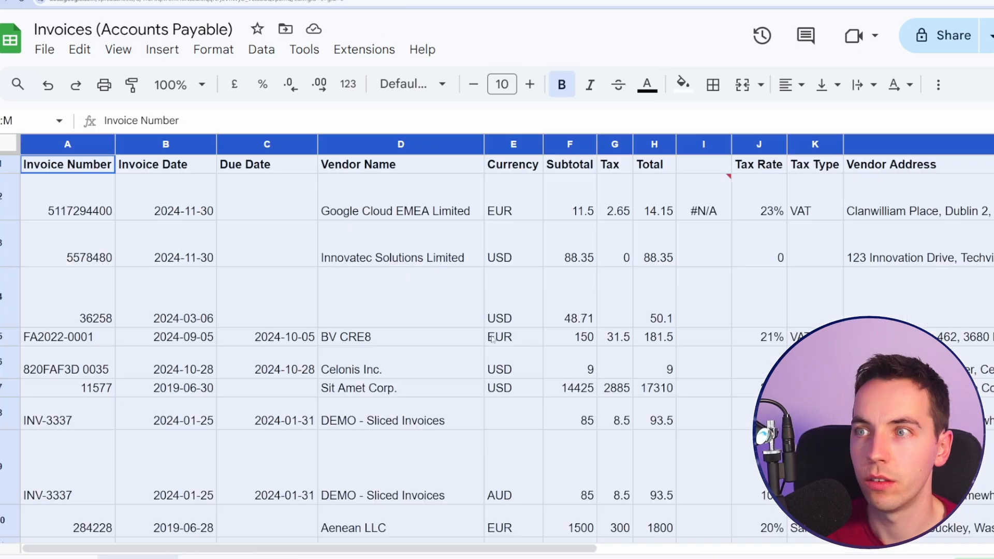
pyautogui.click(697, 170)
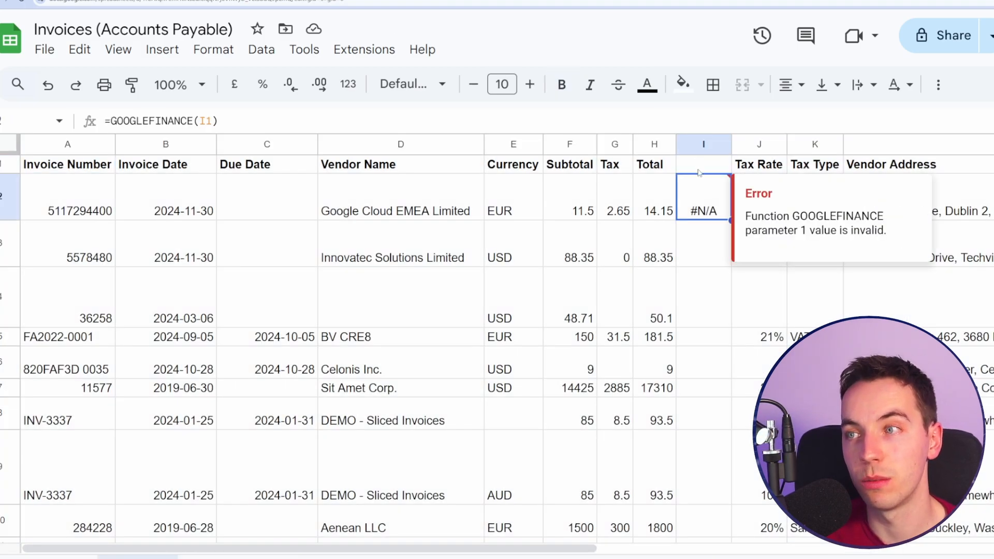
pyautogui.rightClick(700, 139)
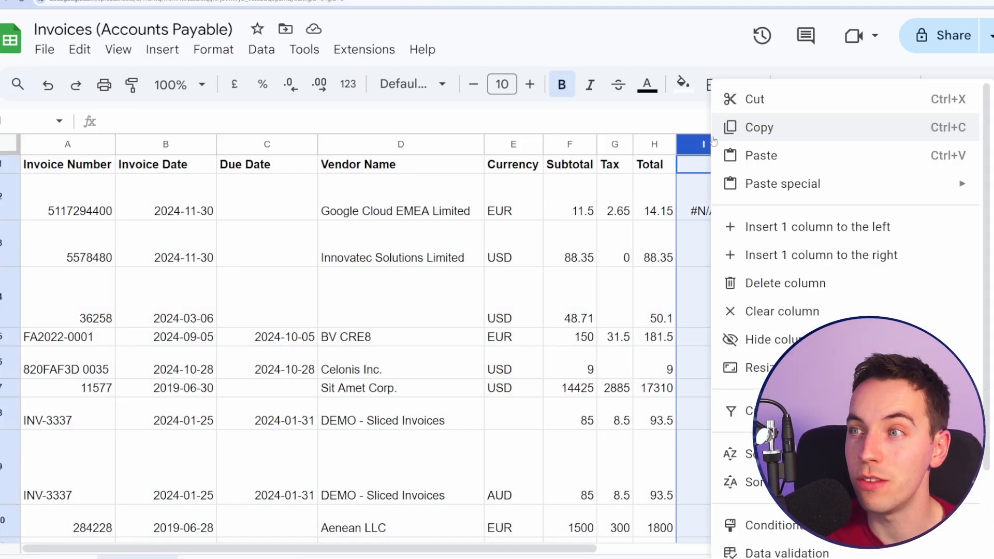
pyautogui.click(759, 283)
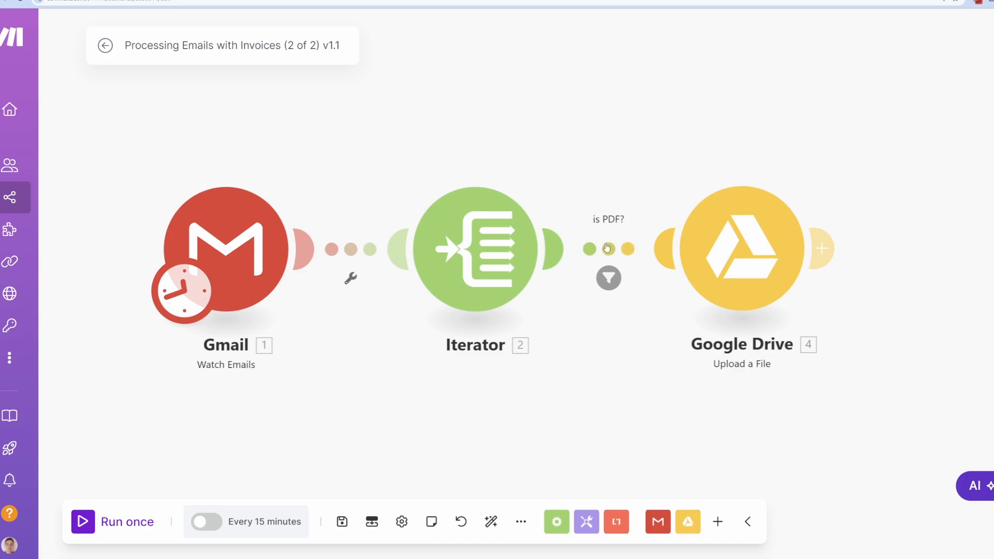
# Switch to the Processing Emails with Invoices scenario in Make and examine the "is PDF?" filter condition between the Iterator and Google Drive.
pyautogui.click(607, 248)
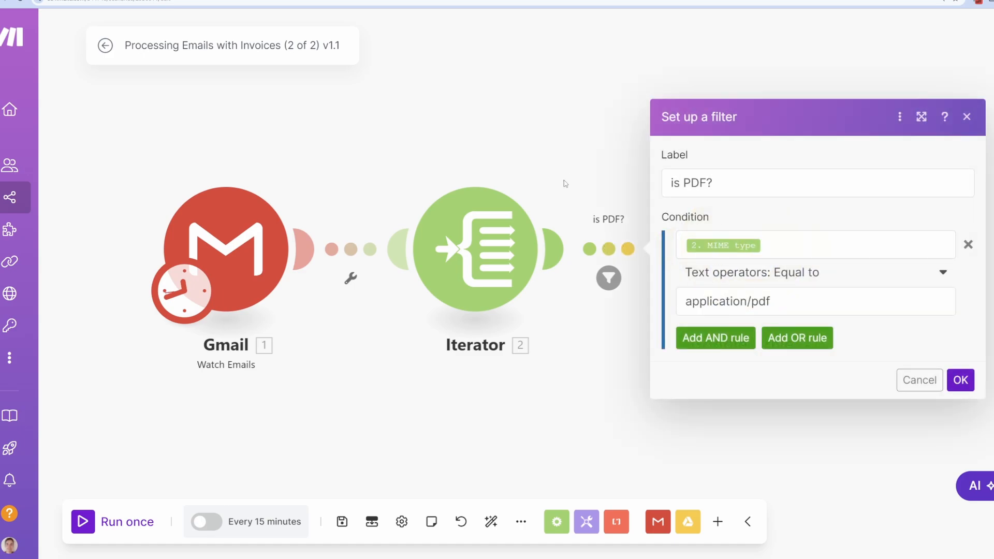
pyautogui.press('Escape')
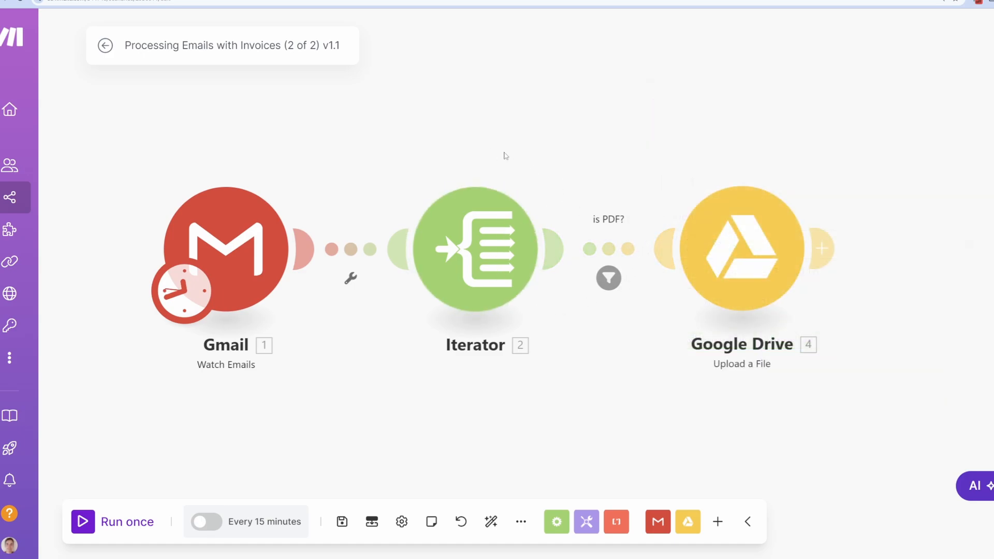
pyautogui.click(609, 249)
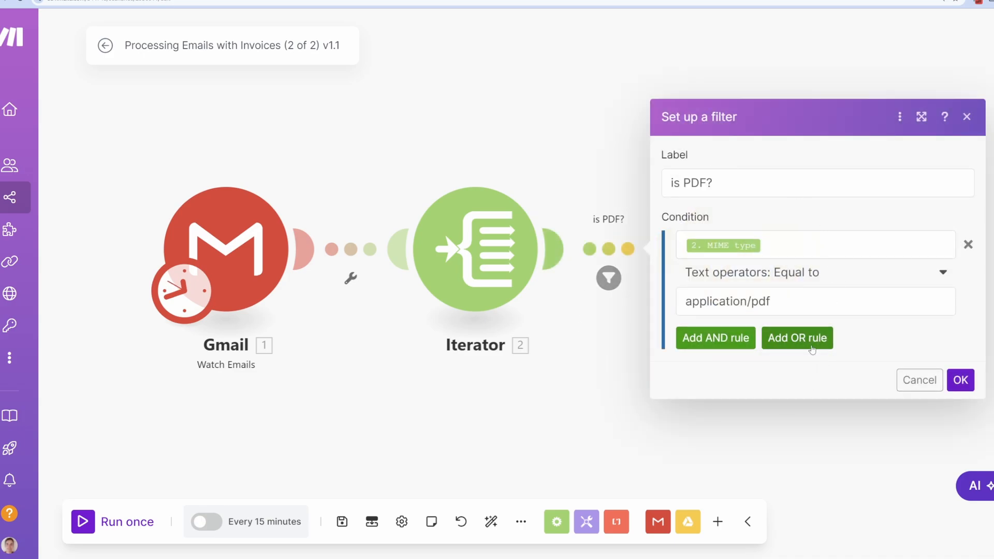
pyautogui.press('Escape')
pyautogui.click(615, 254)
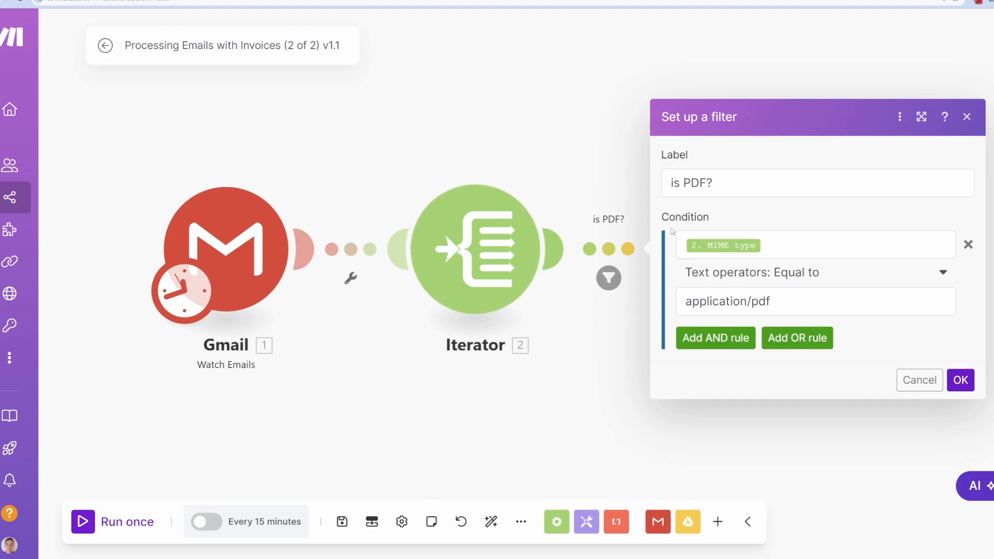
pyautogui.press('Escape')
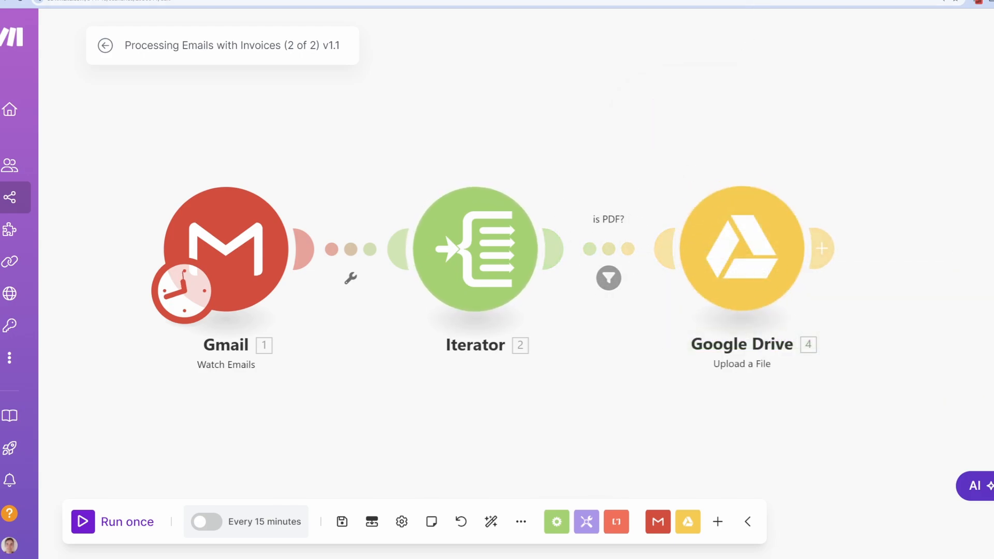
pyautogui.click(610, 251)
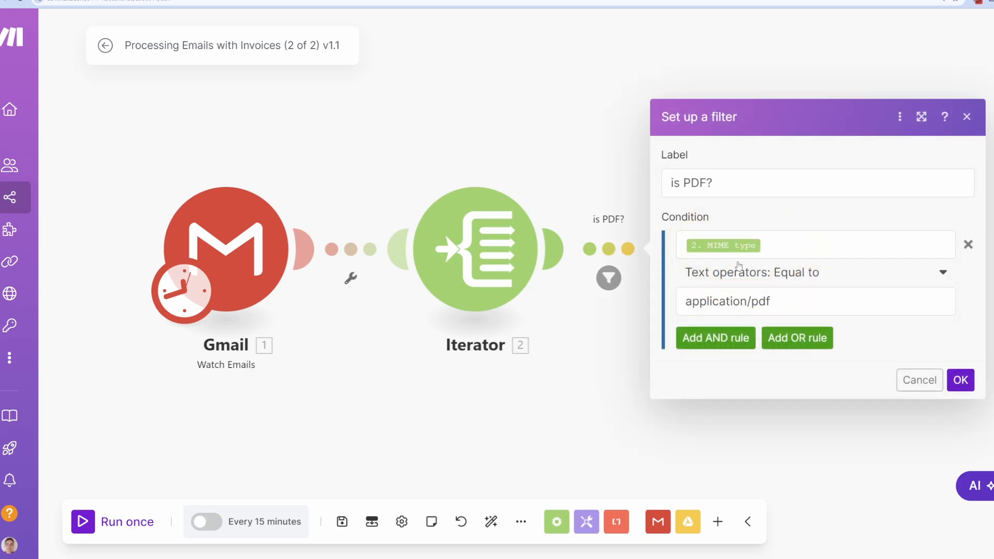
pyautogui.click(593, 162)
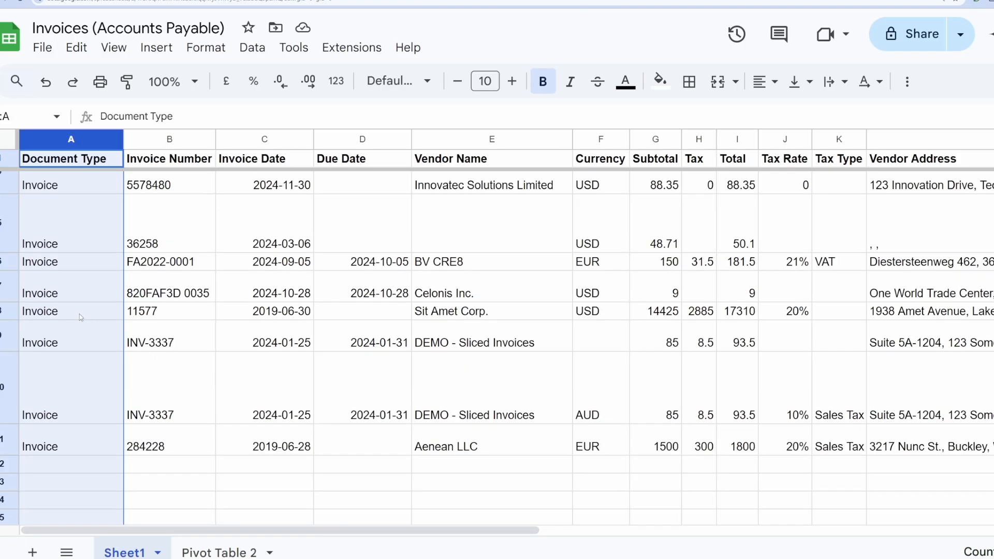
# Review how Document Type is handled in the invoice sheet and in the upper route's OpenAI prompt and Google Sheets module of Invoice Parsing.
pyautogui.click(95, 362)
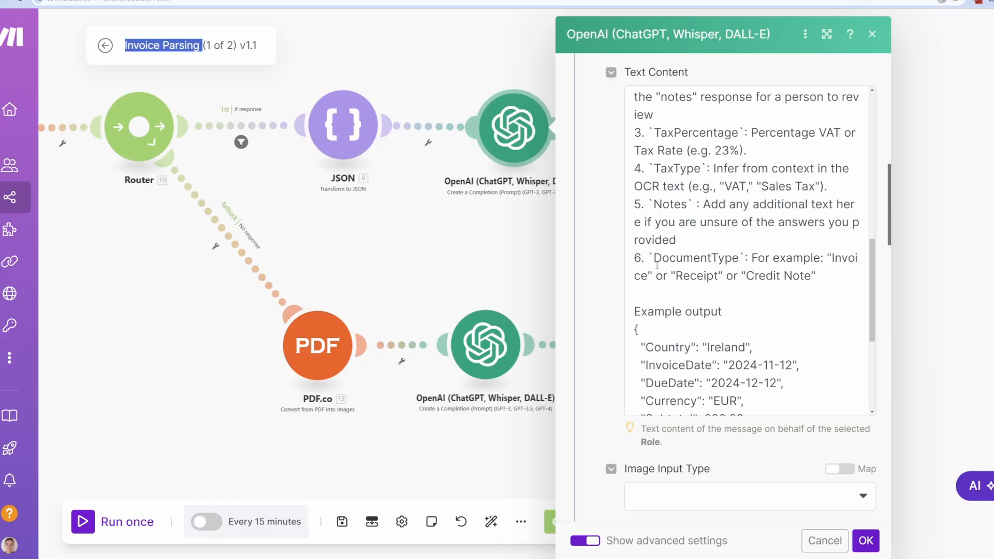
pyautogui.scroll(2, 664, 255)
pyautogui.scroll(-1, 648, 249)
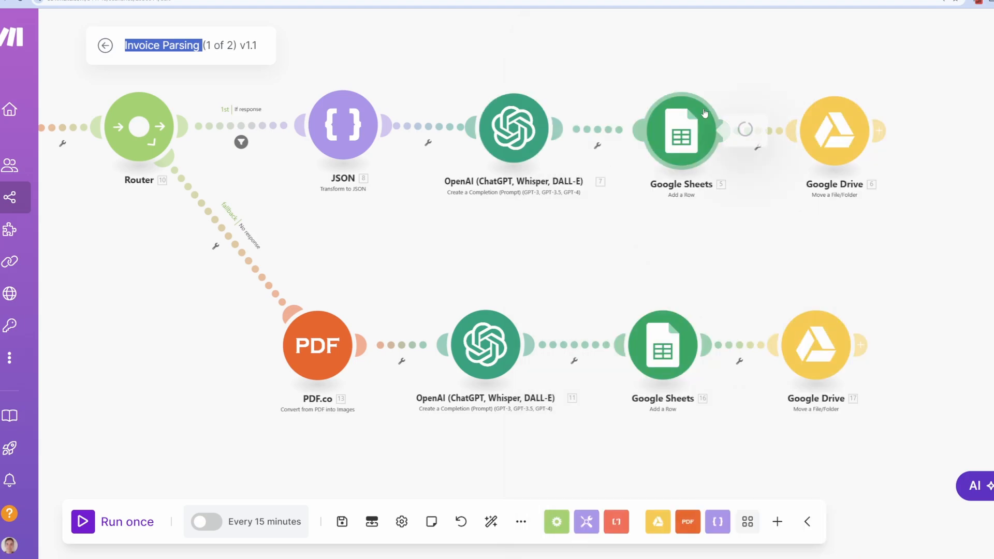
pyautogui.click(682, 132)
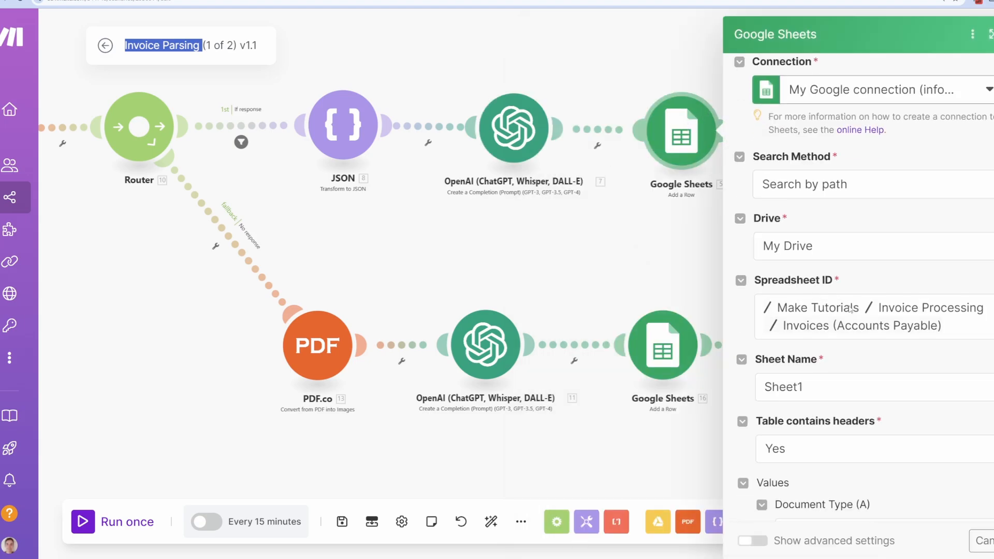
pyautogui.scroll(-5, 851, 309)
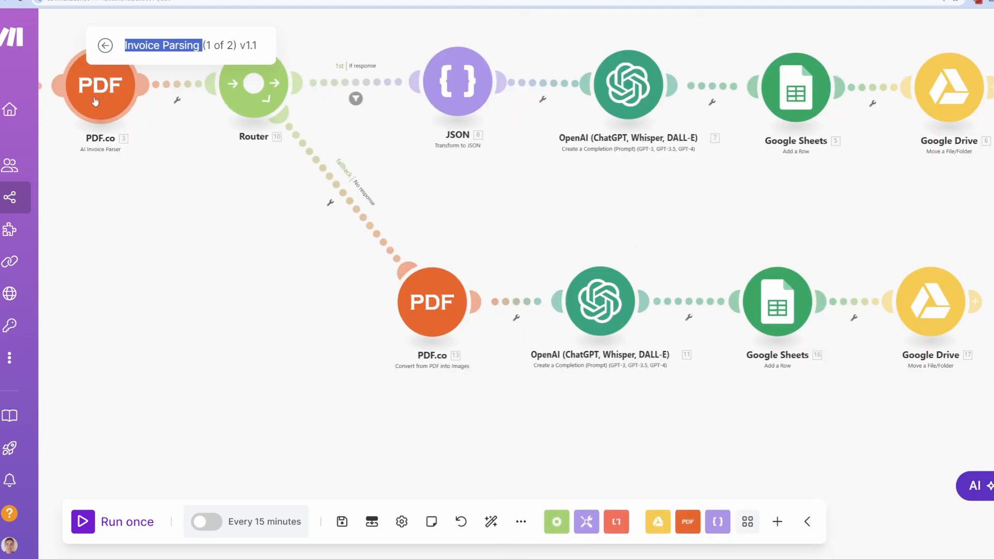
# Open the fallback route's OpenAI module in Invoice Parsing and review the DocumentType instruction in its prompt.
pyautogui.click(195, 139)
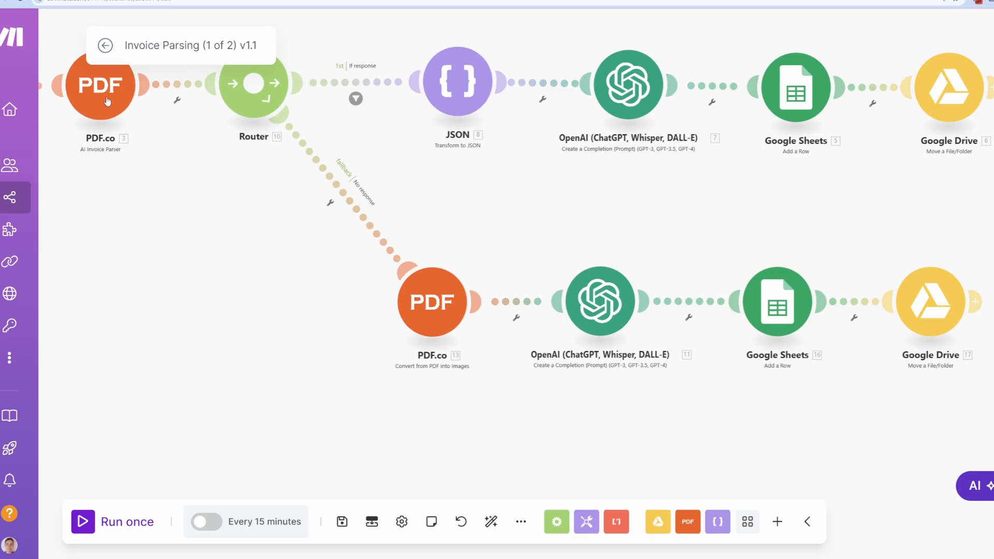
pyautogui.click(600, 301)
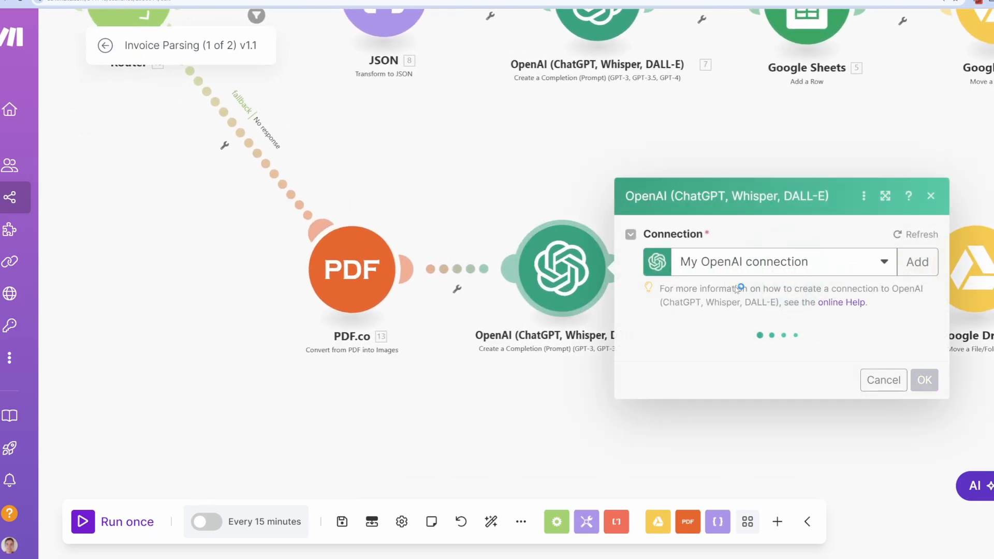
pyautogui.scroll(-15, 734, 300)
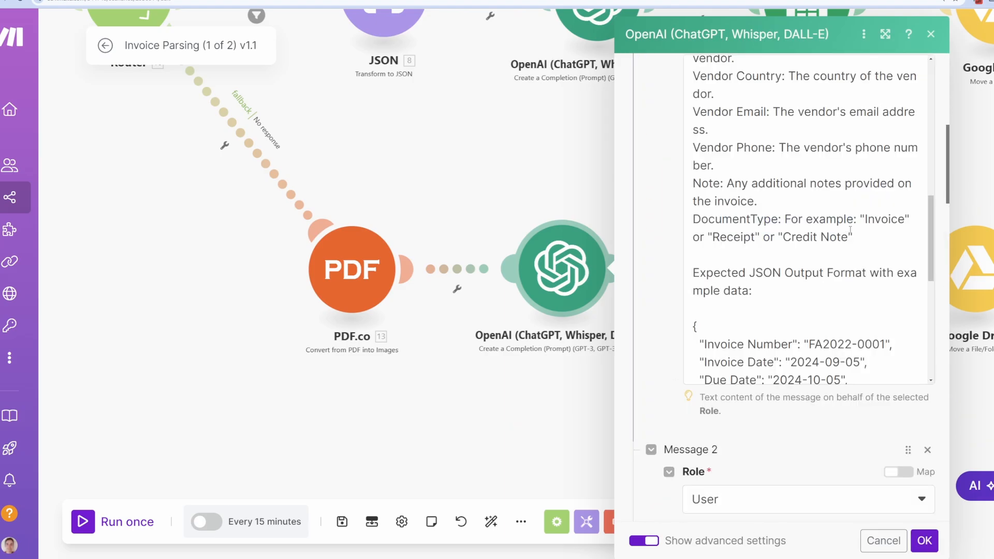
pyautogui.scroll(-6, 737, 215)
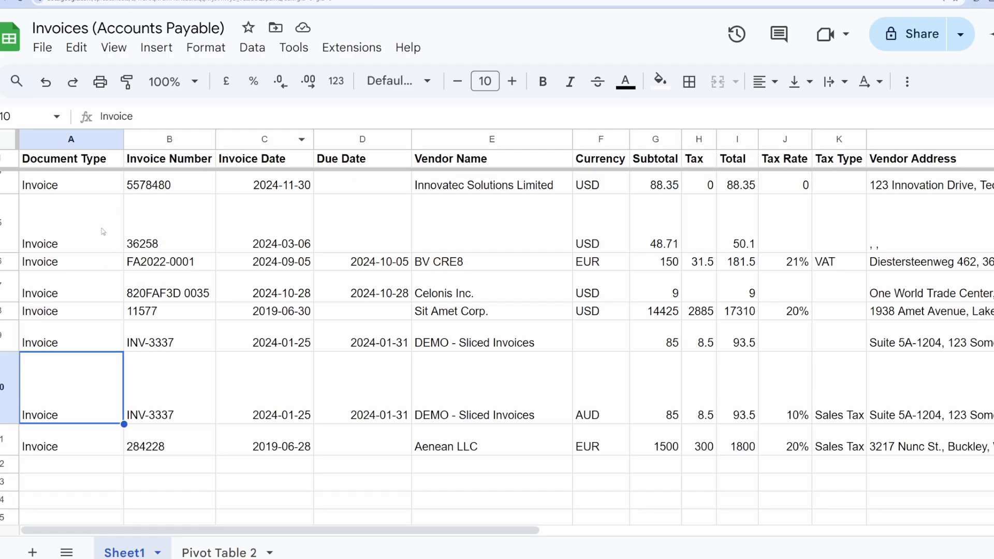
# Switch to the Invoices spreadsheet, create a filter on the header row, and check the filter values offered for Document Type.
pyautogui.click(66, 166)
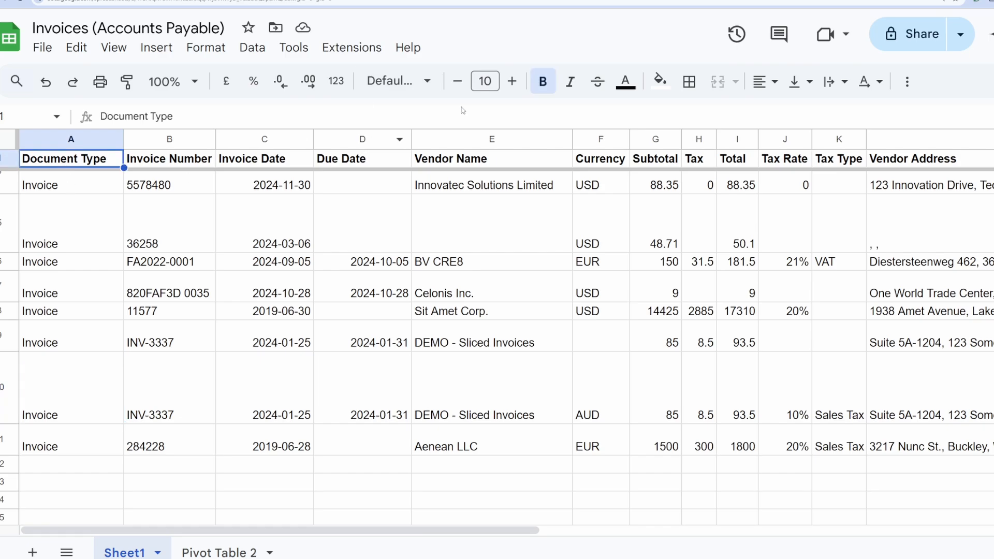
pyautogui.click(252, 47)
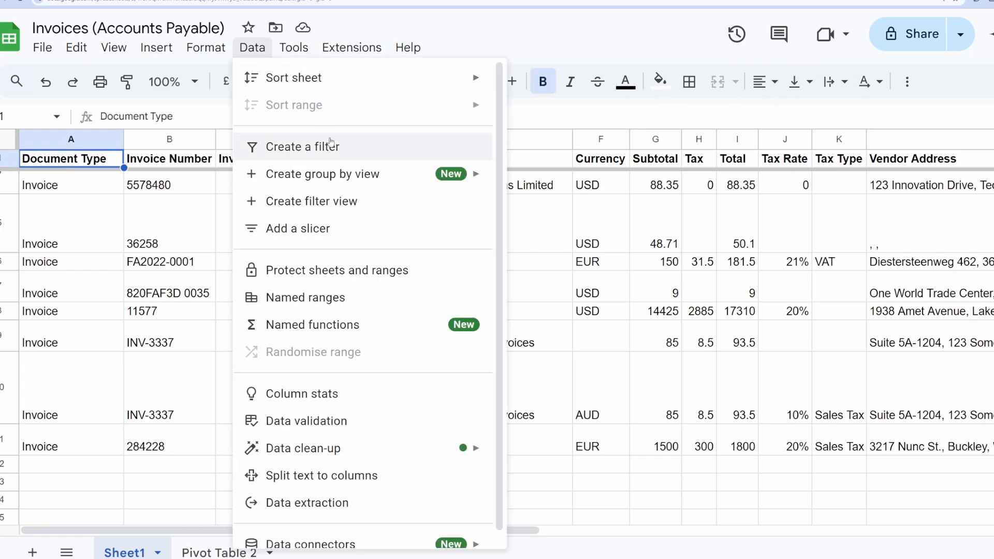
pyautogui.click(383, 140)
pyautogui.click(166, 223)
pyautogui.click(115, 159)
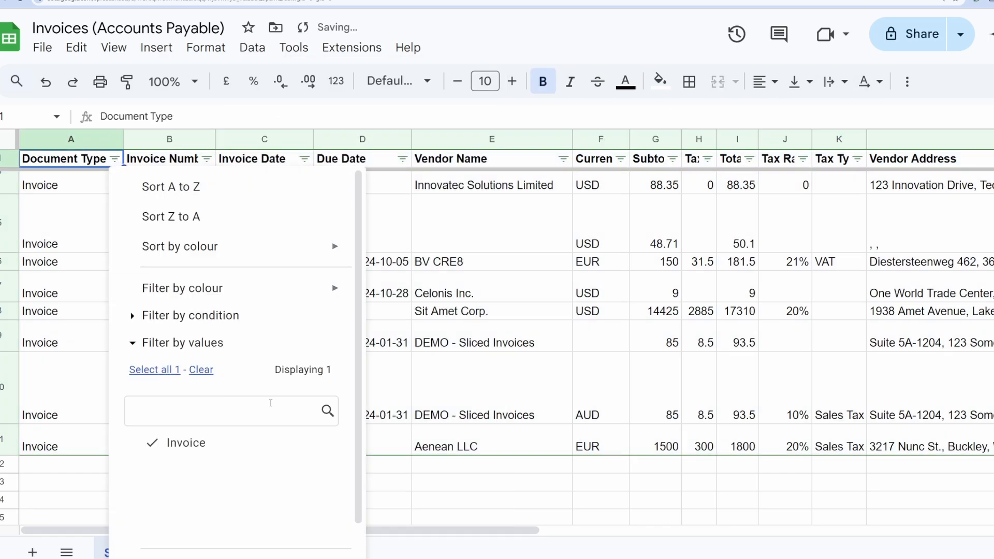
pyautogui.click(448, 421)
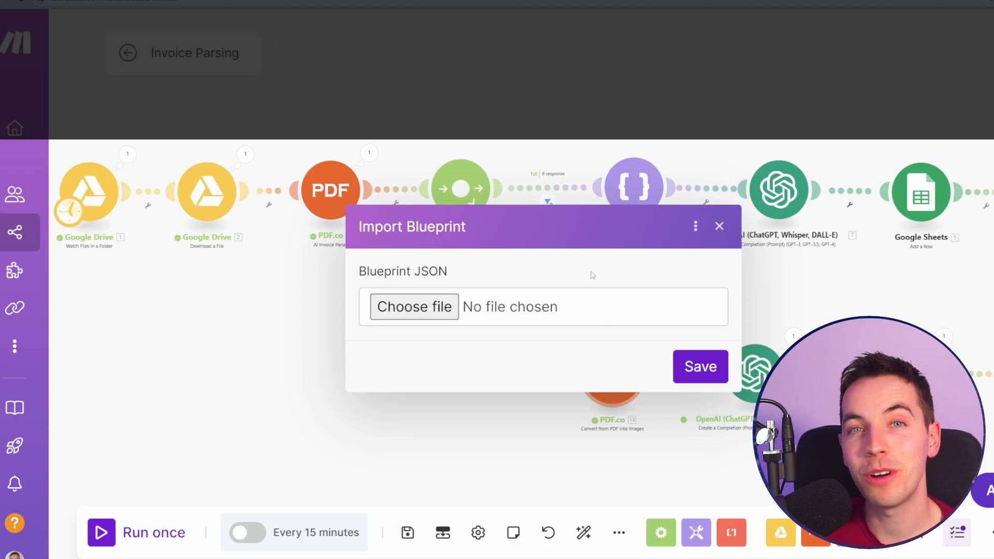
# Close the Import Blueprint dialog in Make and browse the System Templates and Micro Templates on The AI Automators community site.
pyautogui.click(720, 226)
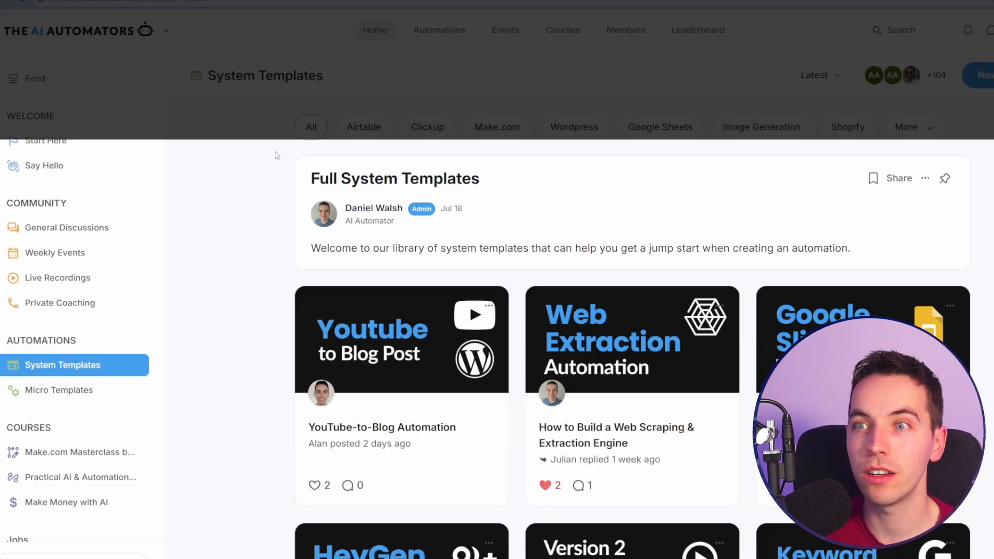
pyautogui.scroll(-6, 316, 24)
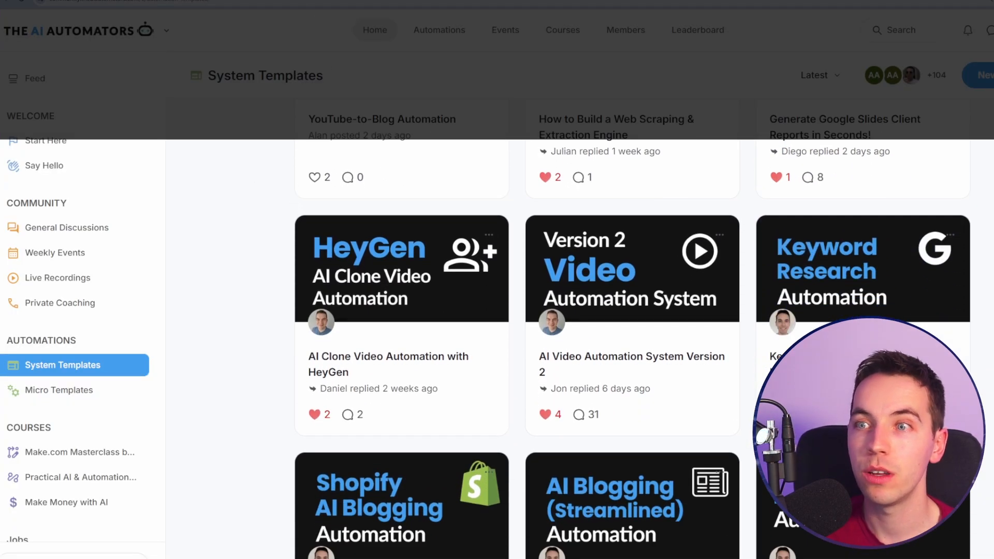
pyautogui.click(59, 390)
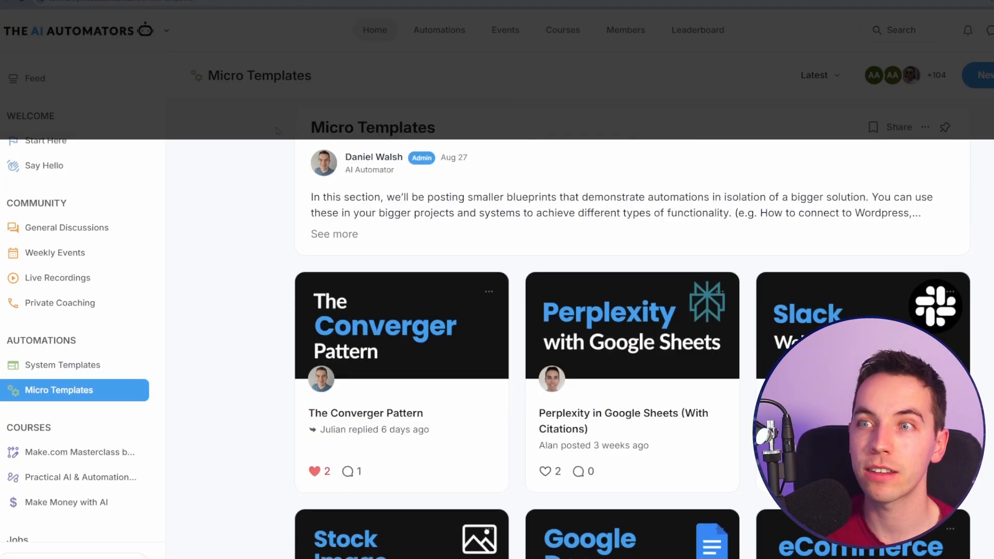
pyautogui.scroll(-5, 283, 158)
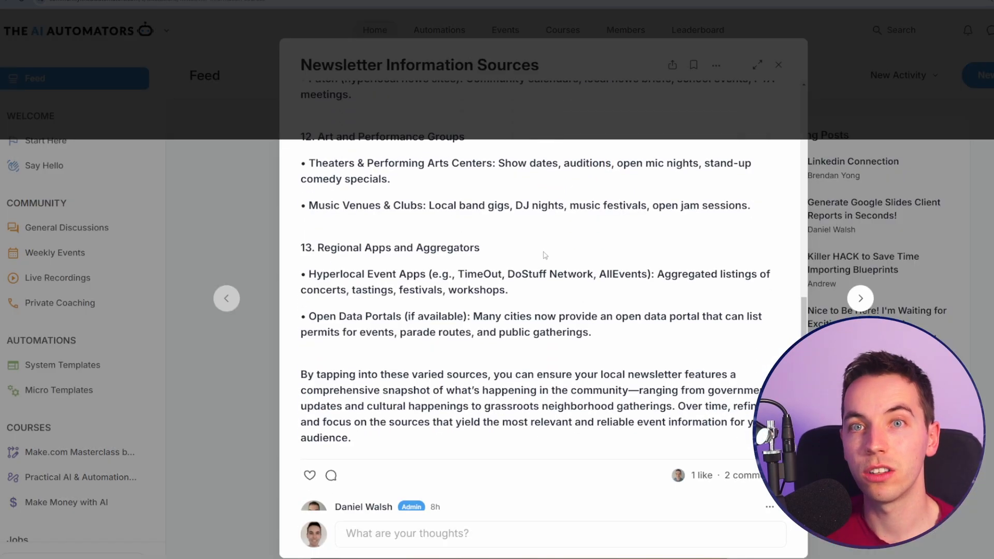
# Read through the Newsletter Information Sources post, close it, and look over the community's Weekly Events.
pyautogui.scroll(-10, 701, 132)
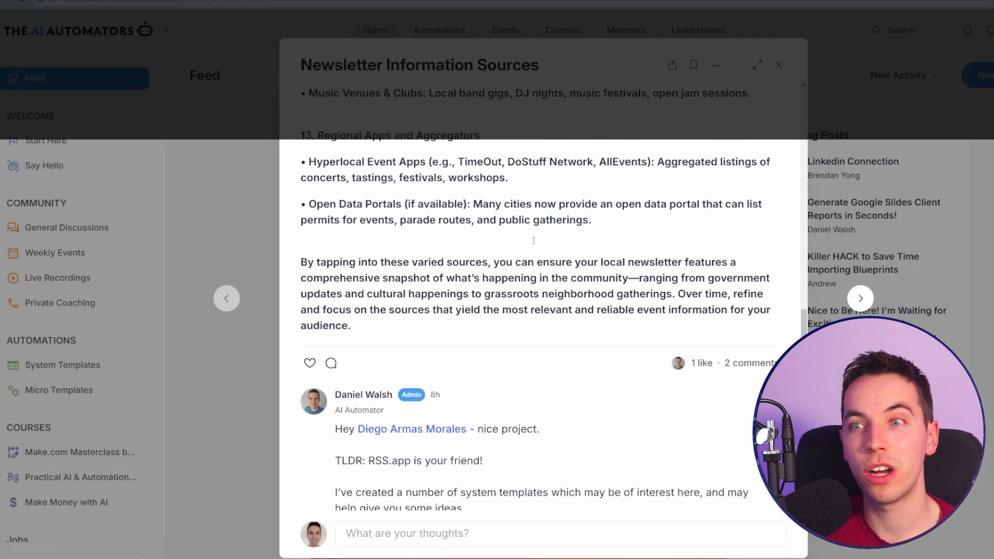
pyautogui.scroll(-3, 702, 132)
pyautogui.click(778, 64)
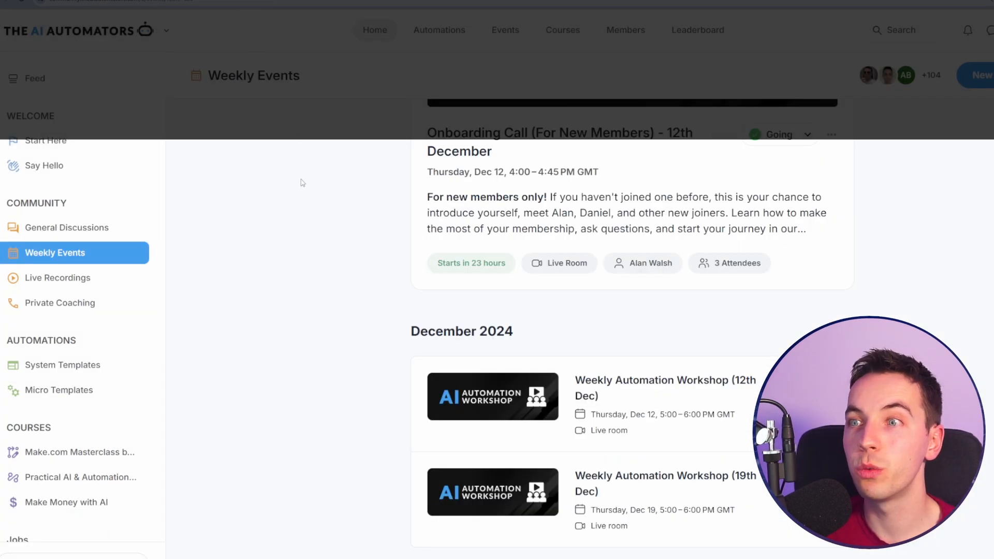
pyautogui.scroll(4, 306, 191)
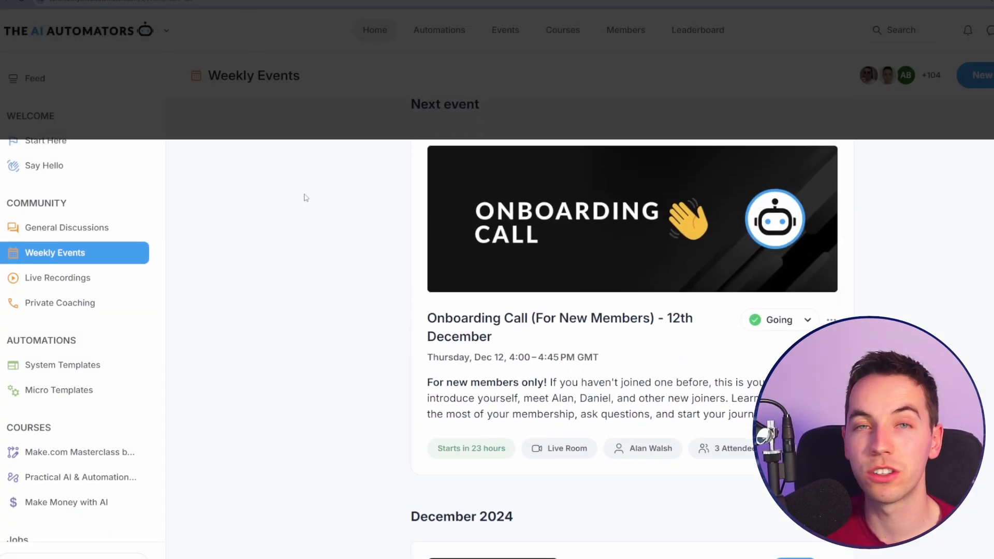